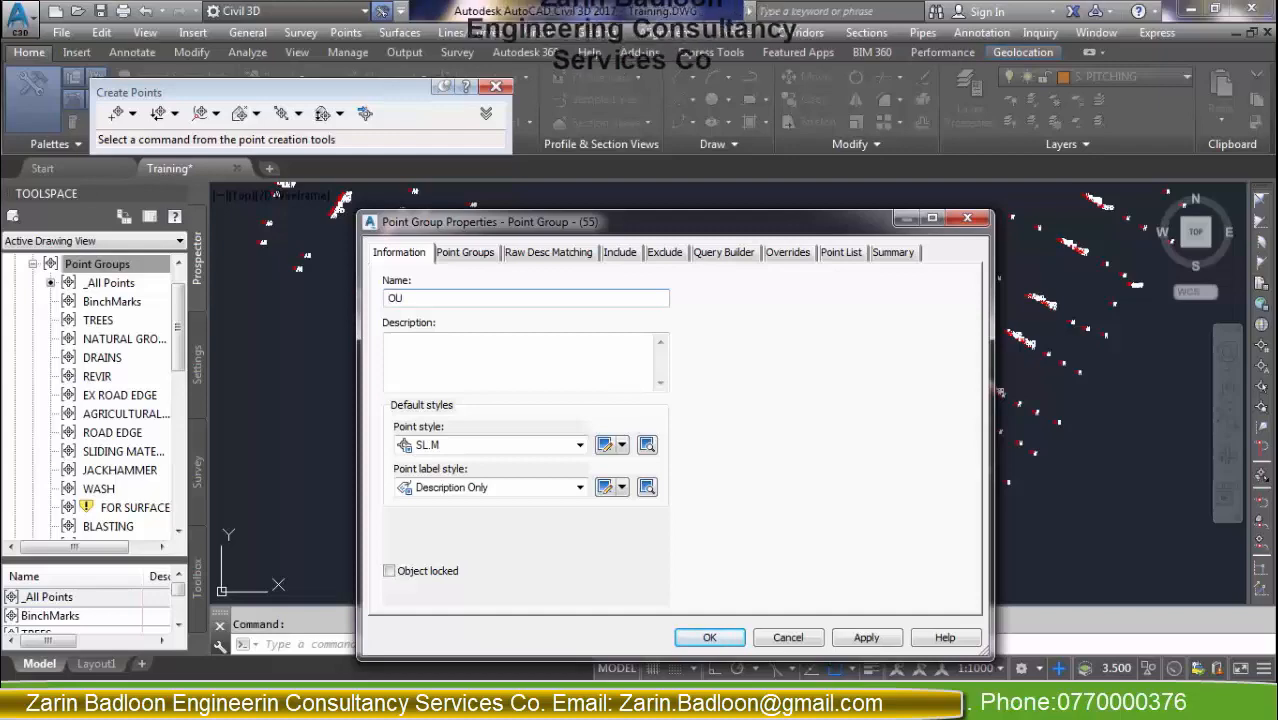
Name the new point group HOUS and set its default point style to Basic.
{"action": "key", "text": "BackSpace"}
{"action": "key", "text": "BackSpace"}
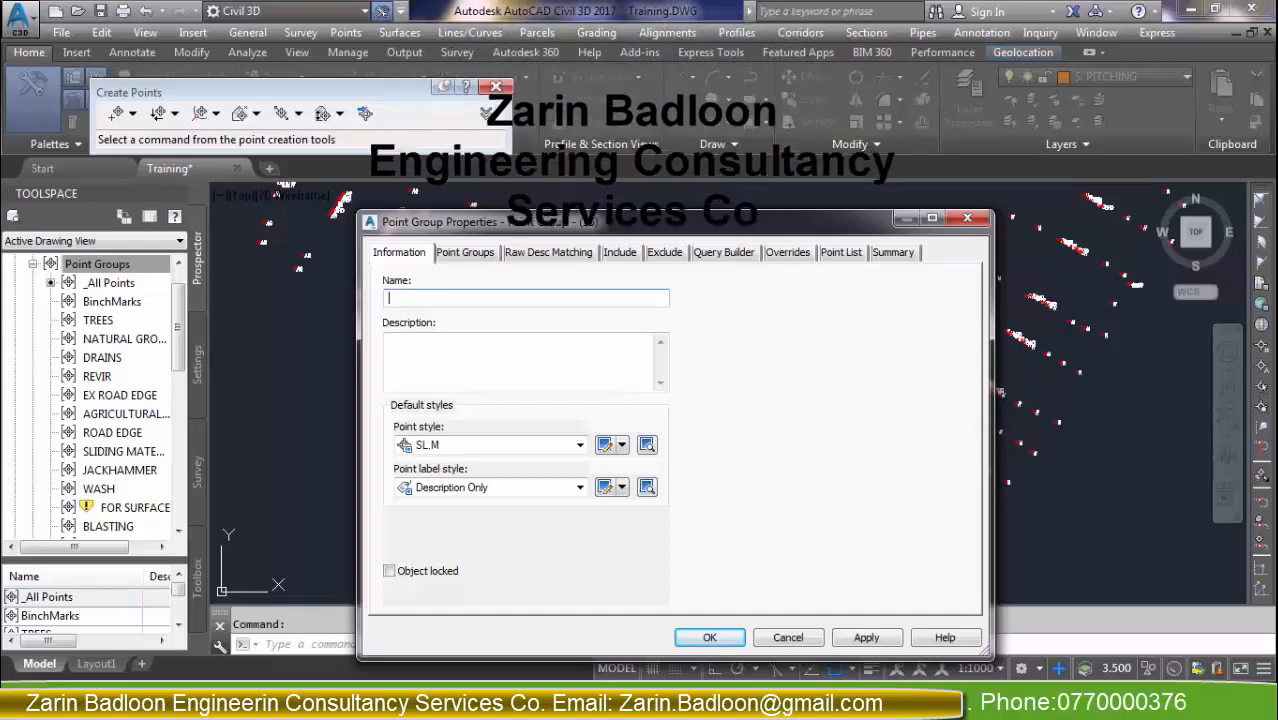
{"action": "type", "text": "HOUS"}
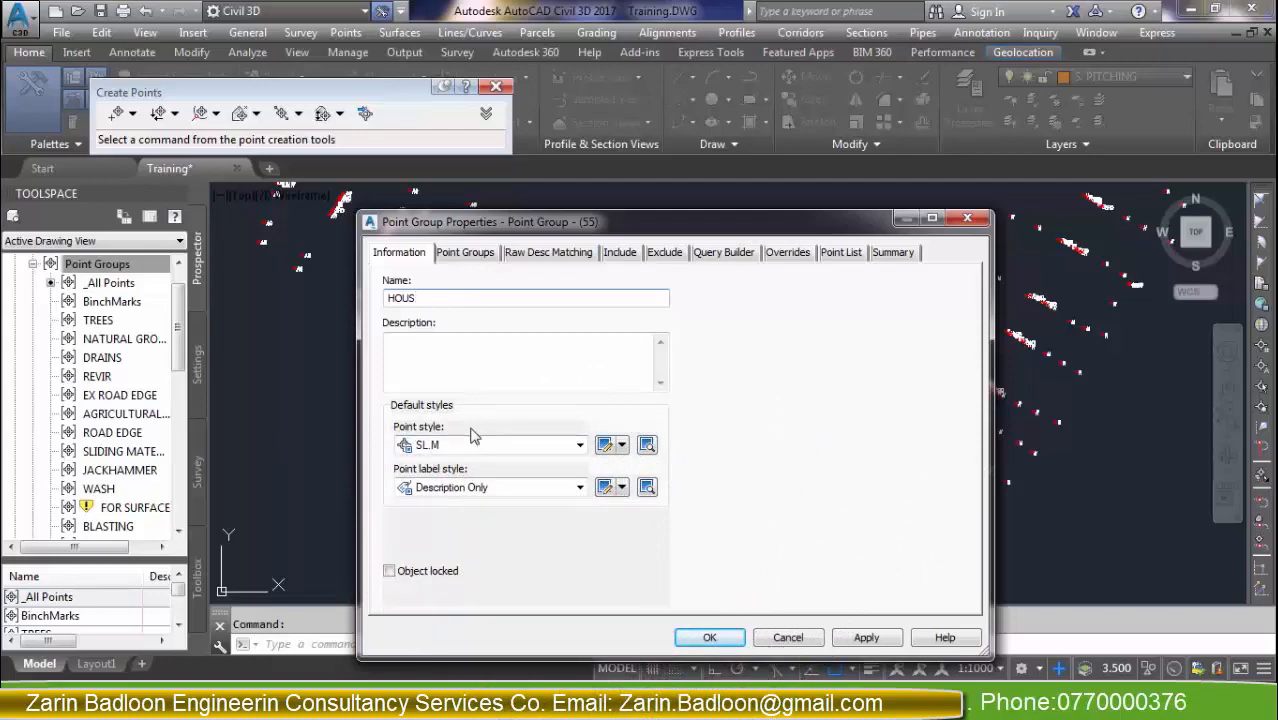
{"action": "left_click", "coordinate": [581, 445]}
{"action": "scroll", "coordinate": [470, 500], "scroll_direction": "up", "scroll_amount": 5}
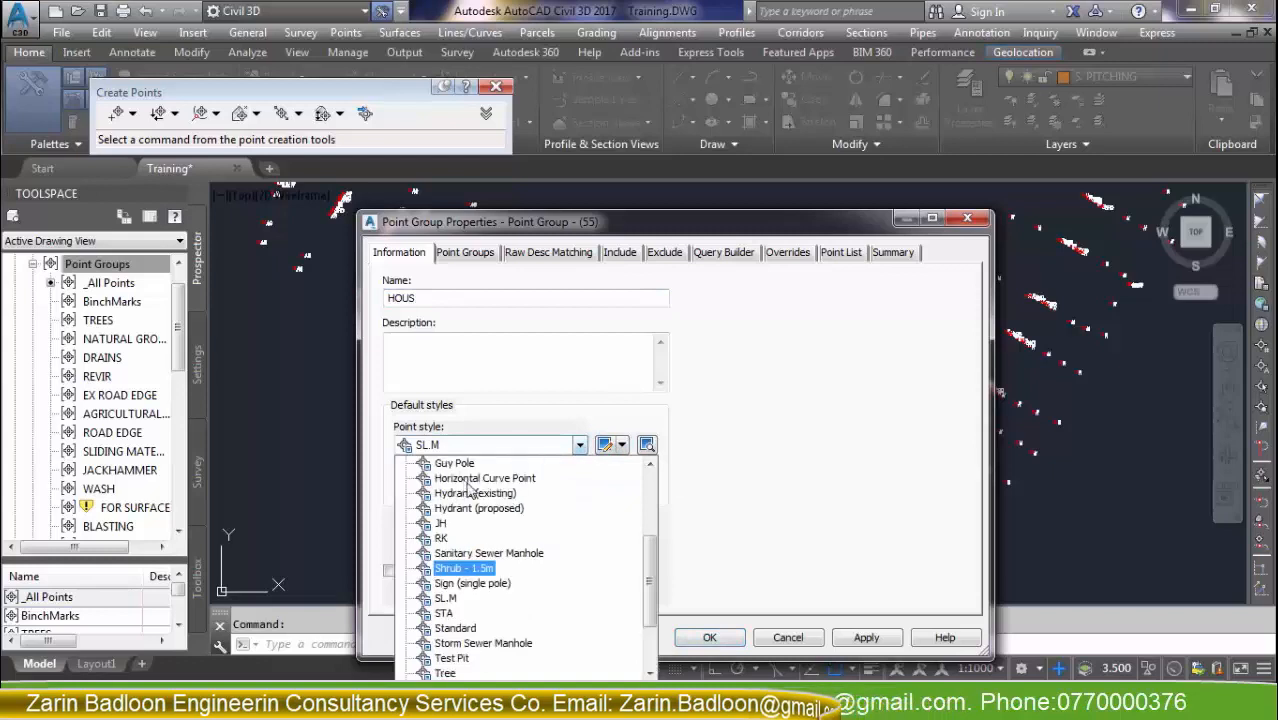
{"action": "left_click", "coordinate": [447, 478]}
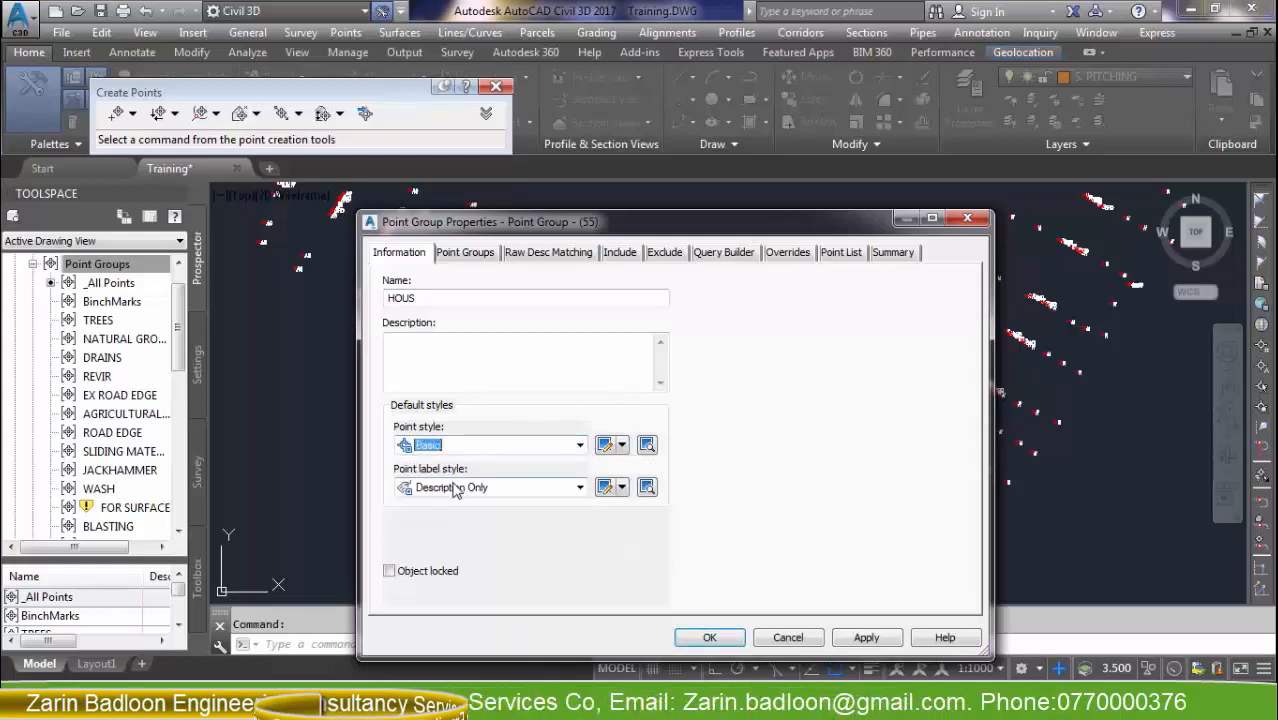
Copy the Basic point style and name the copy HOUS.
{"action": "left_click", "coordinate": [621, 445]}
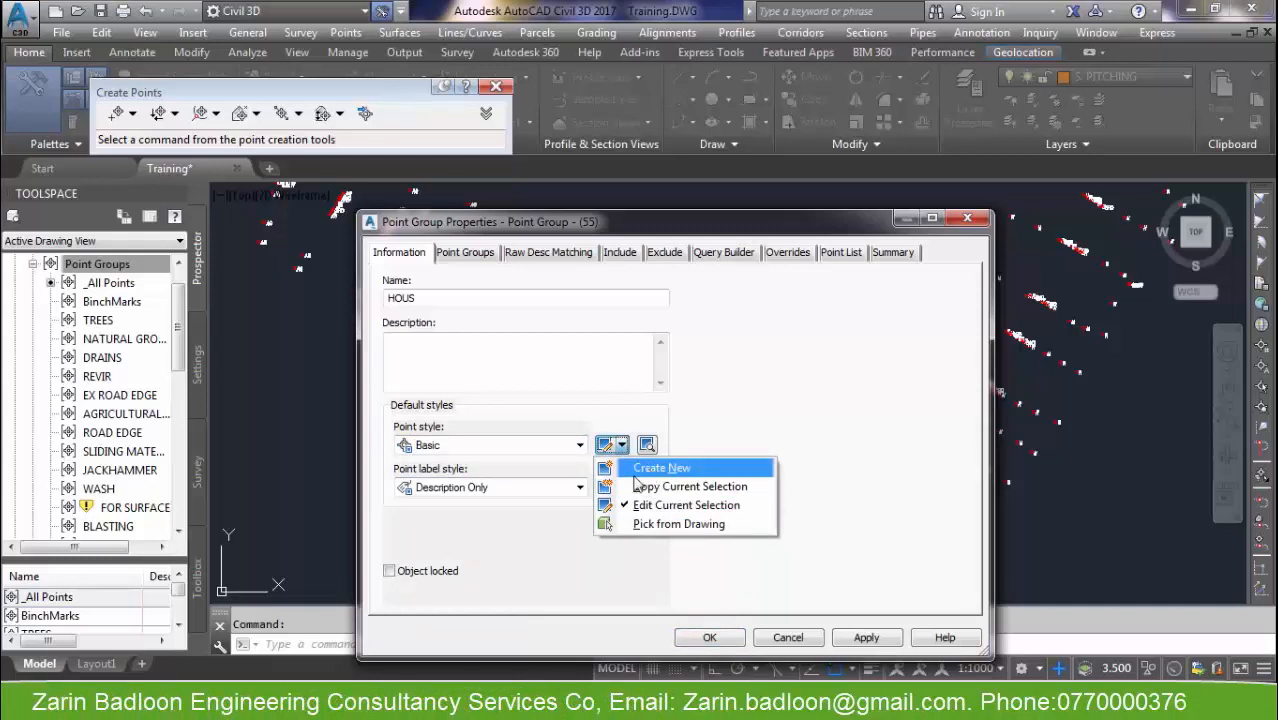
{"action": "left_click", "coordinate": [577, 386]}
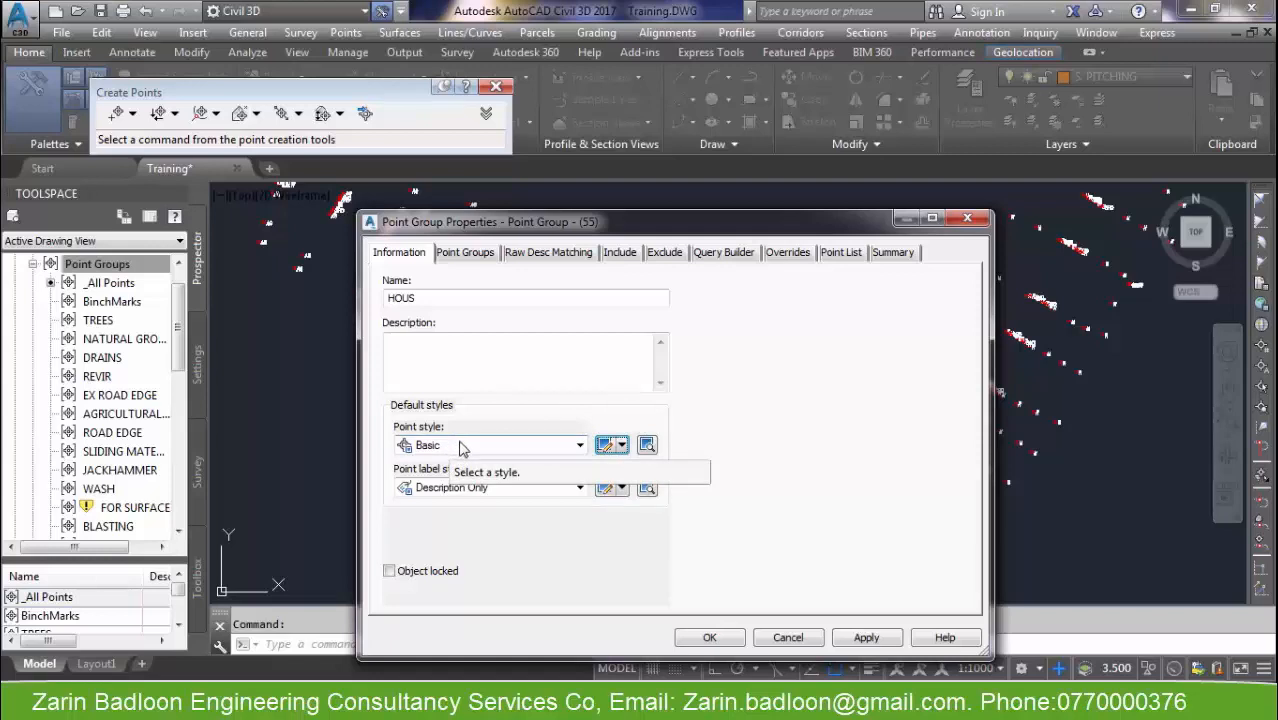
{"action": "left_click", "coordinate": [622, 446]}
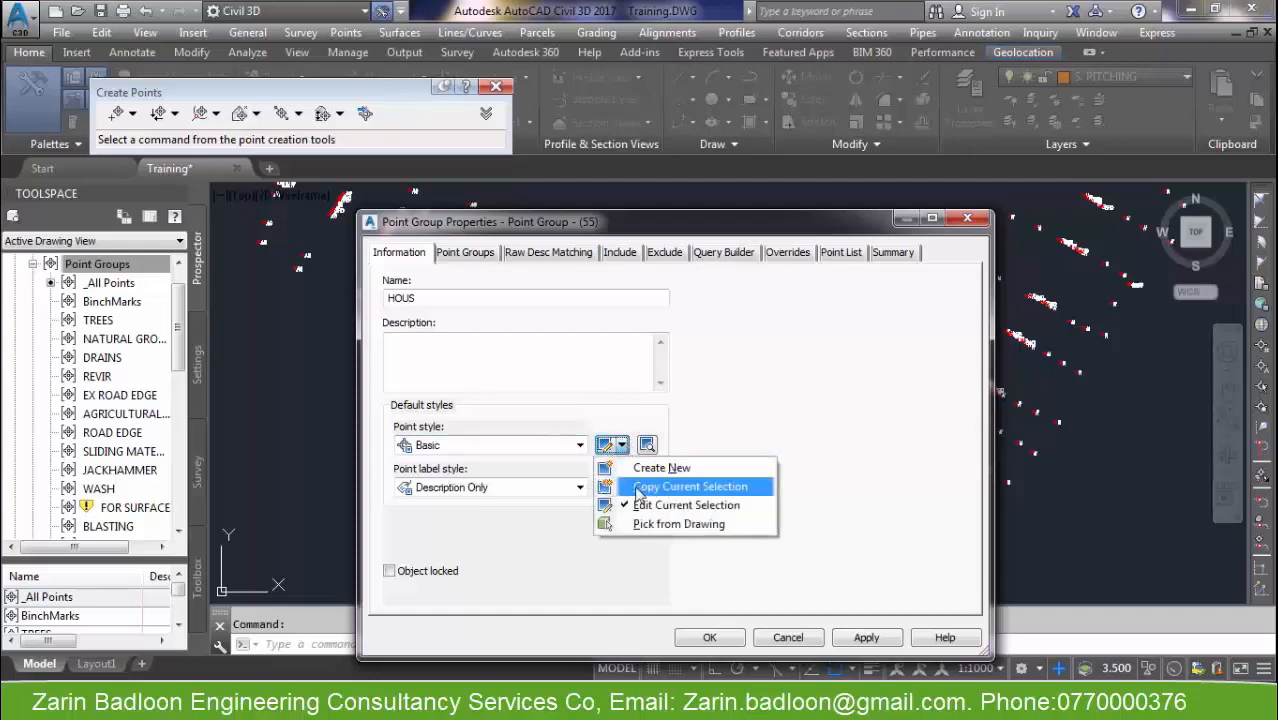
{"action": "left_click", "coordinate": [639, 487]}
{"action": "left_click", "coordinate": [365, 145]}
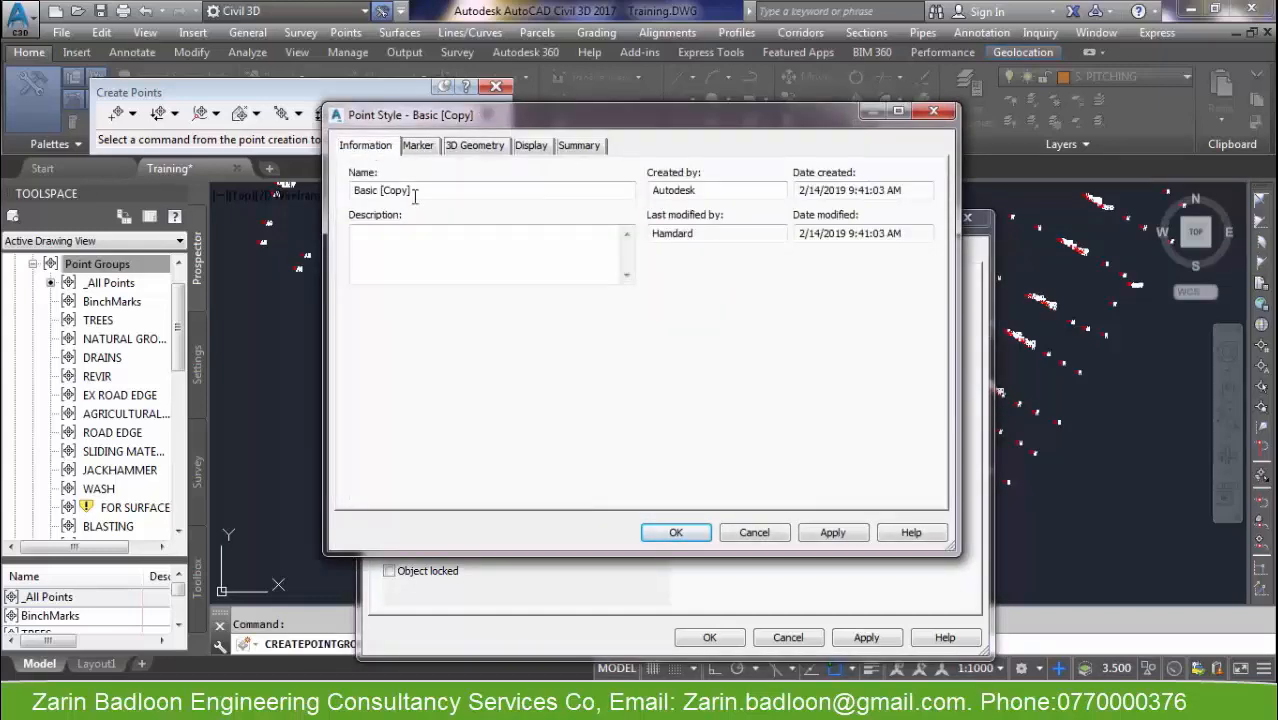
{"action": "left_click_drag", "start_coordinate": [414, 196], "coordinate": [338, 193]}
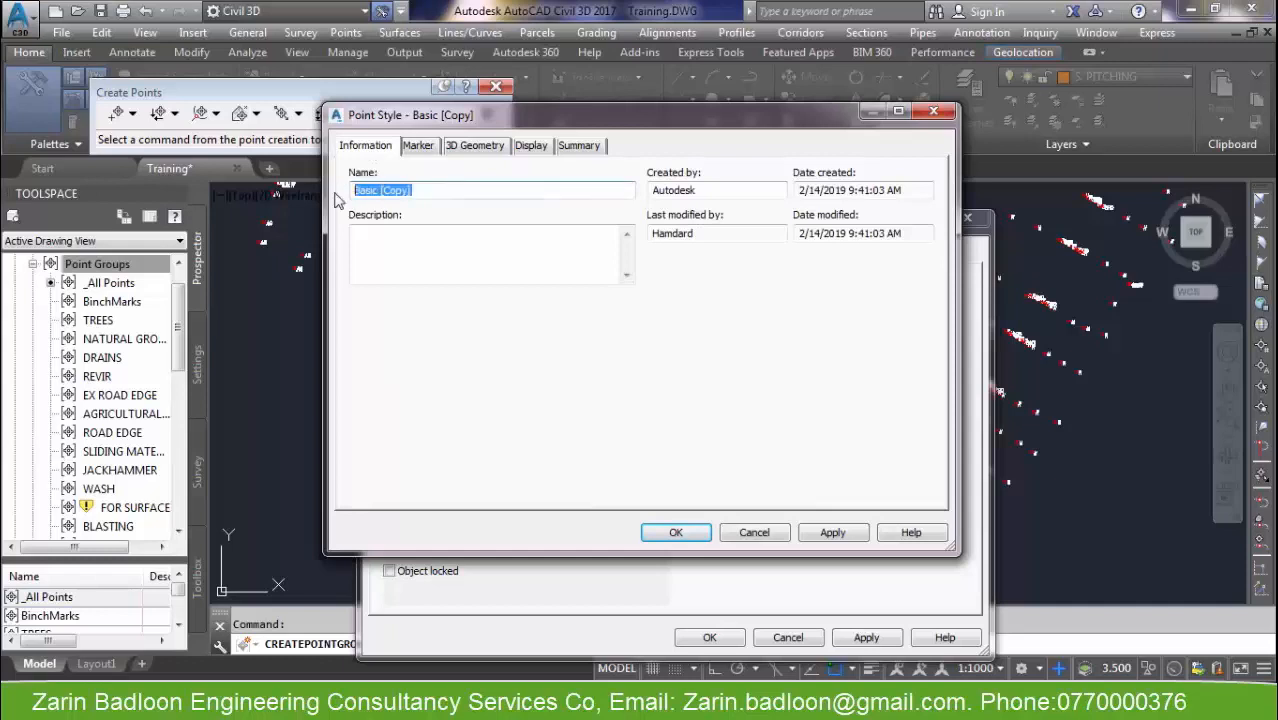
{"action": "type", "text": "OUS"}
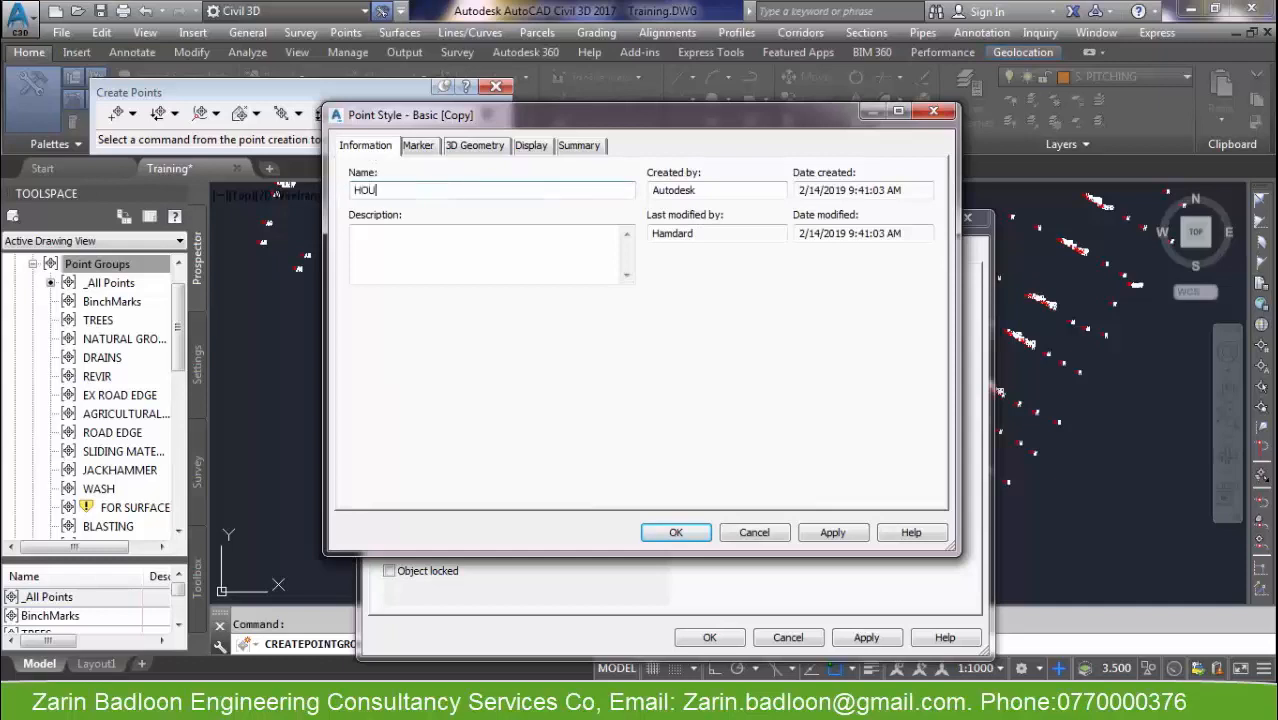
Set the HOUS point style's custom marker to an X enclosed in a square.
{"action": "left_click", "coordinate": [429, 147]}
{"action": "left_click", "coordinate": [450, 255]}
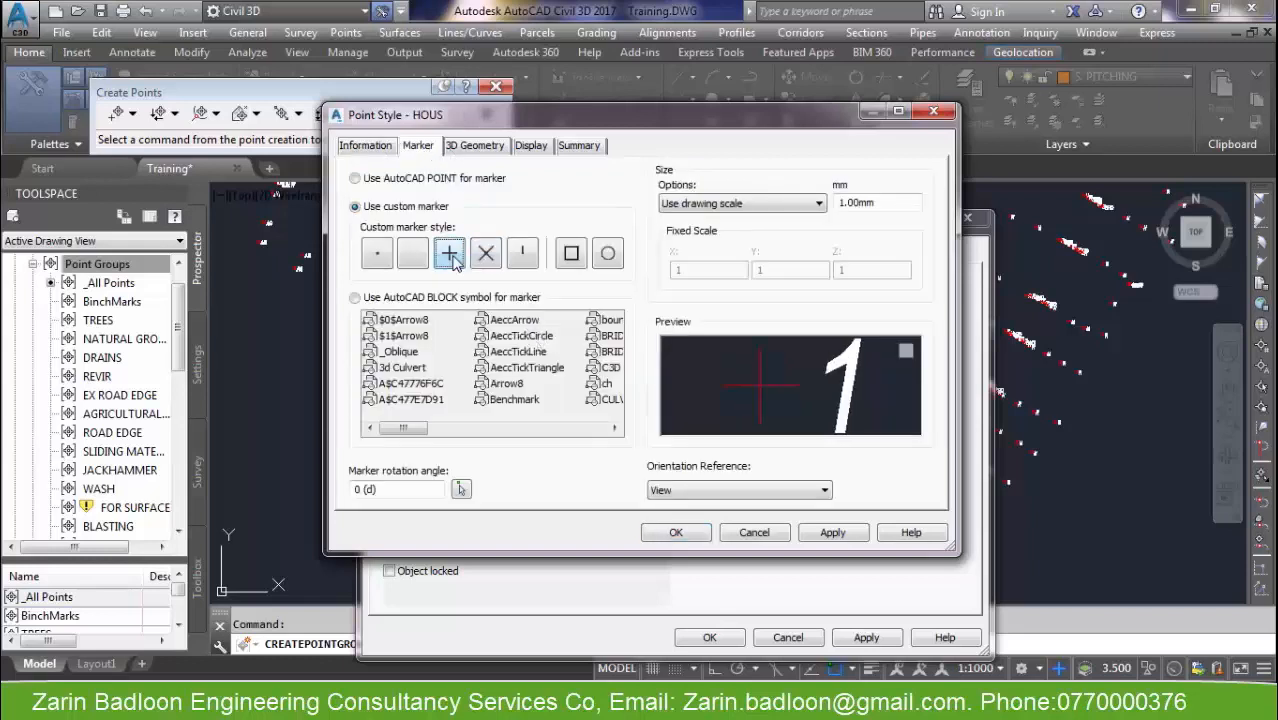
{"action": "left_click", "coordinate": [486, 253]}
{"action": "left_click", "coordinate": [571, 253]}
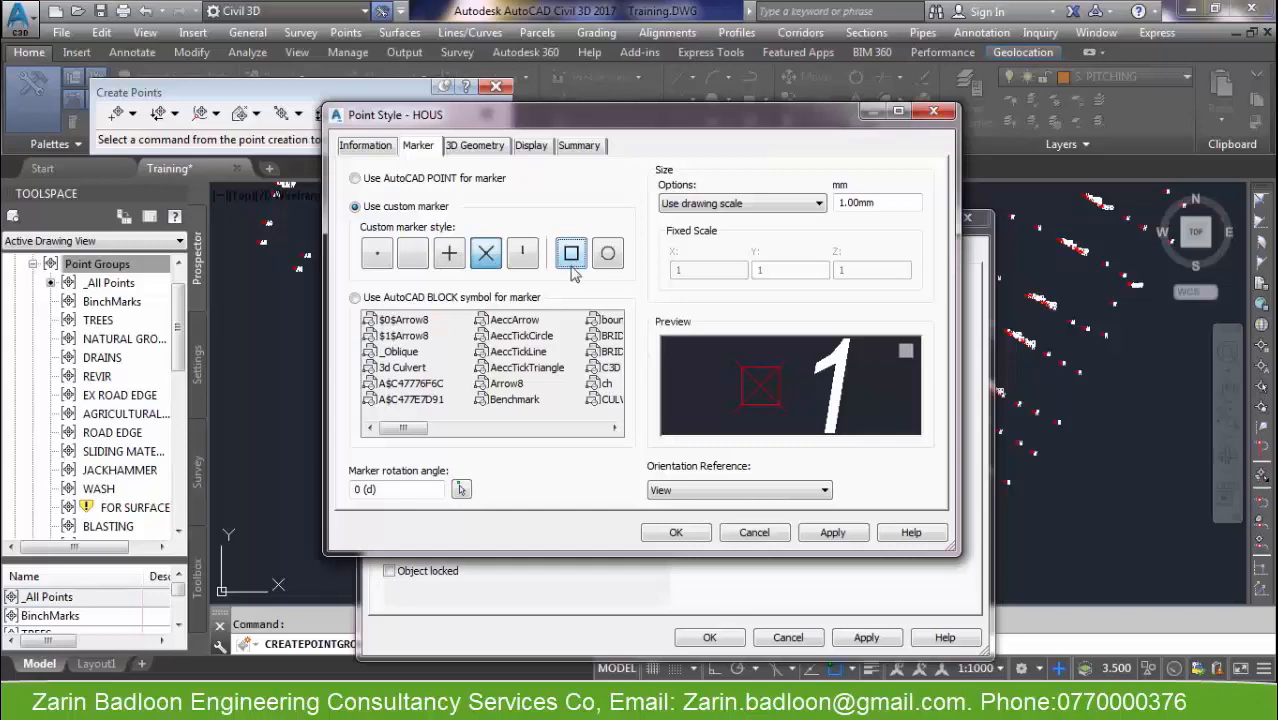
Set the marker component's display color to green and accept the HOUS point style.
{"action": "left_click", "coordinate": [531, 147]}
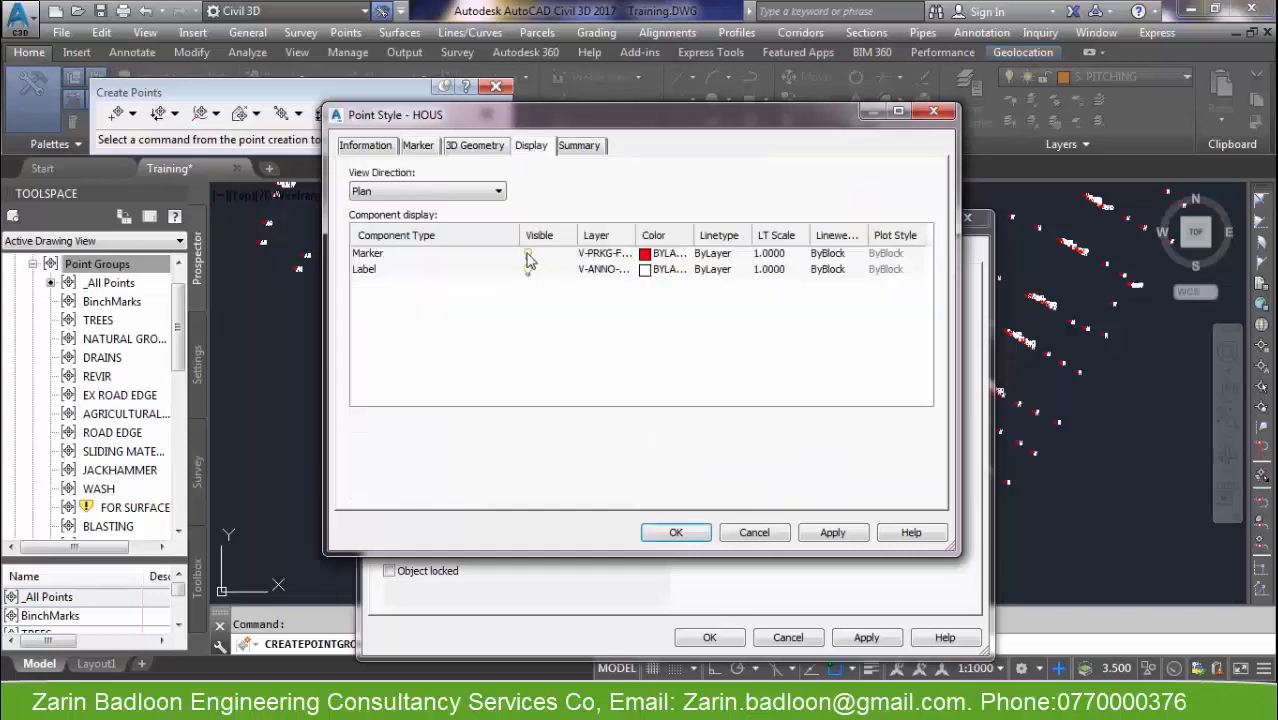
{"action": "left_click", "coordinate": [645, 254]}
{"action": "left_click", "coordinate": [548, 391]}
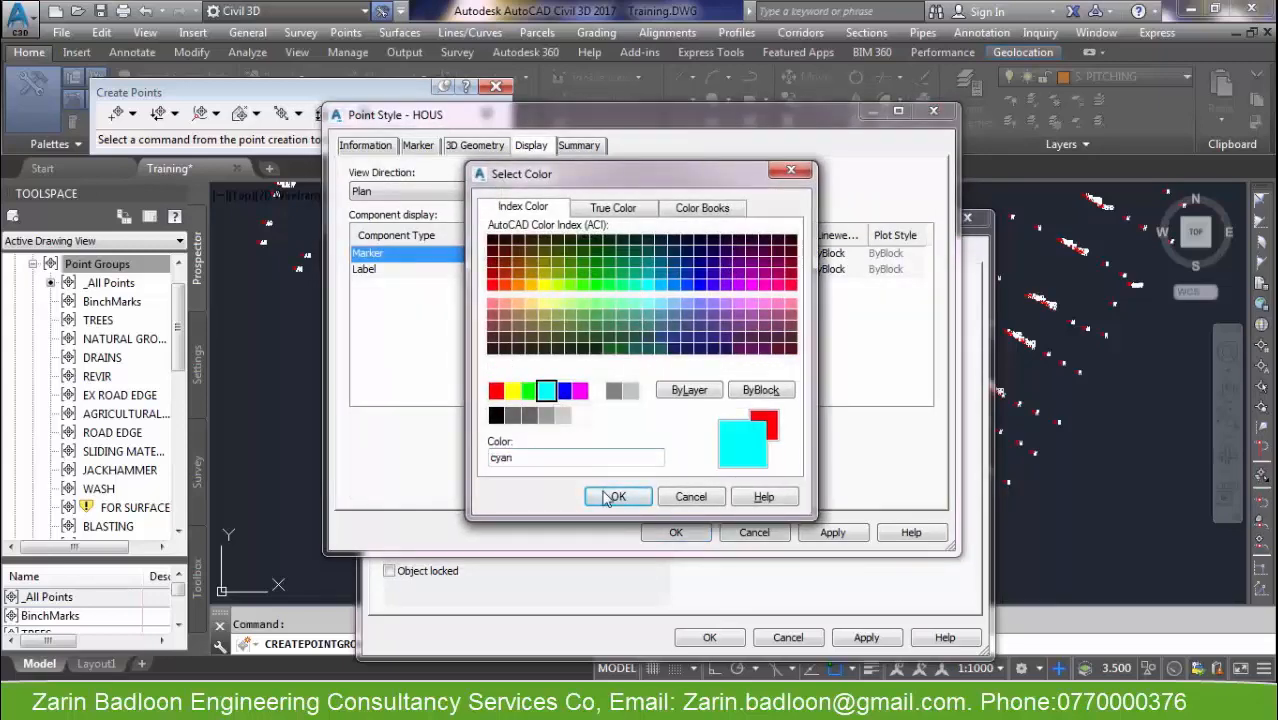
{"action": "left_click", "coordinate": [529, 390]}
{"action": "left_click", "coordinate": [608, 500]}
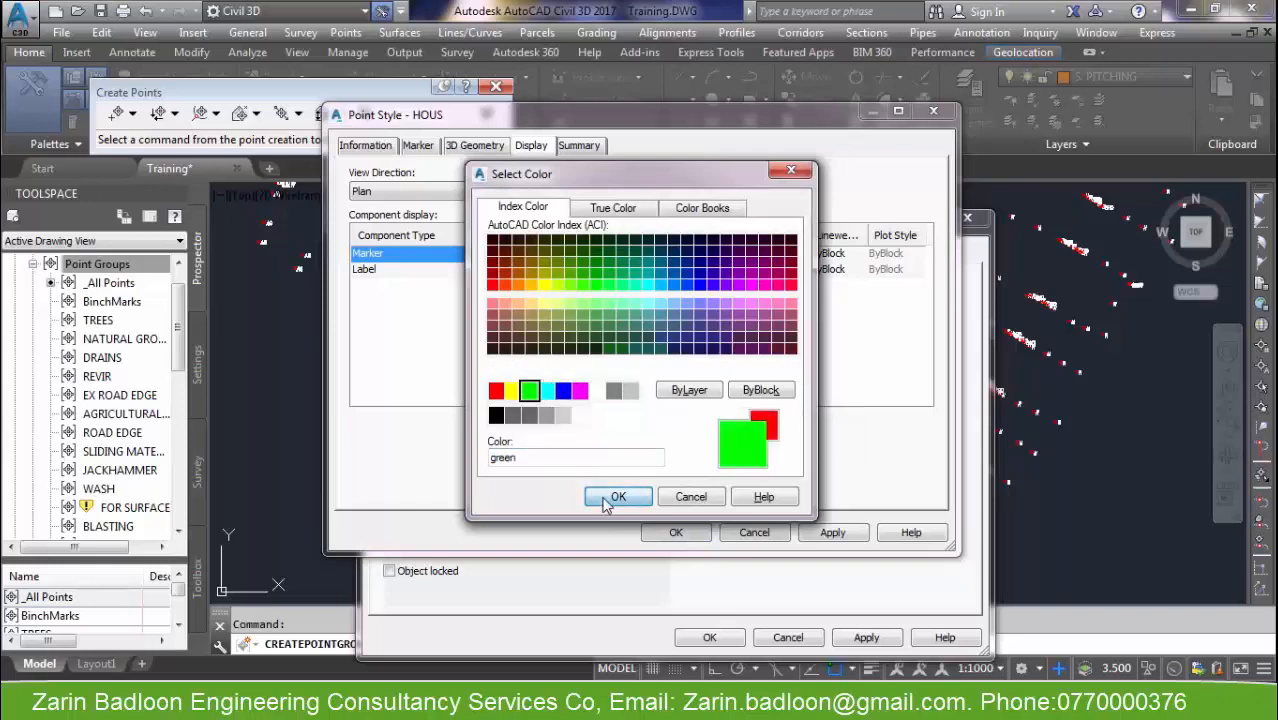
{"action": "left_click", "coordinate": [670, 530]}
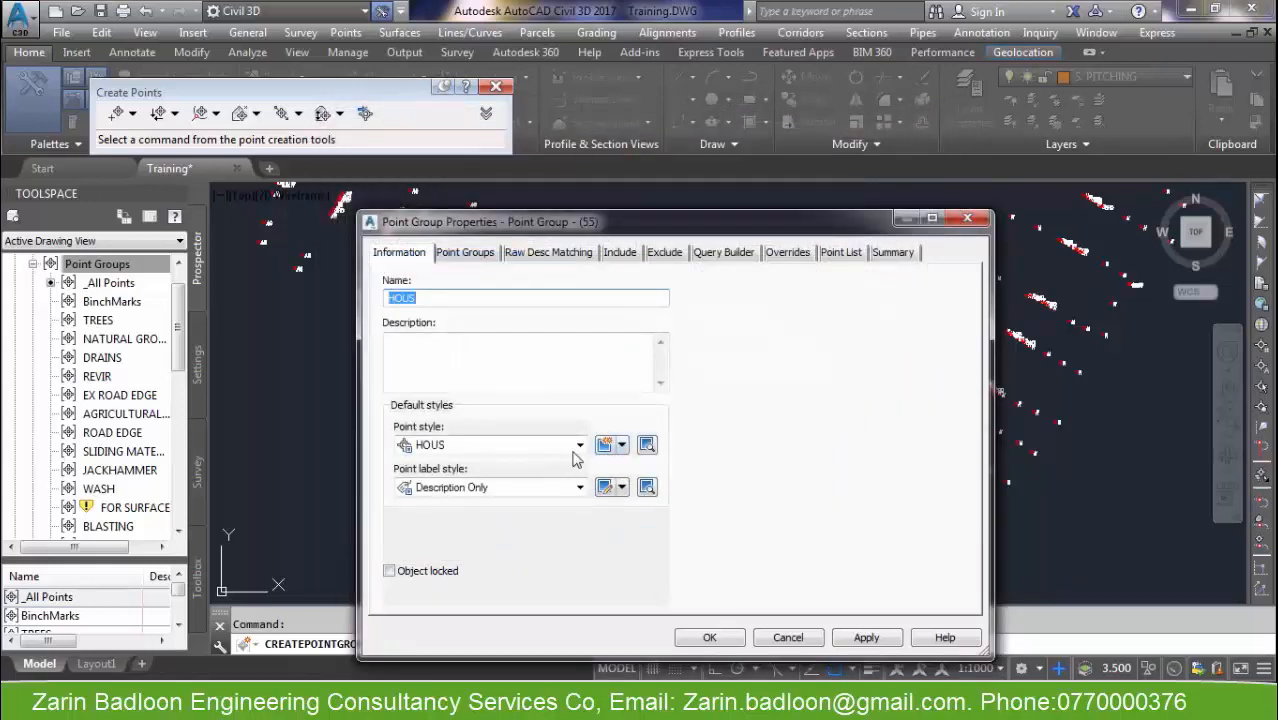
Copy the Description Only point label style and name the copy HOUS.
{"action": "left_click", "coordinate": [520, 488]}
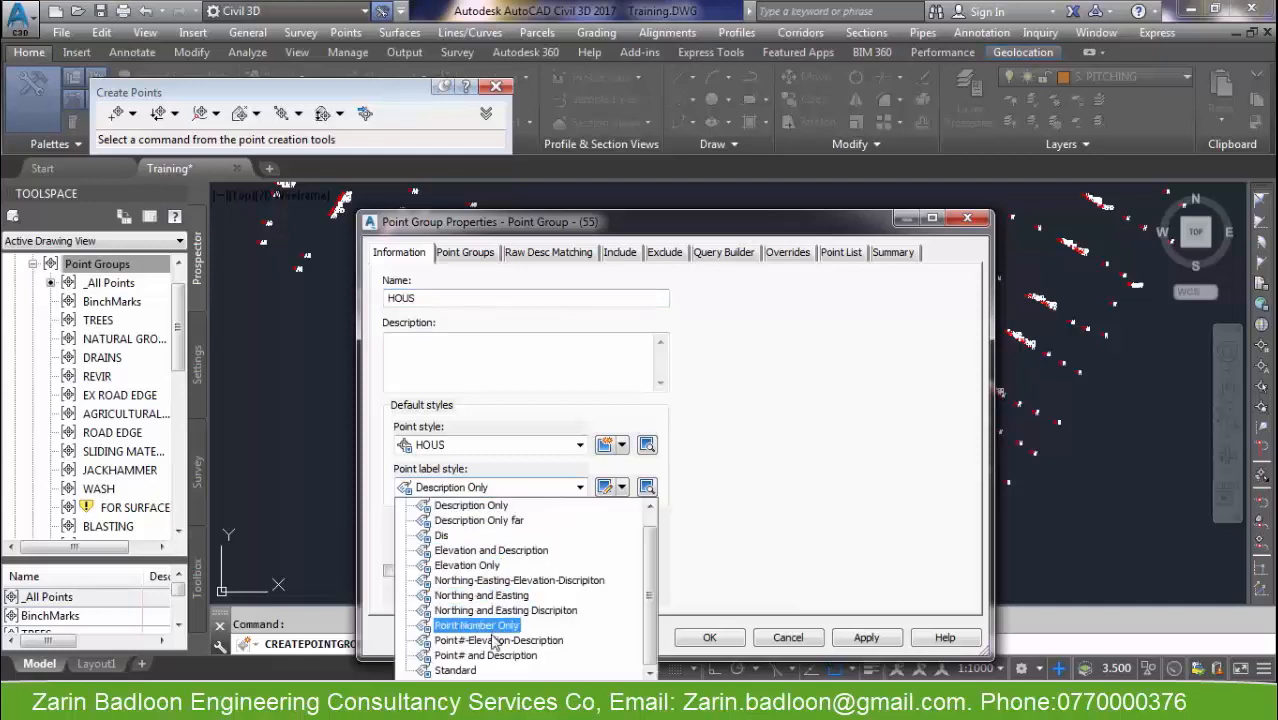
{"action": "left_click", "coordinate": [497, 506]}
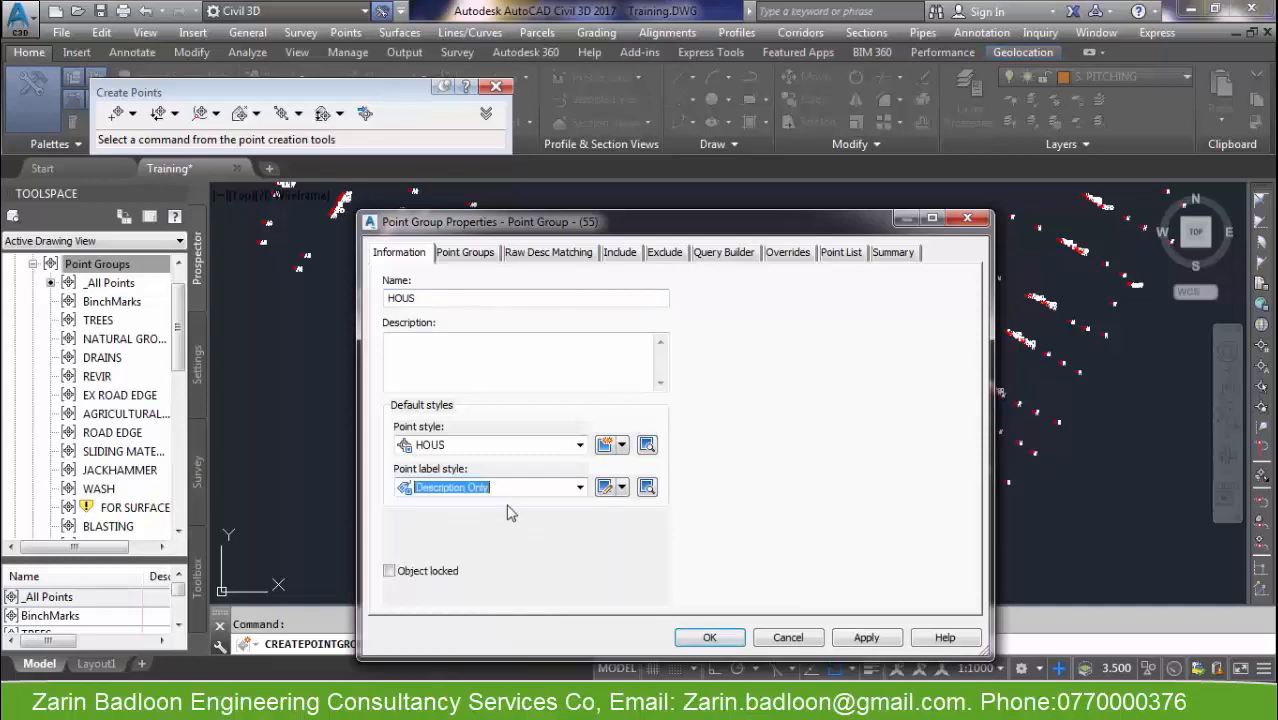
{"action": "left_click", "coordinate": [621, 489]}
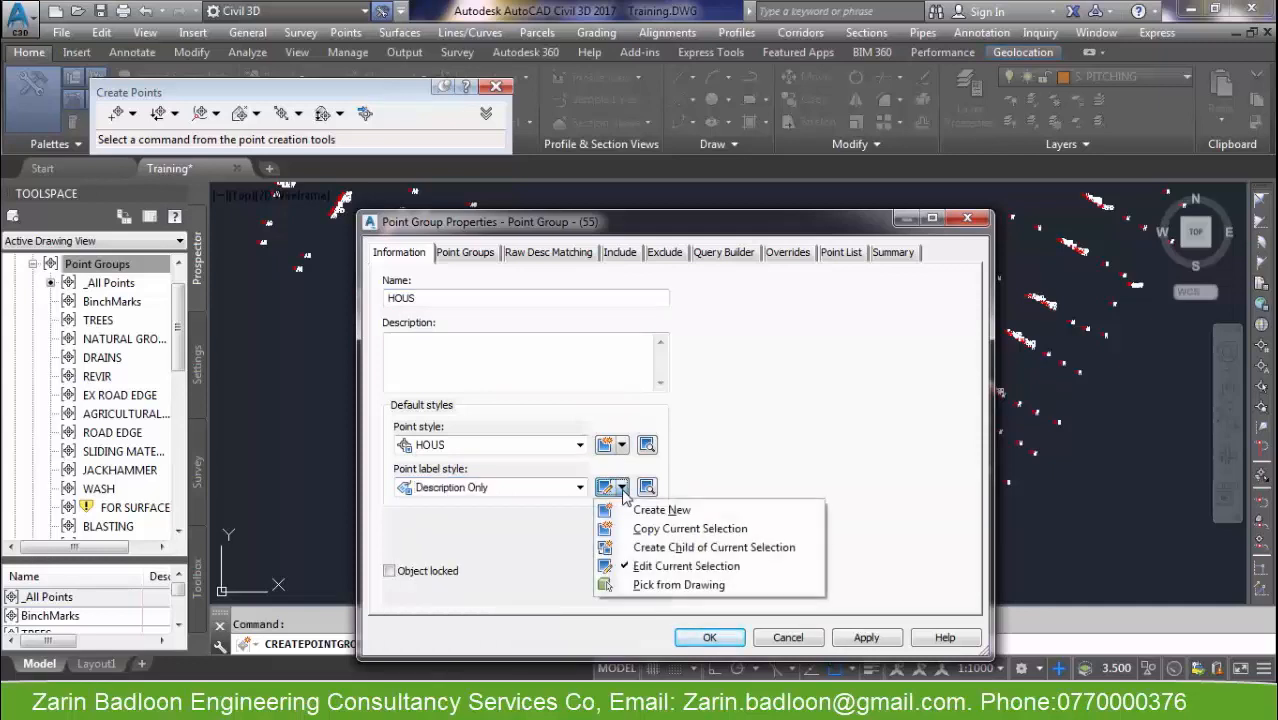
{"action": "left_click", "coordinate": [649, 533]}
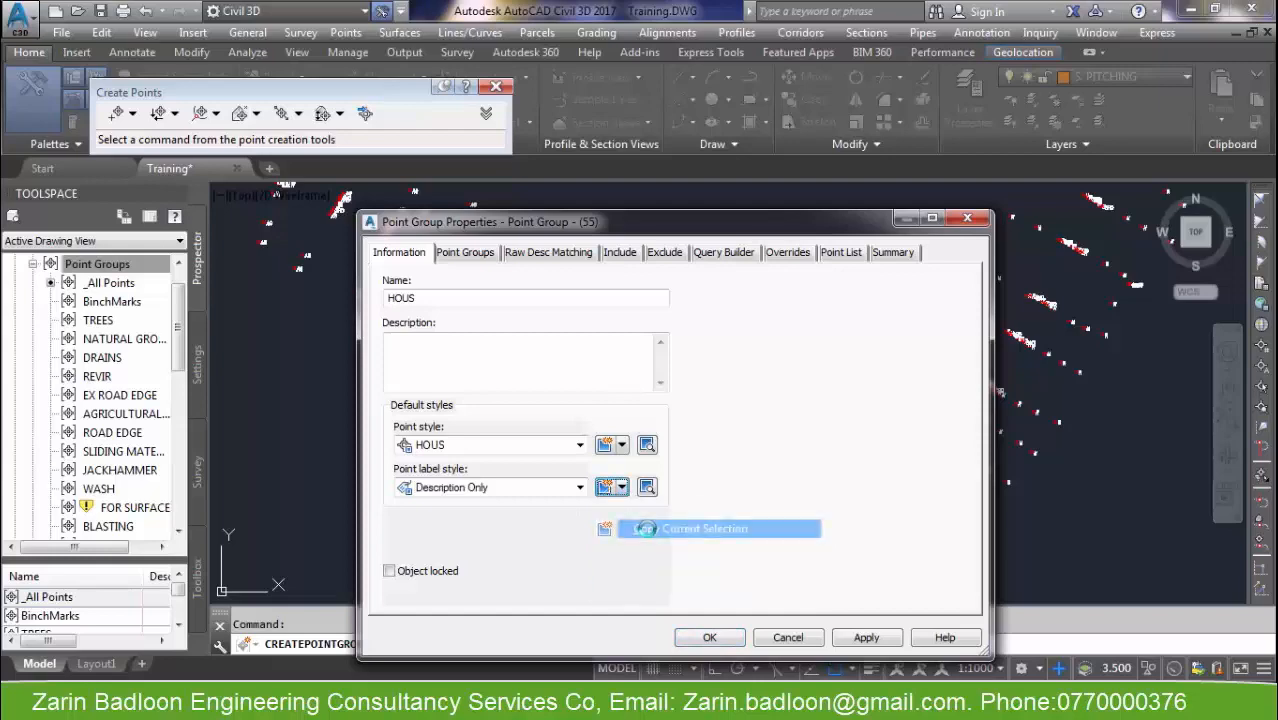
{"action": "left_click_drag", "start_coordinate": [409, 228], "coordinate": [241, 231]}
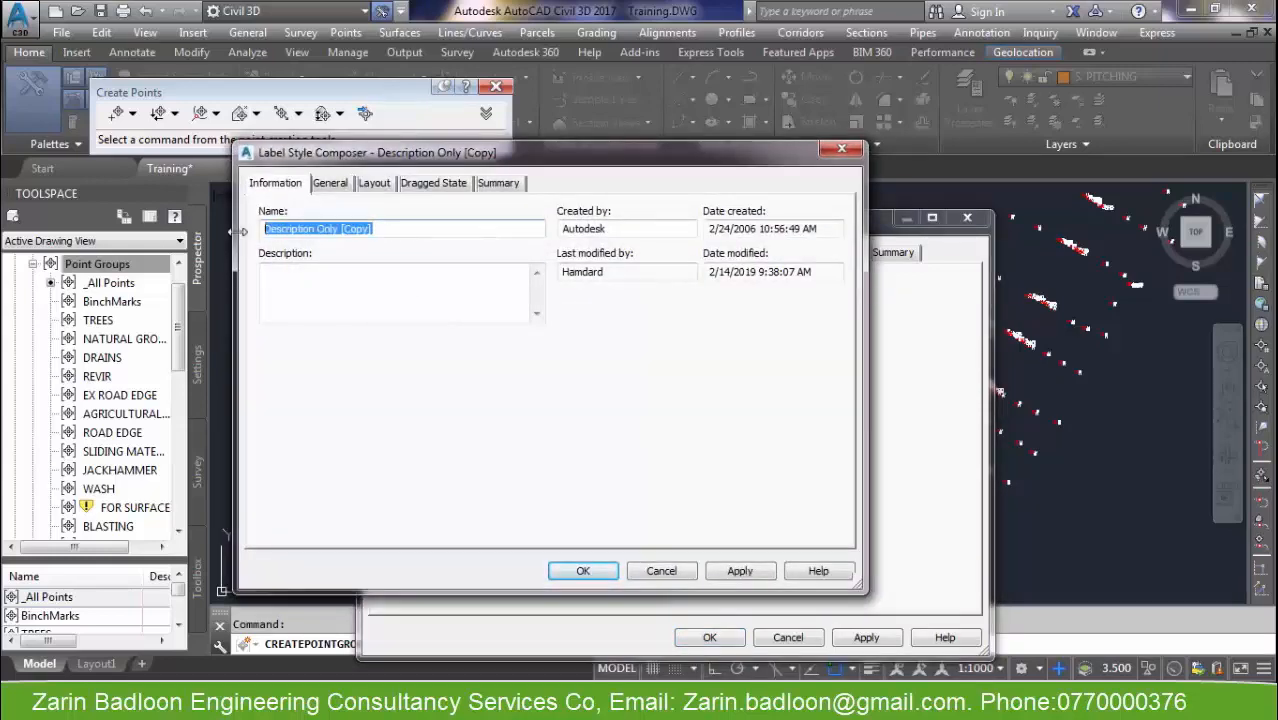
{"action": "type", "text": "HOUS"}
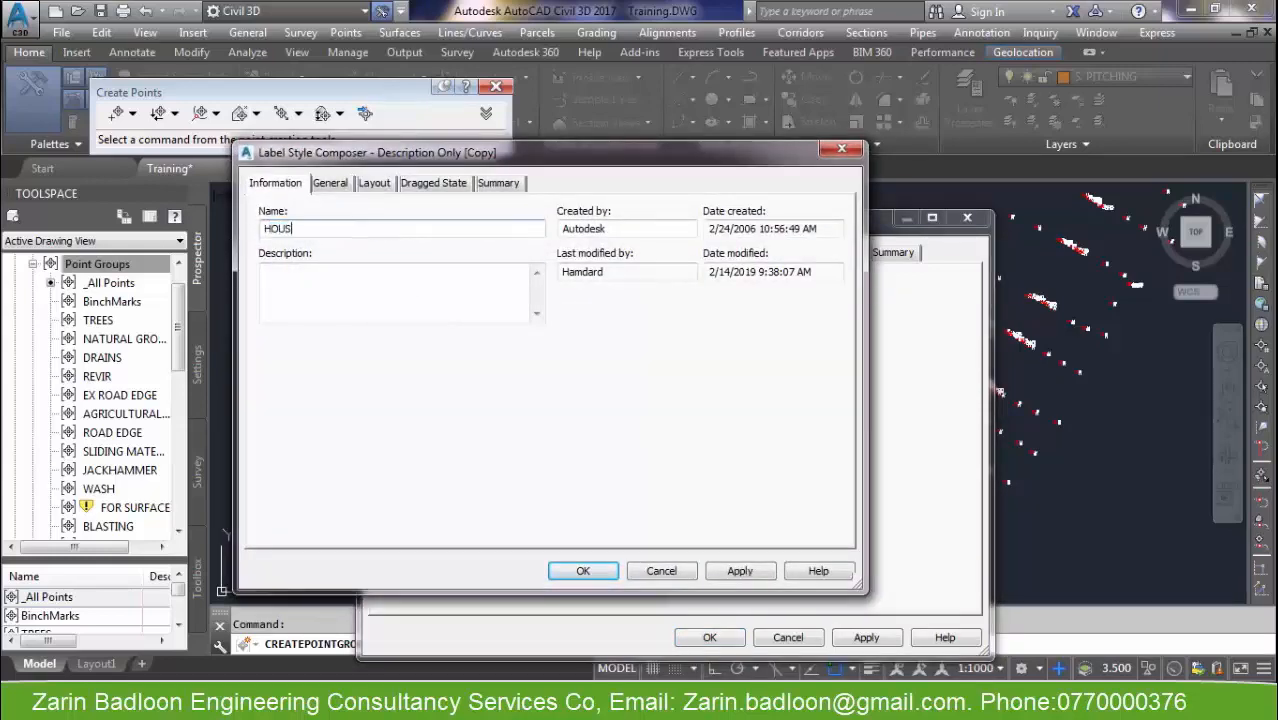
Color the Full Description text in the label's Point Description component red and accept the HOUS label style.
{"action": "left_click", "coordinate": [329, 186]}
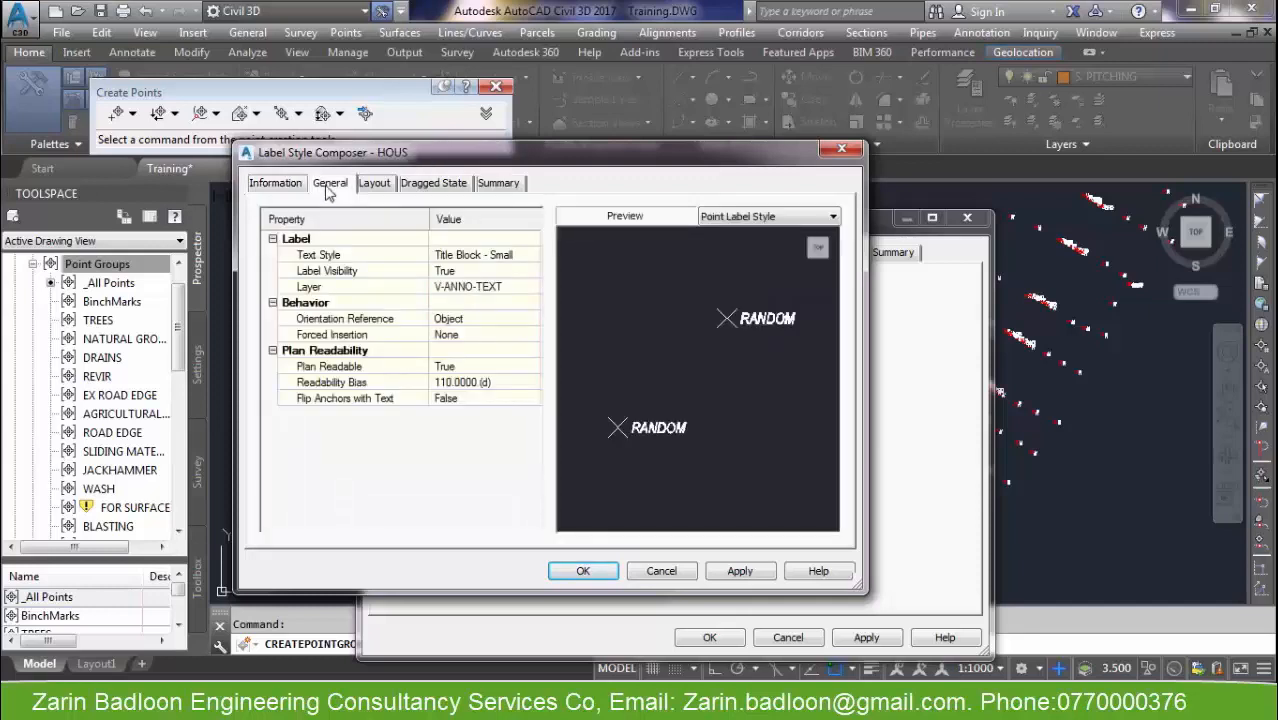
{"action": "left_click", "coordinate": [380, 184]}
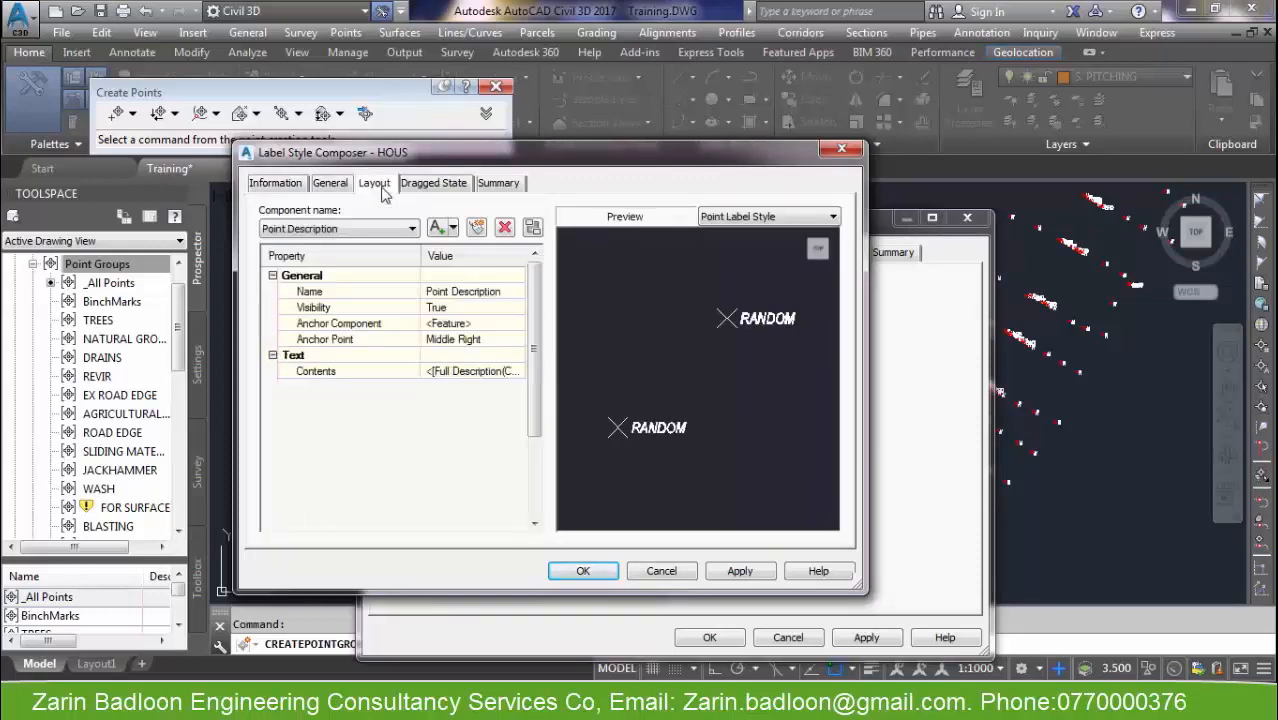
{"action": "left_click", "coordinate": [494, 371]}
{"action": "left_click", "coordinate": [517, 371]}
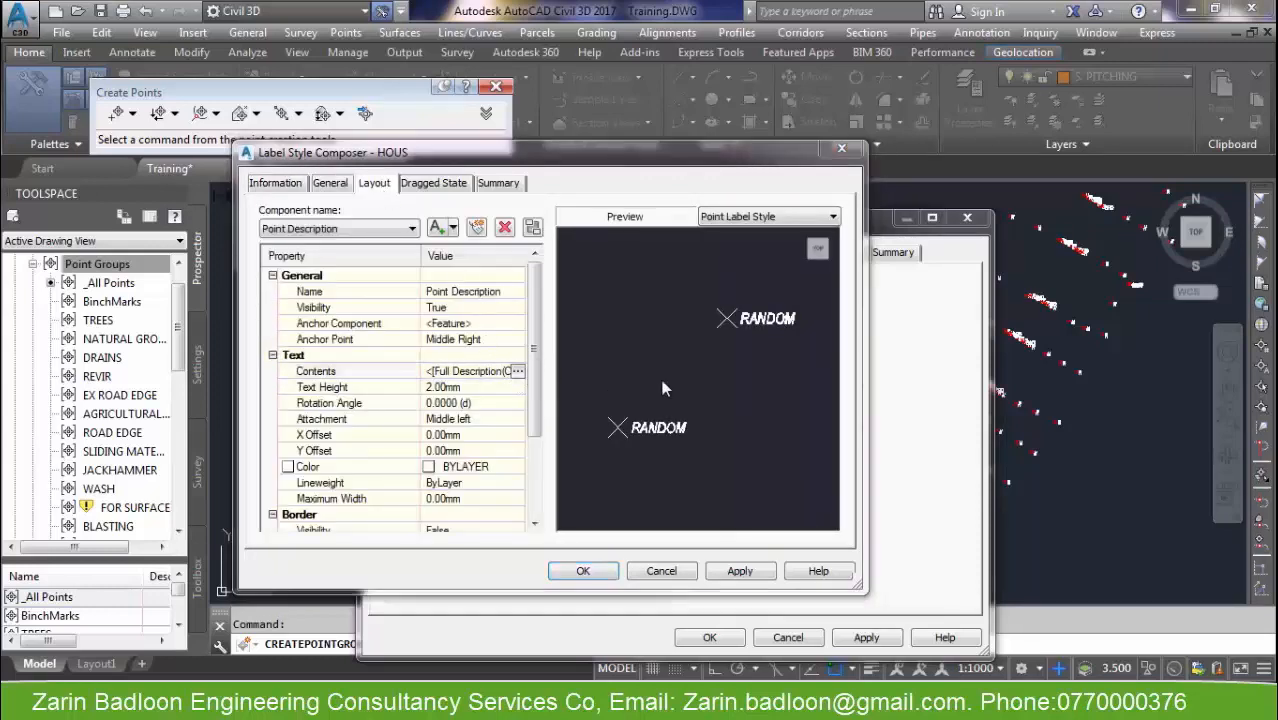
{"action": "left_click_drag", "start_coordinate": [815, 277], "coordinate": [666, 274]}
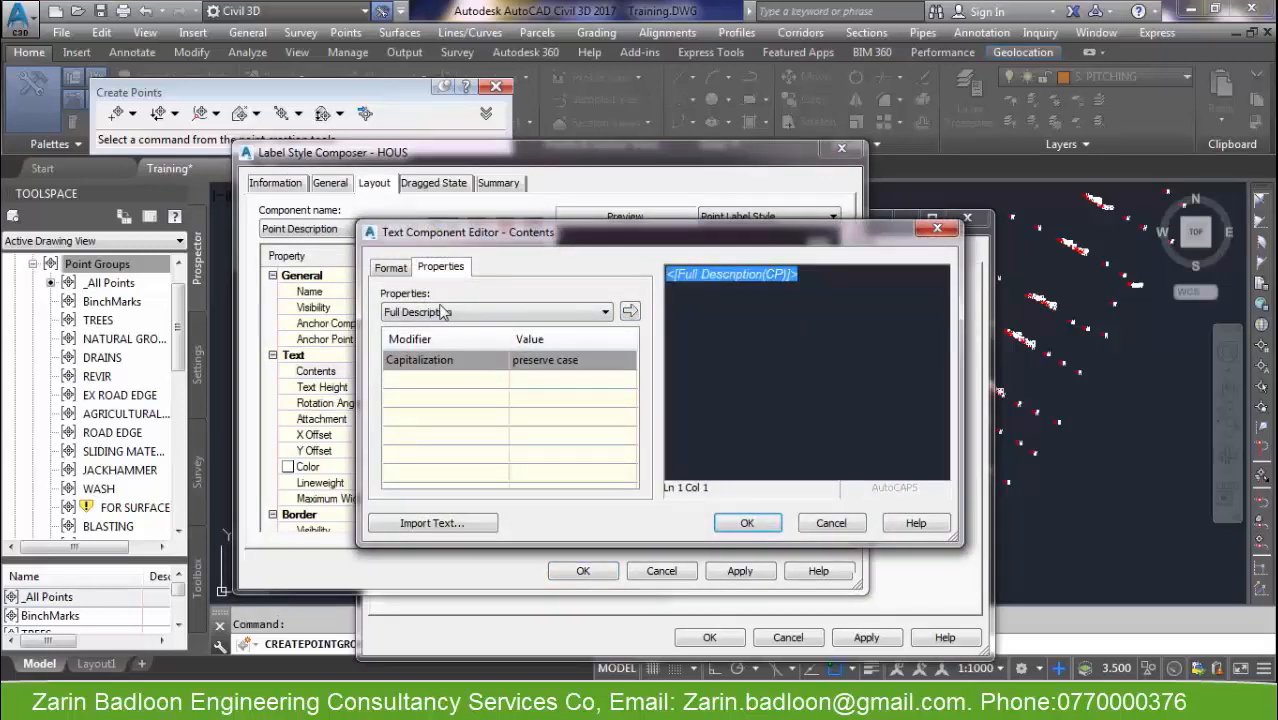
{"action": "left_click", "coordinate": [392, 268]}
{"action": "left_click", "coordinate": [412, 426]}
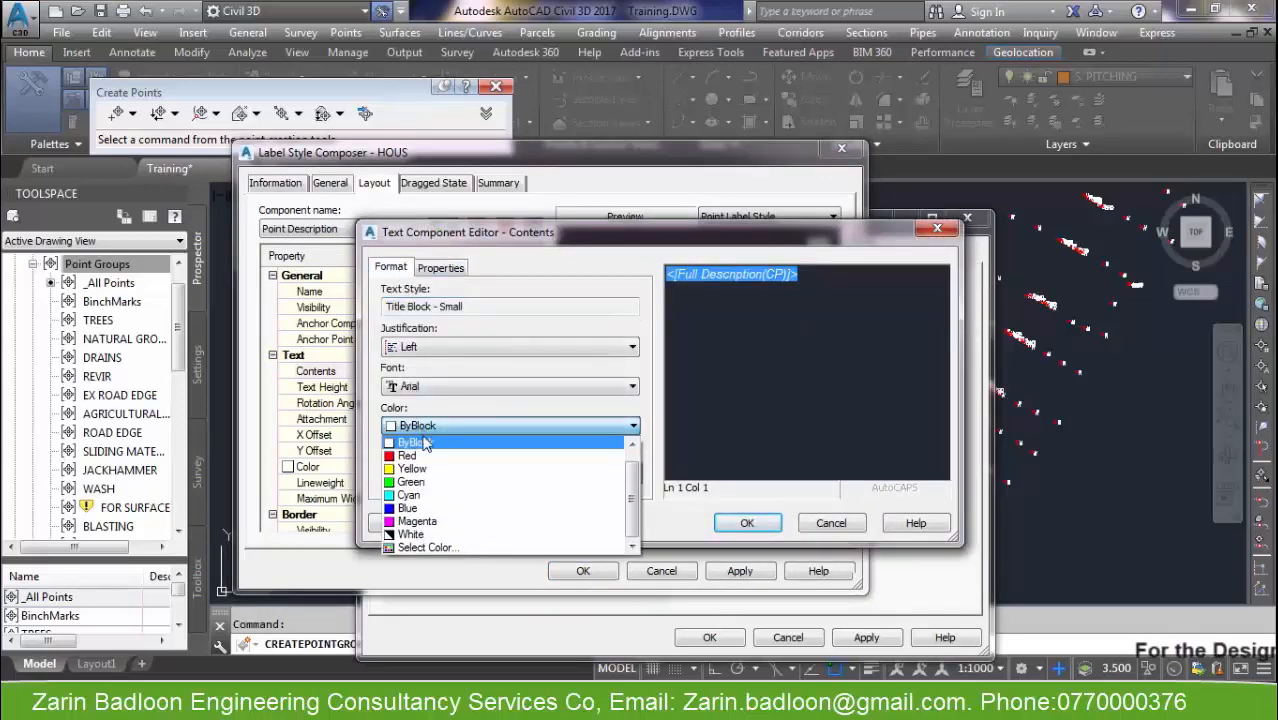
{"action": "left_click", "coordinate": [407, 457]}
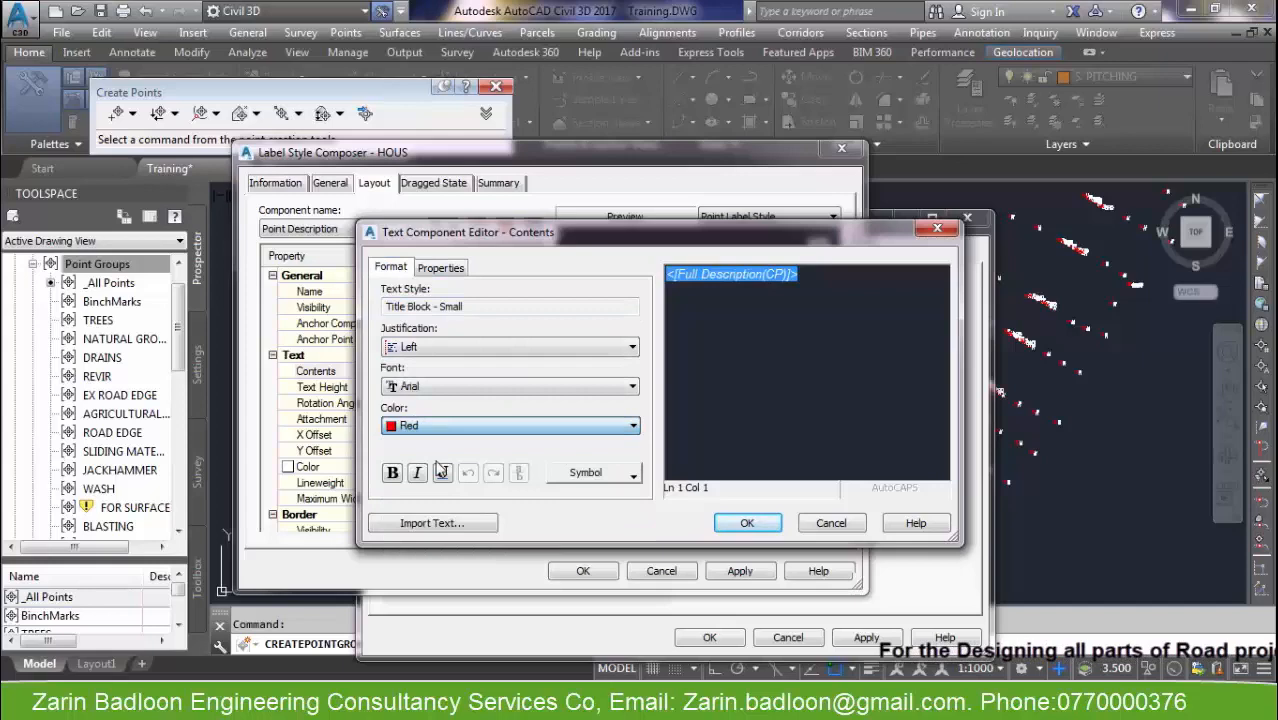
{"action": "left_click", "coordinate": [746, 522]}
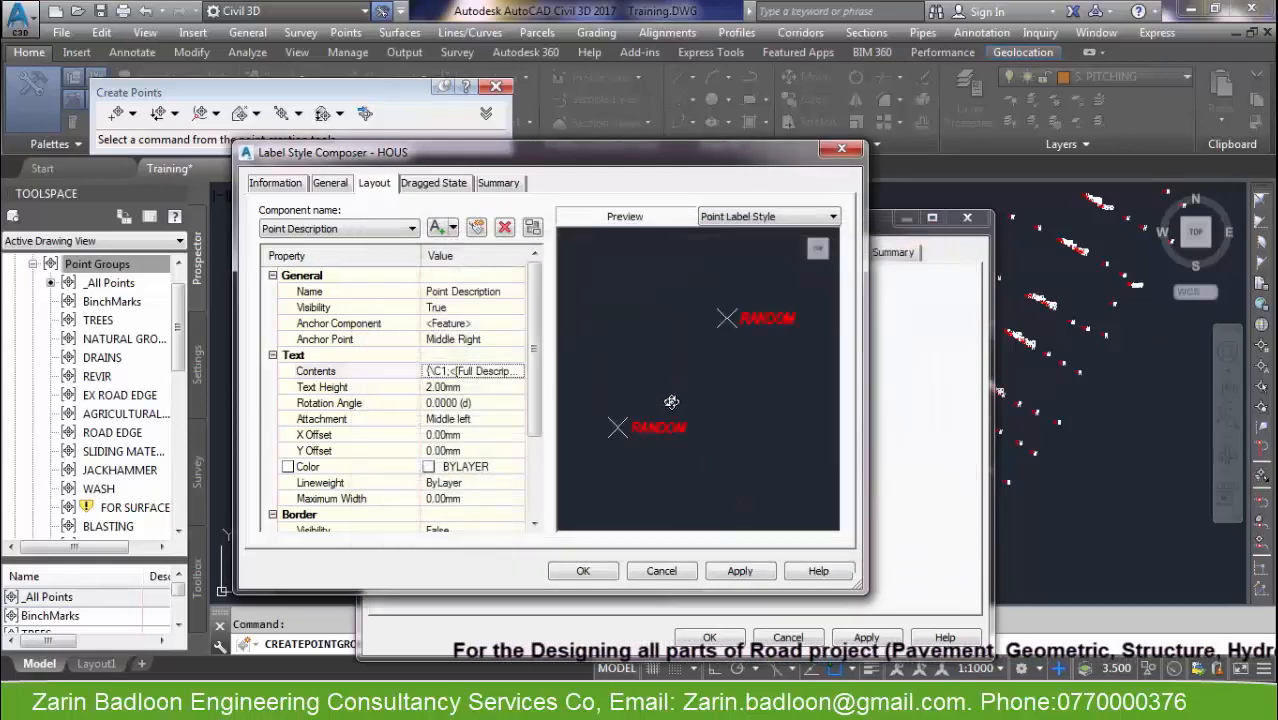
{"action": "left_click", "coordinate": [583, 570]}
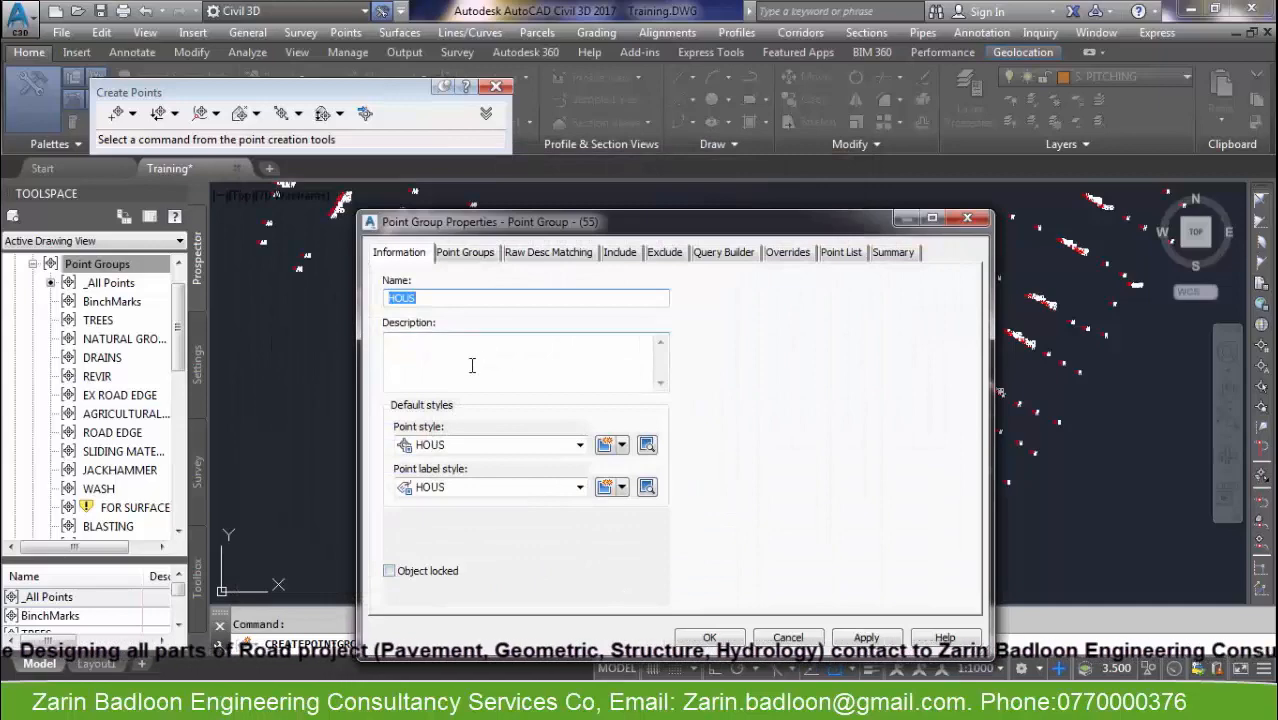
Switch to the survey code list in Word and look up the code used for house points.
{"action": "left_click", "coordinate": [445, 298]}
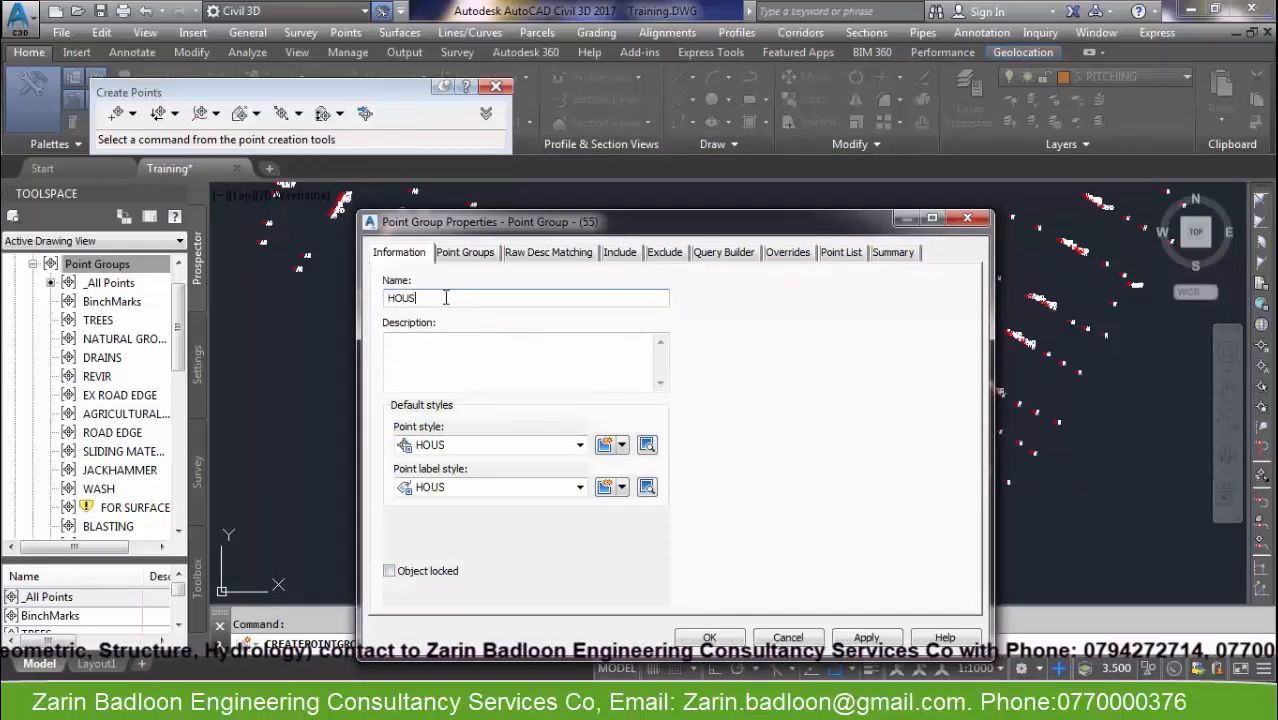
{"action": "left_click", "coordinate": [670, 700]}
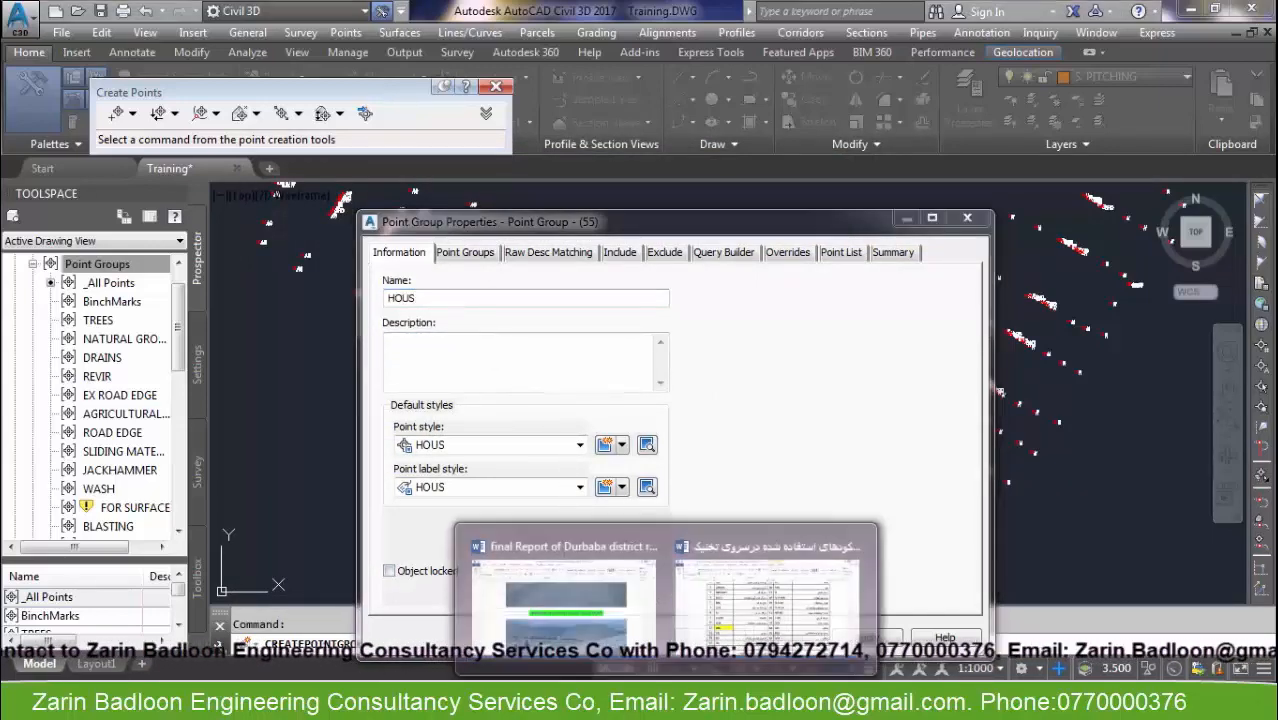
{"action": "left_click", "coordinate": [747, 605]}
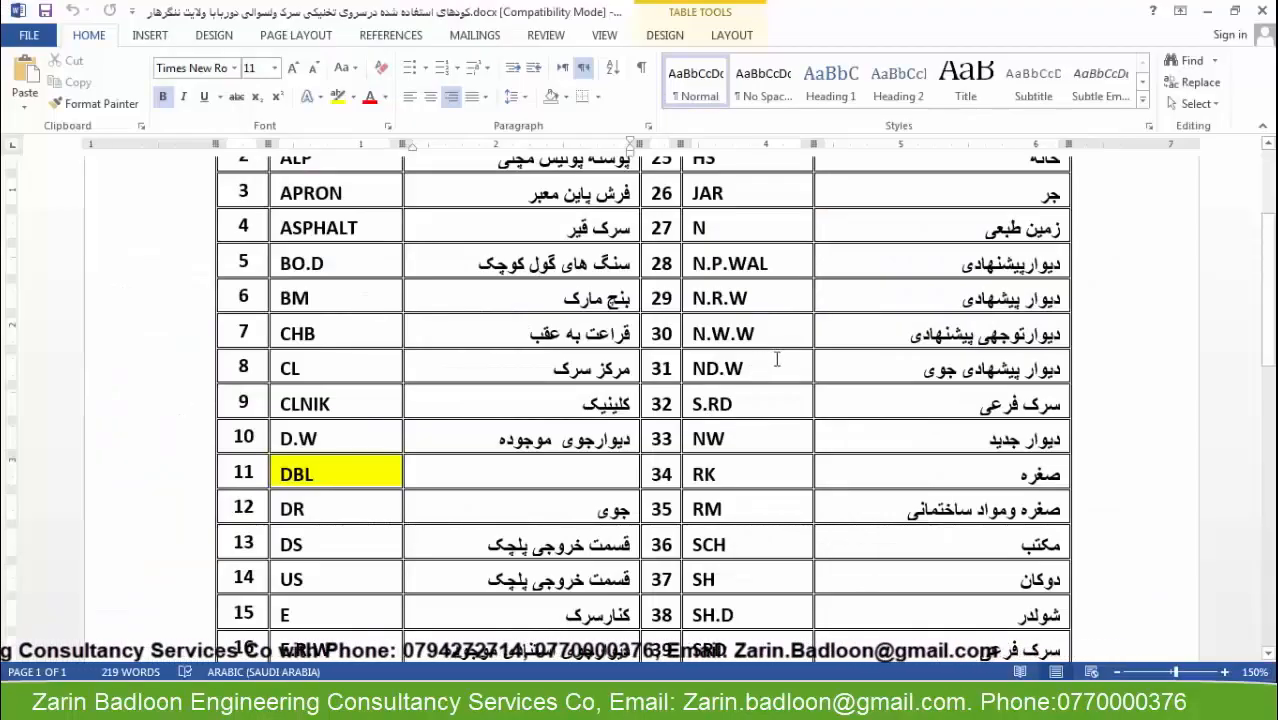
{"action": "scroll", "coordinate": [731, 354], "scroll_direction": "up", "scroll_amount": 4}
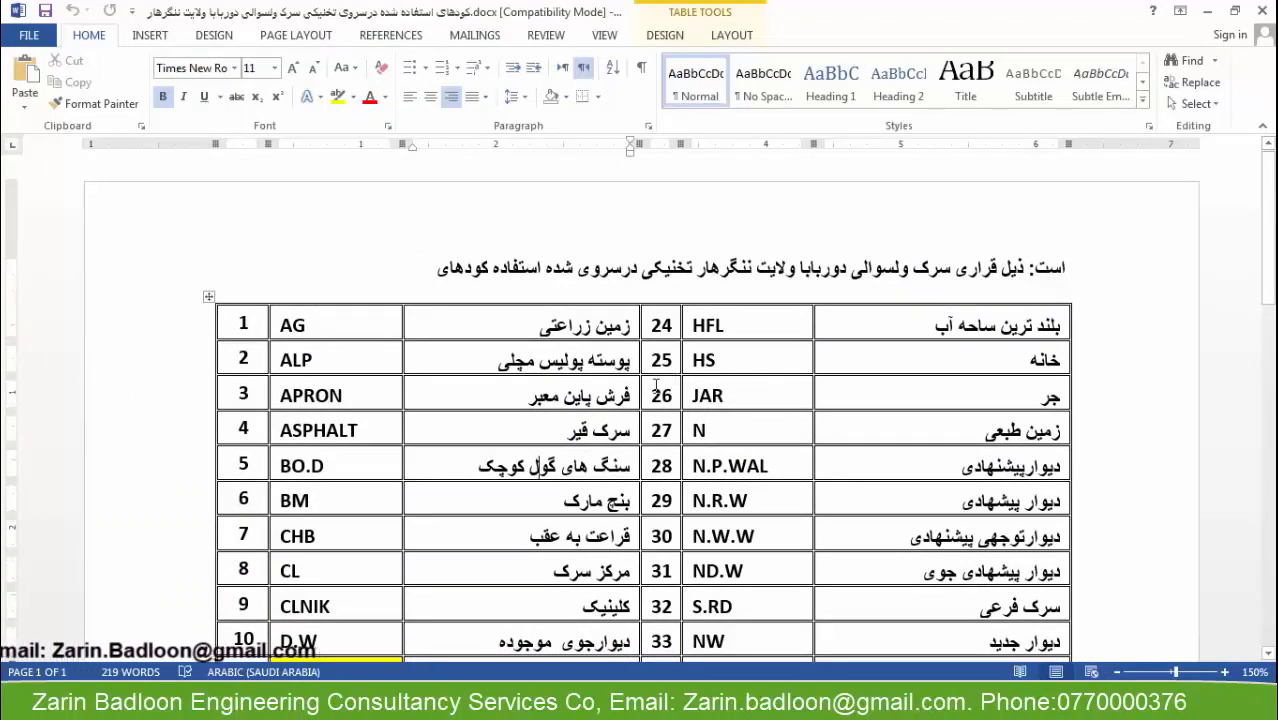
{"action": "scroll", "coordinate": [677, 376], "scroll_direction": "down", "scroll_amount": 3}
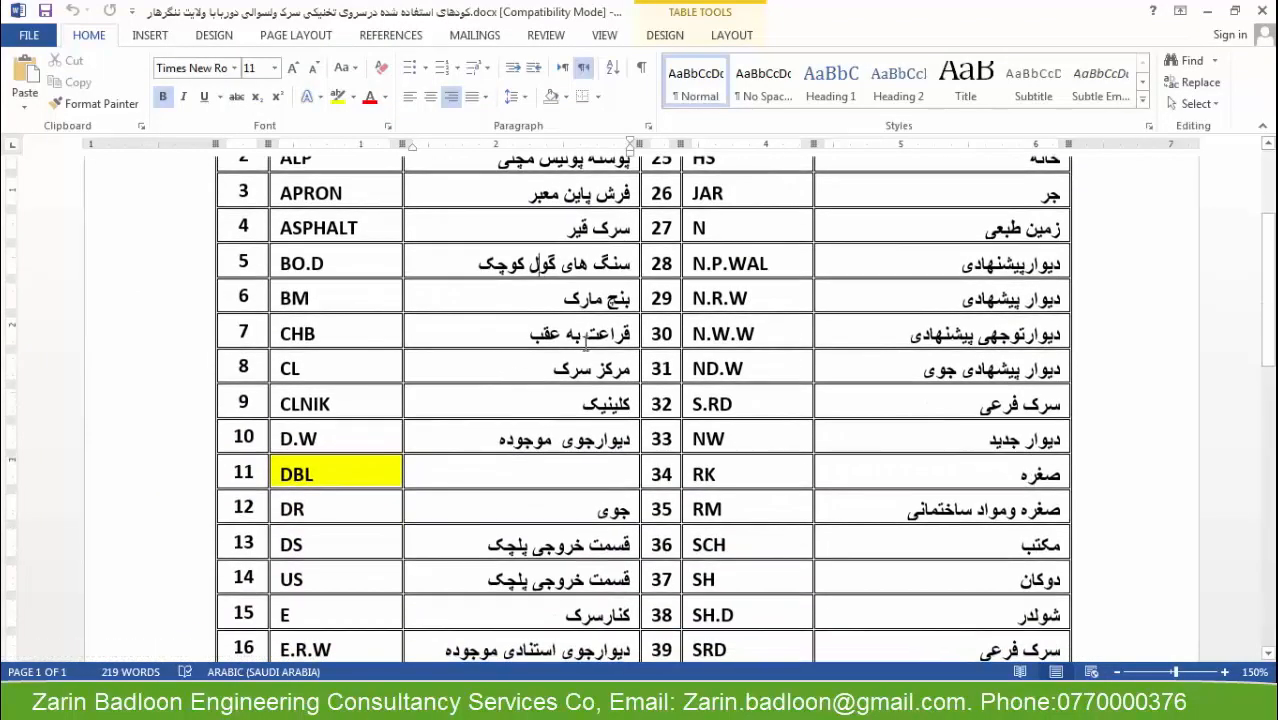
{"action": "scroll", "coordinate": [590, 350], "scroll_direction": "down", "scroll_amount": 3}
{"action": "scroll", "coordinate": [626, 380], "scroll_direction": "up", "scroll_amount": 3}
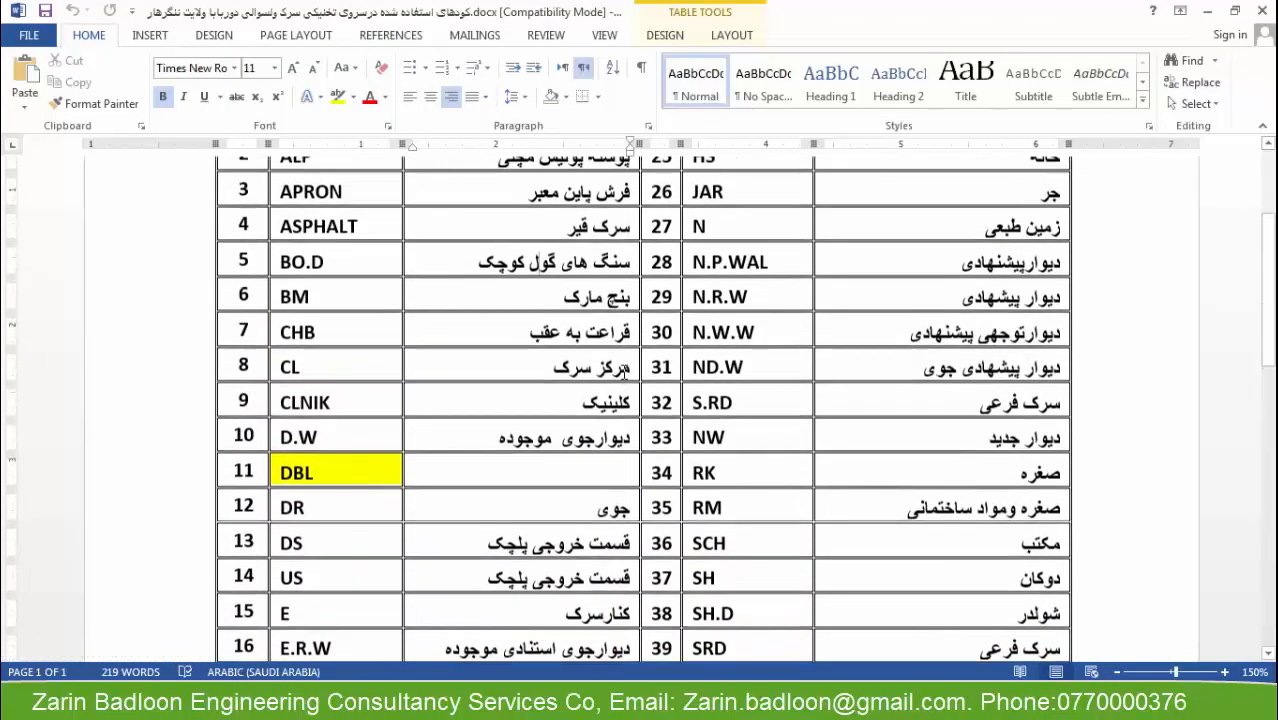
{"action": "scroll", "coordinate": [626, 378], "scroll_direction": "up", "scroll_amount": 1}
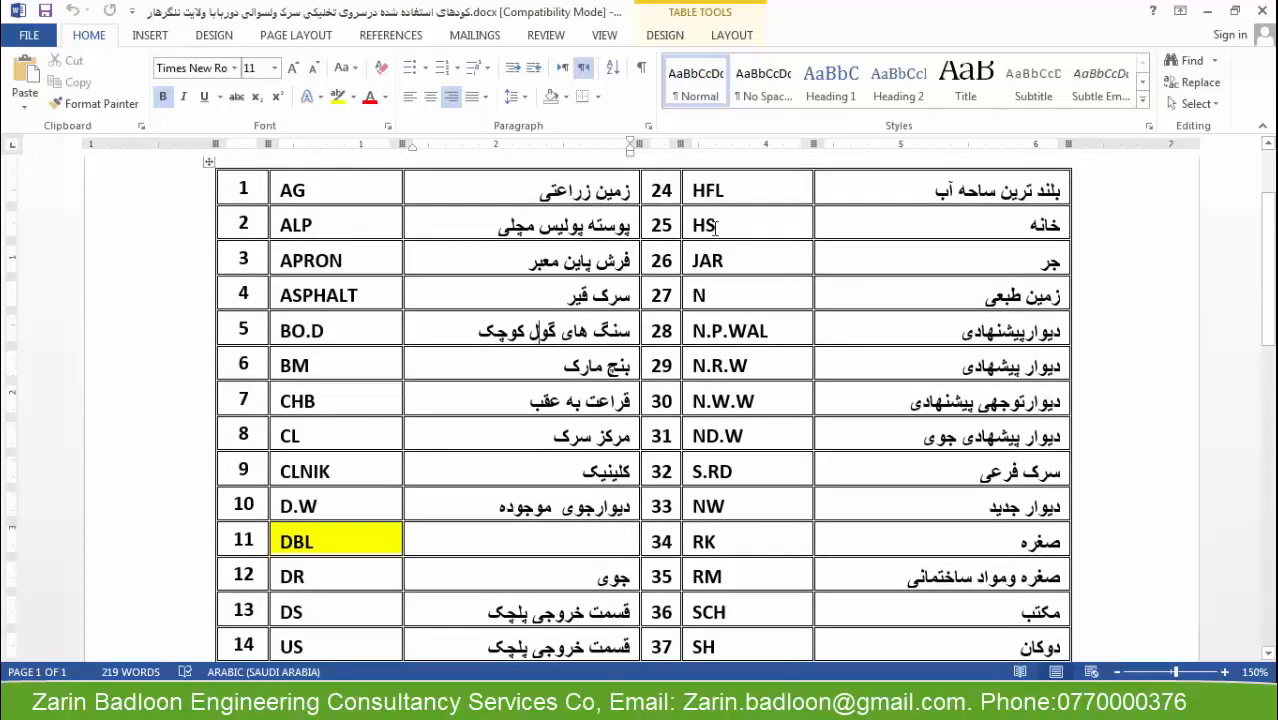
{"action": "left_click_drag", "start_coordinate": [715, 227], "coordinate": [686, 230]}
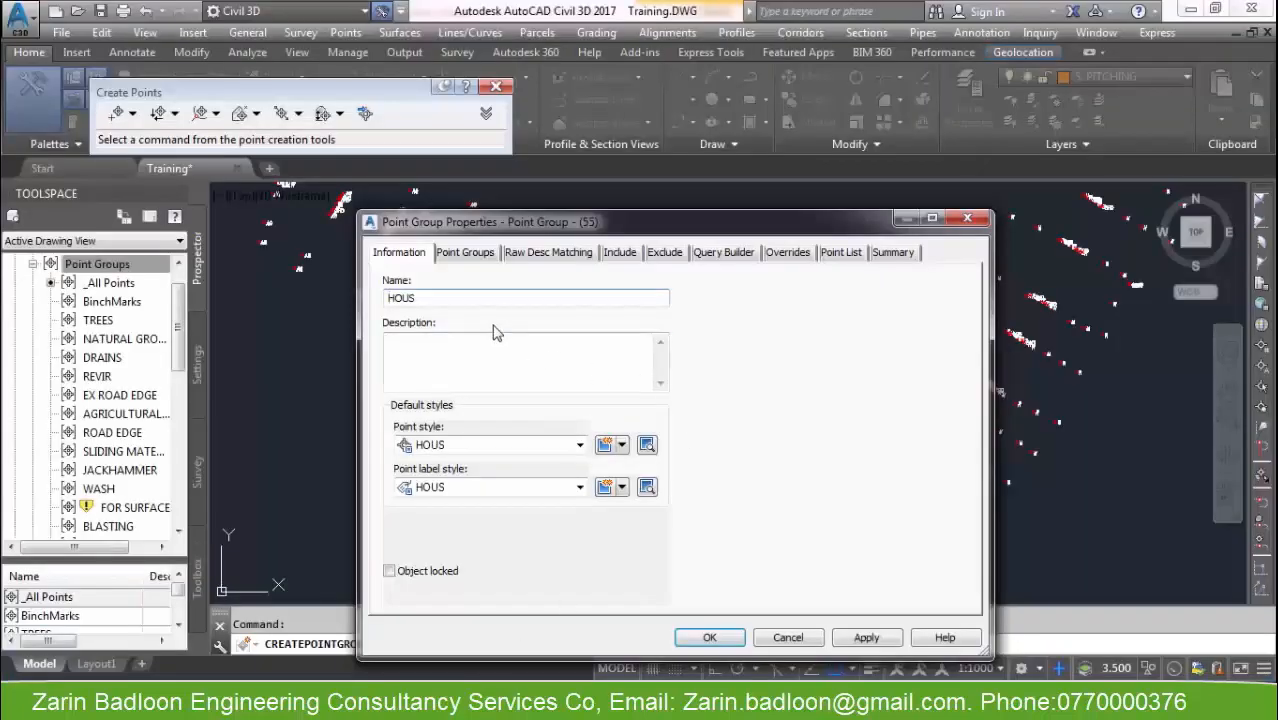
Try including points by number in the HOUS group with a window selection in the drawing, and turn number matching off again.
{"action": "left_click", "coordinate": [620, 256]}
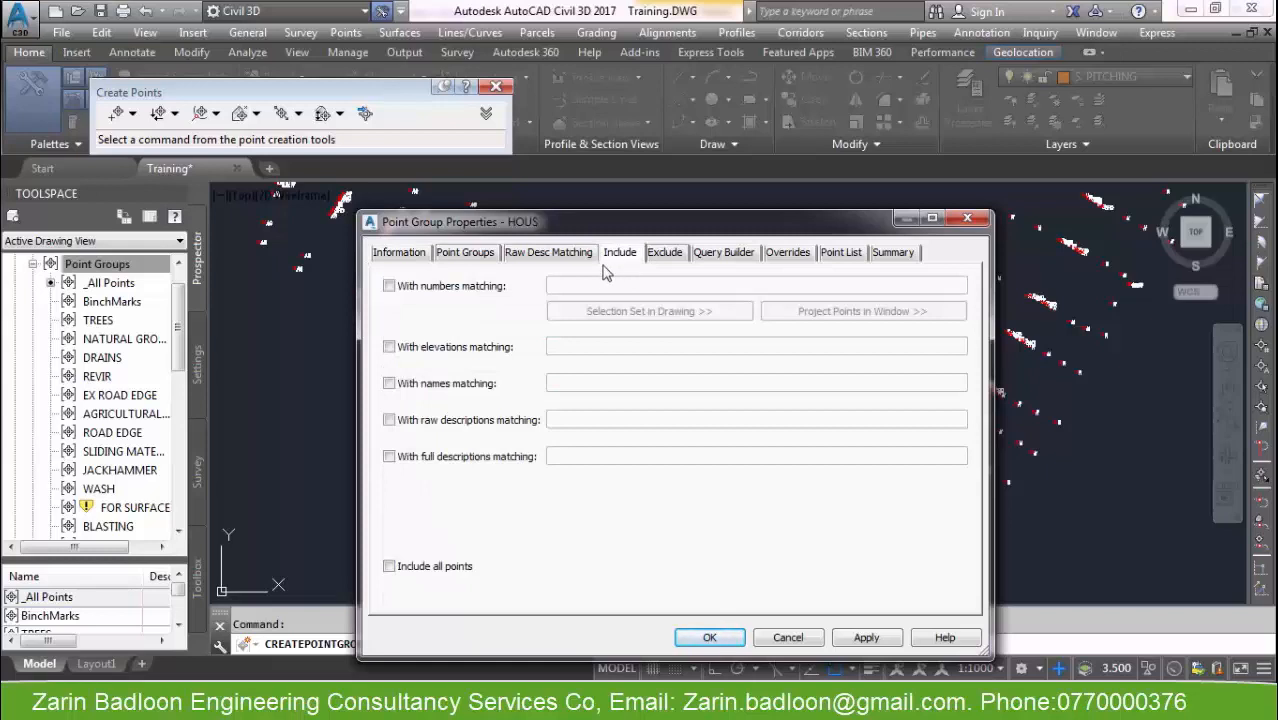
{"action": "left_click", "coordinate": [427, 288]}
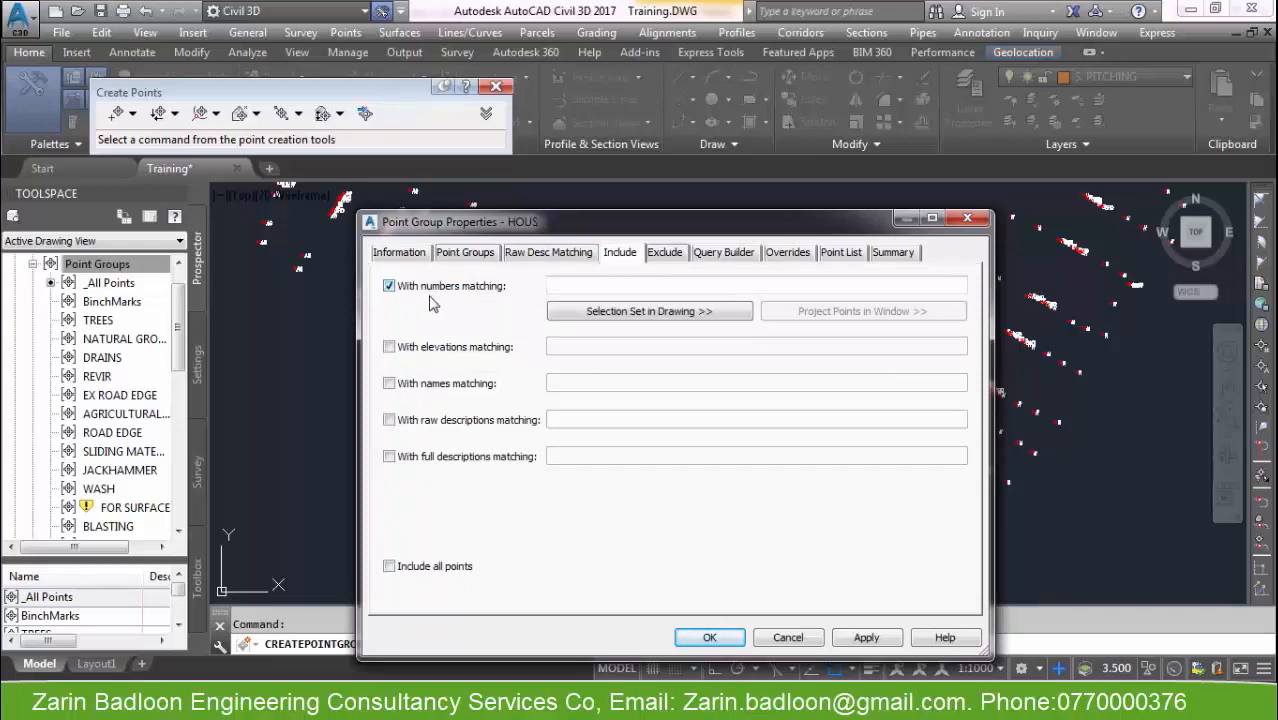
{"action": "left_click", "coordinate": [599, 285]}
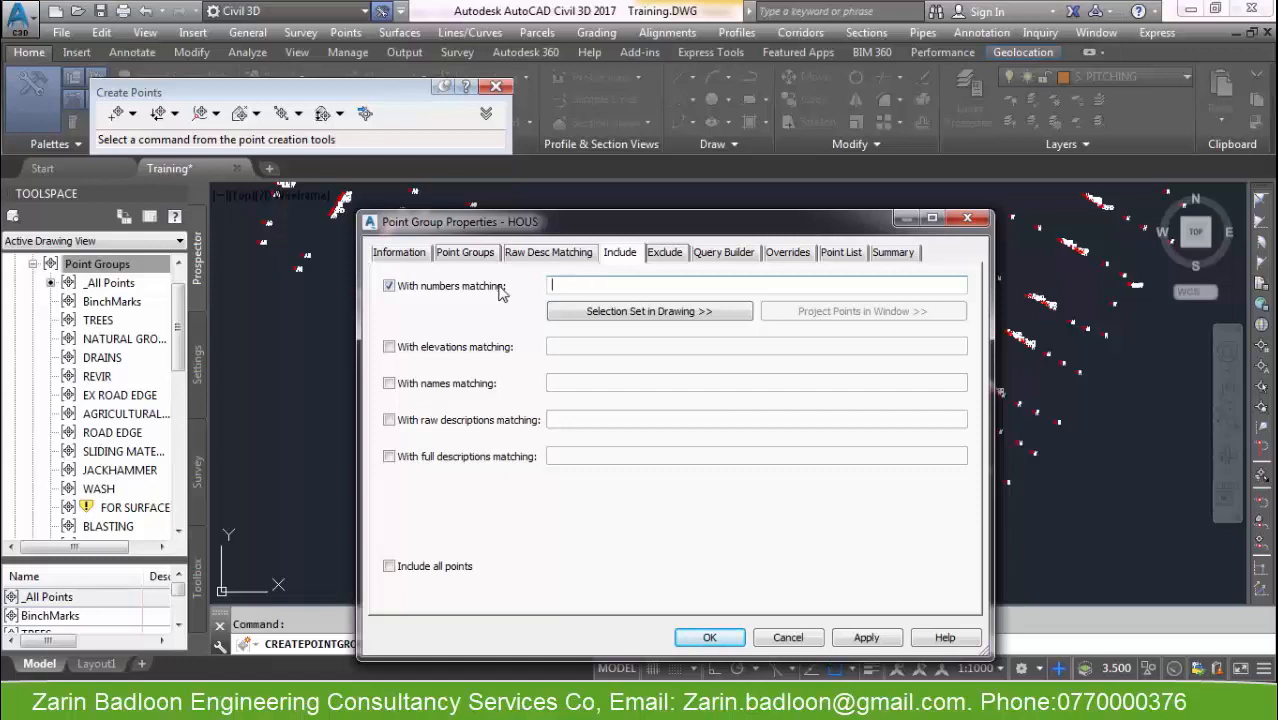
{"action": "left_click", "coordinate": [449, 289]}
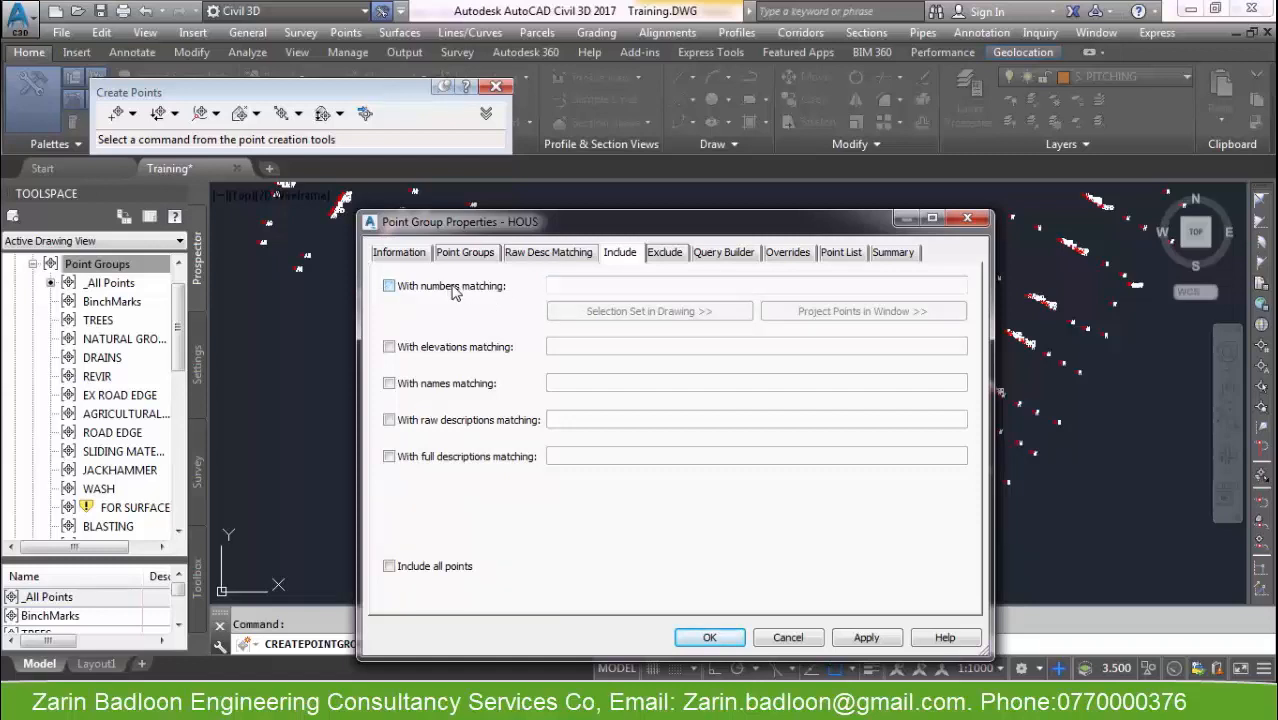
{"action": "left_click", "coordinate": [453, 290]}
{"action": "left_click", "coordinate": [650, 314]}
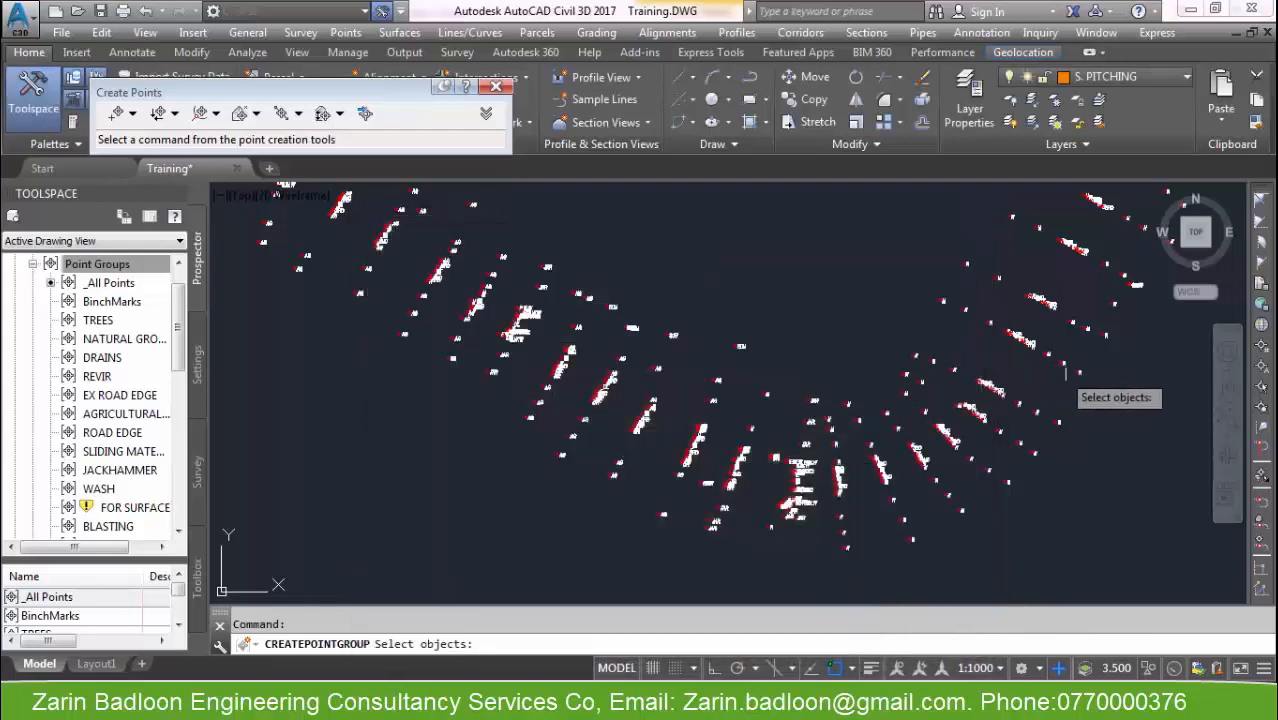
{"action": "left_click", "coordinate": [1097, 374]}
{"action": "left_click", "coordinate": [688, 568]}
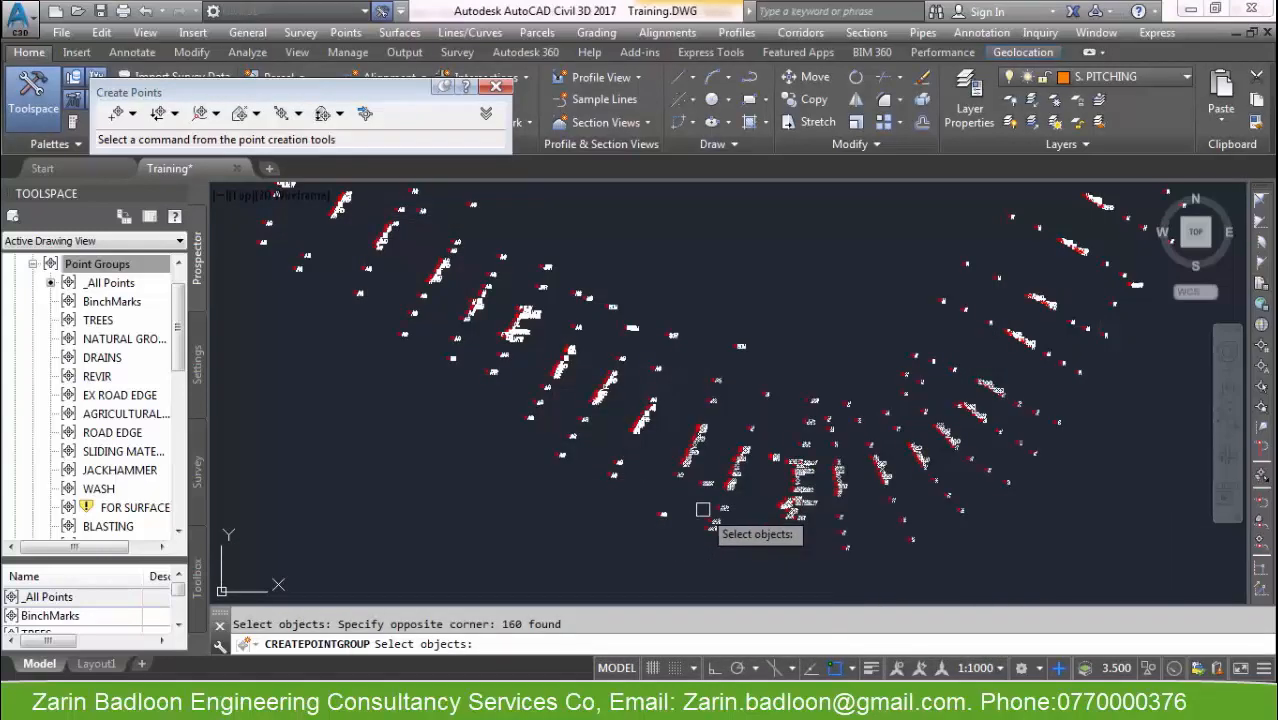
{"action": "key", "text": "Return"}
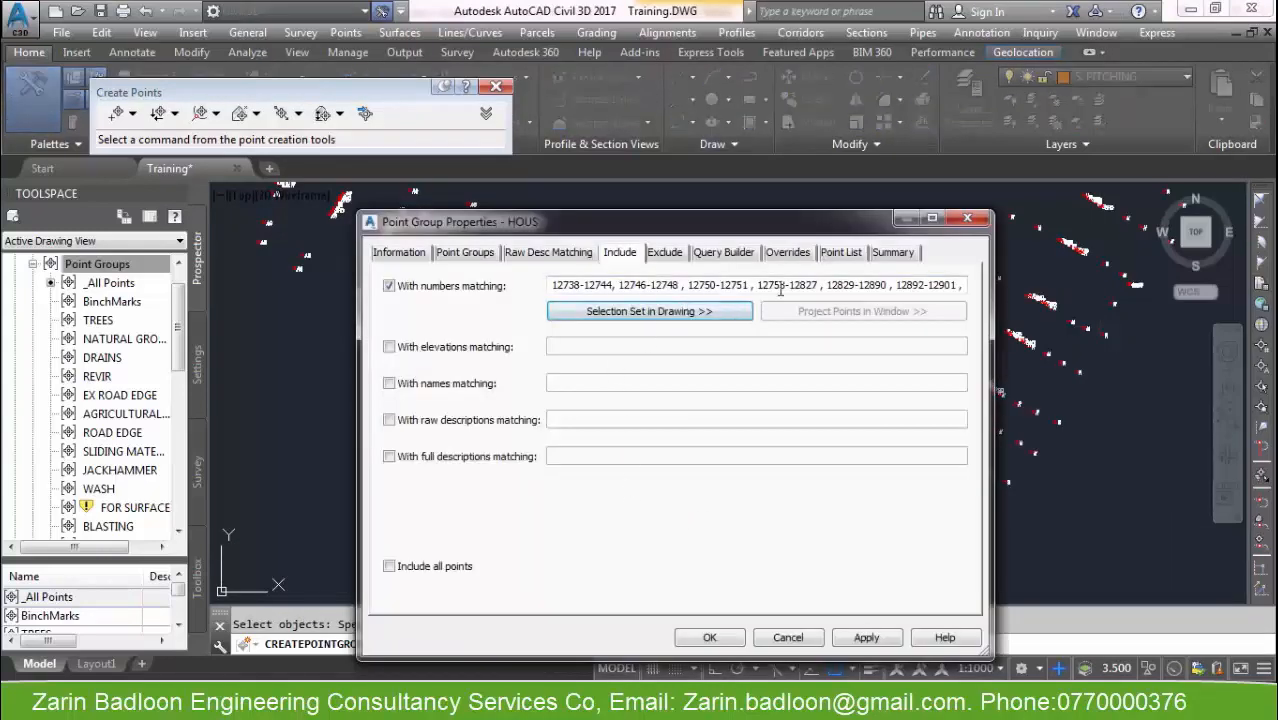
{"action": "left_click", "coordinate": [418, 288]}
Try the elevation and name matching criteria for the HOUS group, turning each one on and off again.
{"action": "left_click", "coordinate": [444, 350]}
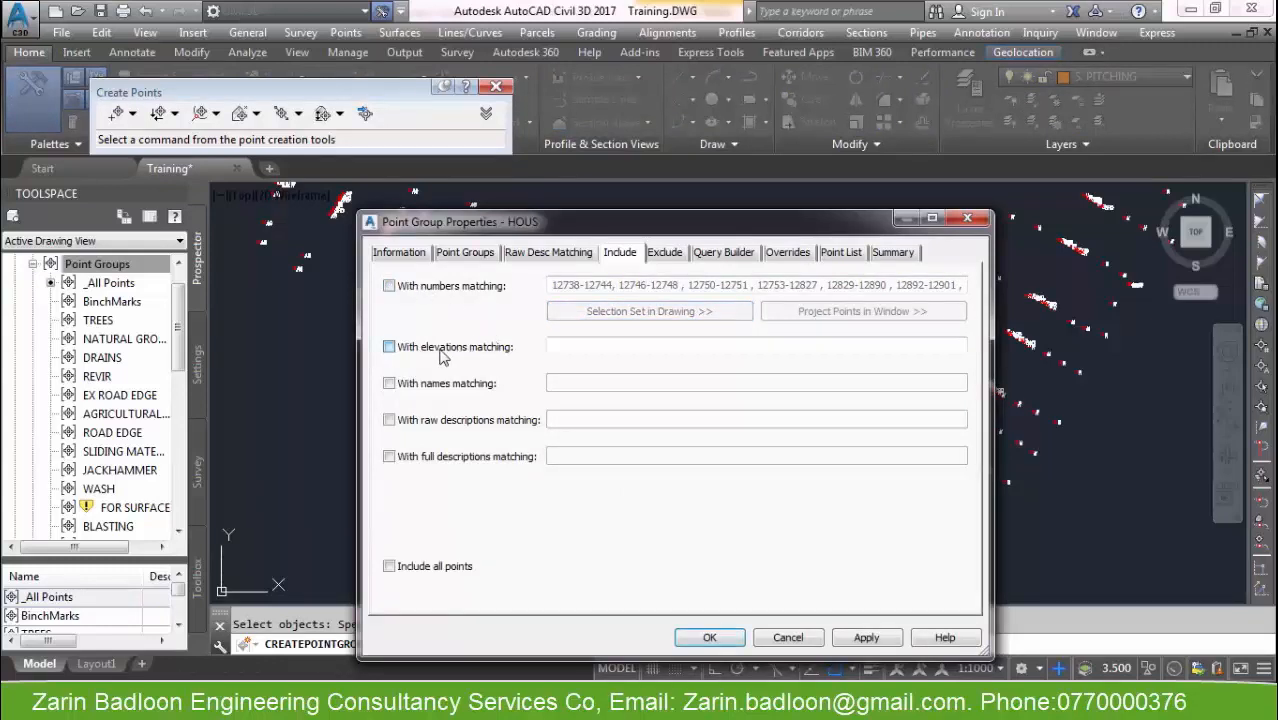
{"action": "left_click", "coordinate": [572, 350]}
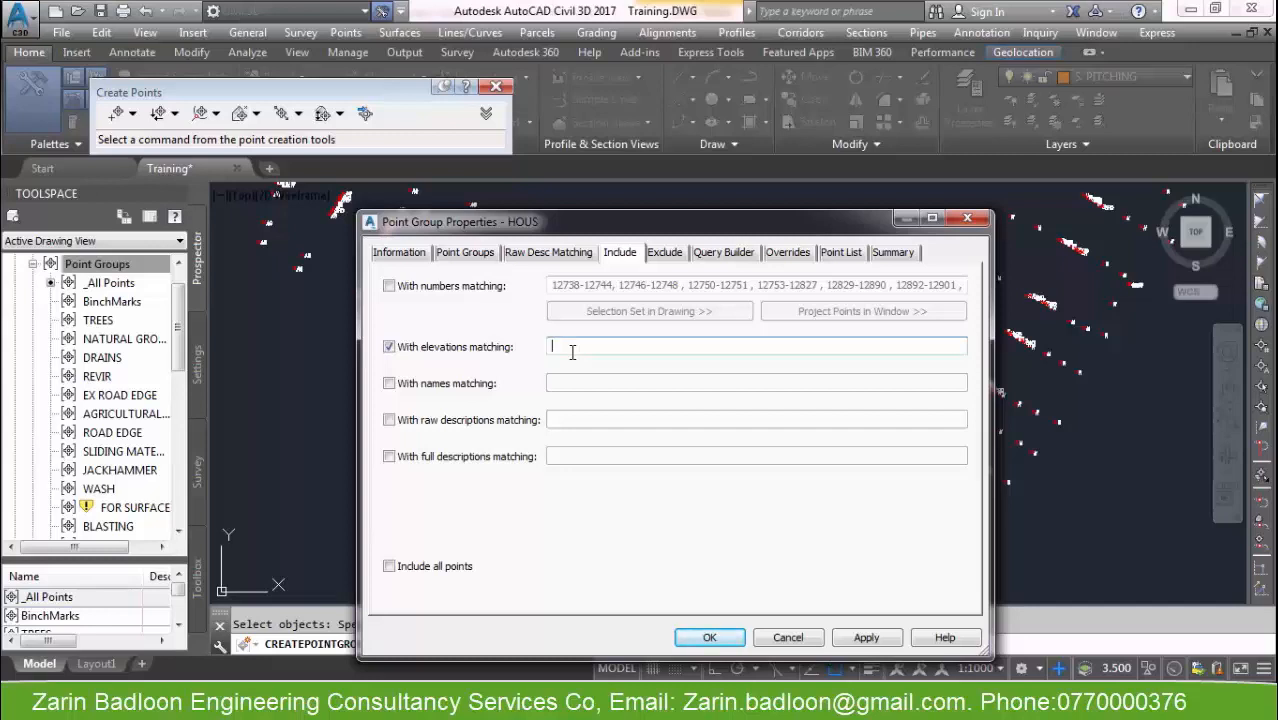
{"action": "left_click", "coordinate": [456, 348]}
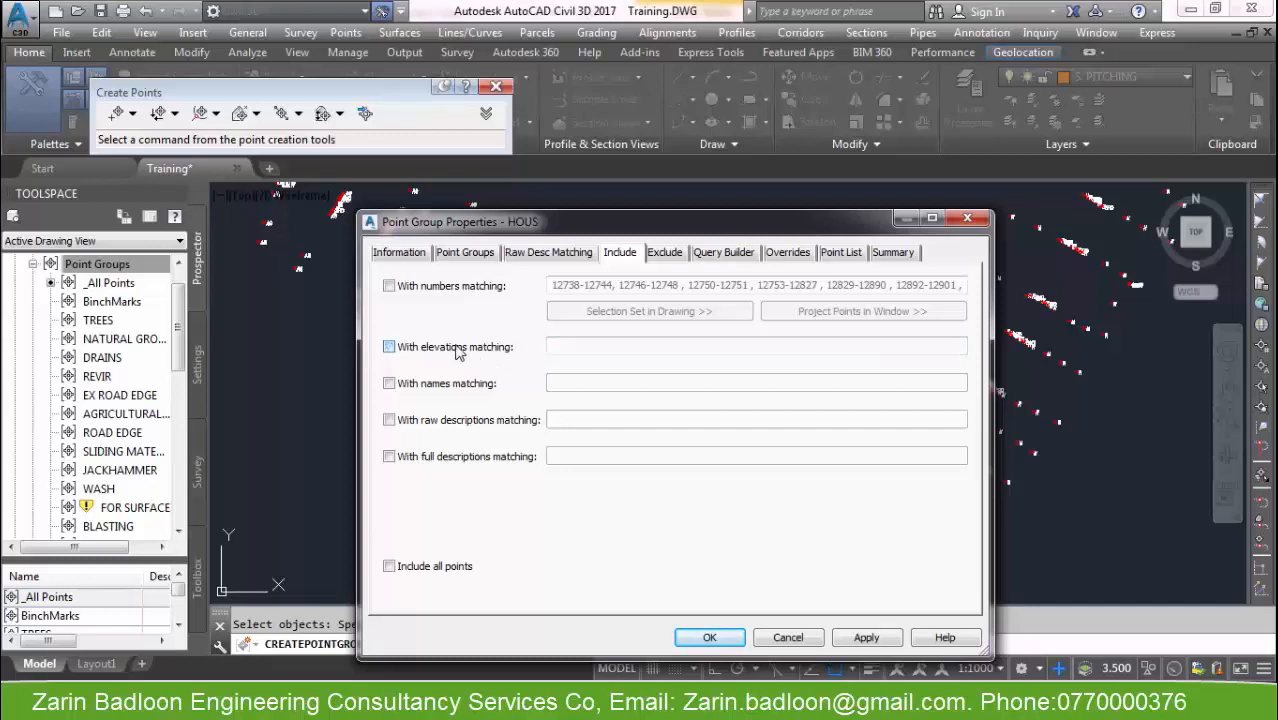
{"action": "left_click", "coordinate": [418, 388]}
{"action": "left_click", "coordinate": [578, 382]}
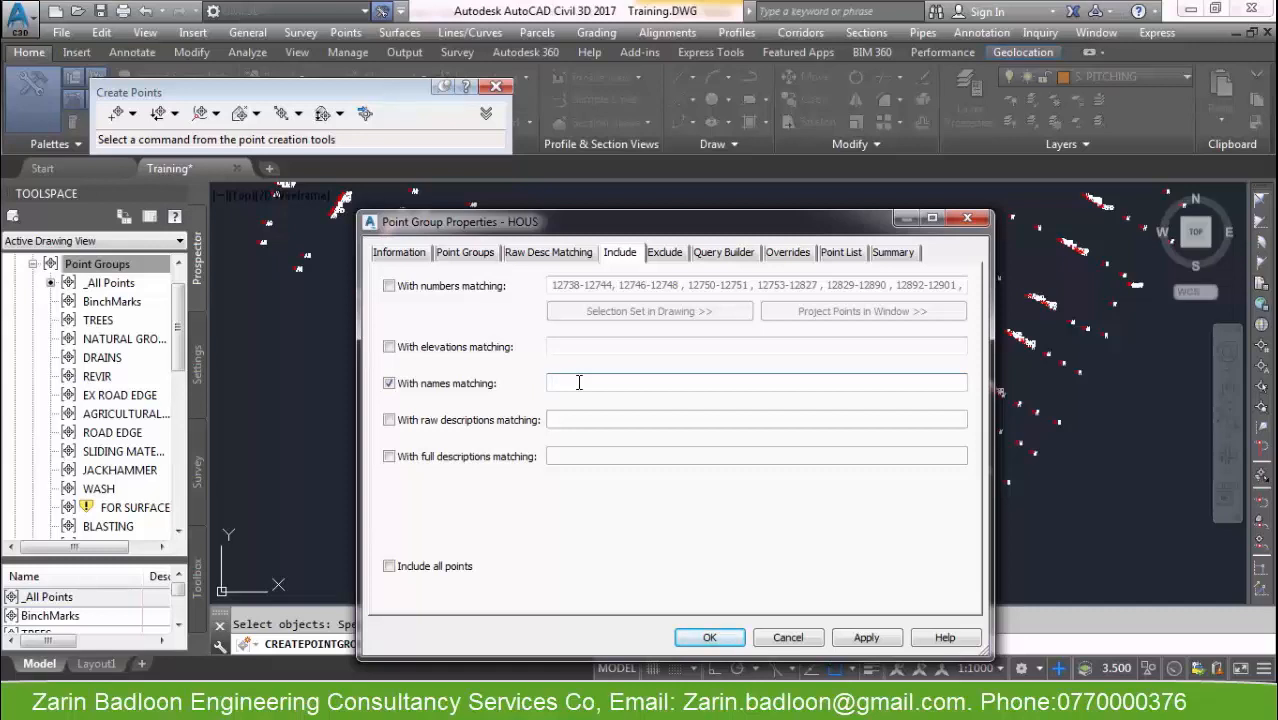
{"action": "left_click", "coordinate": [443, 385]}
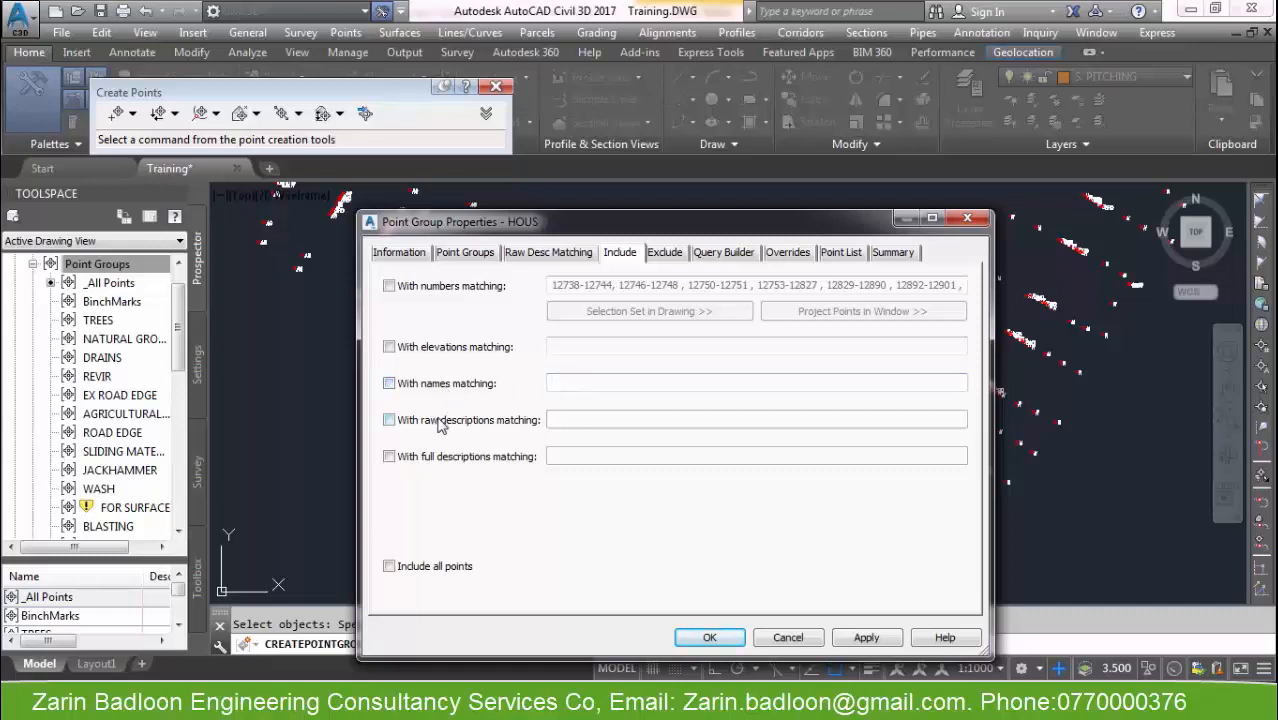
Try including points with raw descriptions matching HS* in the HOUS group and check its point list.
{"action": "left_click", "coordinate": [440, 420]}
{"action": "left_click", "coordinate": [568, 421]}
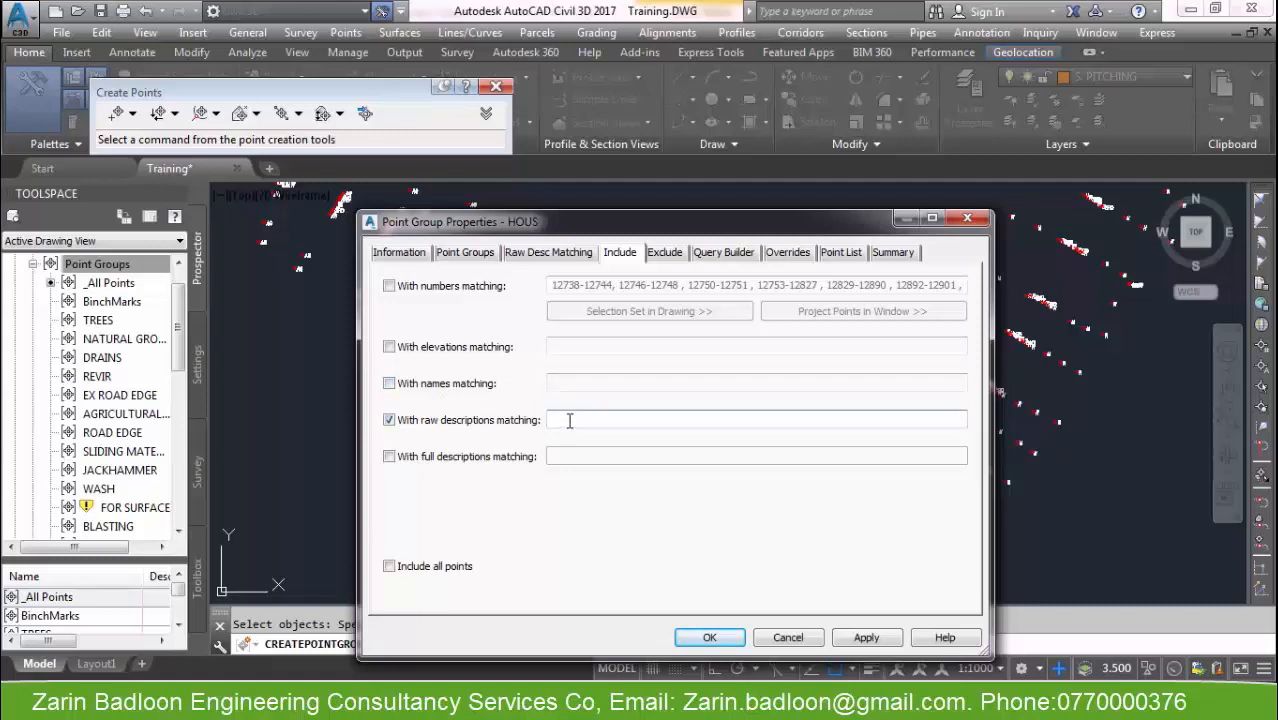
{"action": "left_click", "coordinate": [420, 568]}
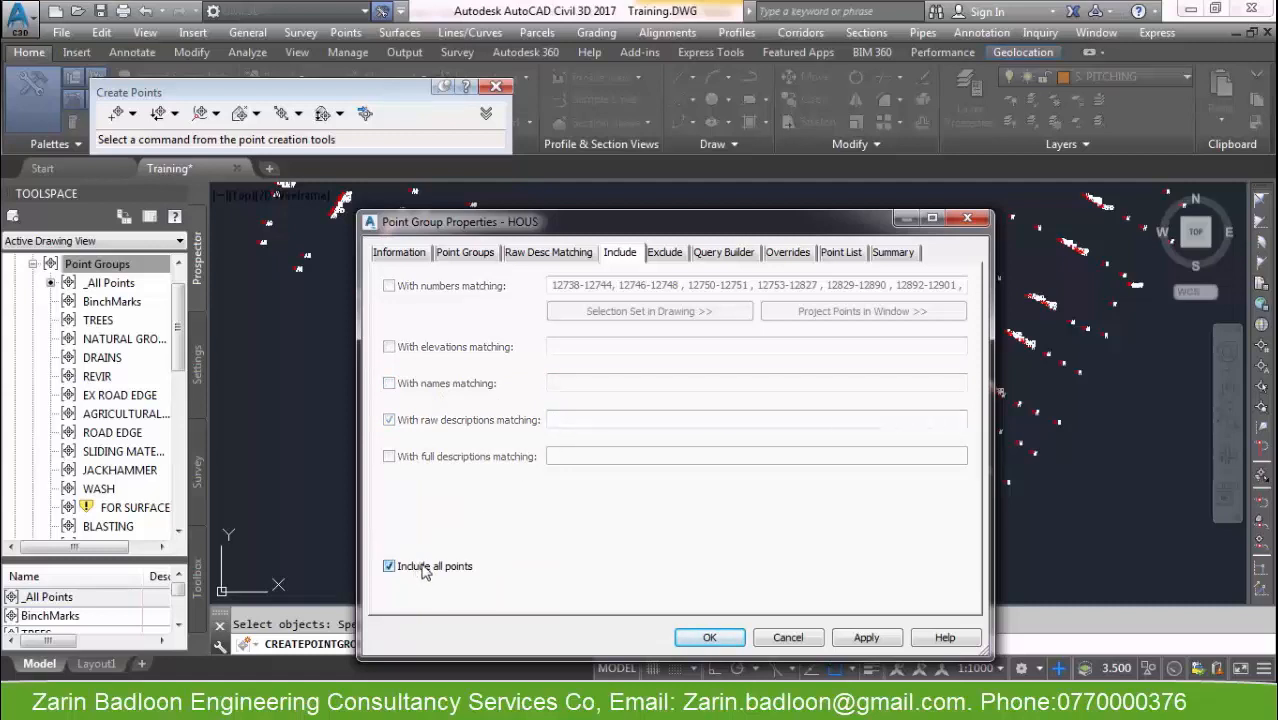
{"action": "left_click", "coordinate": [422, 568]}
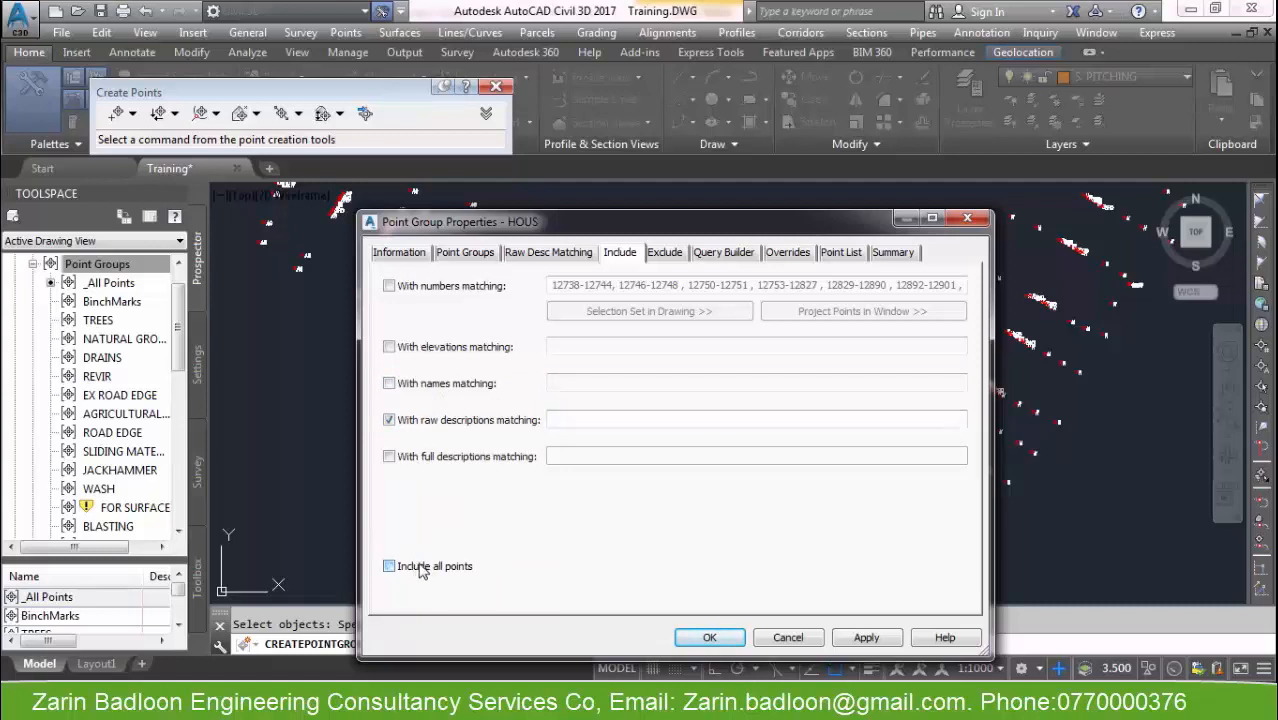
{"action": "left_click", "coordinate": [556, 418]}
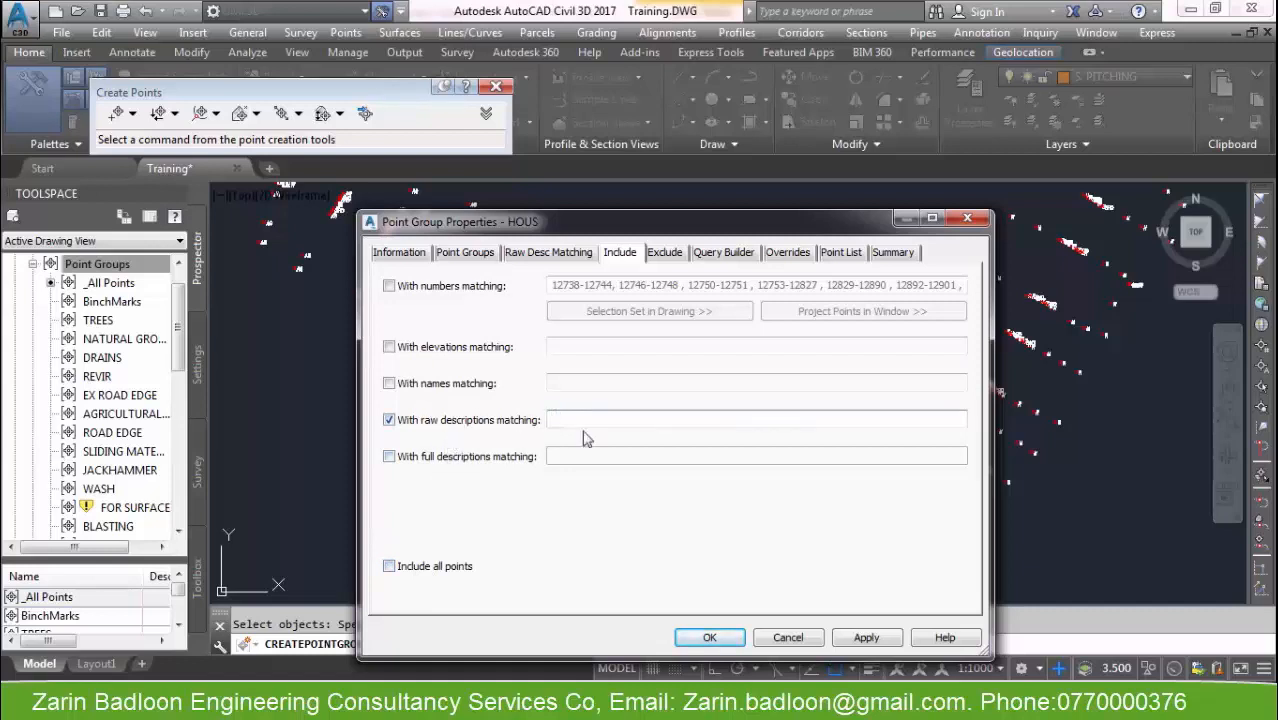
{"action": "type", "text": "HS*"}
{"action": "left_click_drag", "start_coordinate": [585, 418], "coordinate": [548, 420]}
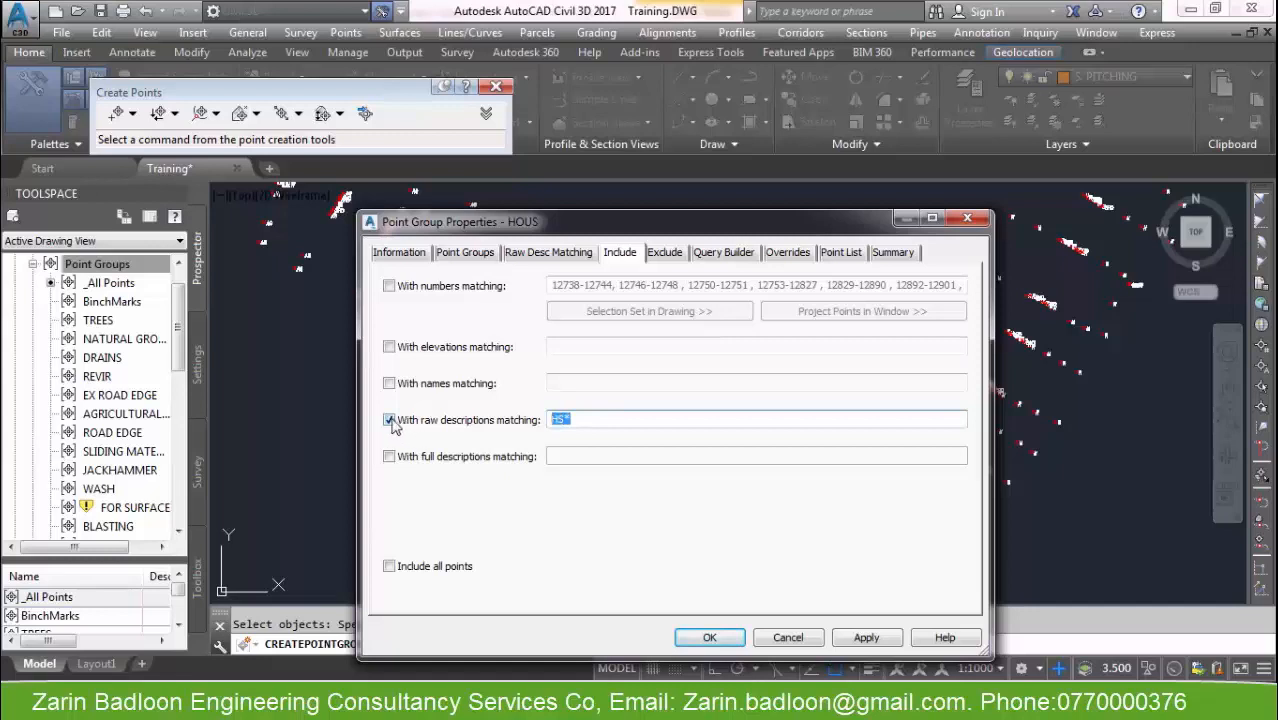
{"action": "left_click", "coordinate": [840, 253]}
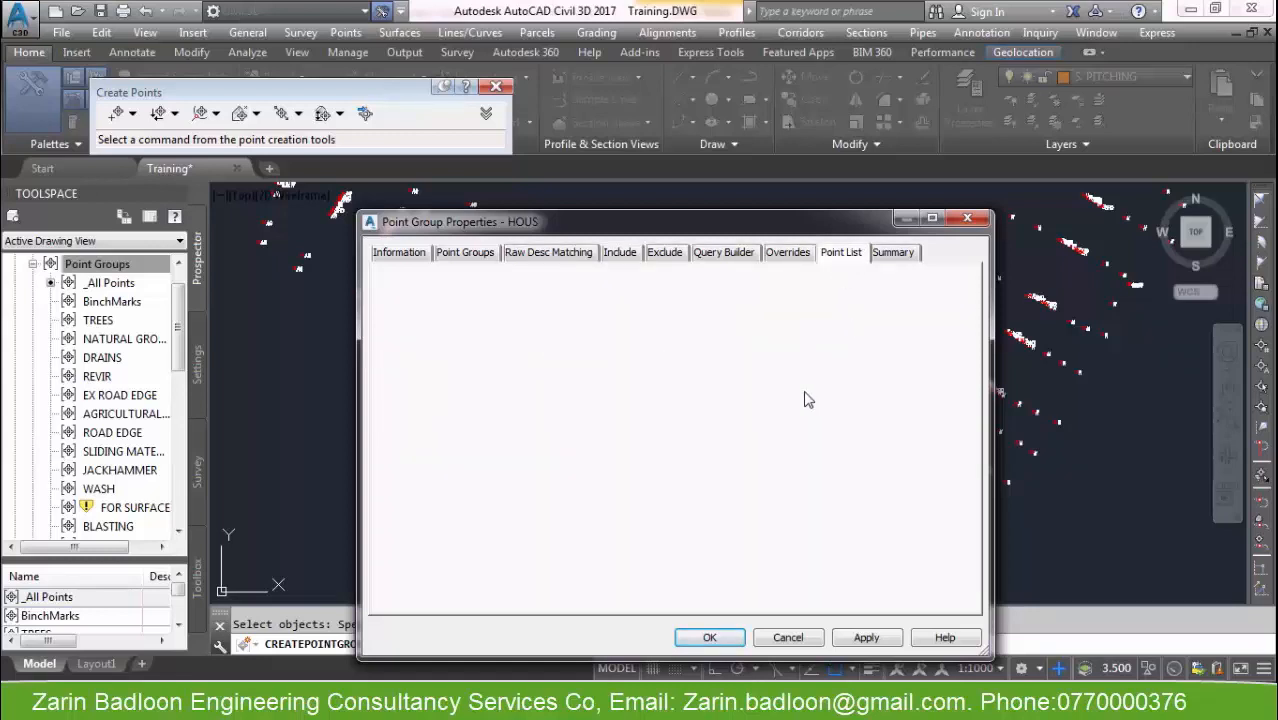
Include points with raw descriptions matching HS in the HOUS group and check the resulting point list.
{"action": "left_click", "coordinate": [619, 253]}
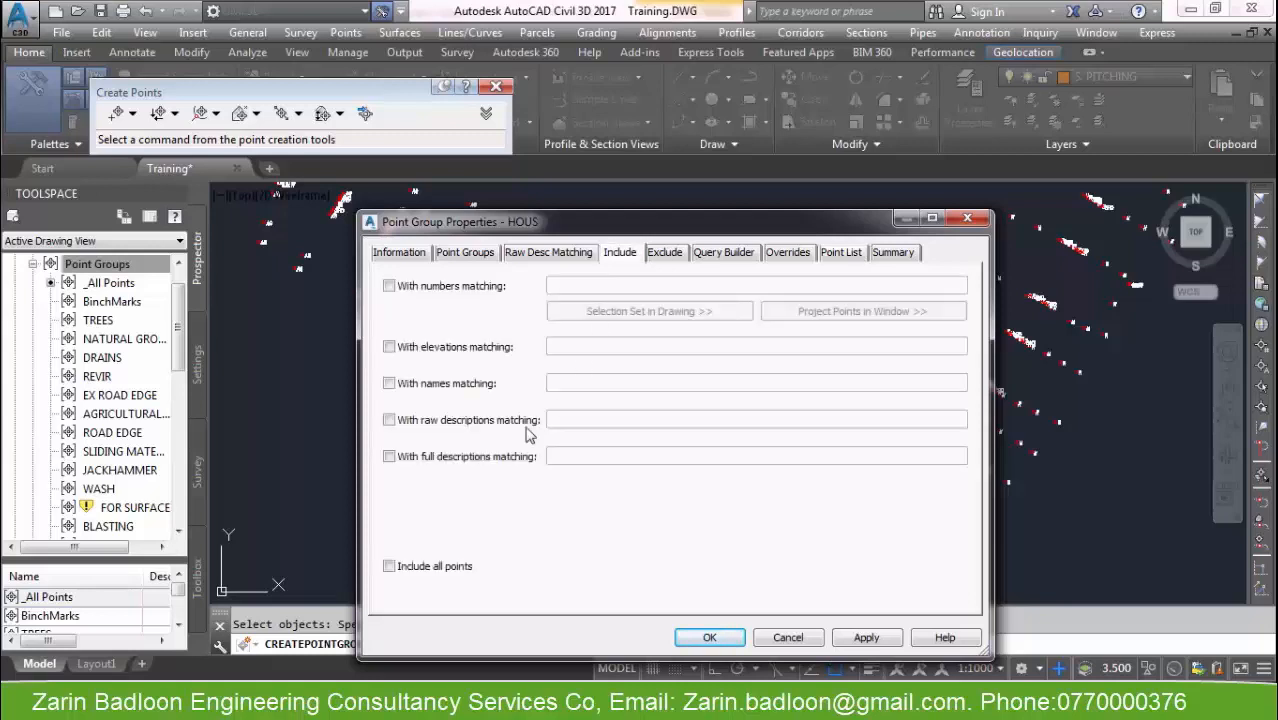
{"action": "left_click", "coordinate": [465, 422]}
{"action": "left_click", "coordinate": [568, 420]}
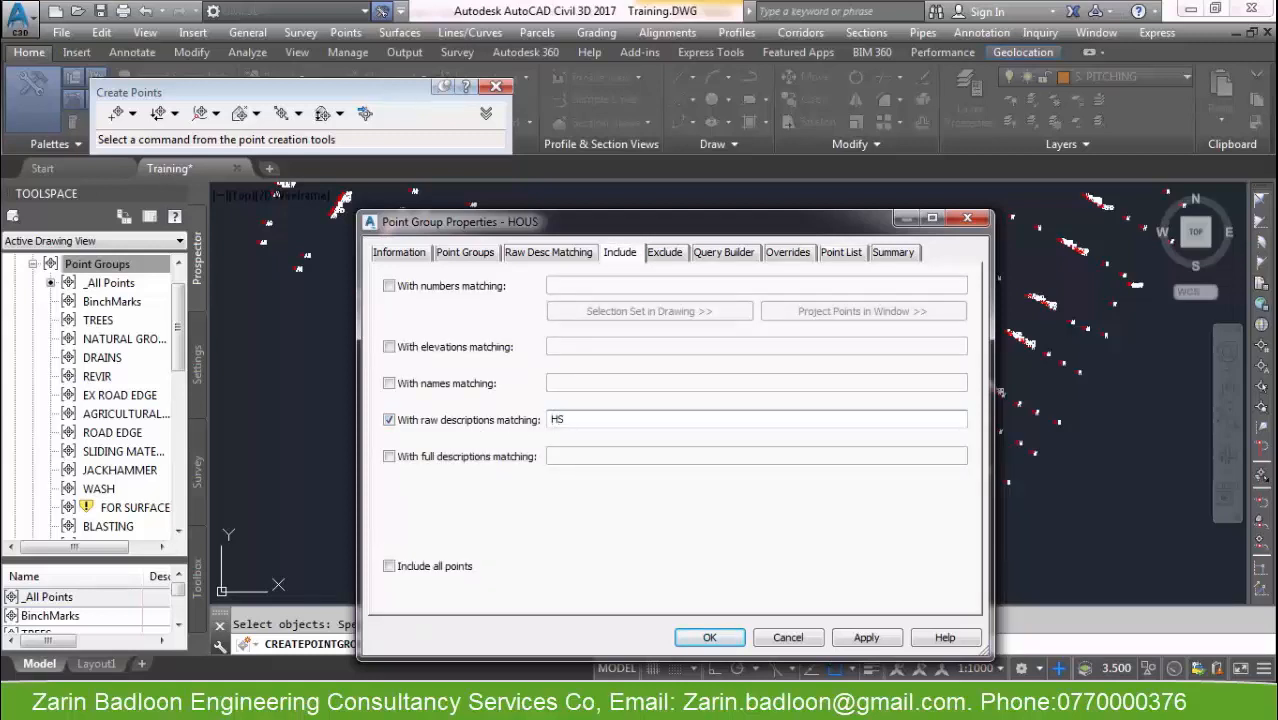
{"action": "left_click", "coordinate": [840, 254]}
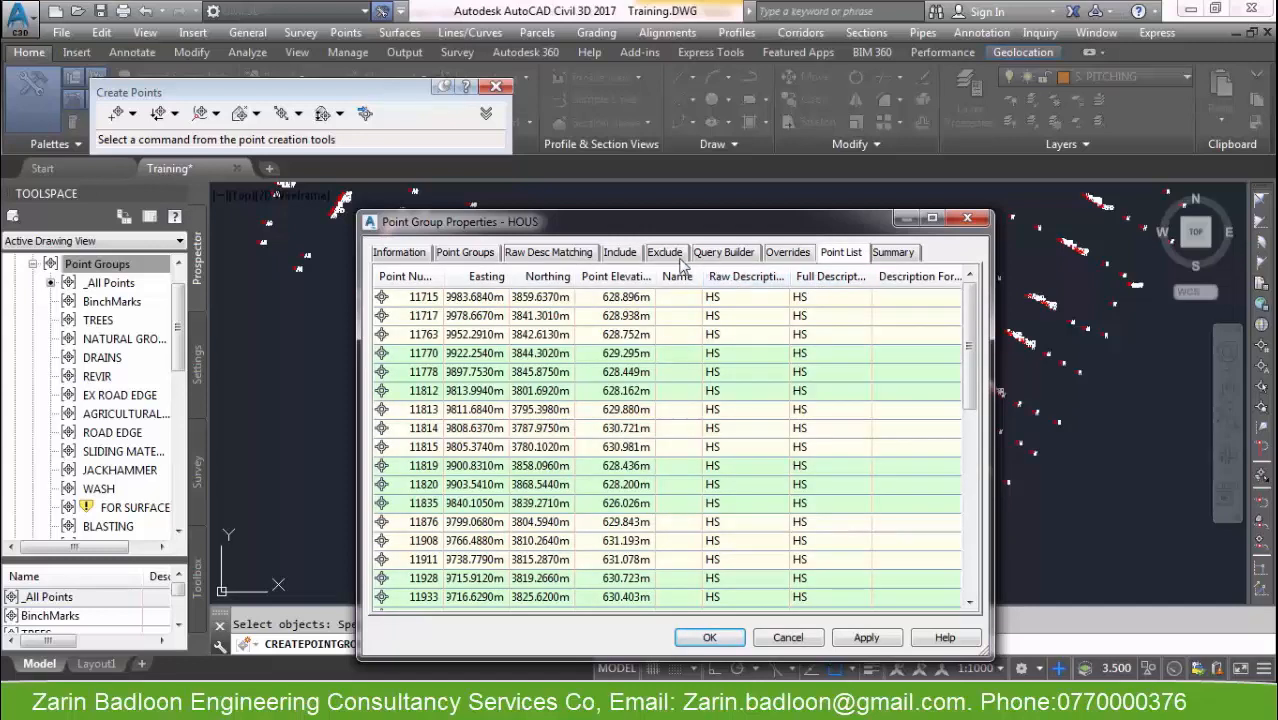
Change the raw description filter to HS*, review the point list and accept the HOUS point group.
{"action": "left_click", "coordinate": [619, 253]}
{"action": "left_click", "coordinate": [569, 421]}
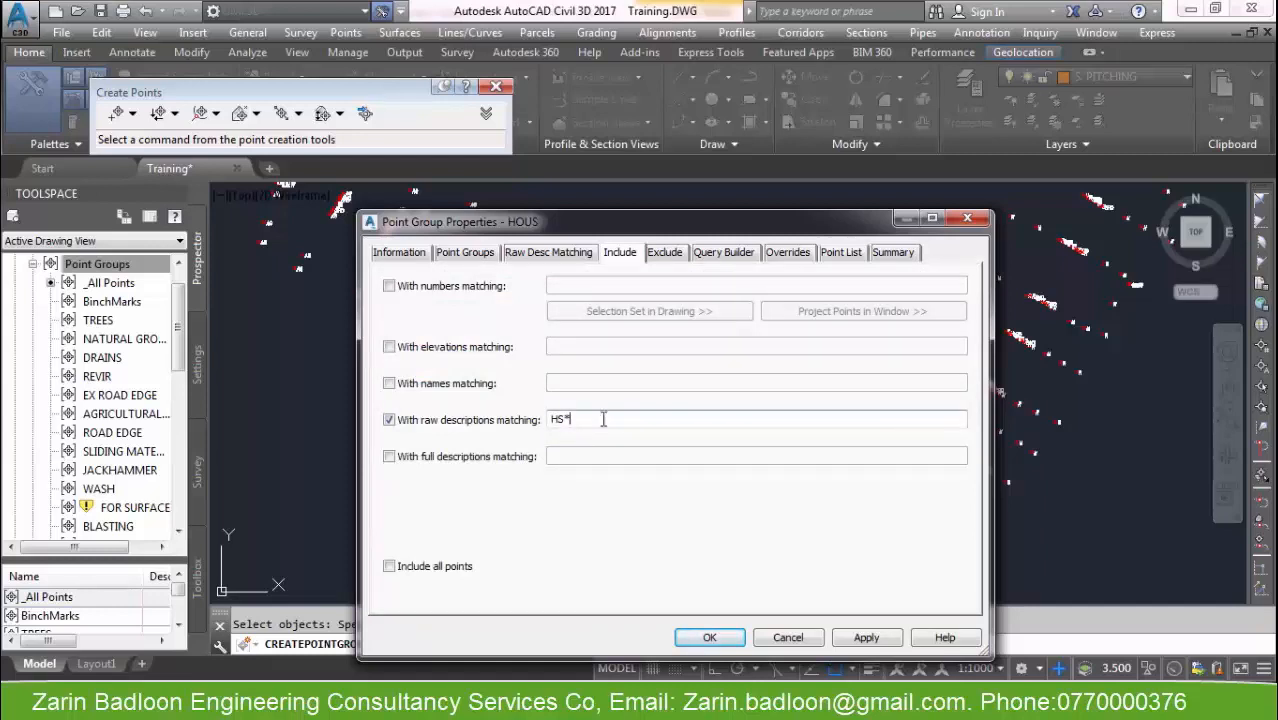
{"action": "left_click", "coordinate": [840, 254]}
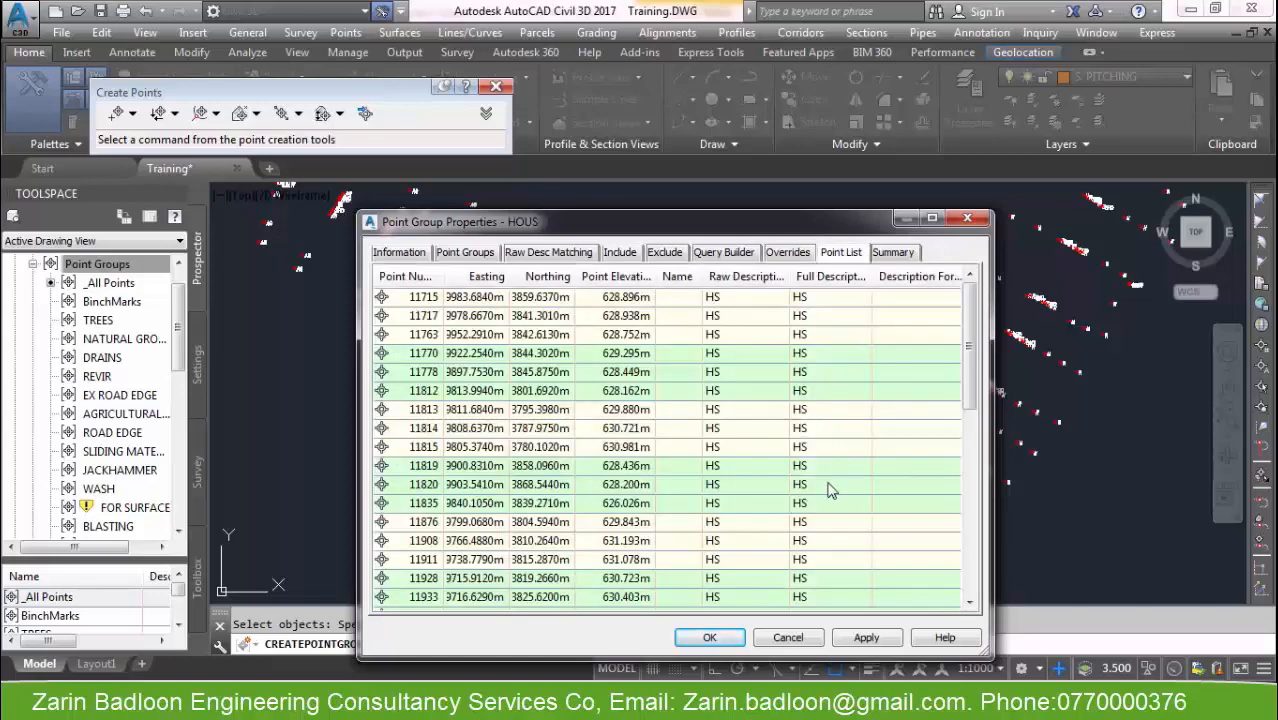
{"action": "scroll", "coordinate": [836, 465], "scroll_direction": "down", "scroll_amount": 10}
{"action": "scroll", "coordinate": [843, 525], "scroll_direction": "up", "scroll_amount": 9}
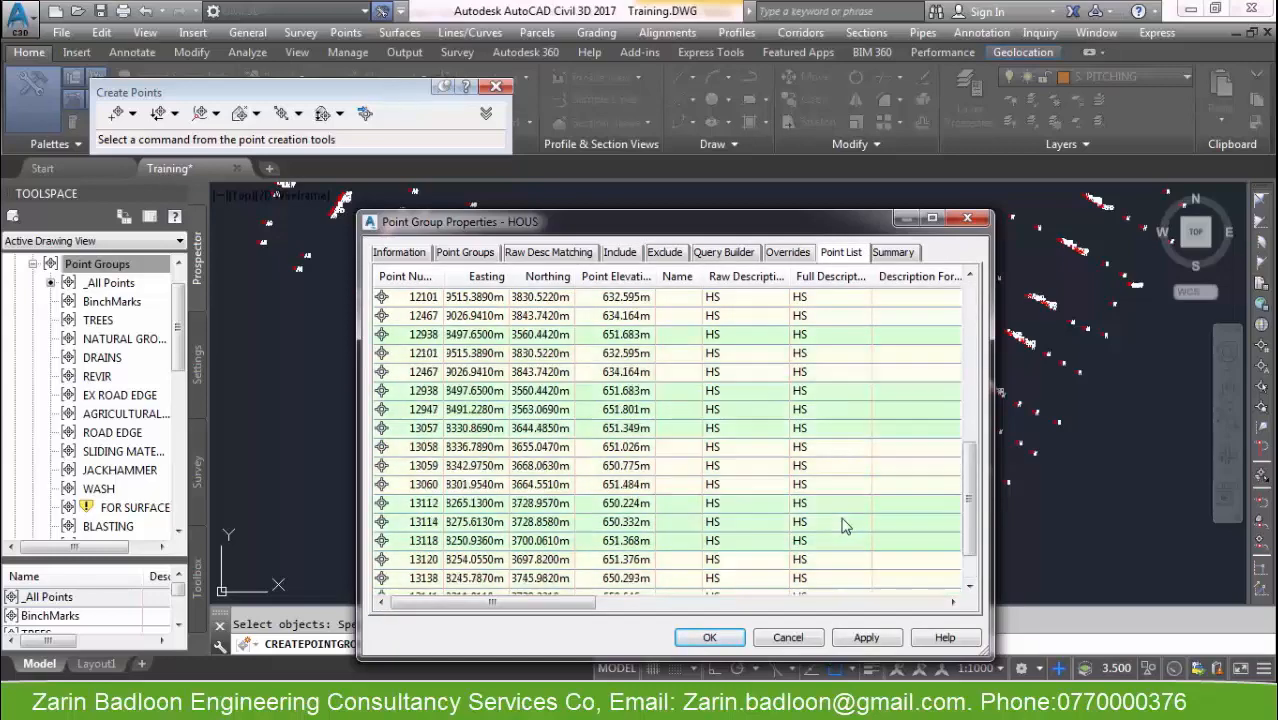
{"action": "left_click", "coordinate": [706, 638]}
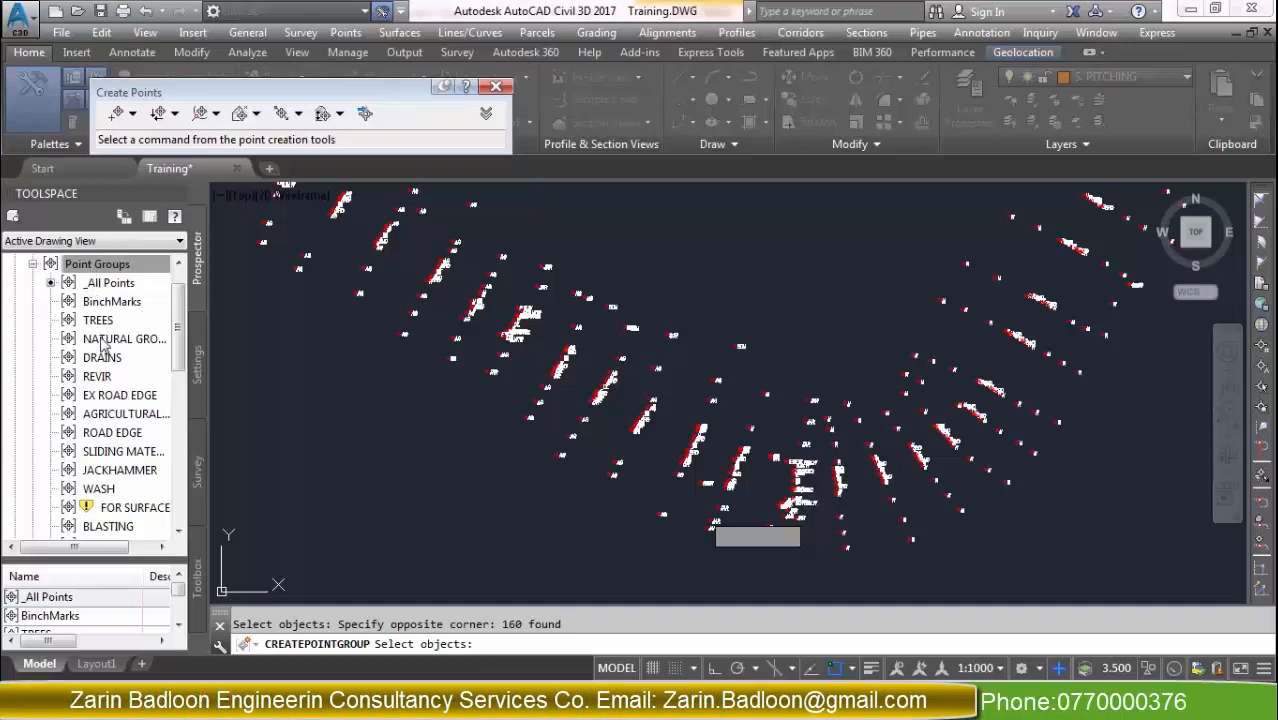
{"action": "key", "text": "Return"}
Select the HOUS point group and examine the markers and labels of its points in the drawing.
{"action": "left_click", "coordinate": [105, 285]}
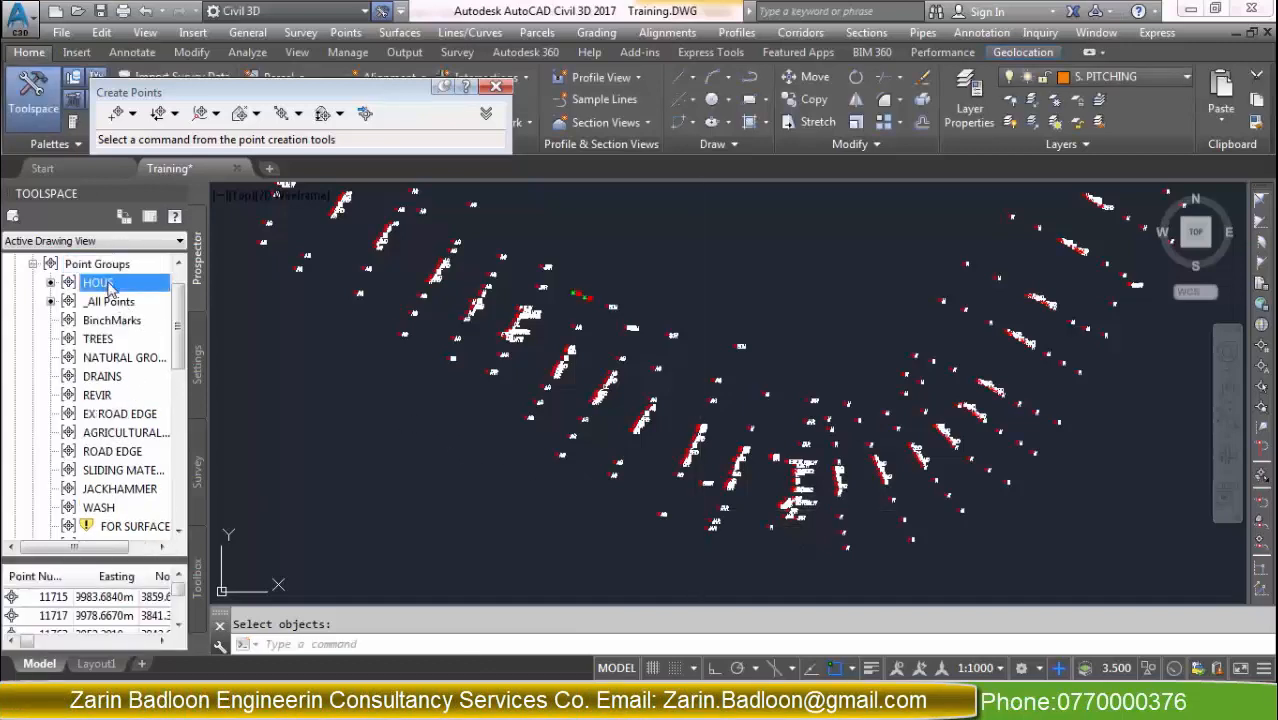
{"action": "left_click", "coordinate": [340, 445]}
{"action": "left_click", "coordinate": [357, 451]}
{"action": "scroll", "coordinate": [571, 285], "scroll_direction": "up", "scroll_amount": 3}
{"action": "scroll", "coordinate": [575, 311], "scroll_direction": "up", "scroll_amount": 2}
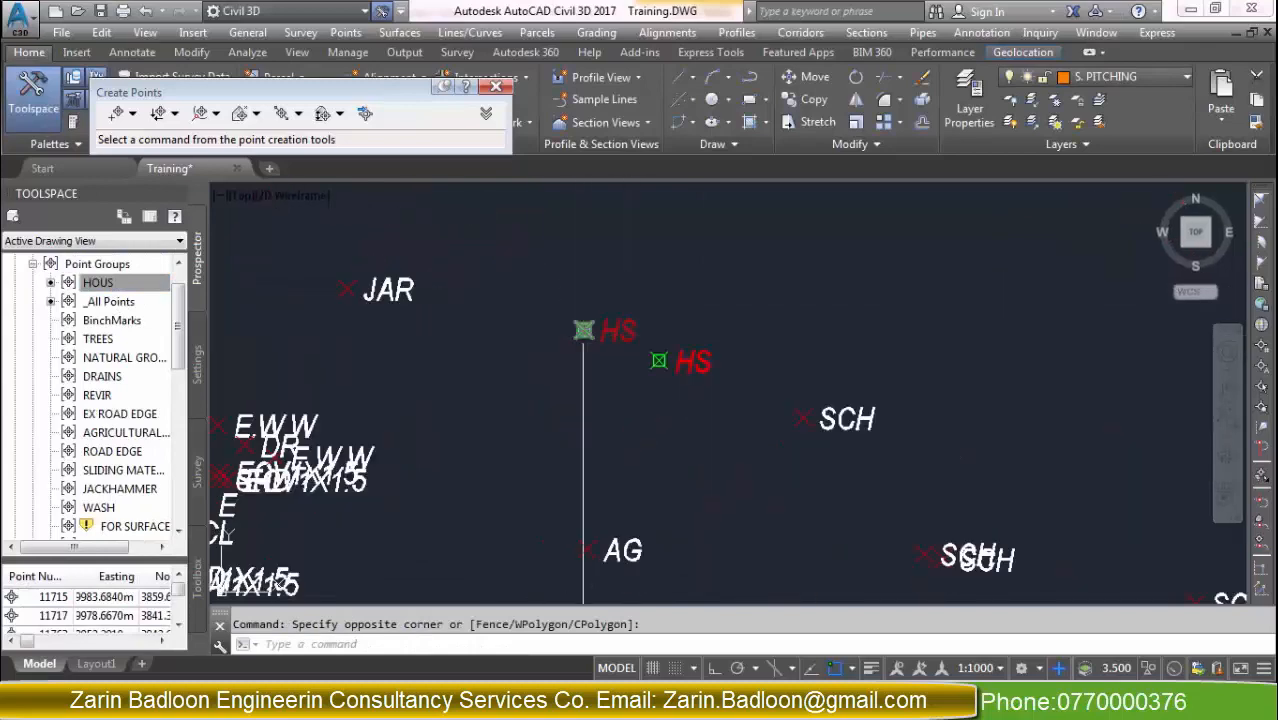
Set both the point style and the point label style of the _All Points group to <none> and check the drawing.
{"action": "scroll", "coordinate": [550, 414], "scroll_direction": "down", "scroll_amount": 6}
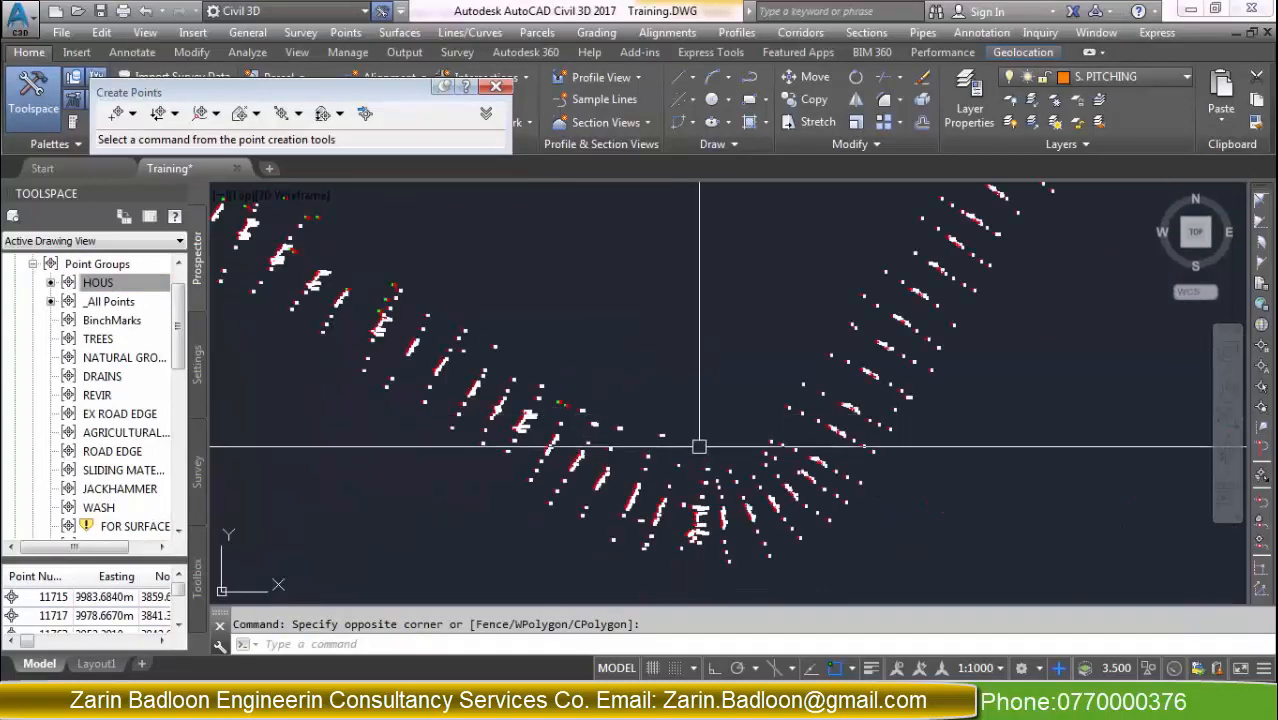
{"action": "scroll", "coordinate": [486, 372], "scroll_direction": "up", "scroll_amount": 6}
{"action": "scroll", "coordinate": [486, 367], "scroll_direction": "up", "scroll_amount": 4}
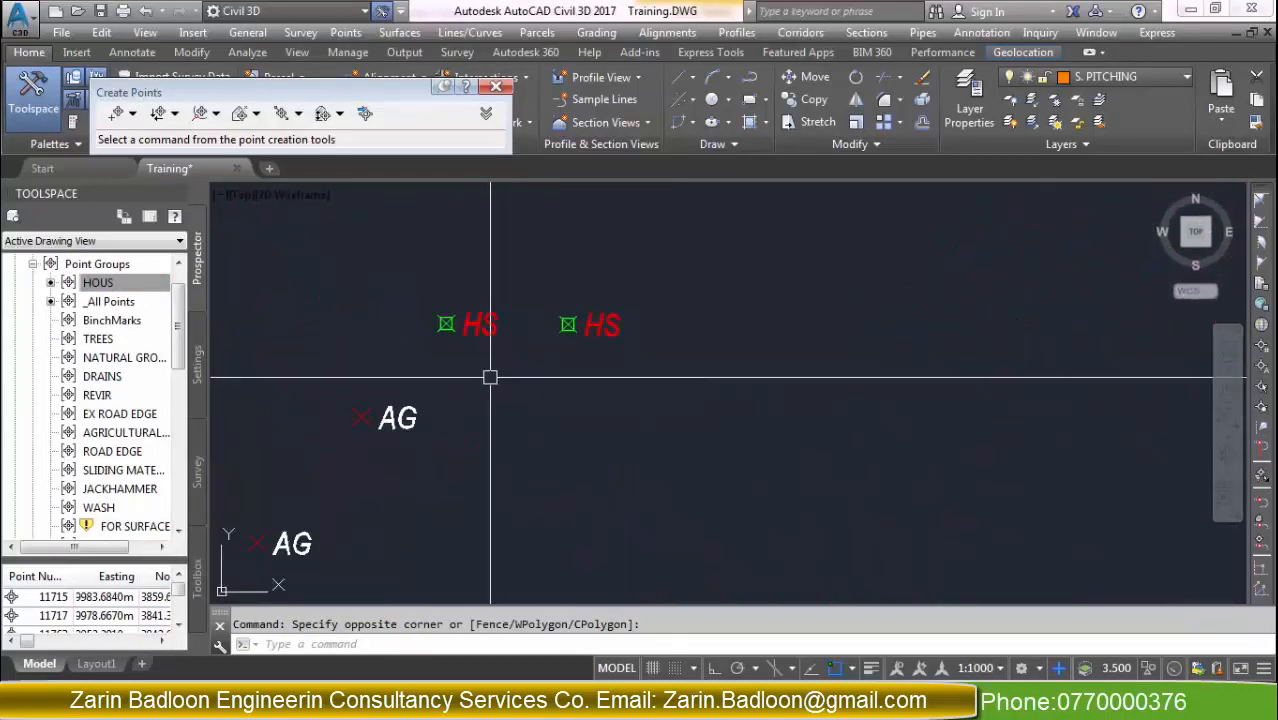
{"action": "scroll", "coordinate": [490, 377], "scroll_direction": "down", "scroll_amount": 8}
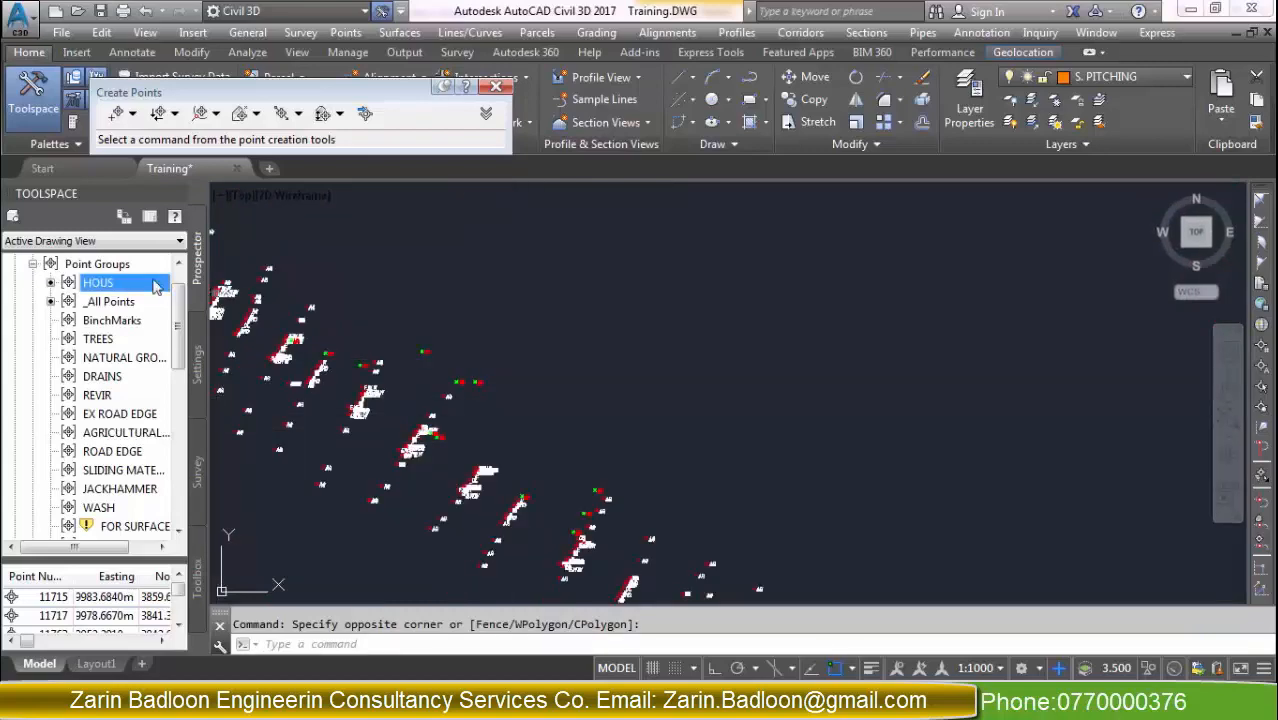
{"action": "right_click", "coordinate": [105, 301]}
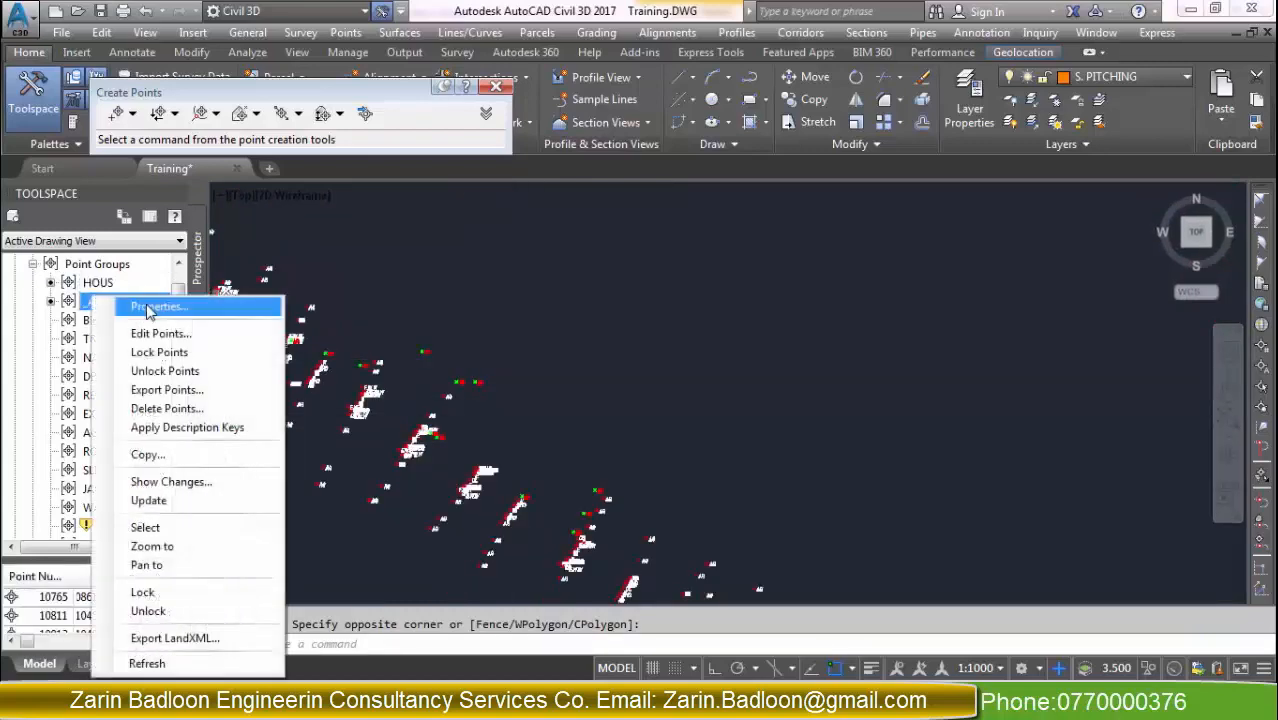
{"action": "left_click", "coordinate": [222, 305]}
{"action": "left_click", "coordinate": [495, 485]}
{"action": "left_click", "coordinate": [469, 506]}
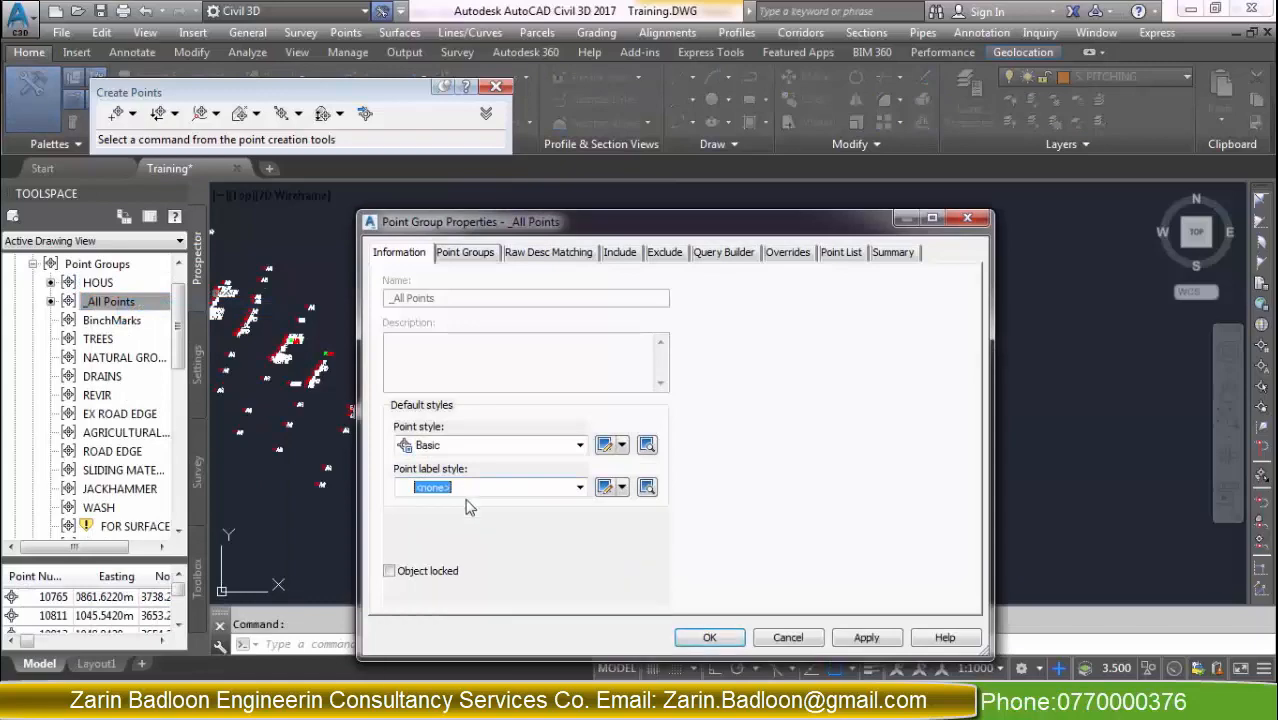
{"action": "left_click", "coordinate": [462, 450]}
{"action": "left_click", "coordinate": [446, 463]}
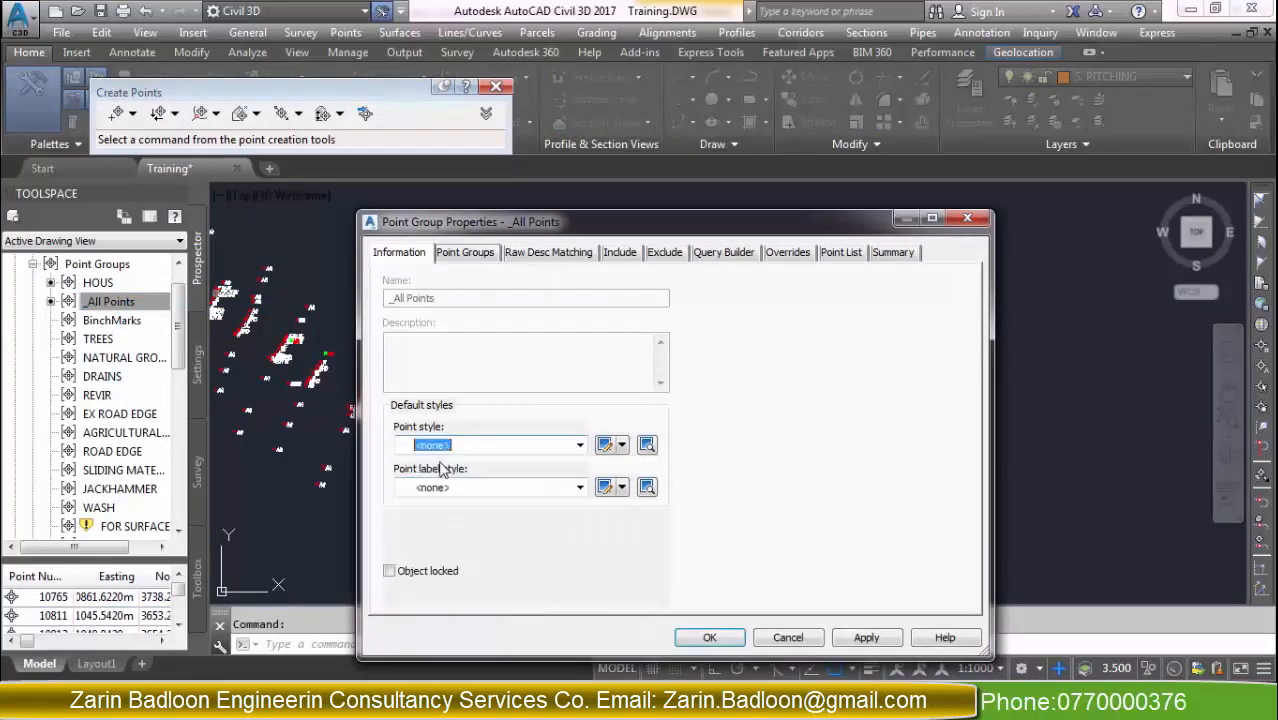
{"action": "left_click", "coordinate": [709, 637]}
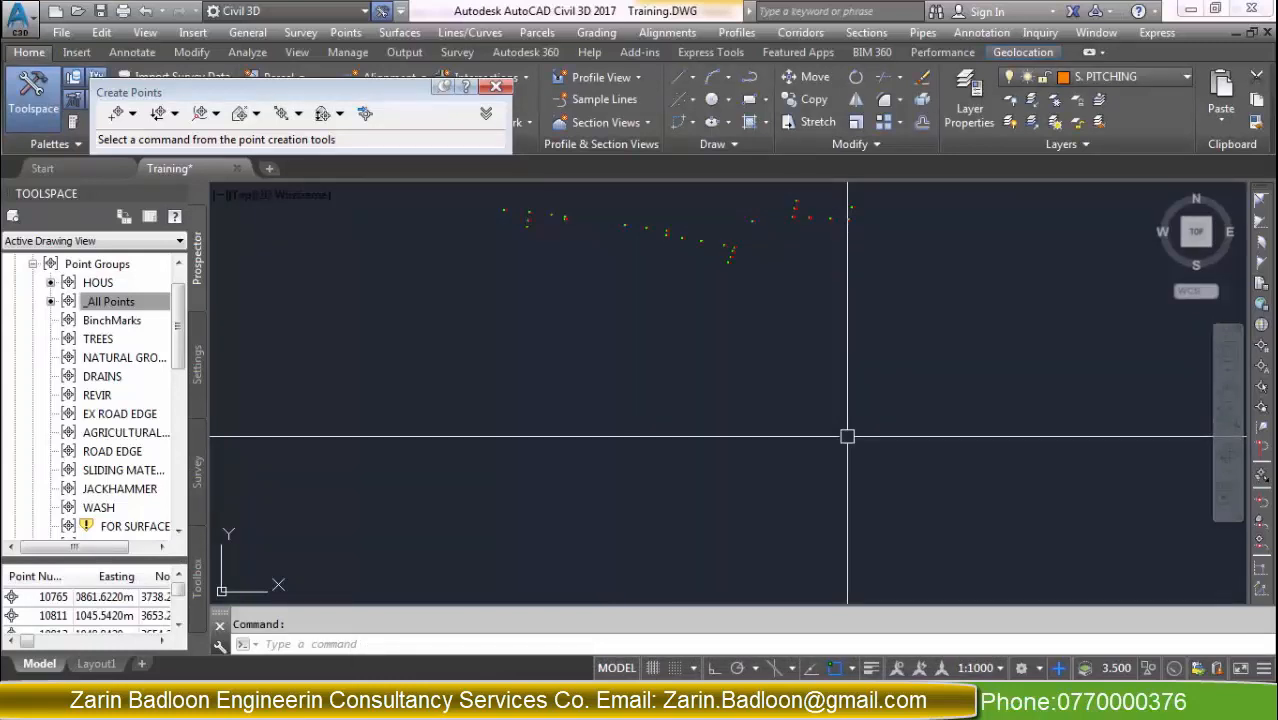
{"action": "scroll", "coordinate": [847, 436], "scroll_direction": "down", "scroll_amount": 4}
{"action": "scroll", "coordinate": [838, 405], "scroll_direction": "up", "scroll_amount": 5}
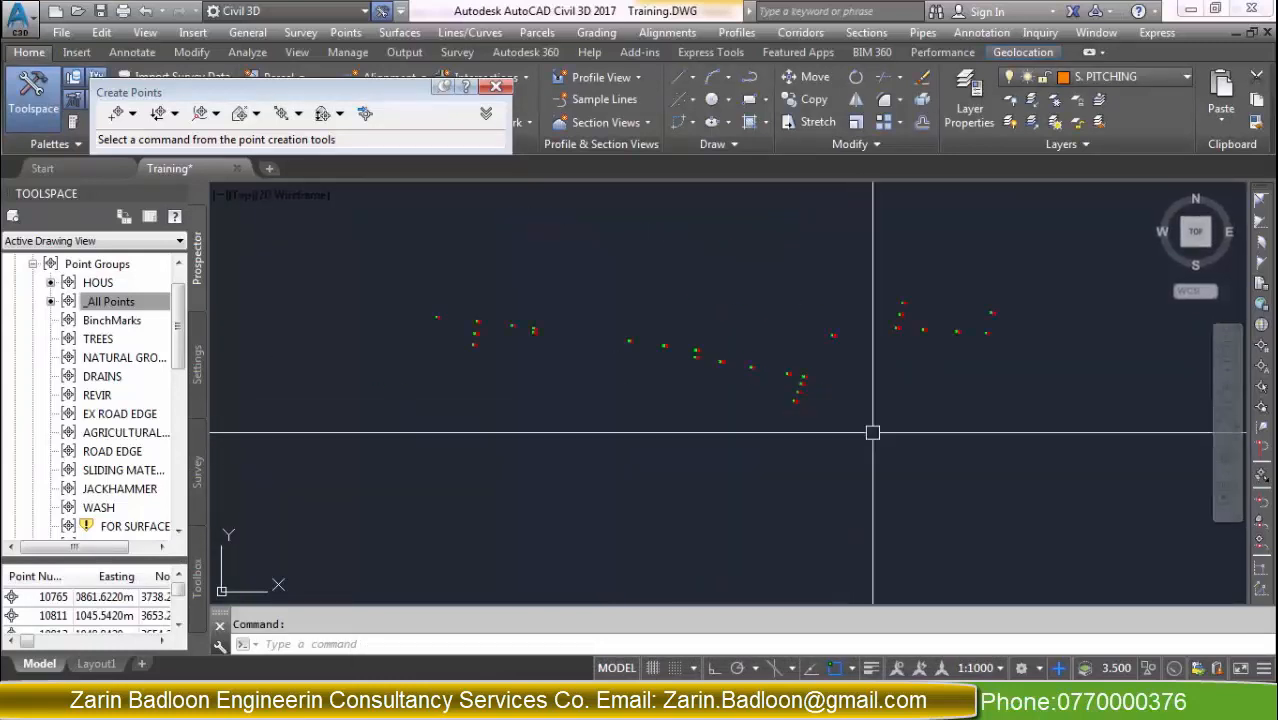
Start a new point group and name it CENTER LINE.
{"action": "left_click", "coordinate": [110, 301]}
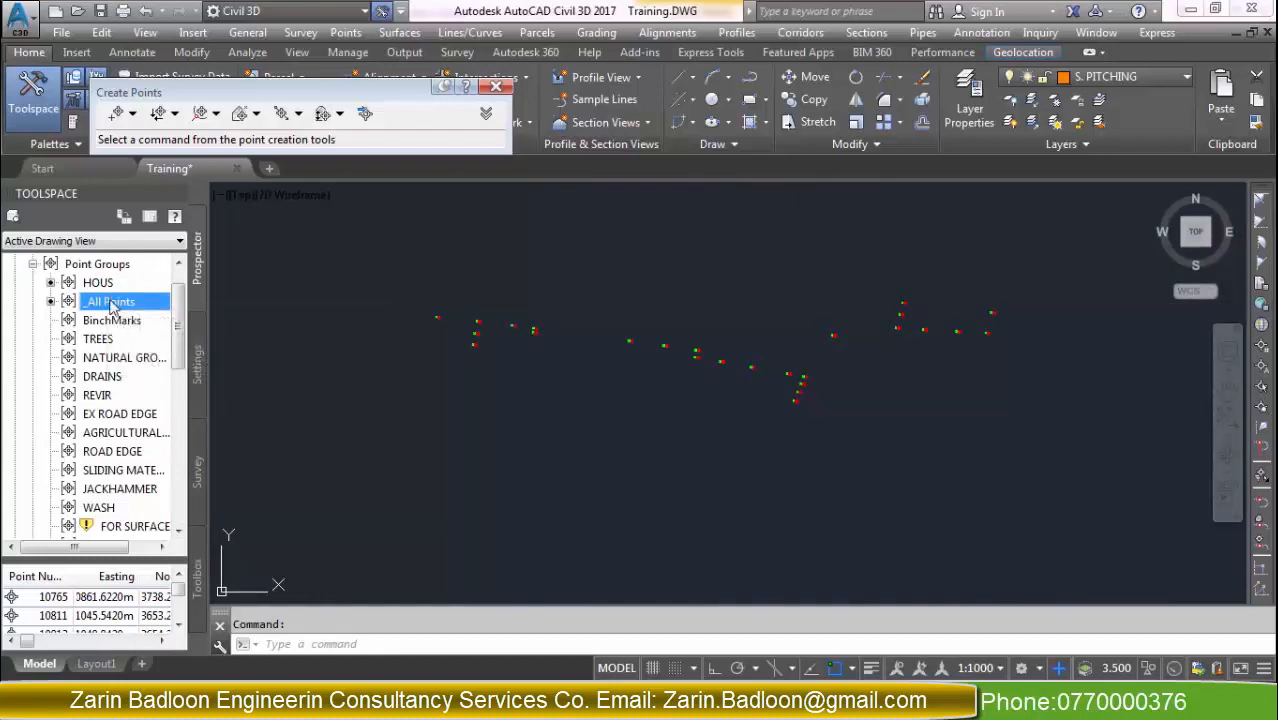
{"action": "scroll", "coordinate": [168, 455], "scroll_direction": "down", "scroll_amount": 7}
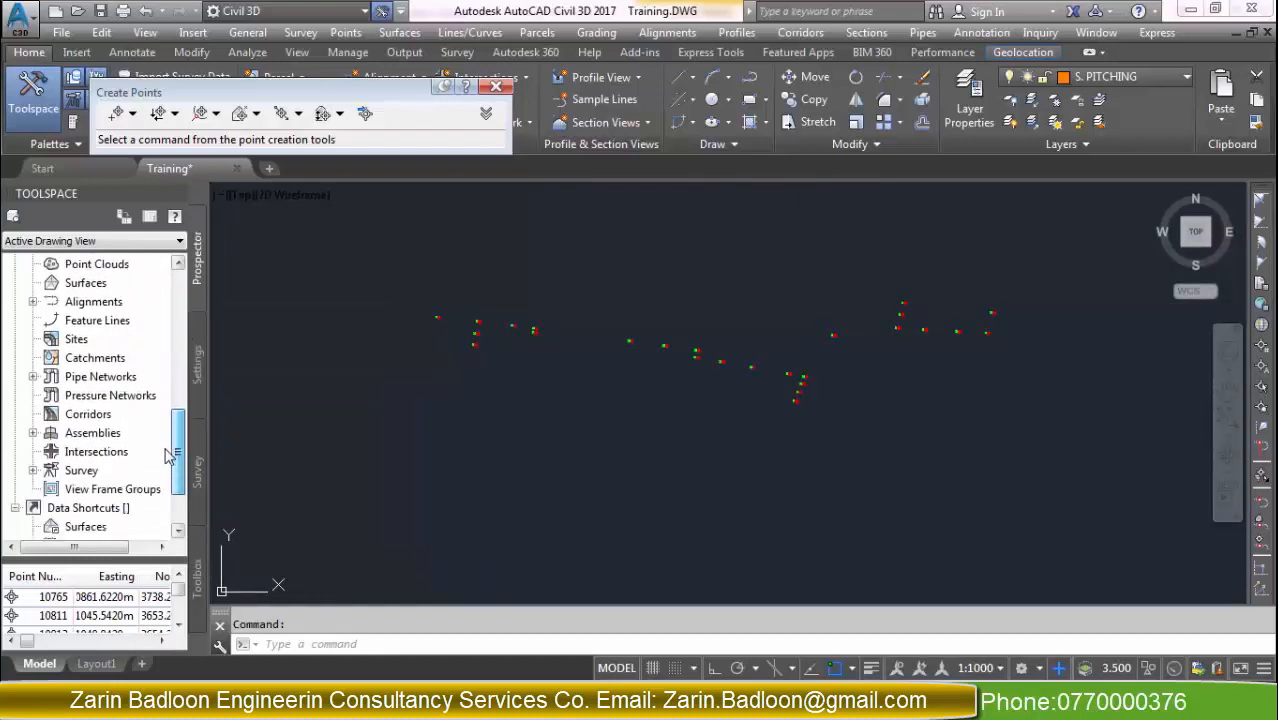
{"action": "scroll", "coordinate": [157, 420], "scroll_direction": "up", "scroll_amount": 4}
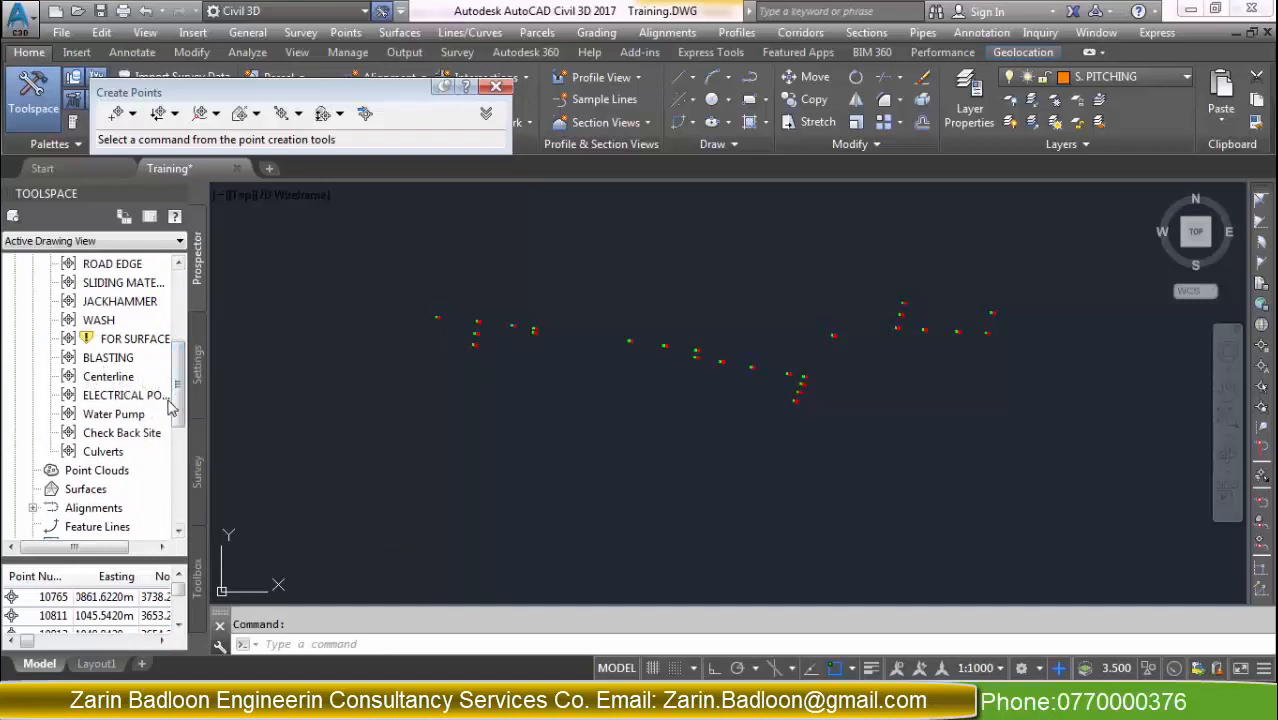
{"action": "scroll", "coordinate": [170, 405], "scroll_direction": "up", "scroll_amount": 4}
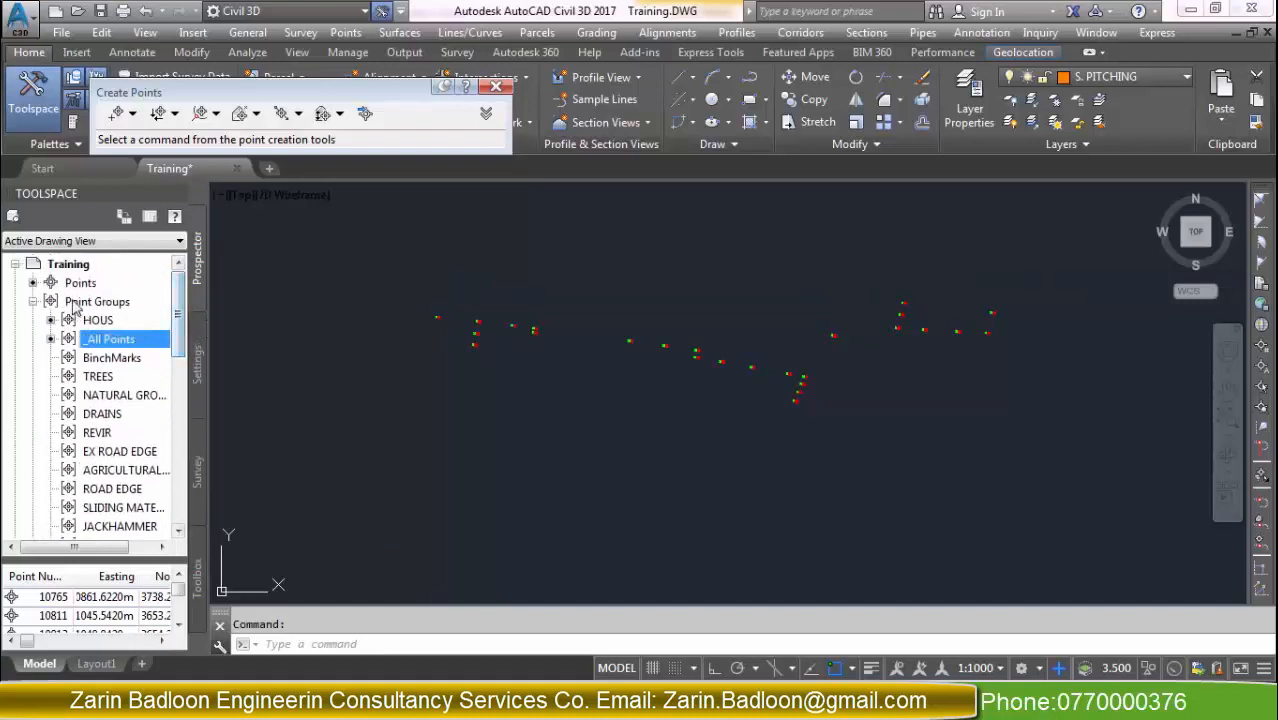
{"action": "left_click", "coordinate": [86, 306]}
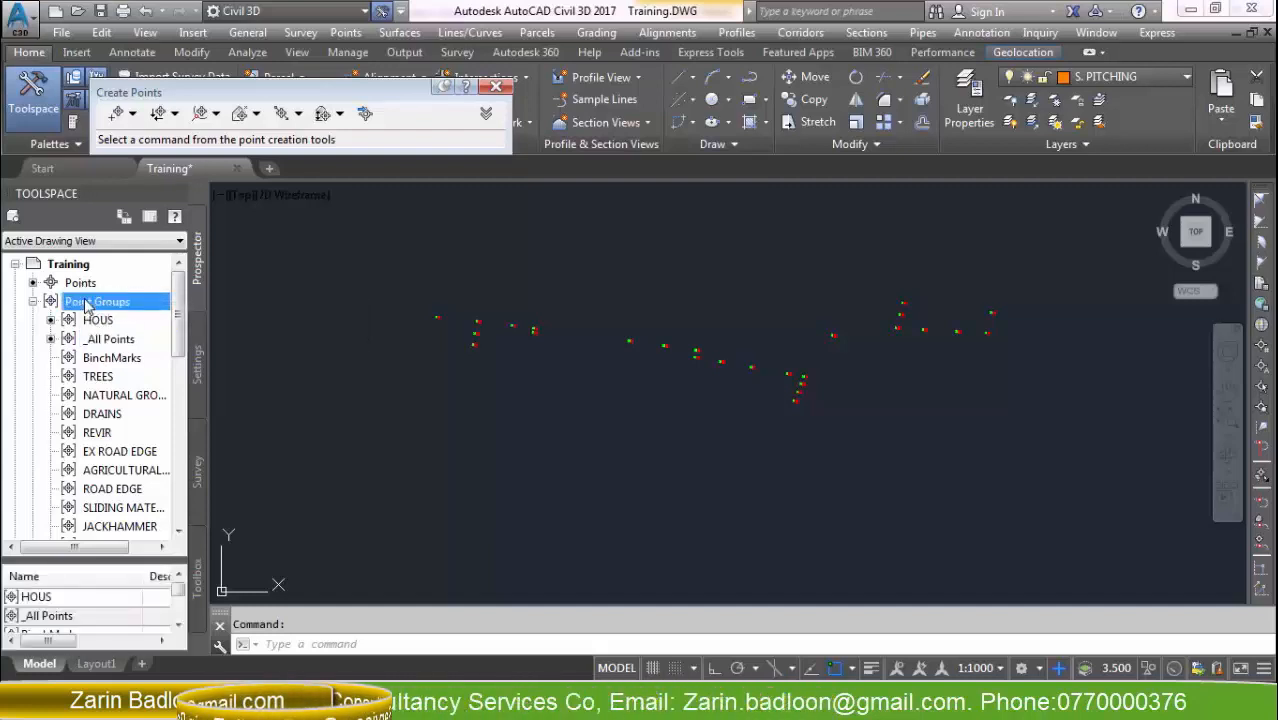
{"action": "right_click", "coordinate": [88, 304]}
{"action": "left_click", "coordinate": [137, 340]}
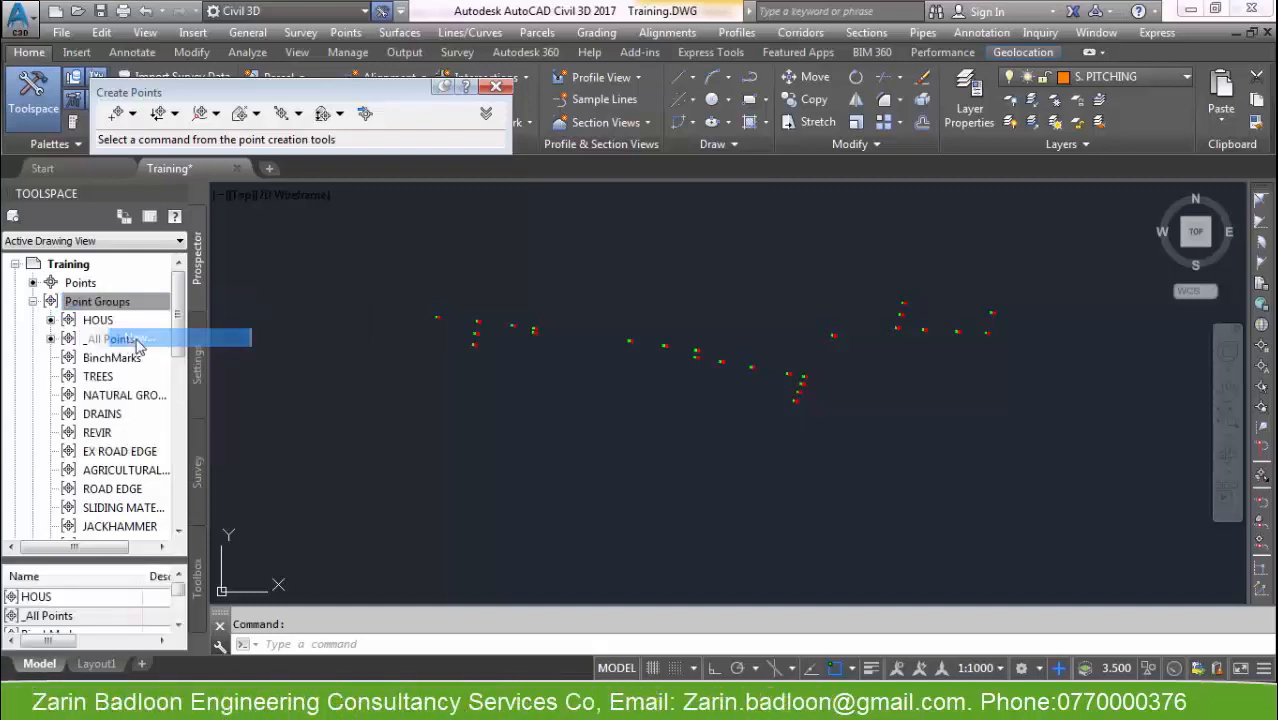
{"action": "left_click_drag", "start_coordinate": [480, 298], "coordinate": [350, 302]}
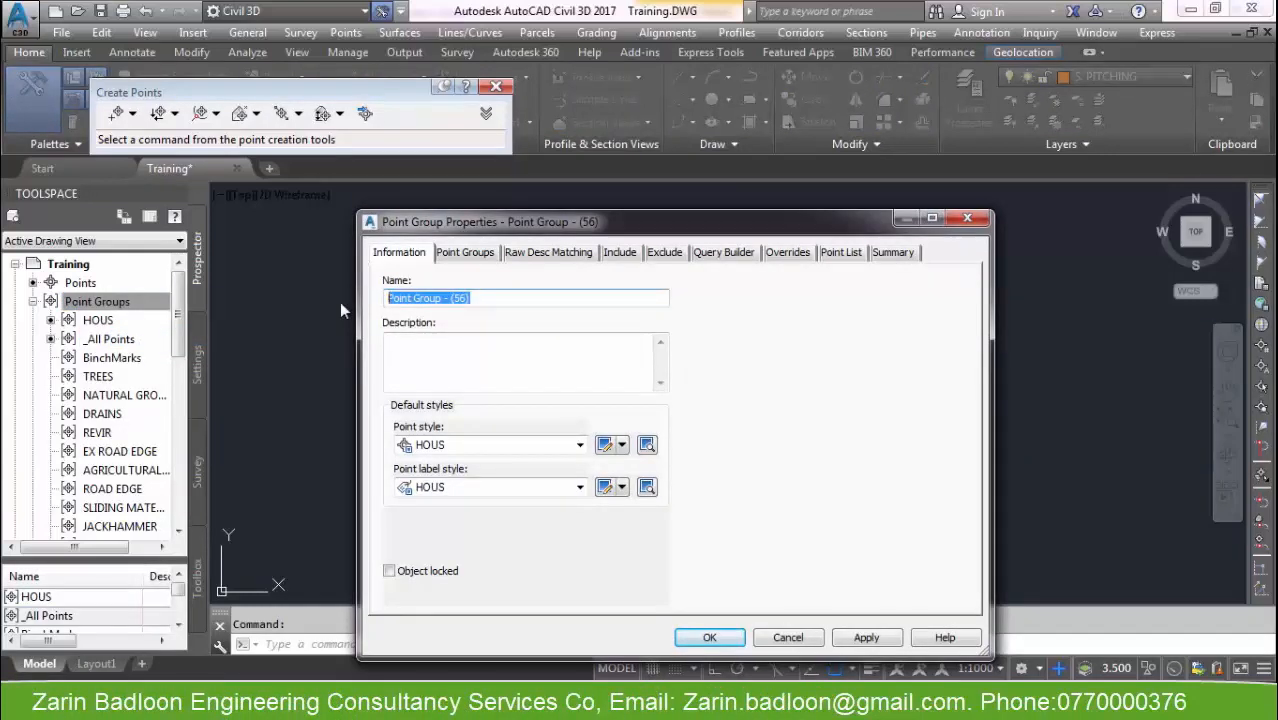
{"action": "type", "text": "CENTER LINE"}
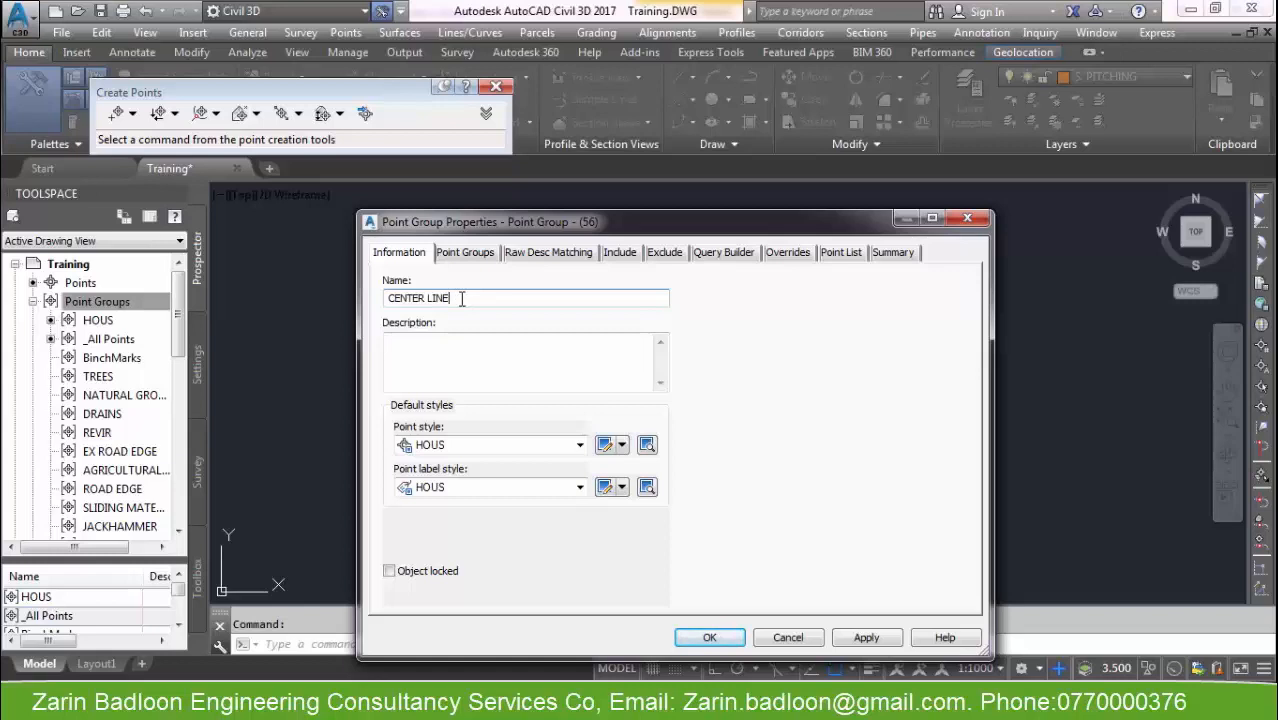
Copy the new point group's name into its description so that it reads CENTER LINE.
{"action": "left_click", "coordinate": [444, 353]}
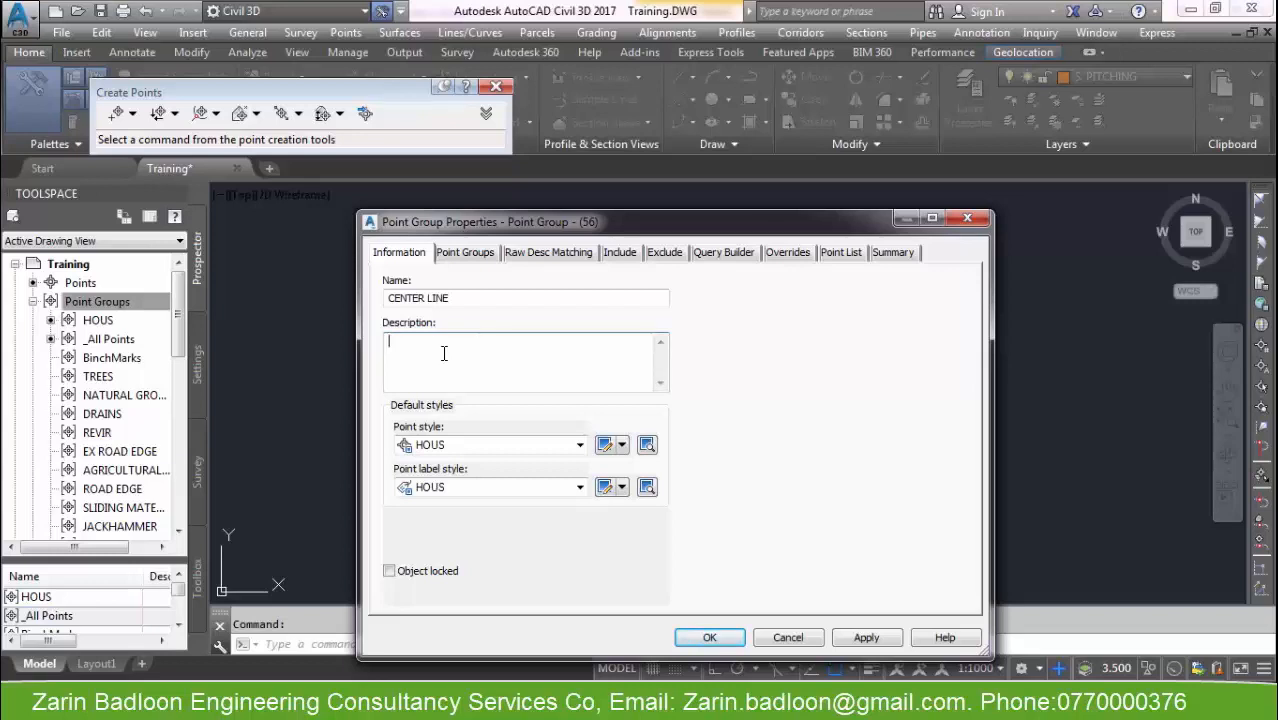
{"action": "left_click_drag", "start_coordinate": [491, 298], "coordinate": [330, 312]}
{"action": "key", "text": "ctrl+c"}
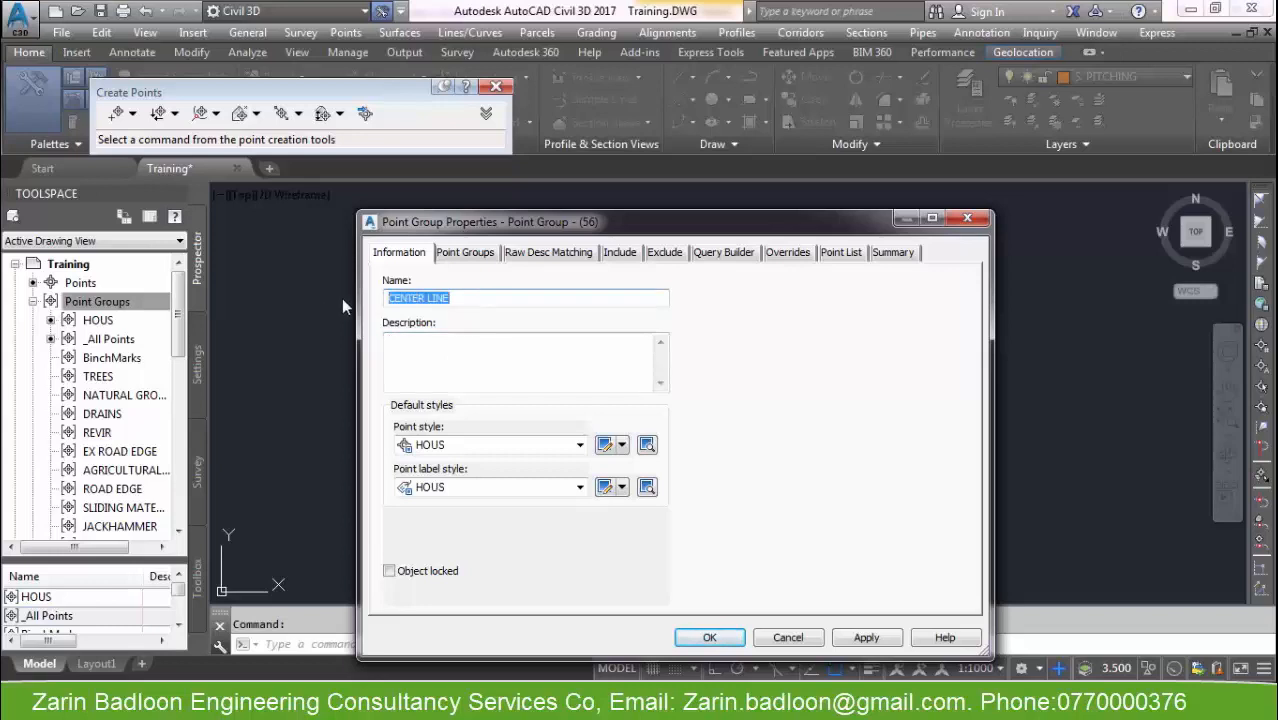
{"action": "left_click", "coordinate": [392, 342]}
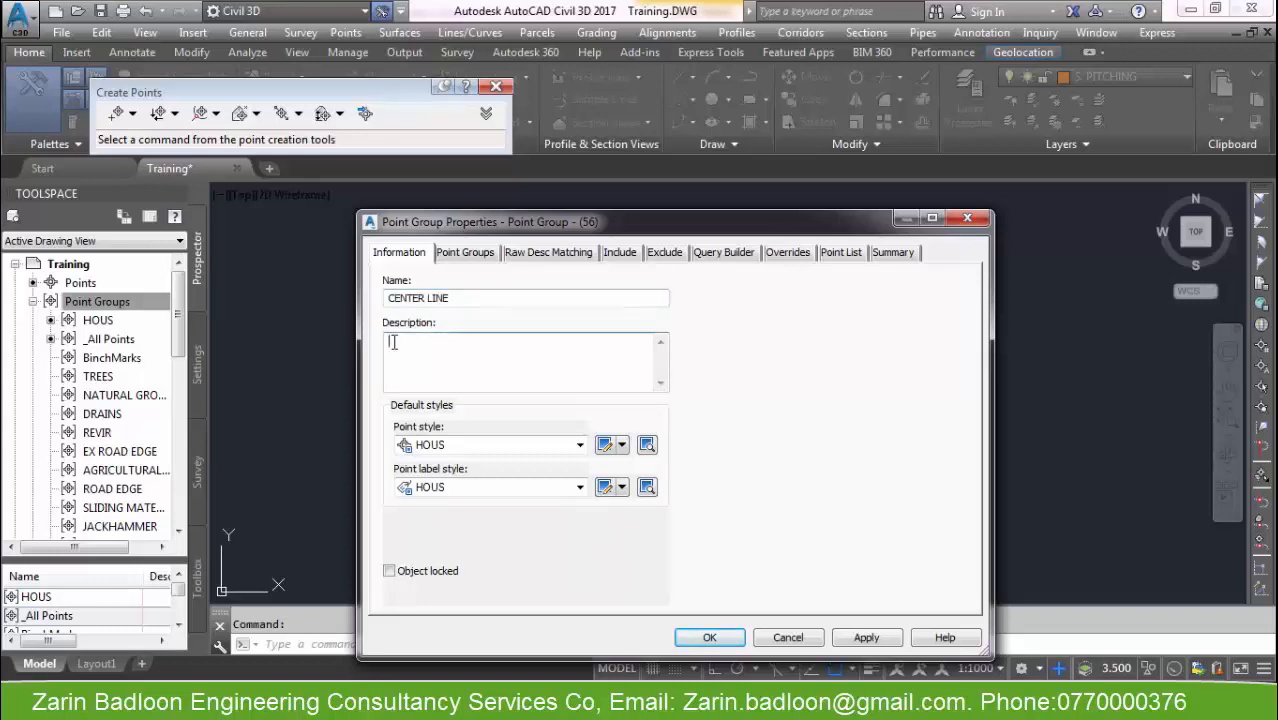
{"action": "key", "text": "ctrl+v"}
{"action": "left_click", "coordinate": [464, 254]}
{"action": "left_click", "coordinate": [416, 256]}
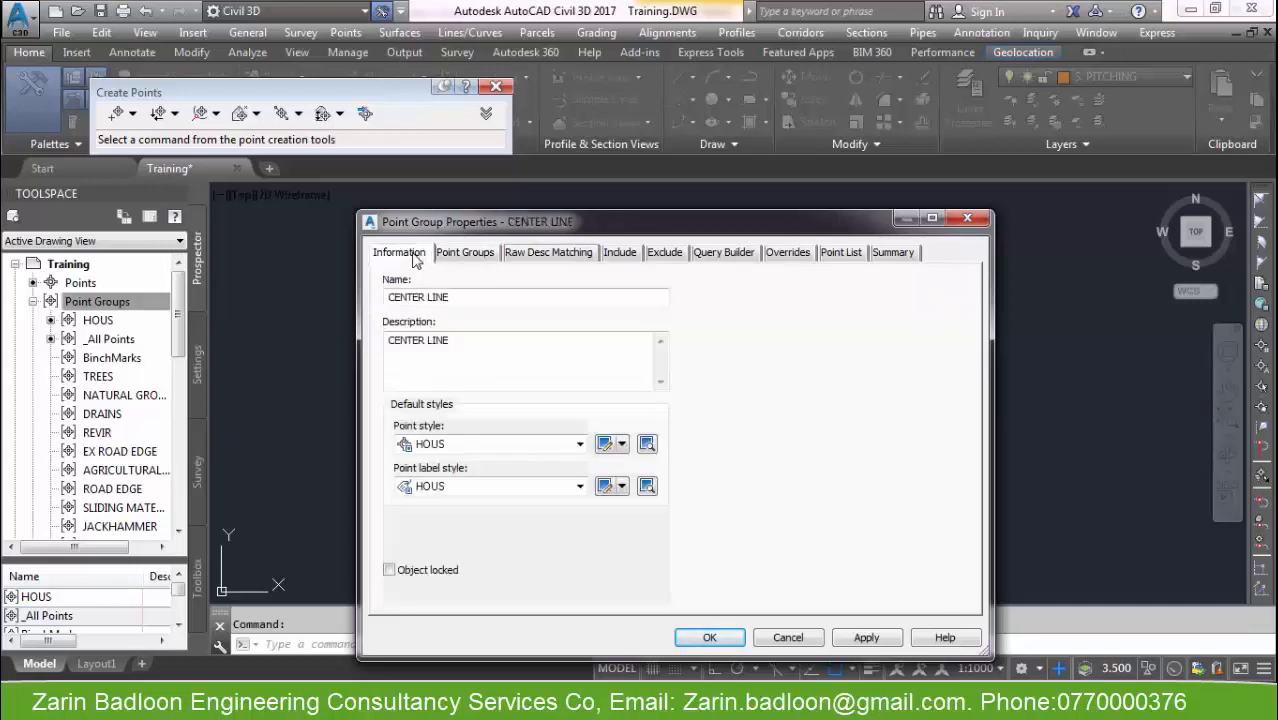
{"action": "left_click", "coordinate": [495, 343]}
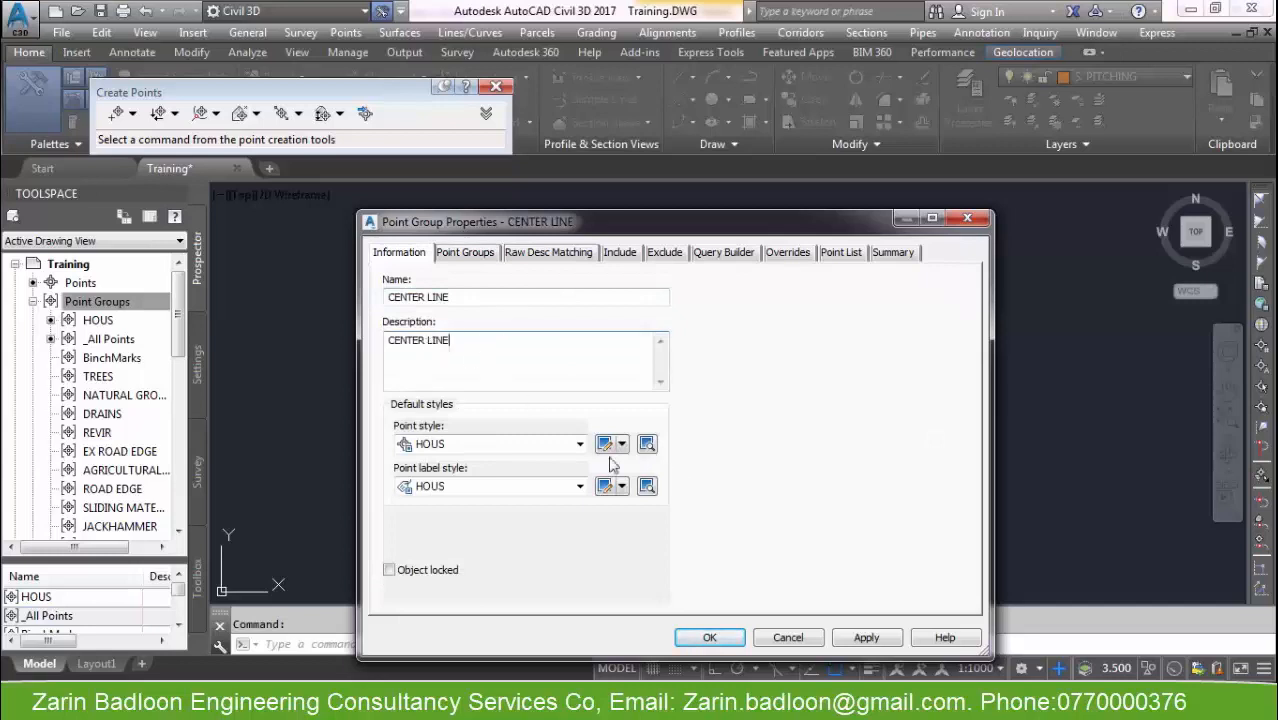
Create a copy of the HOUS point style for the group and set its marker color to magenta.
{"action": "left_click", "coordinate": [512, 452]}
{"action": "left_click", "coordinate": [513, 460]}
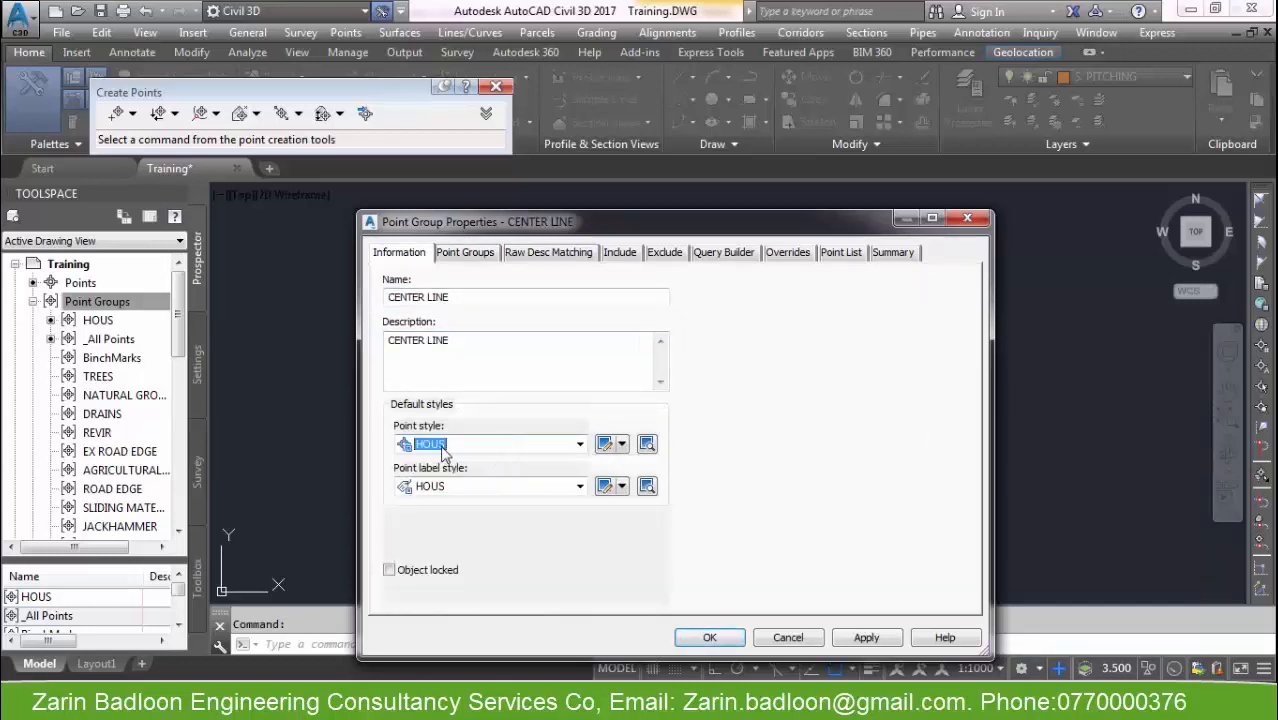
{"action": "left_click", "coordinate": [622, 444]}
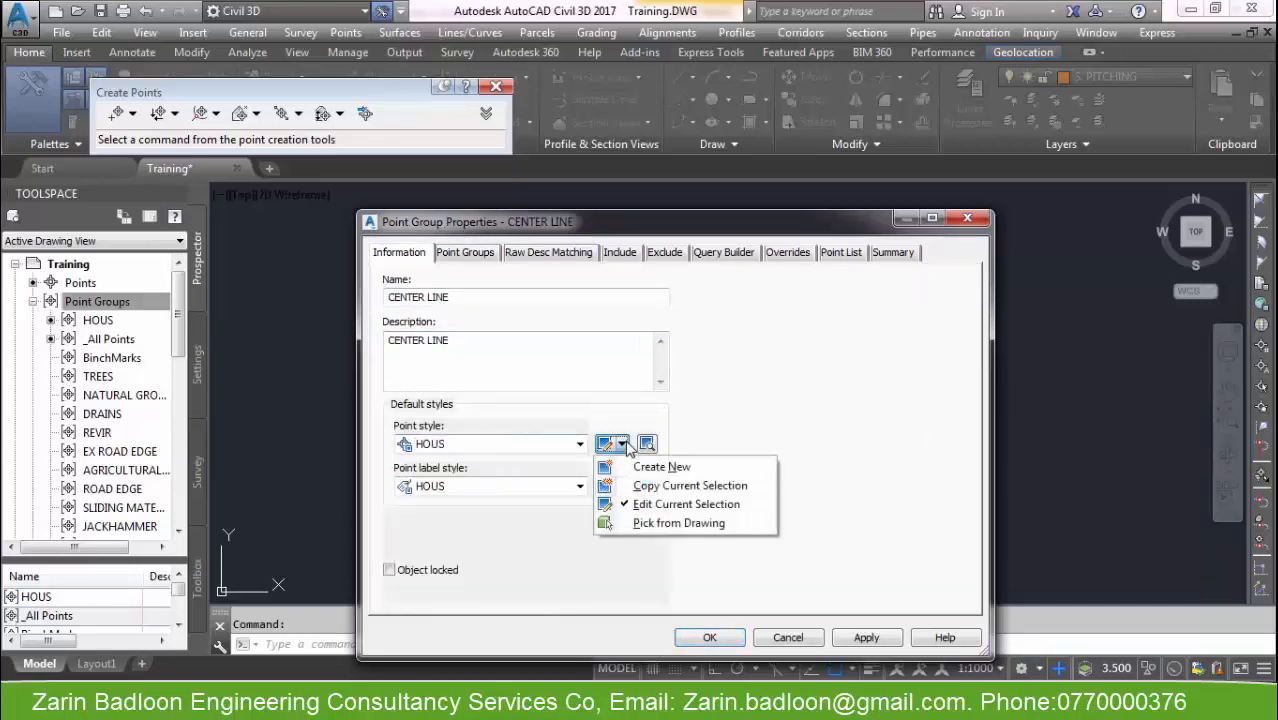
{"action": "left_click", "coordinate": [655, 488]}
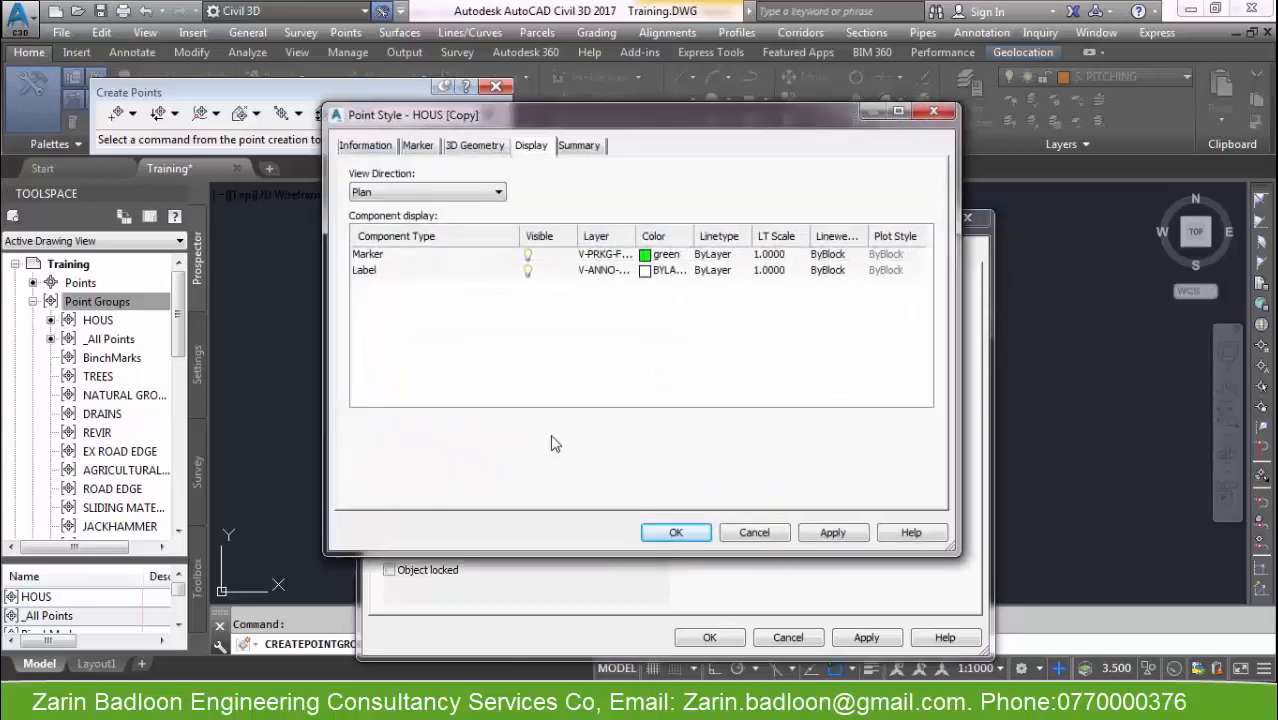
{"action": "left_click", "coordinate": [660, 254]}
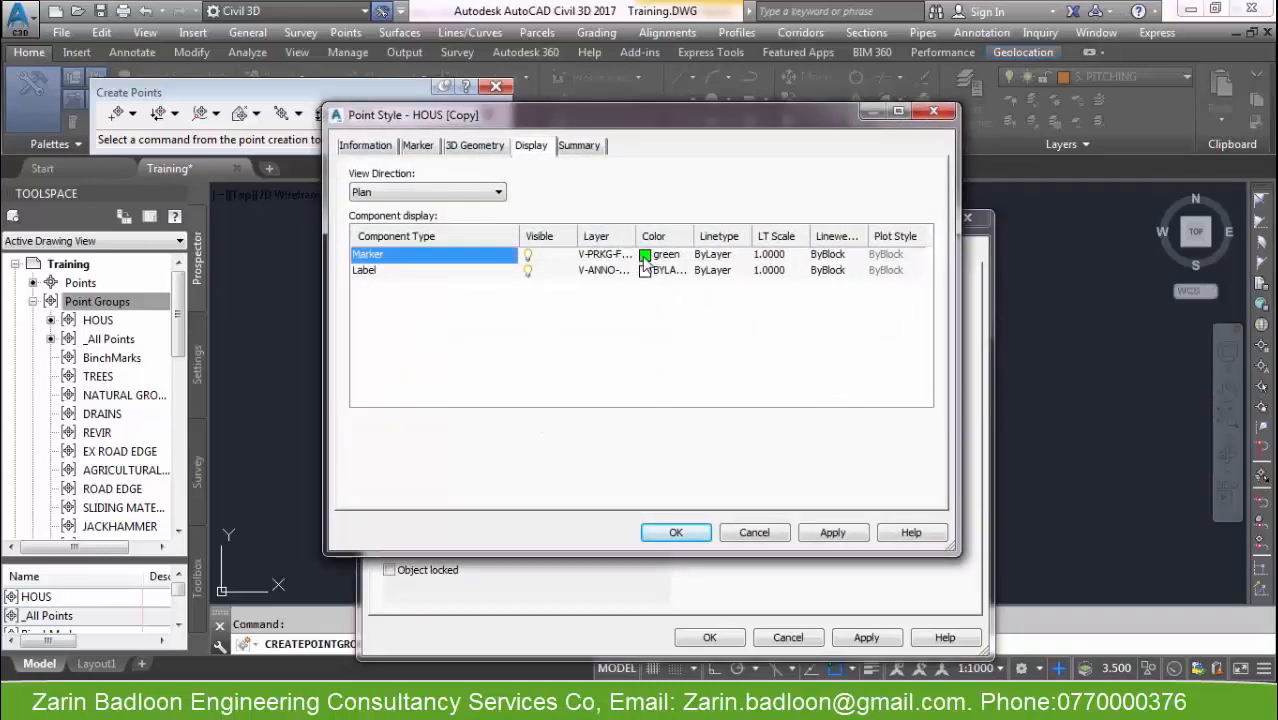
{"action": "left_click", "coordinate": [581, 390]}
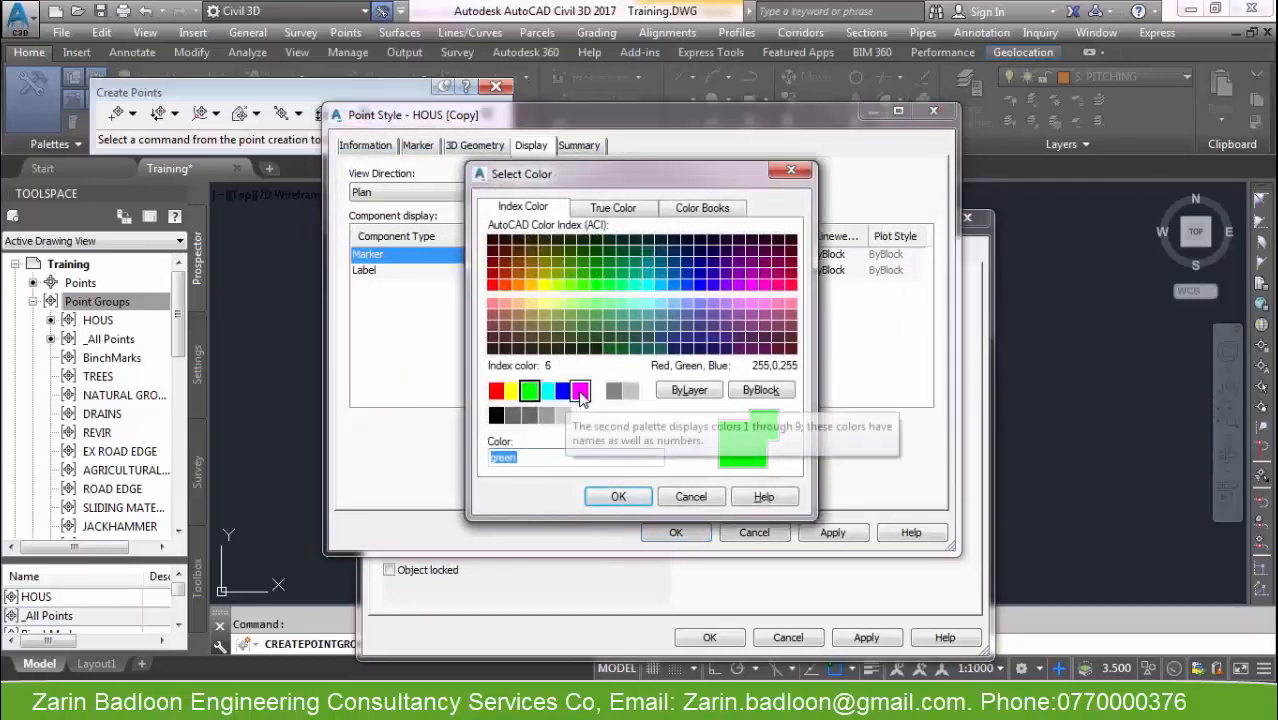
{"action": "left_click", "coordinate": [618, 496]}
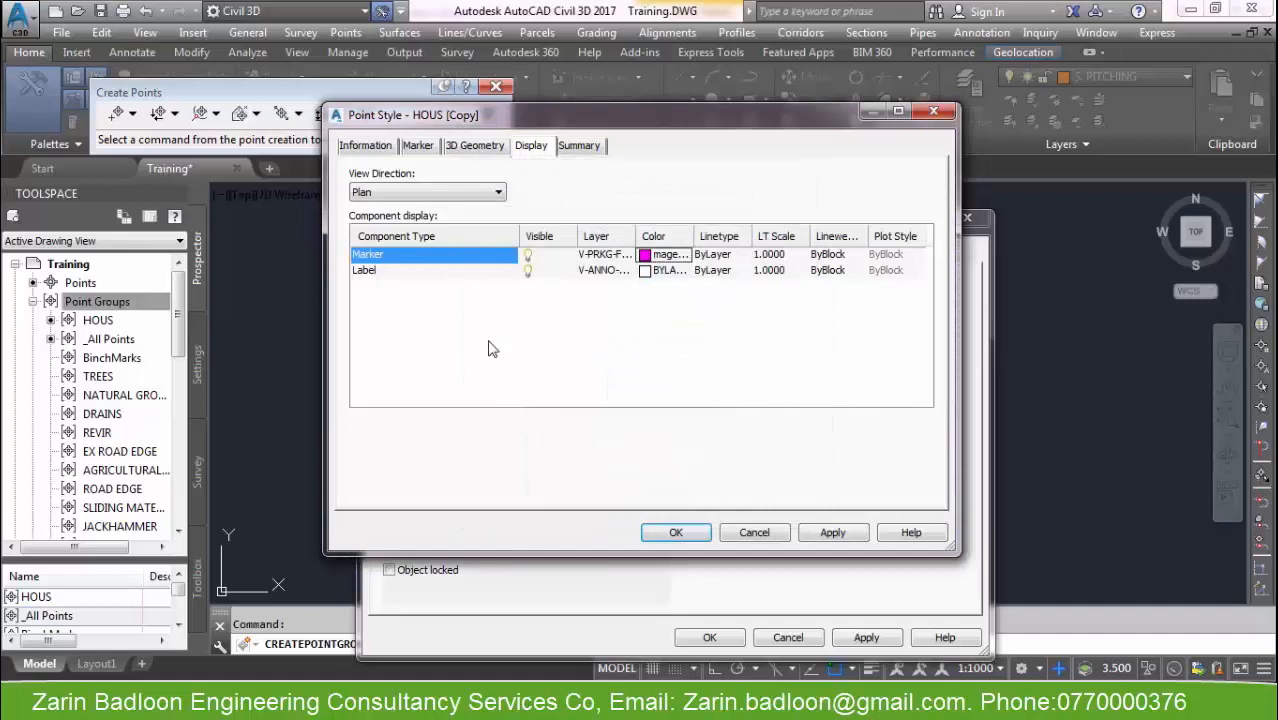
Rename the copied point style as CENTER LINE.
{"action": "left_click", "coordinate": [390, 148]}
{"action": "left_click_drag", "start_coordinate": [408, 194], "coordinate": [355, 190]}
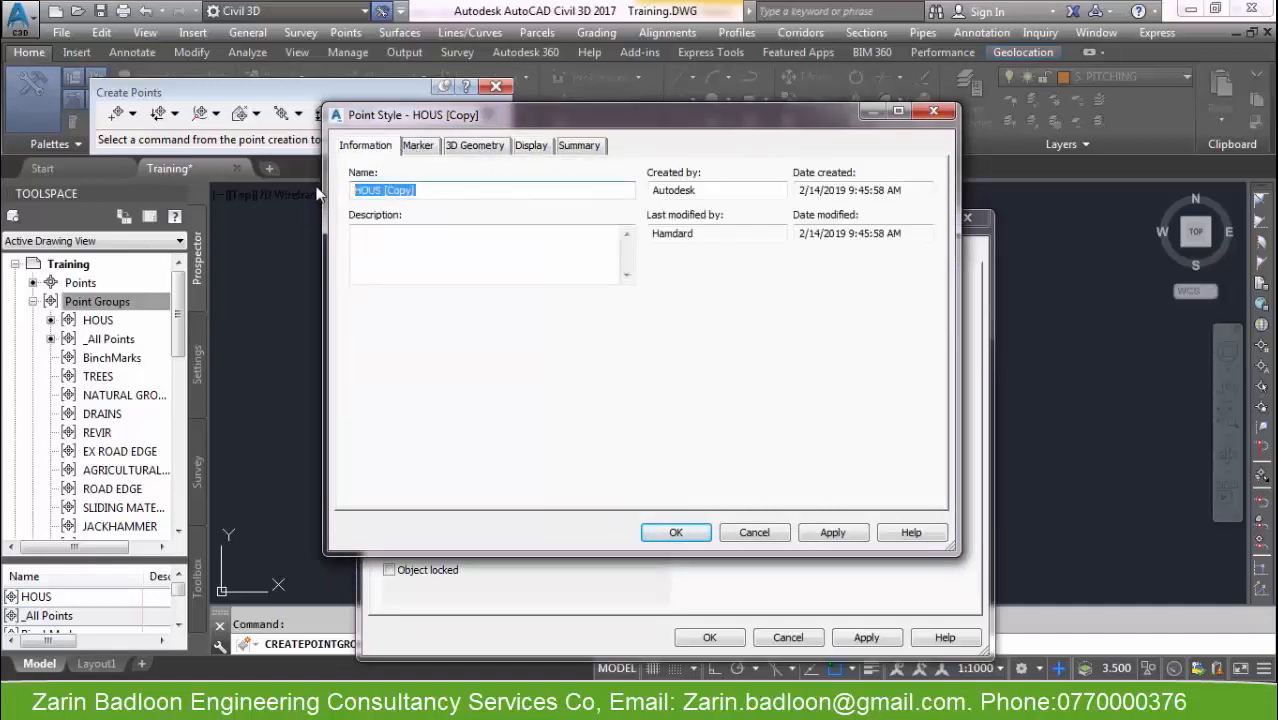
{"action": "type", "text": "CENTER LINE"}
Replace the square around the CENTER LINE style's X marker with a circle and accept the point style.
{"action": "left_click", "coordinate": [421, 147]}
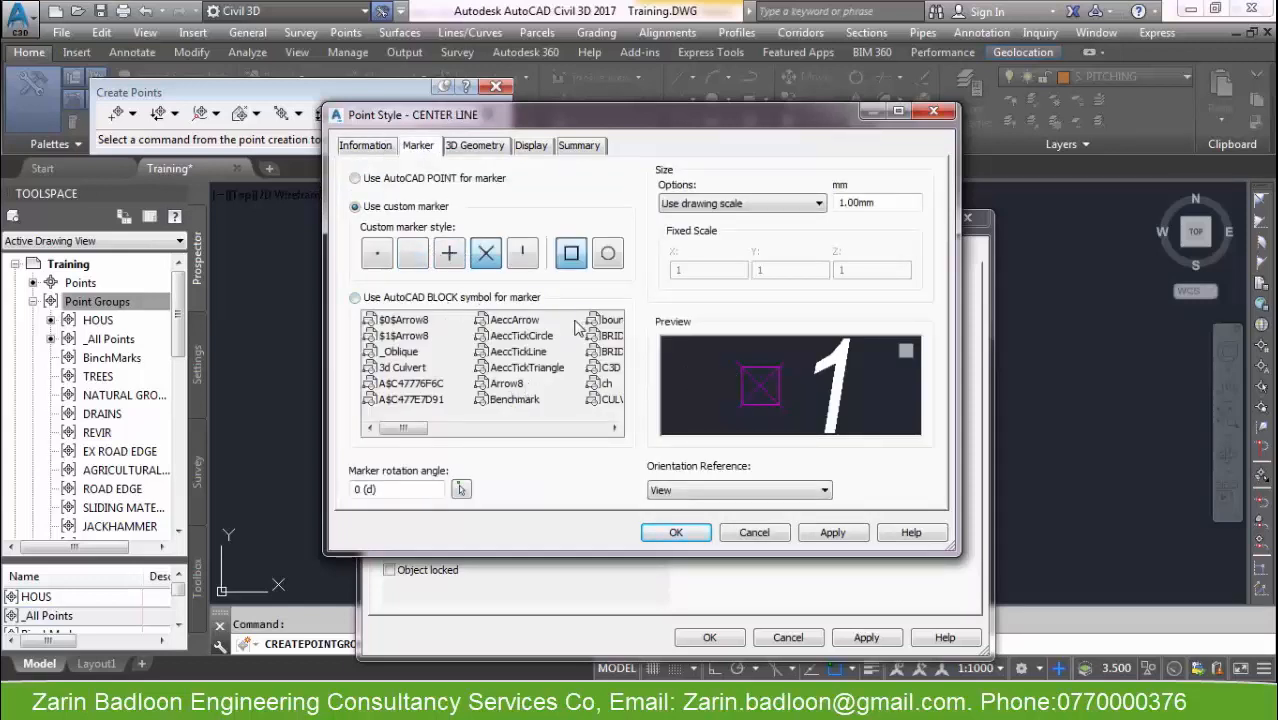
{"action": "left_click", "coordinate": [608, 255]}
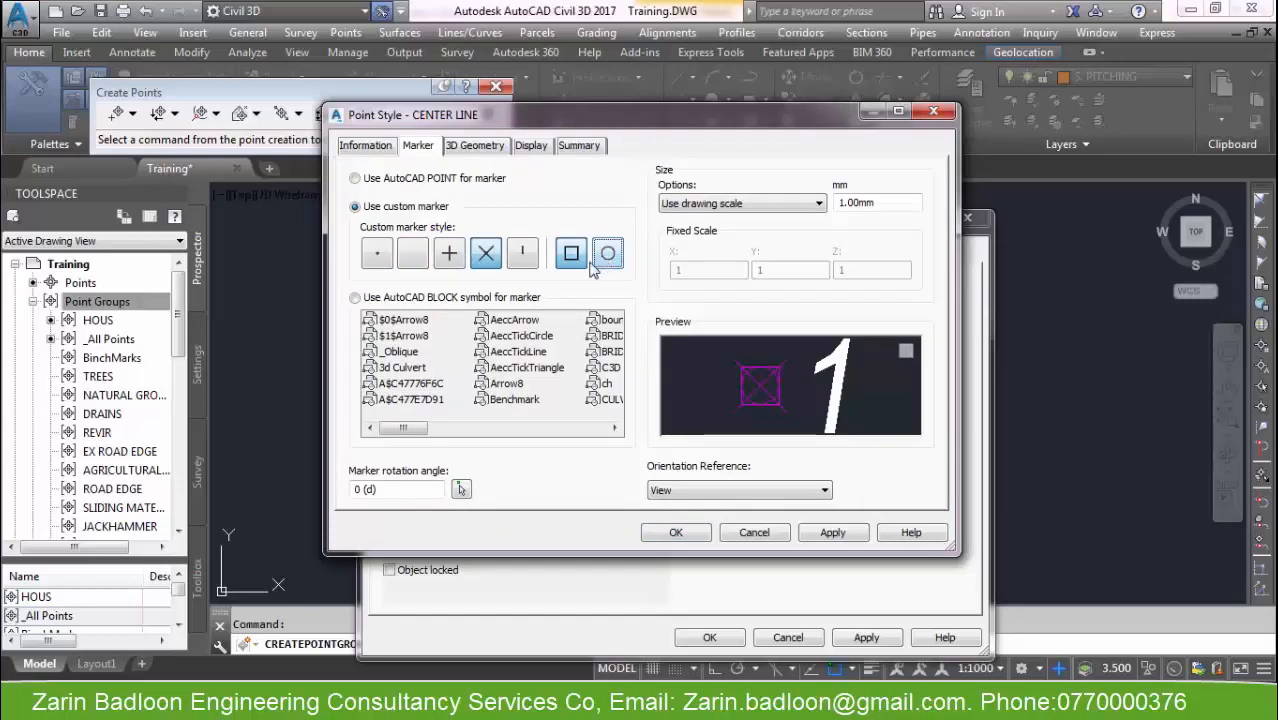
{"action": "left_click", "coordinate": [571, 256]}
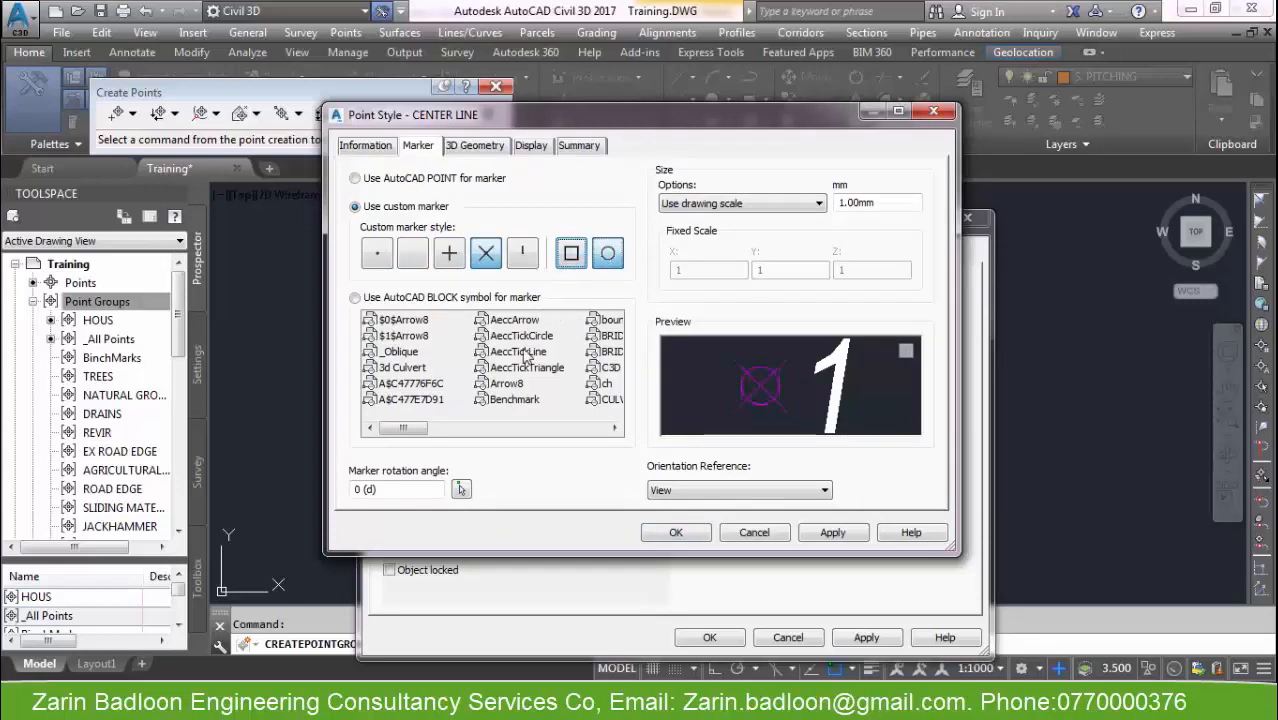
{"action": "left_click", "coordinate": [675, 533]}
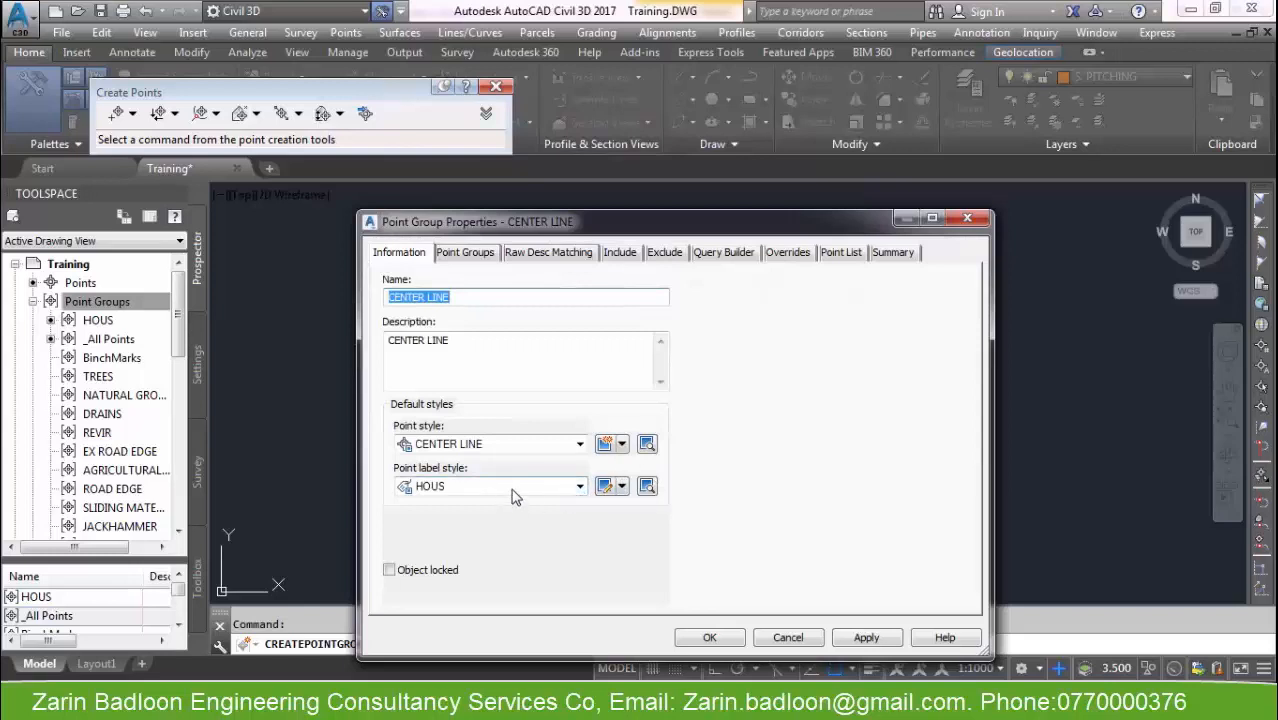
Create a copy of the HOUS point label style for the group and name it CENTER LINE.
{"action": "left_click", "coordinate": [621, 486]}
{"action": "left_click", "coordinate": [650, 527]}
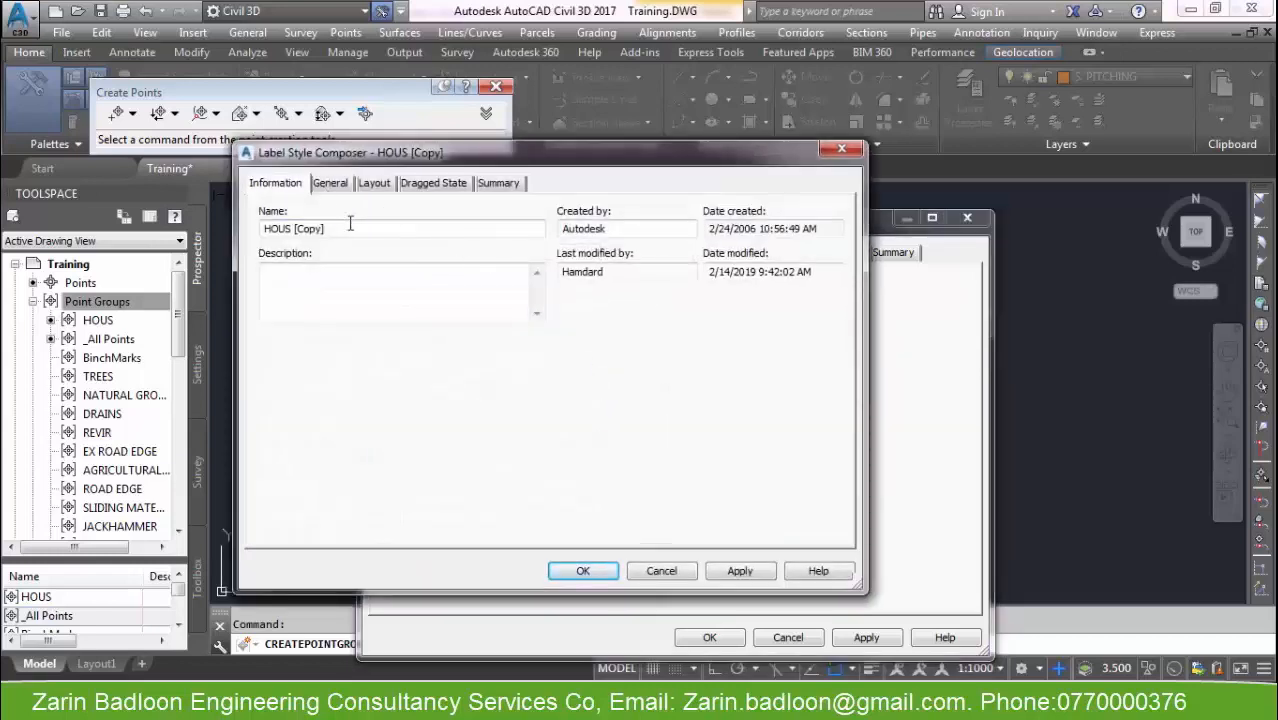
{"action": "left_click_drag", "start_coordinate": [322, 228], "coordinate": [233, 232]}
{"action": "type", "text": "CENTER LINE"}
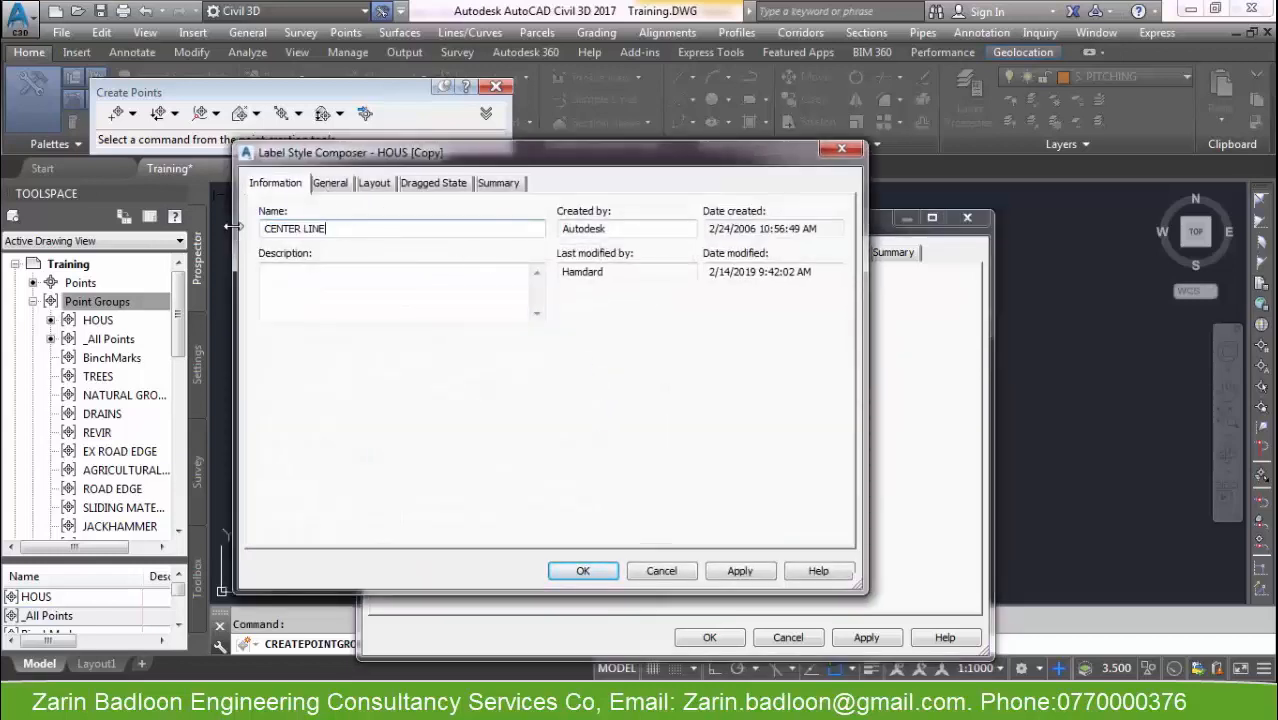
Set the point description text color in the CENTER LINE label style to cyan.
{"action": "left_click", "coordinate": [378, 186]}
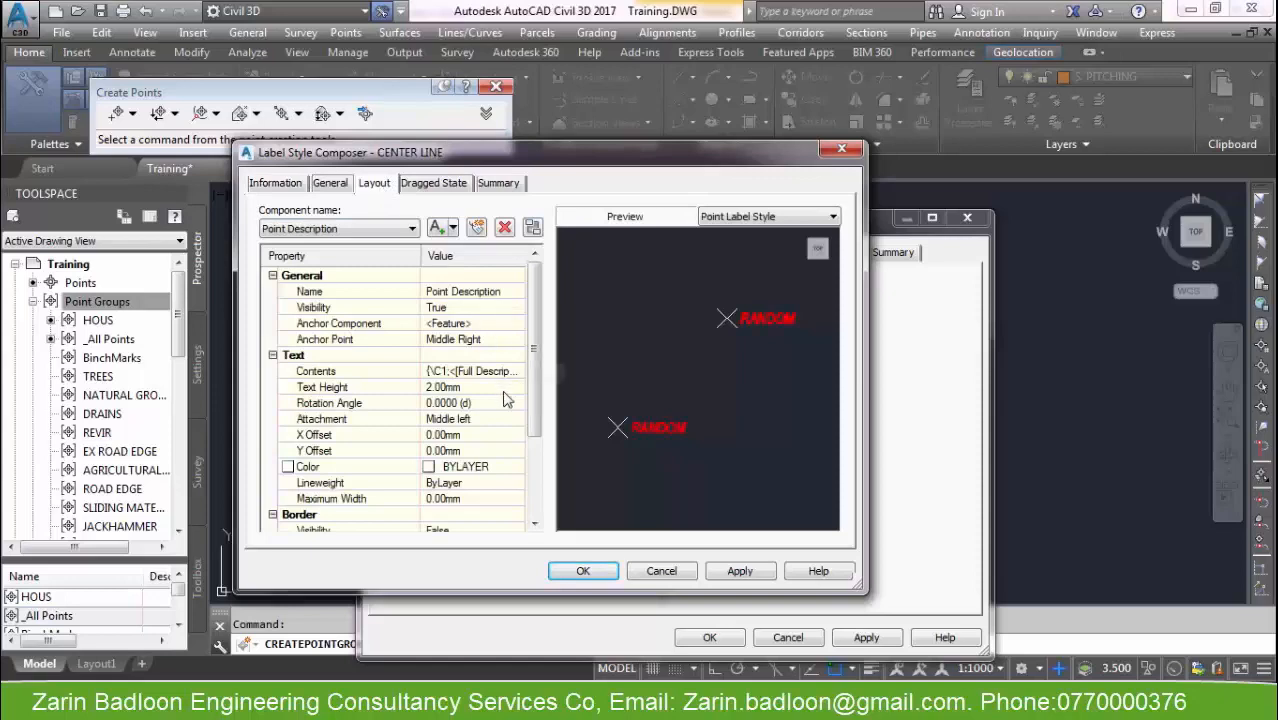
{"action": "left_click", "coordinate": [526, 373]}
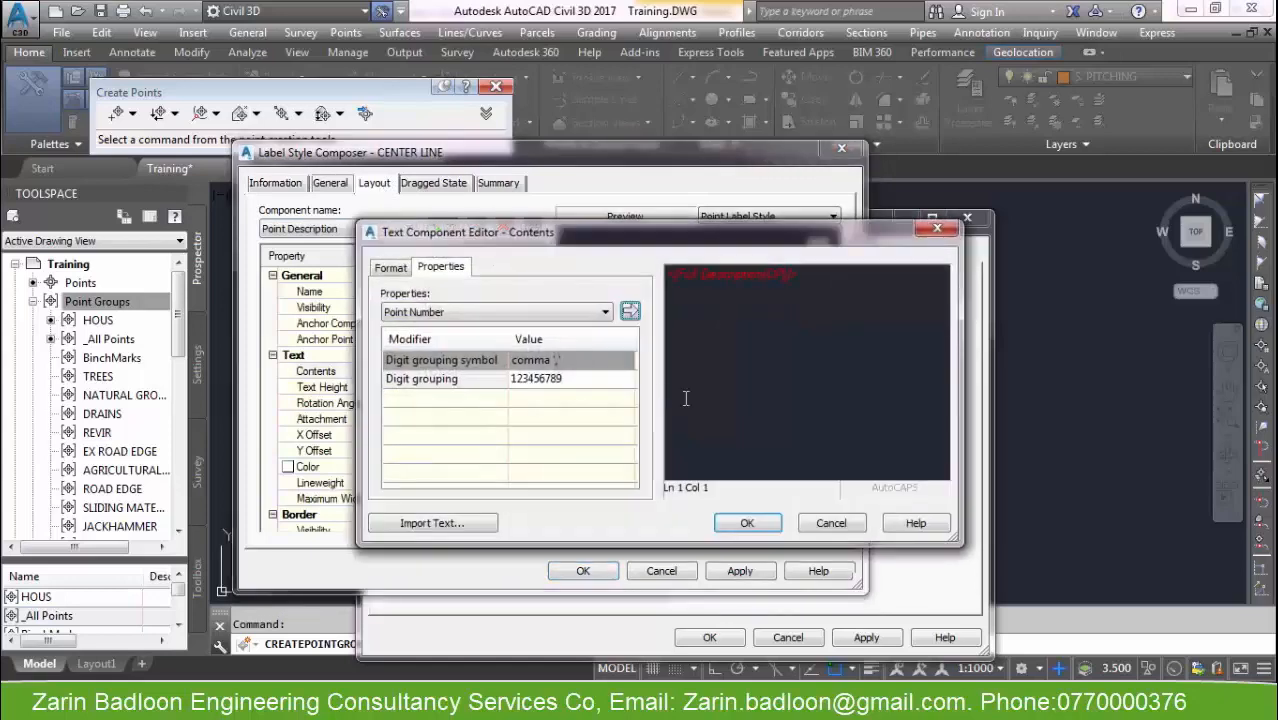
{"action": "left_click", "coordinate": [390, 267]}
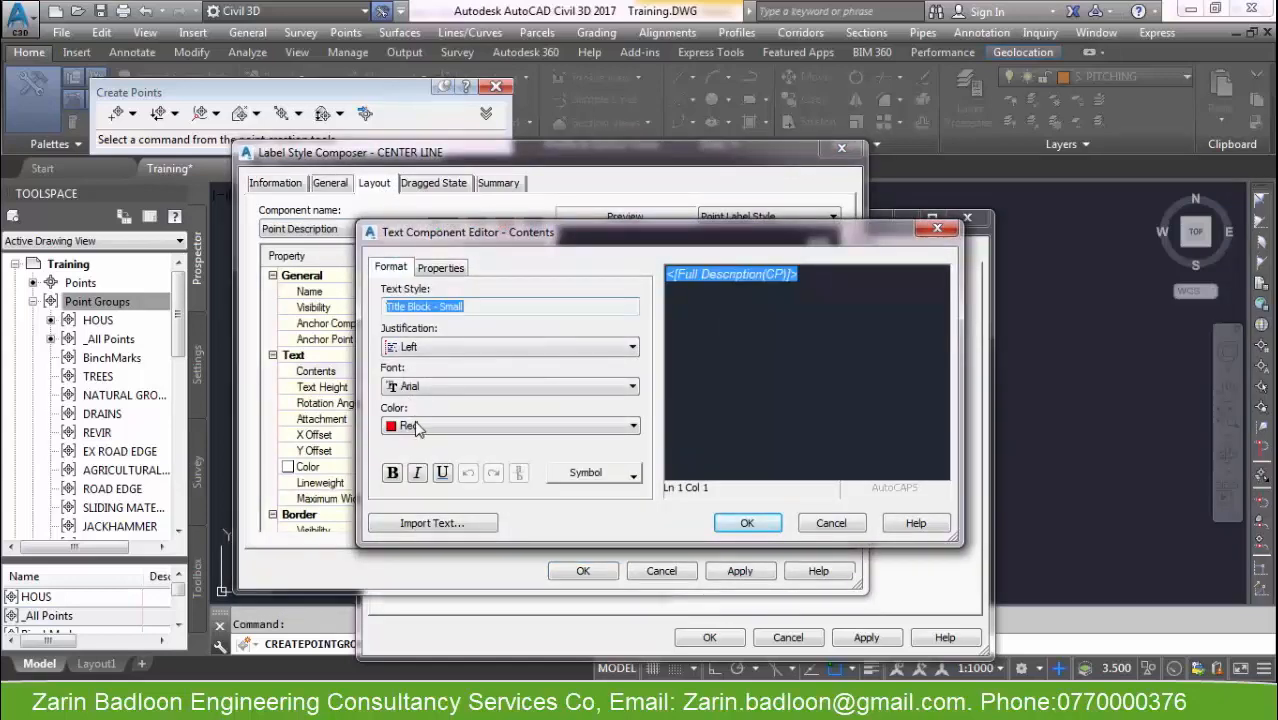
{"action": "left_click", "coordinate": [420, 426]}
{"action": "left_click", "coordinate": [410, 497]}
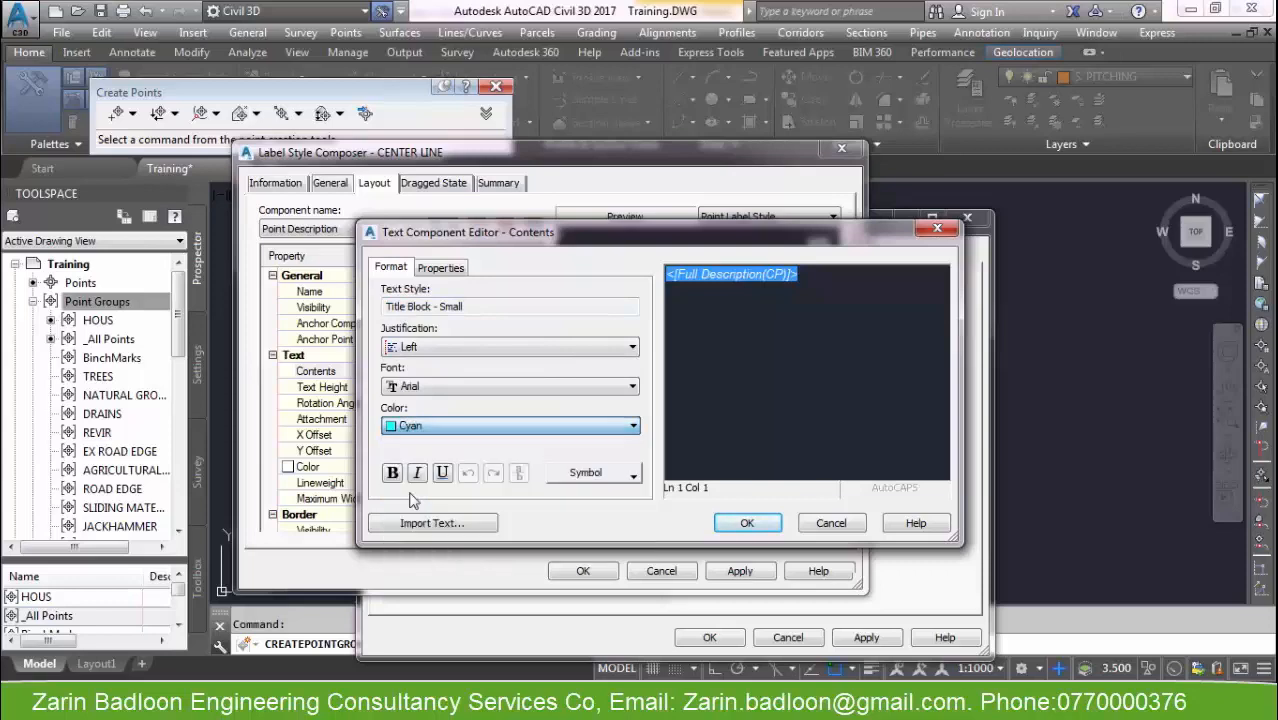
{"action": "left_click", "coordinate": [745, 523]}
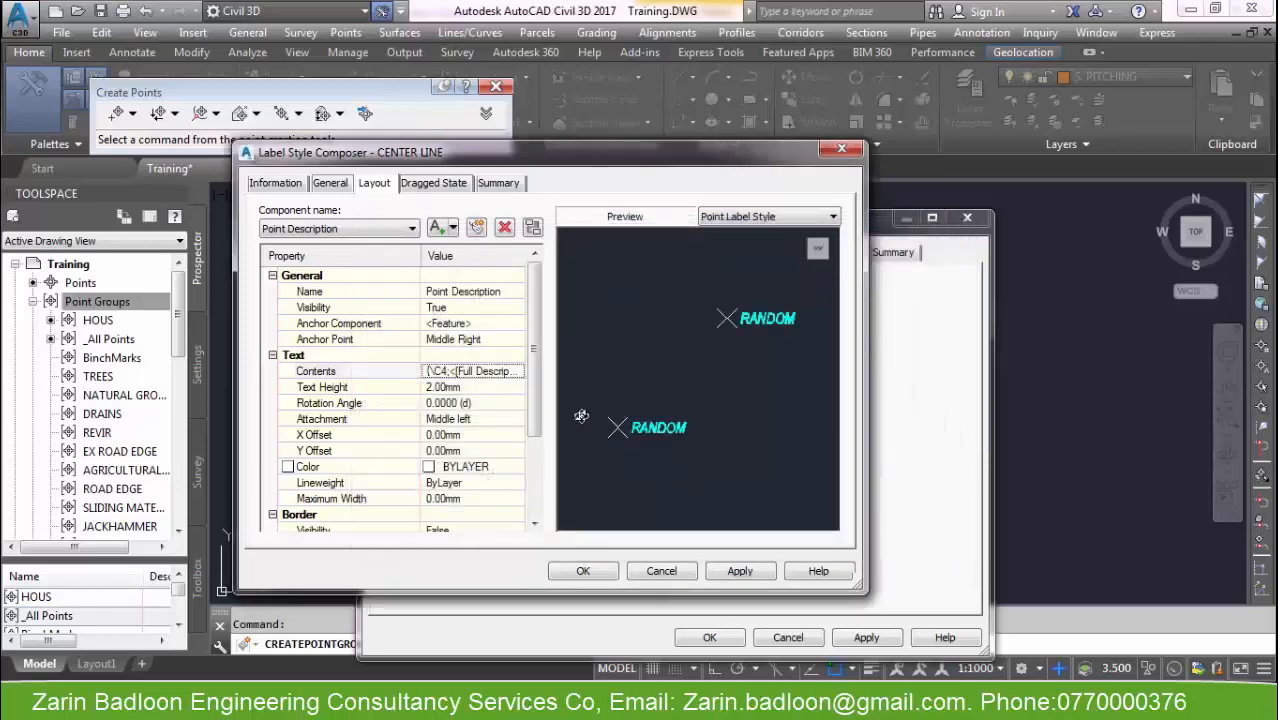
Accept the label style and the CENTER LINE point group, and close the point creation tools.
{"action": "left_click", "coordinate": [585, 570]}
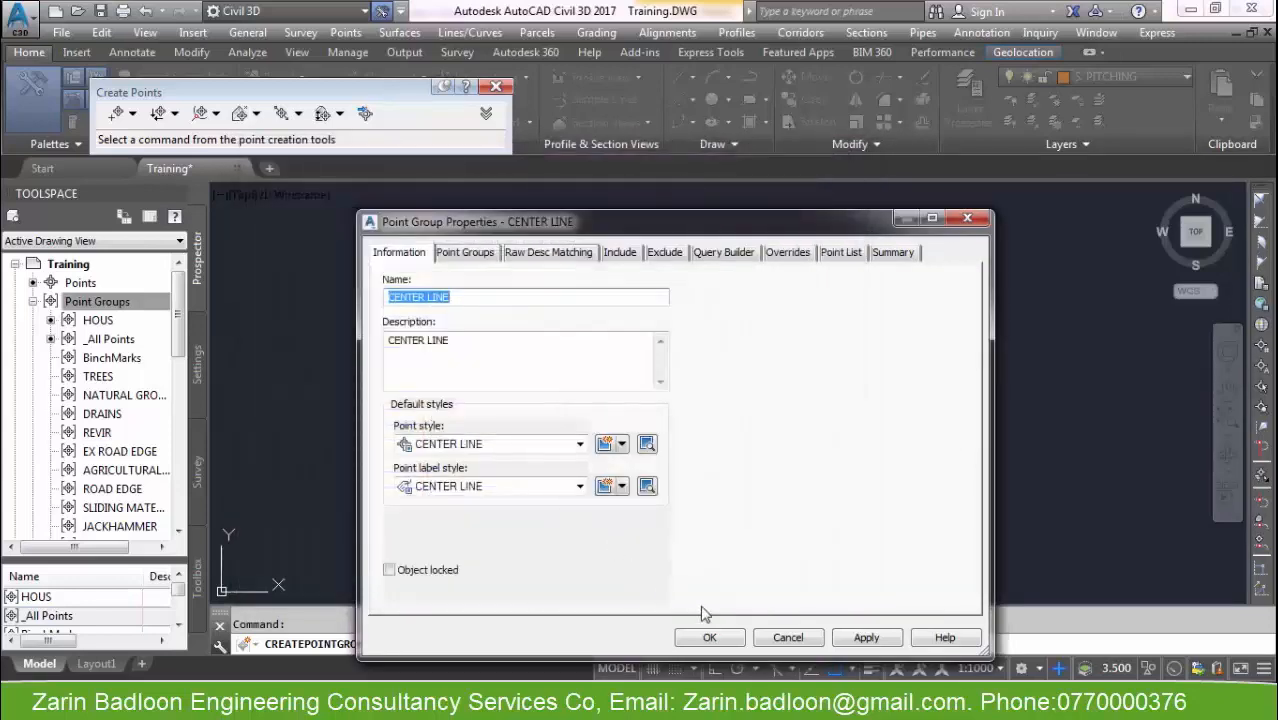
{"action": "left_click", "coordinate": [709, 637]}
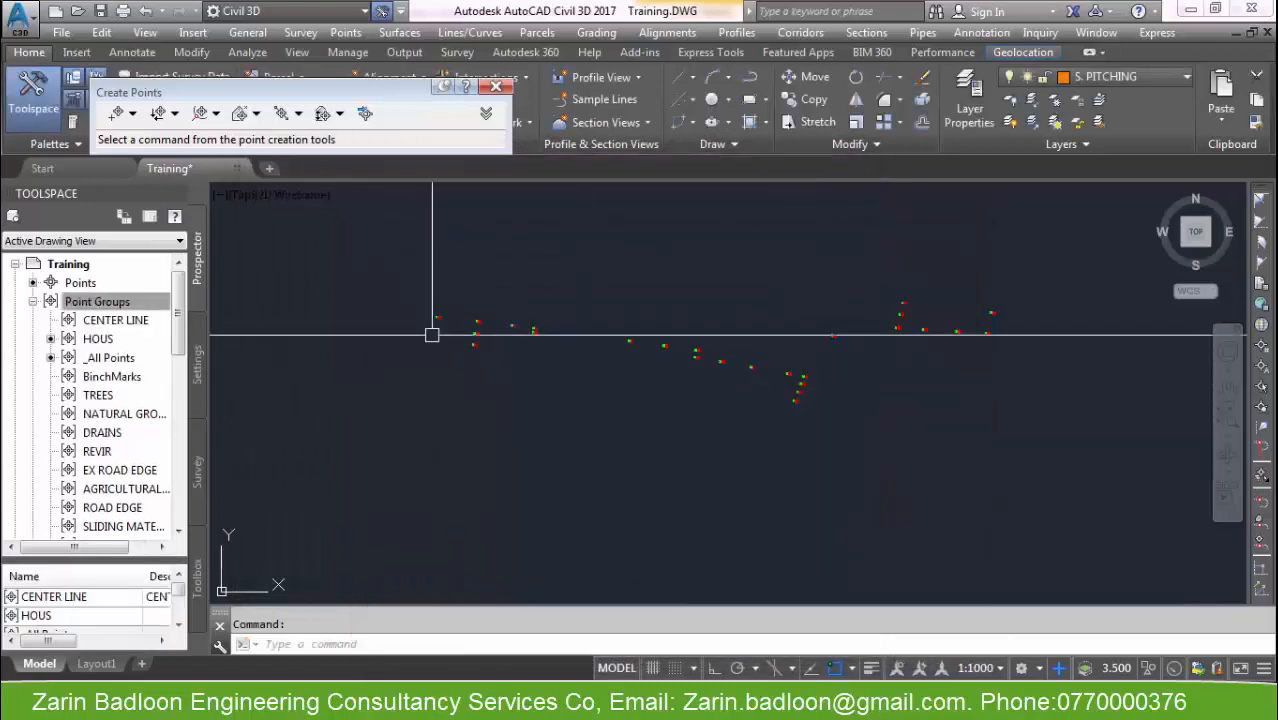
{"action": "left_click", "coordinate": [495, 87]}
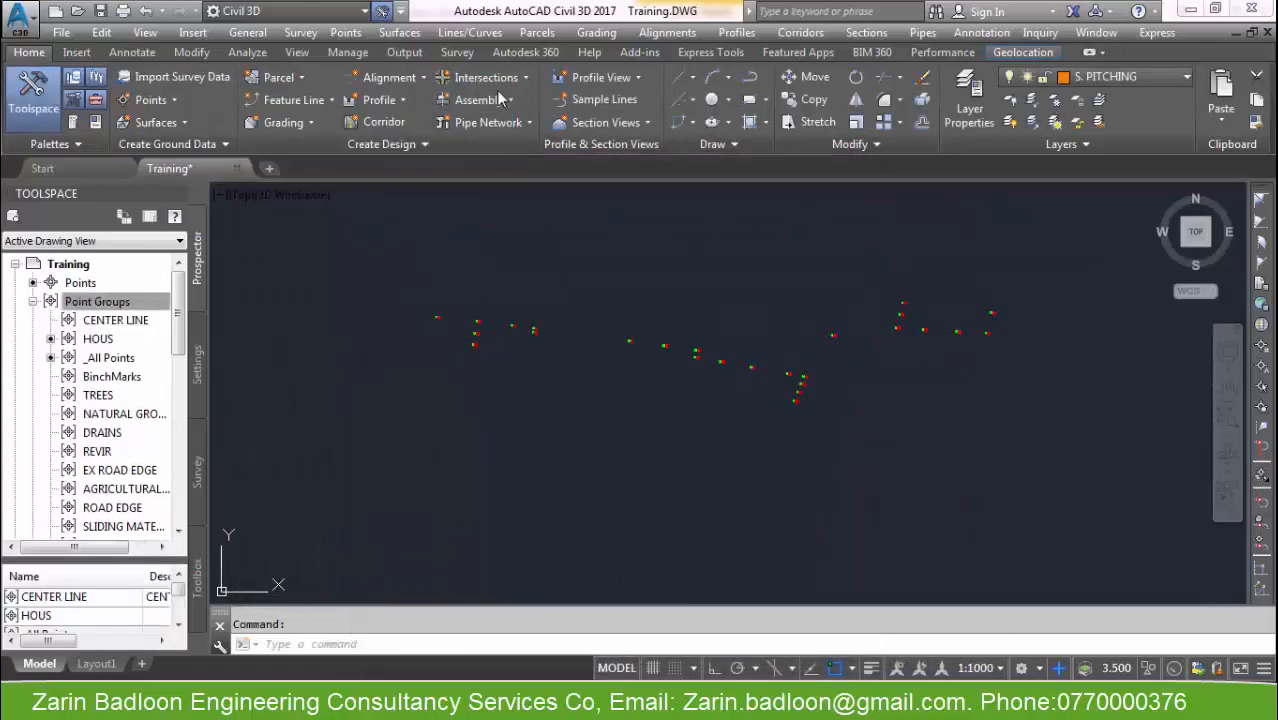
In the CENTER LINE point group's properties, include points with raw descriptions matching CL.
{"action": "left_click", "coordinate": [97, 322]}
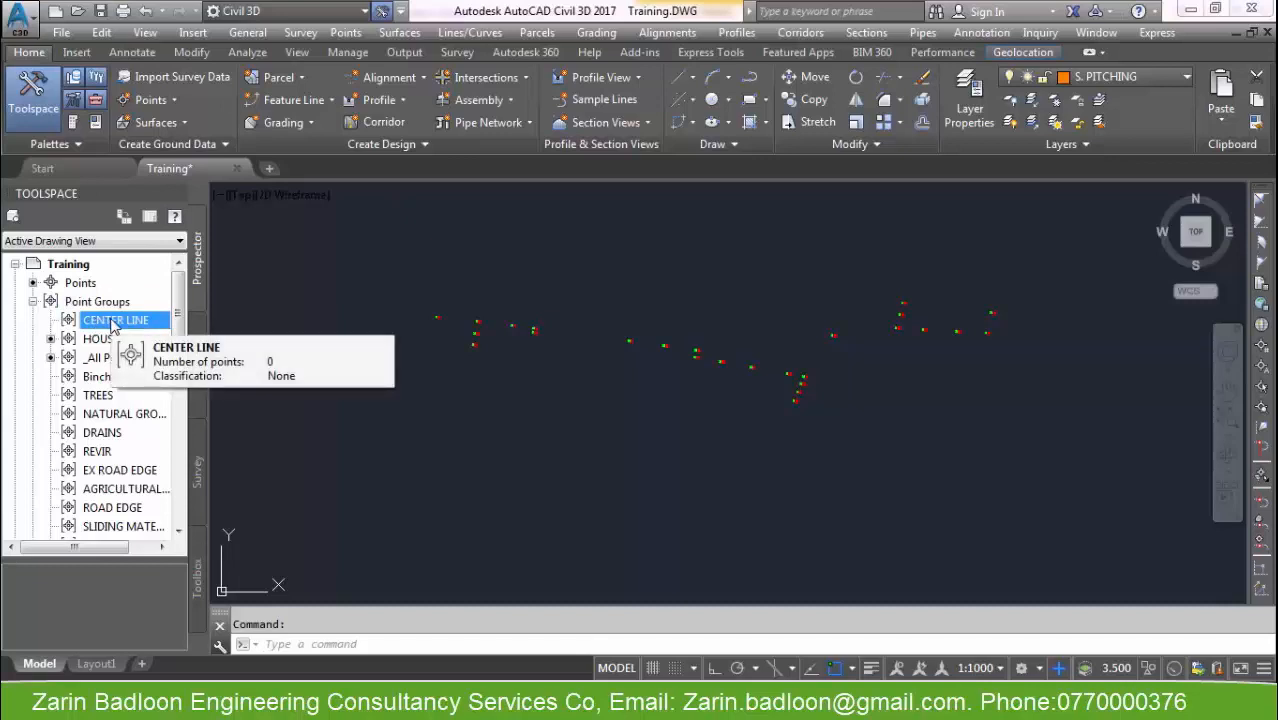
{"action": "left_click", "coordinate": [112, 339]}
{"action": "left_click", "coordinate": [122, 320]}
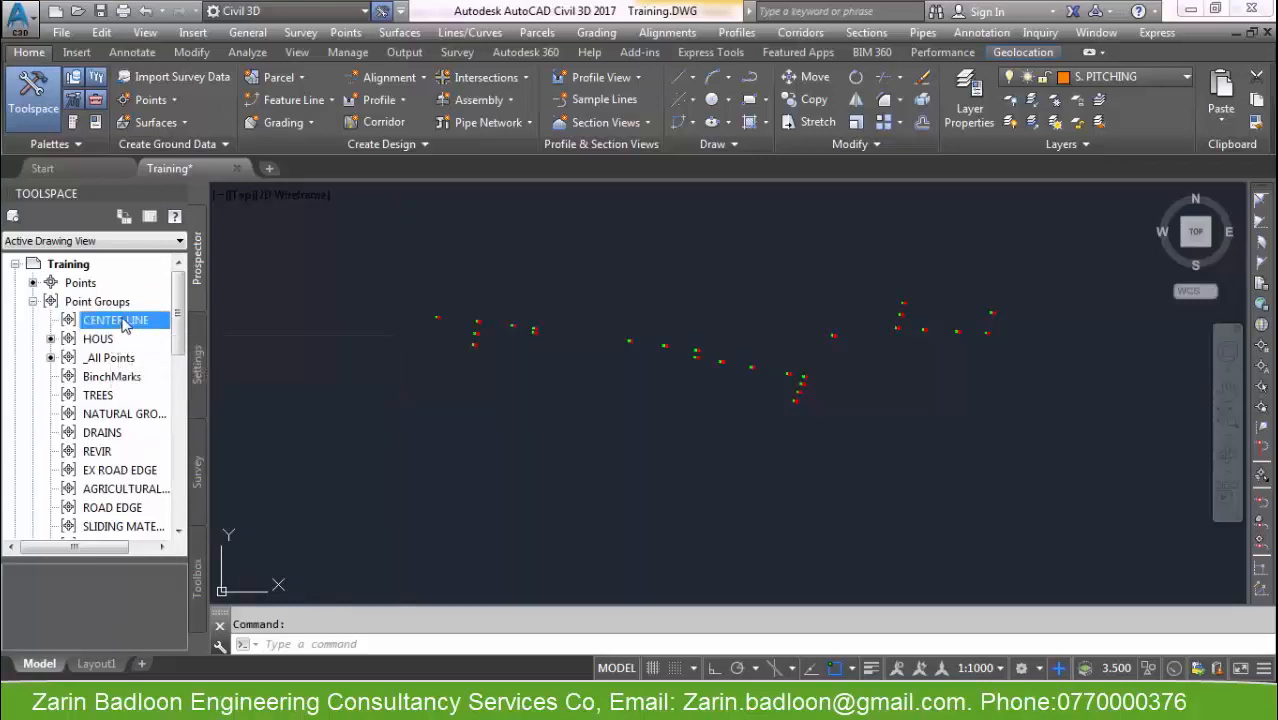
{"action": "right_click", "coordinate": [123, 324]}
{"action": "left_click", "coordinate": [195, 326]}
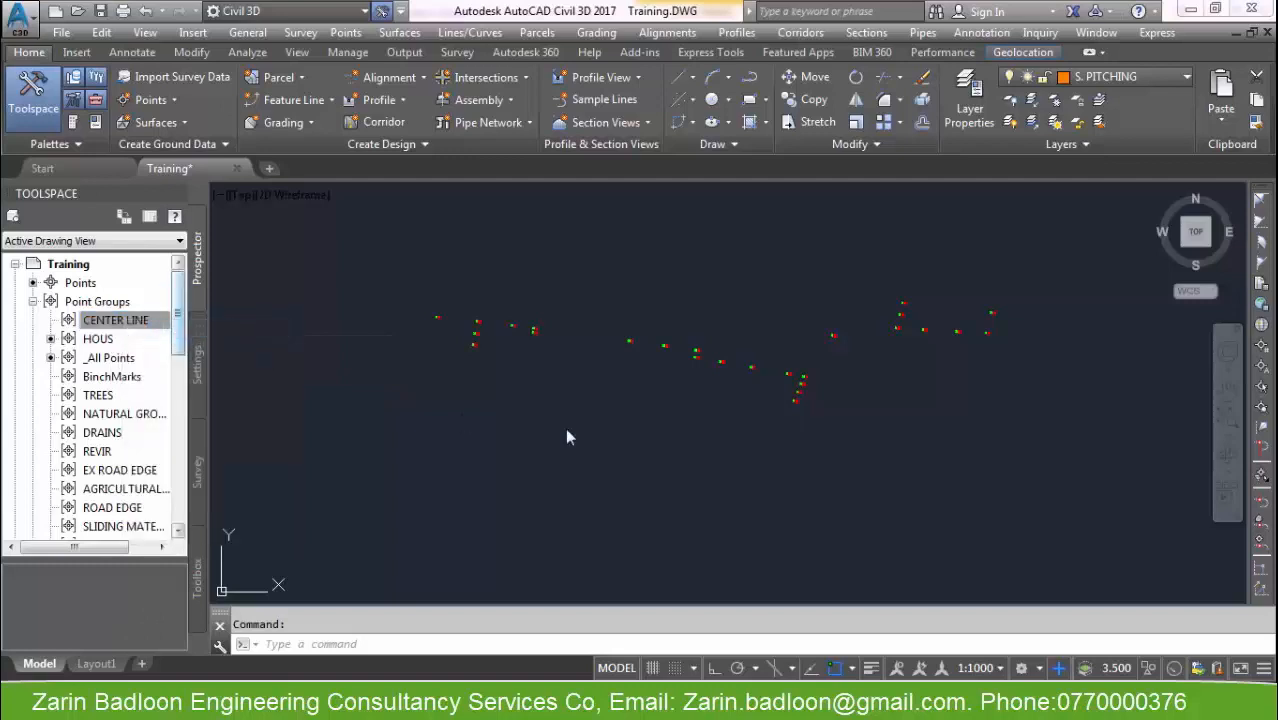
{"action": "left_click", "coordinate": [627, 257]}
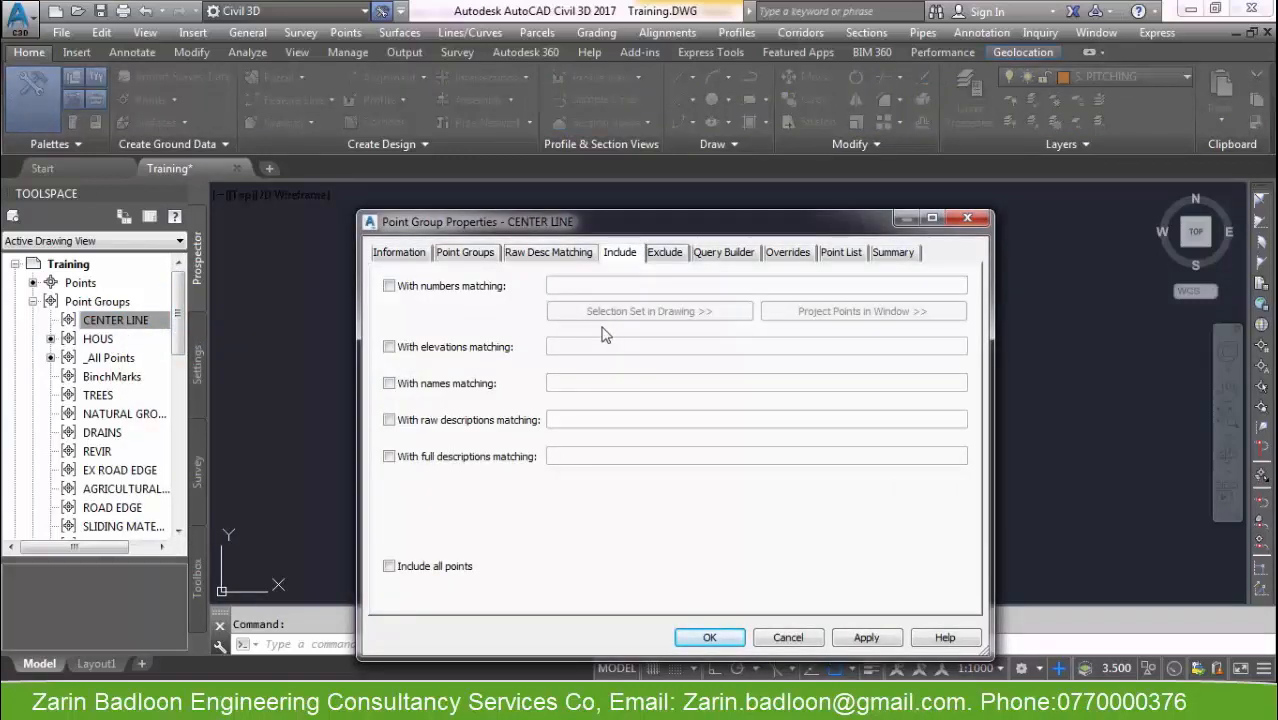
{"action": "left_click", "coordinate": [452, 420]}
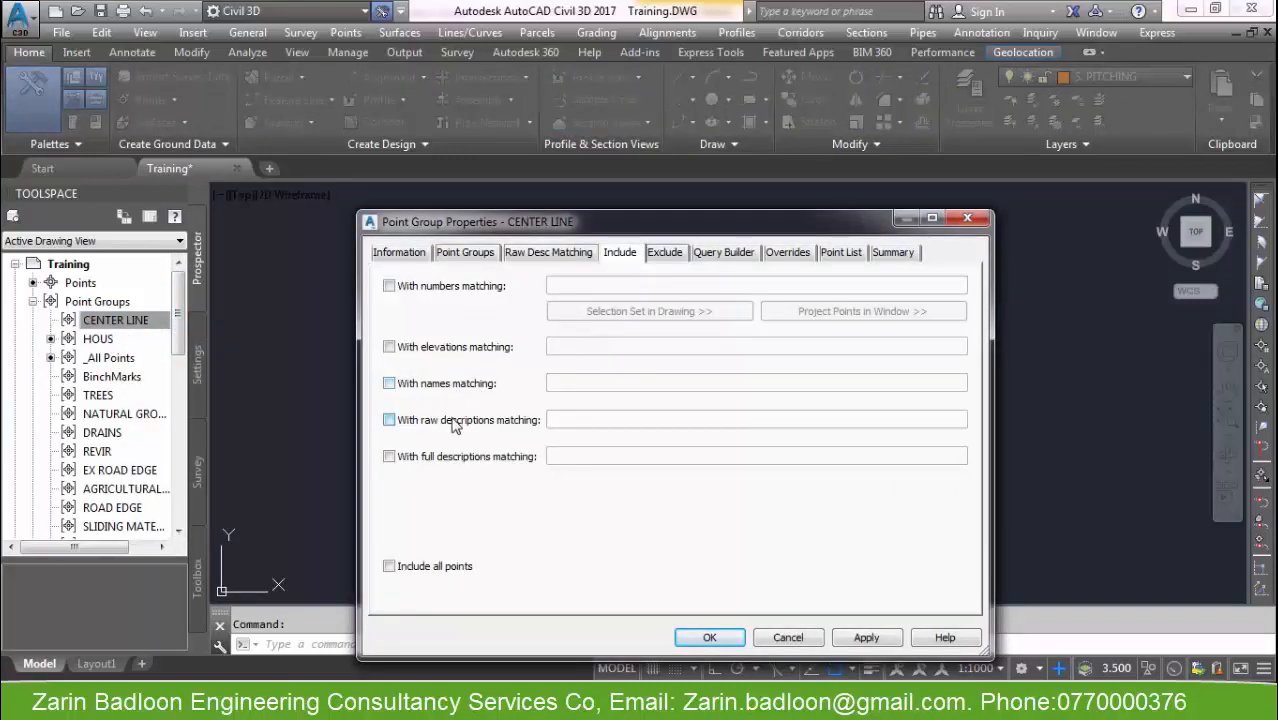
{"action": "left_click", "coordinate": [575, 421]}
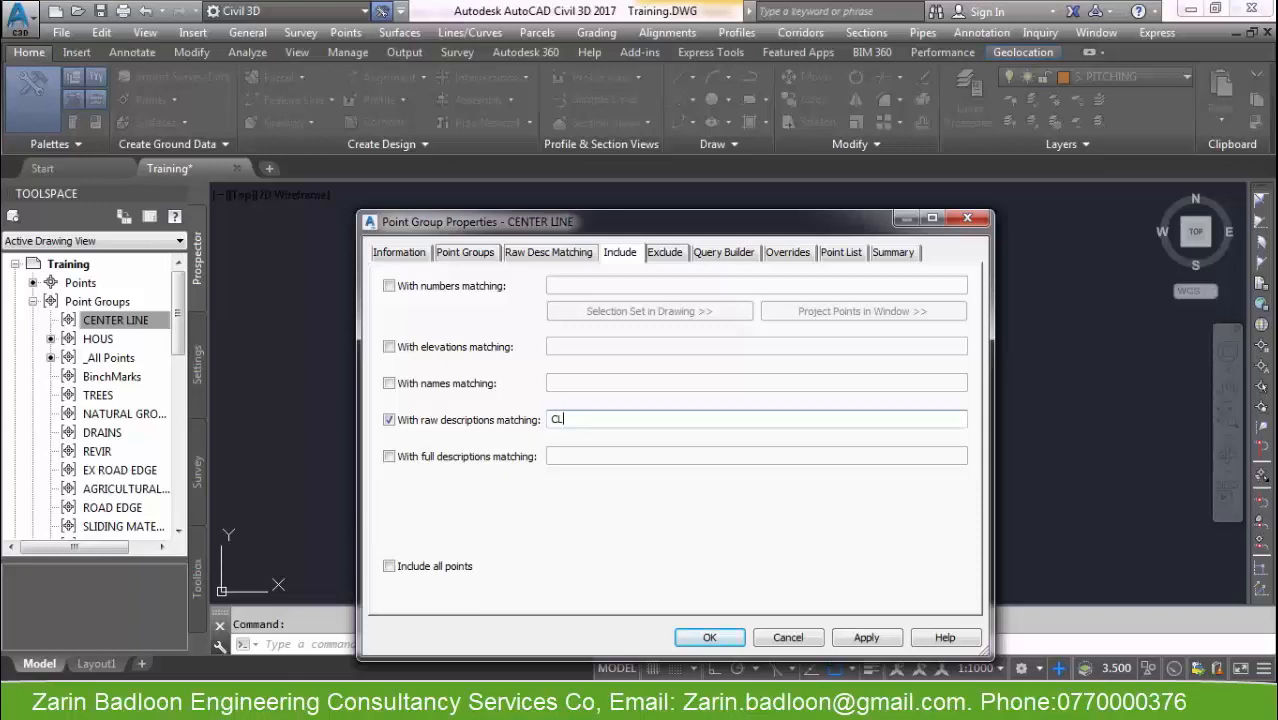
Check the group's point list, broaden the raw description filter to CL*, and accept the point group properties.
{"action": "left_click", "coordinate": [846, 255]}
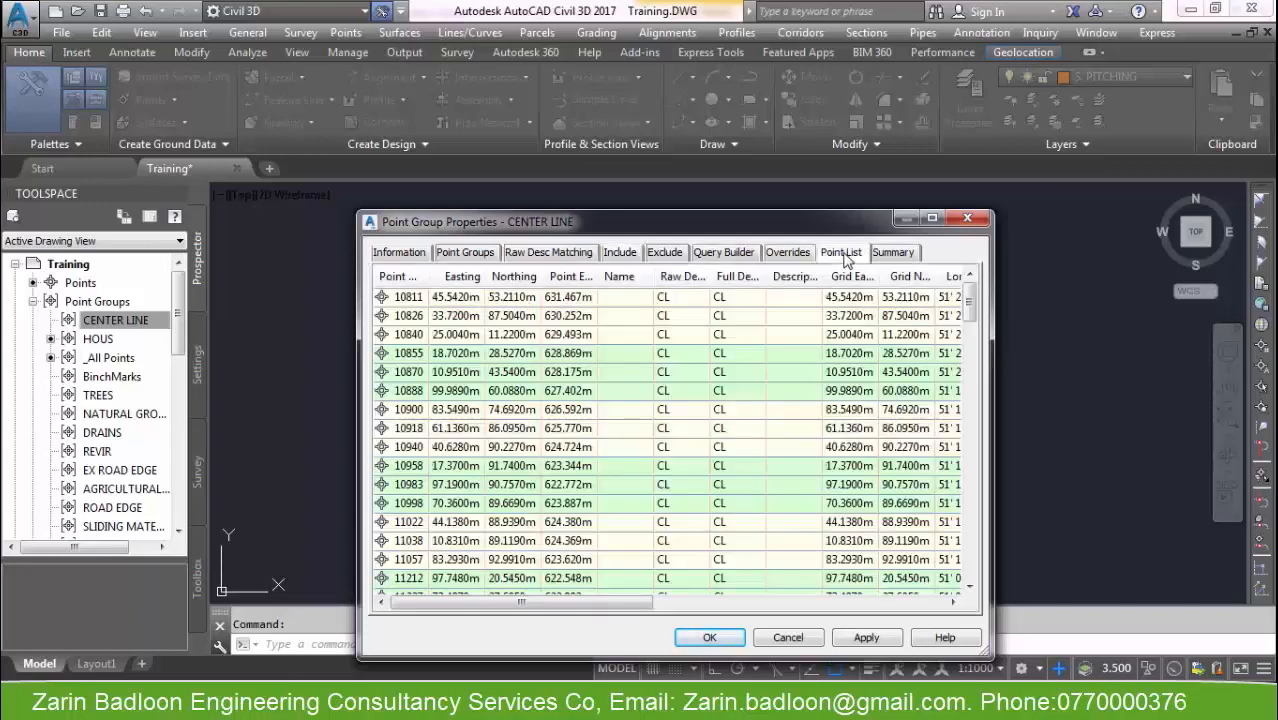
{"action": "left_click", "coordinate": [714, 372]}
{"action": "scroll", "coordinate": [716, 380], "scroll_direction": "down", "scroll_amount": 15}
{"action": "scroll", "coordinate": [718, 388], "scroll_direction": "up", "scroll_amount": 5}
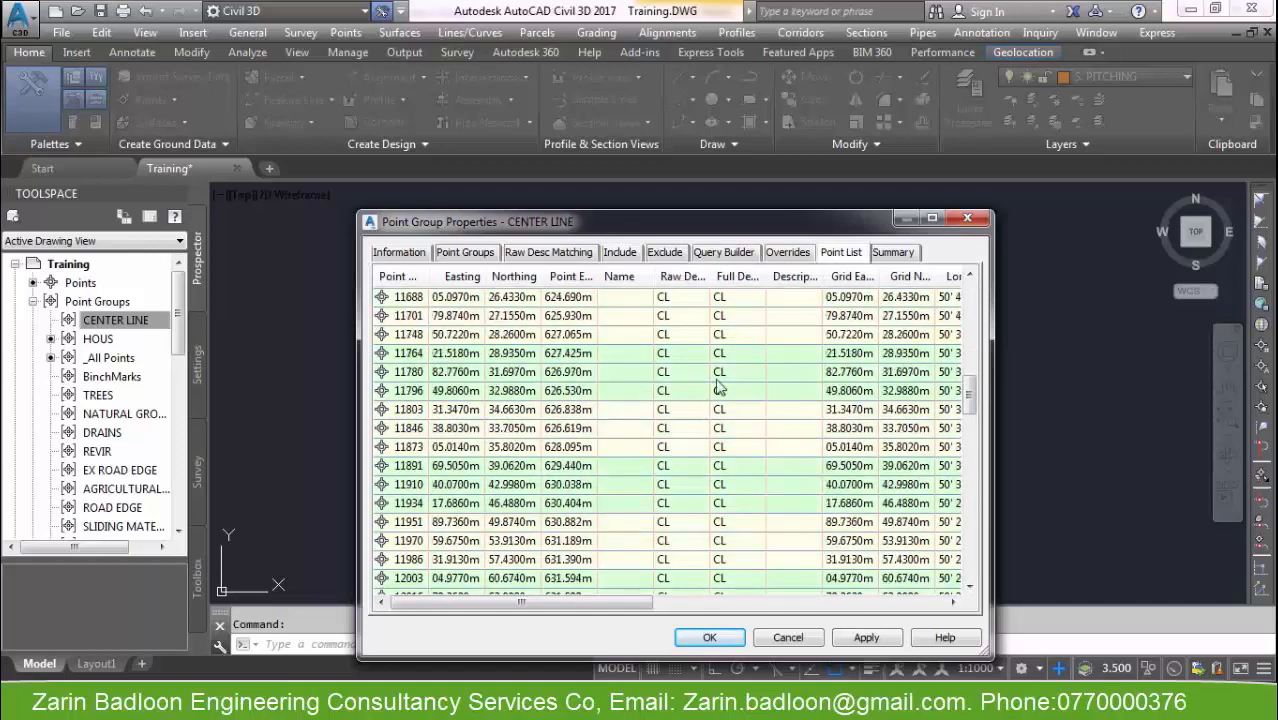
{"action": "scroll", "coordinate": [718, 388], "scroll_direction": "up", "scroll_amount": 5}
{"action": "left_click", "coordinate": [612, 253]}
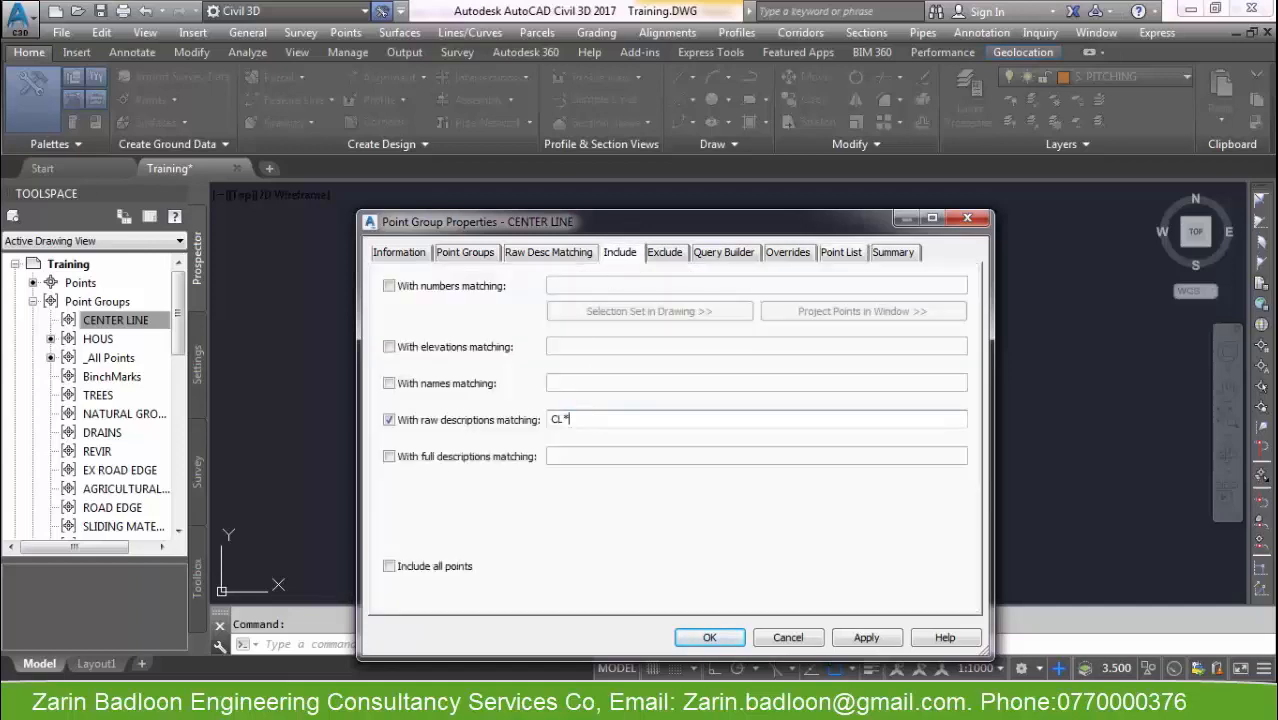
{"action": "left_click", "coordinate": [842, 255]}
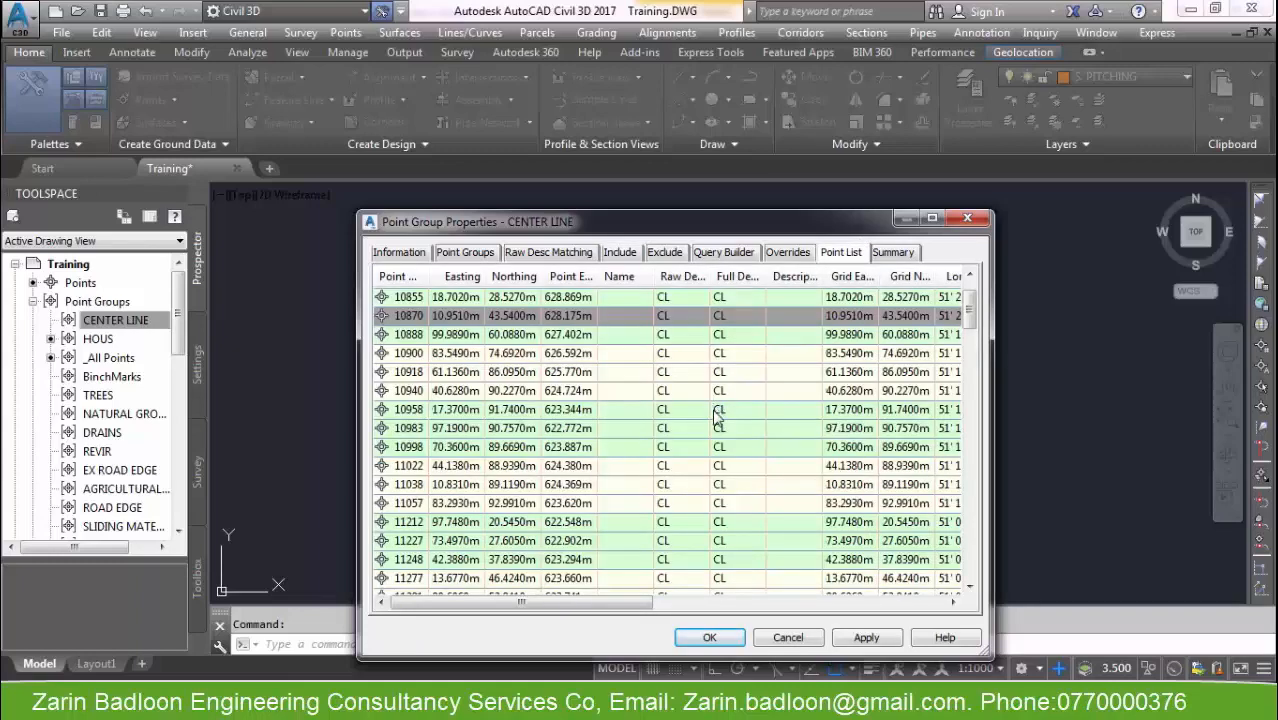
{"action": "left_click_drag", "start_coordinate": [975, 317], "coordinate": [976, 570]}
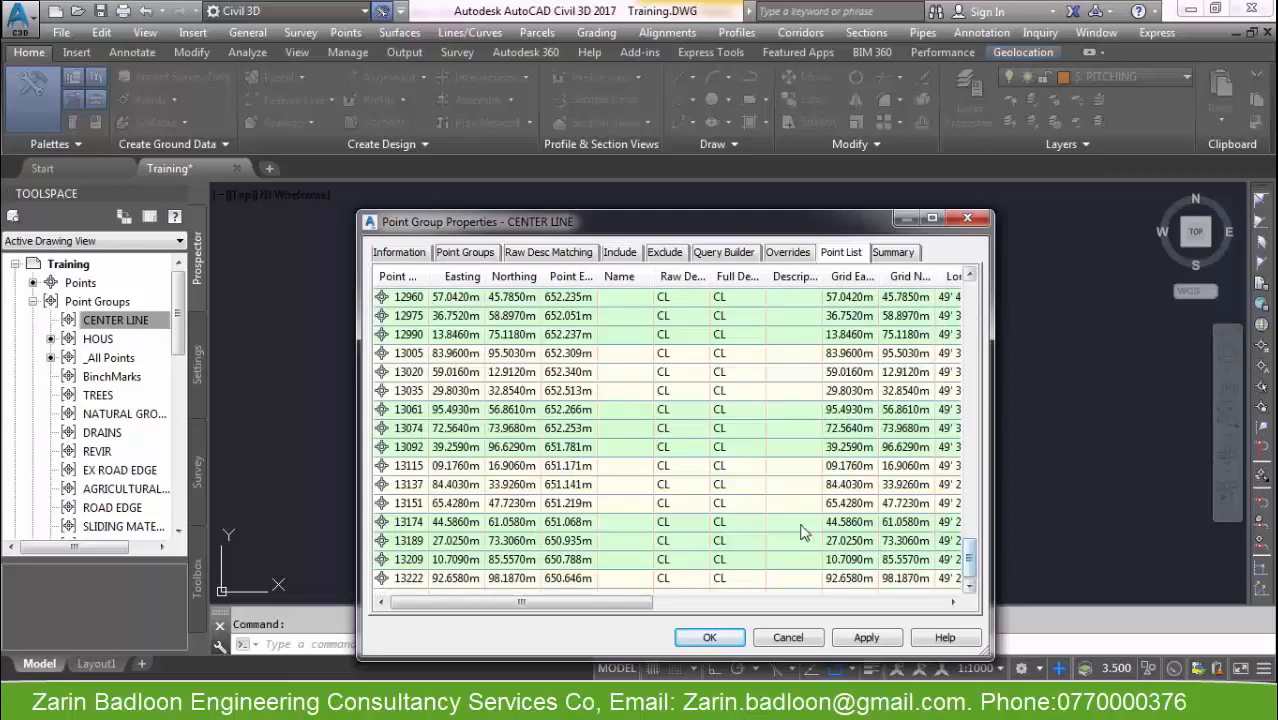
{"action": "left_click", "coordinate": [710, 638]}
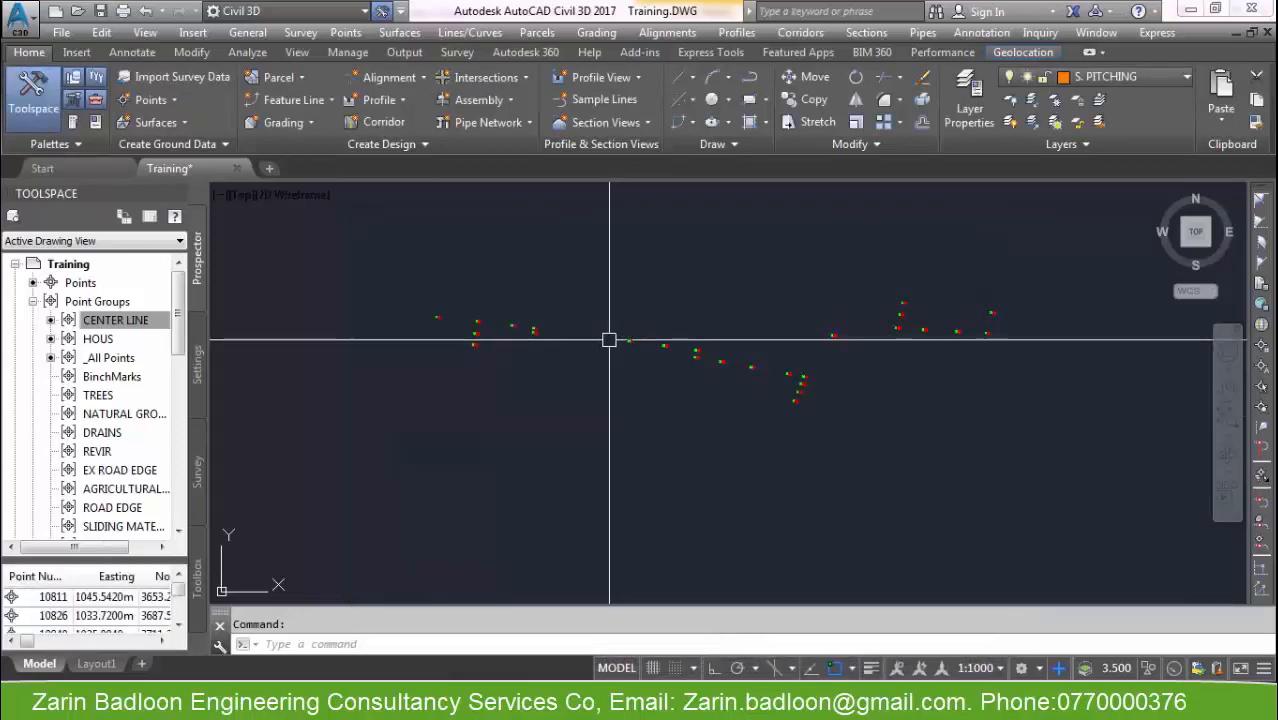
{"action": "scroll", "coordinate": [531, 311], "scroll_direction": "up", "scroll_amount": 8}
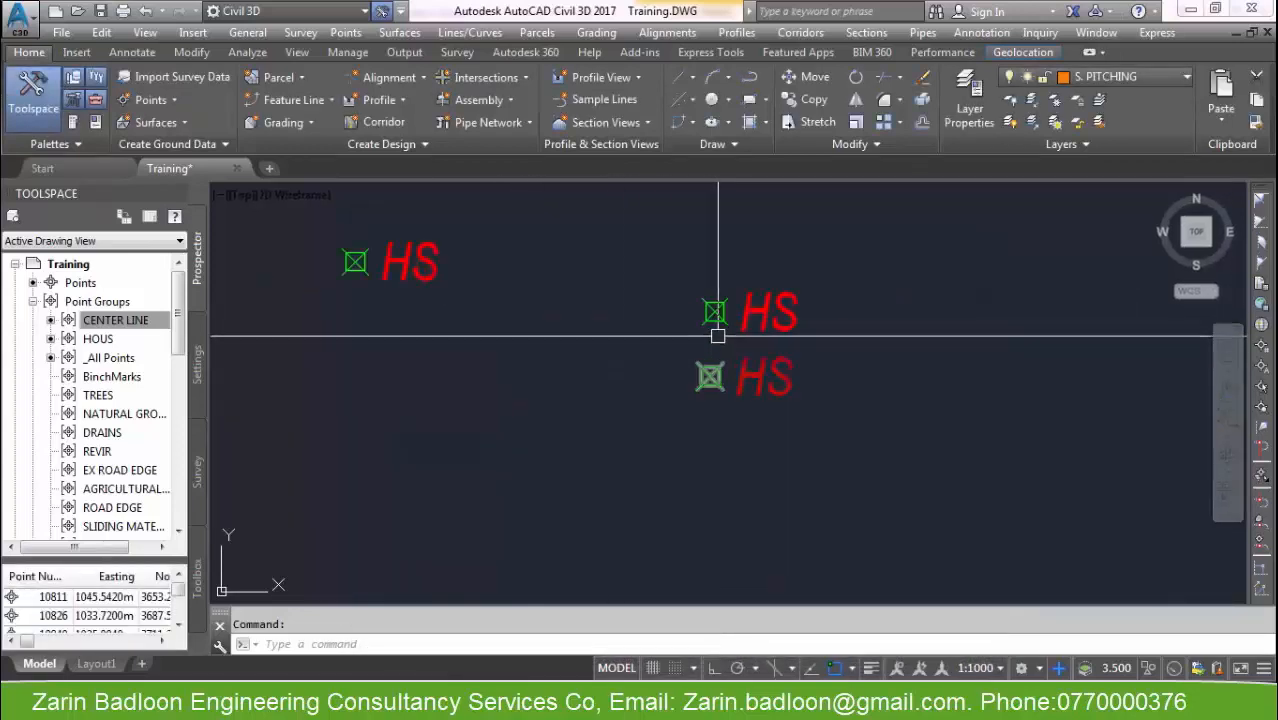
{"action": "scroll", "coordinate": [657, 352], "scroll_direction": "down", "scroll_amount": 8}
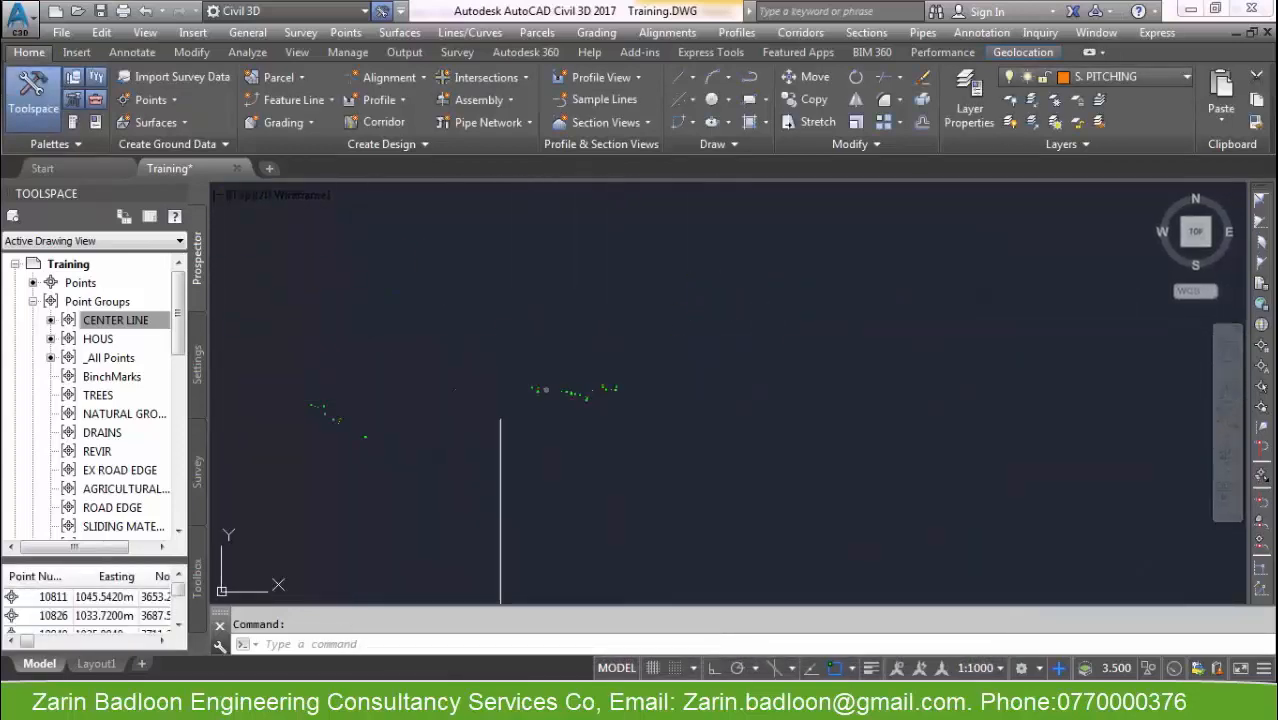
{"action": "left_click", "coordinate": [108, 324]}
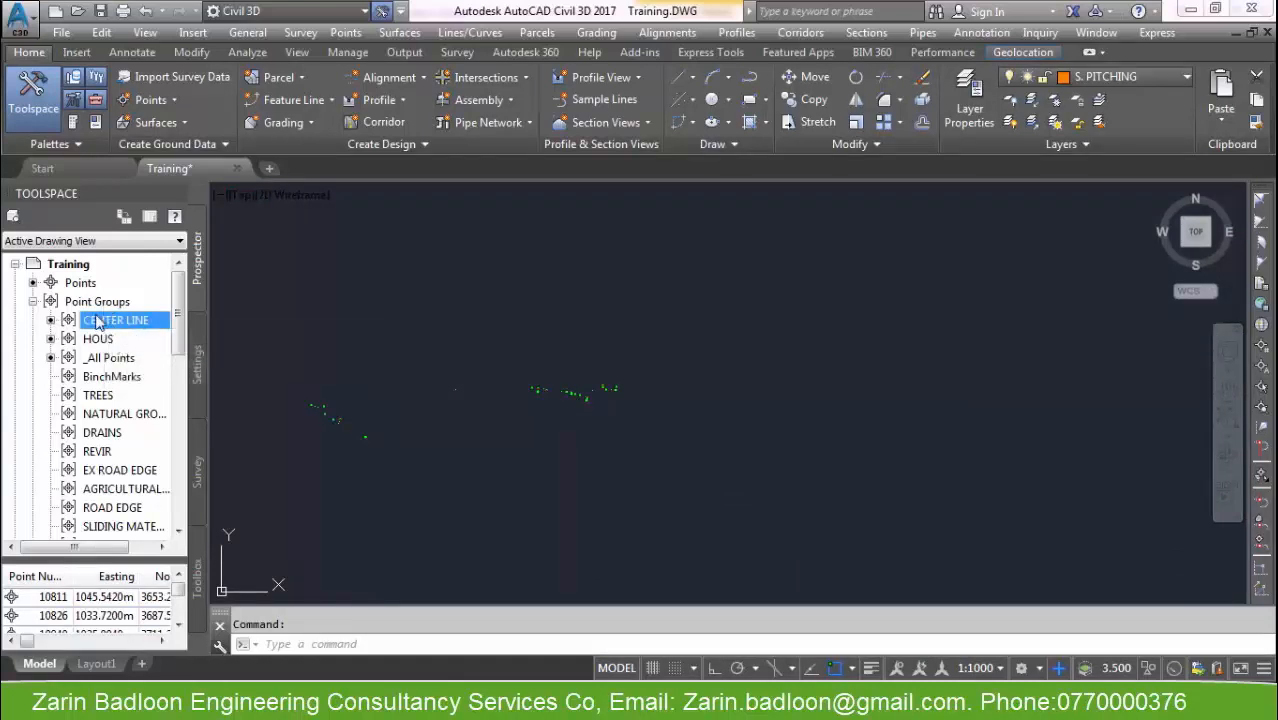
{"action": "right_click", "coordinate": [97, 322]}
{"action": "left_click", "coordinate": [160, 285]}
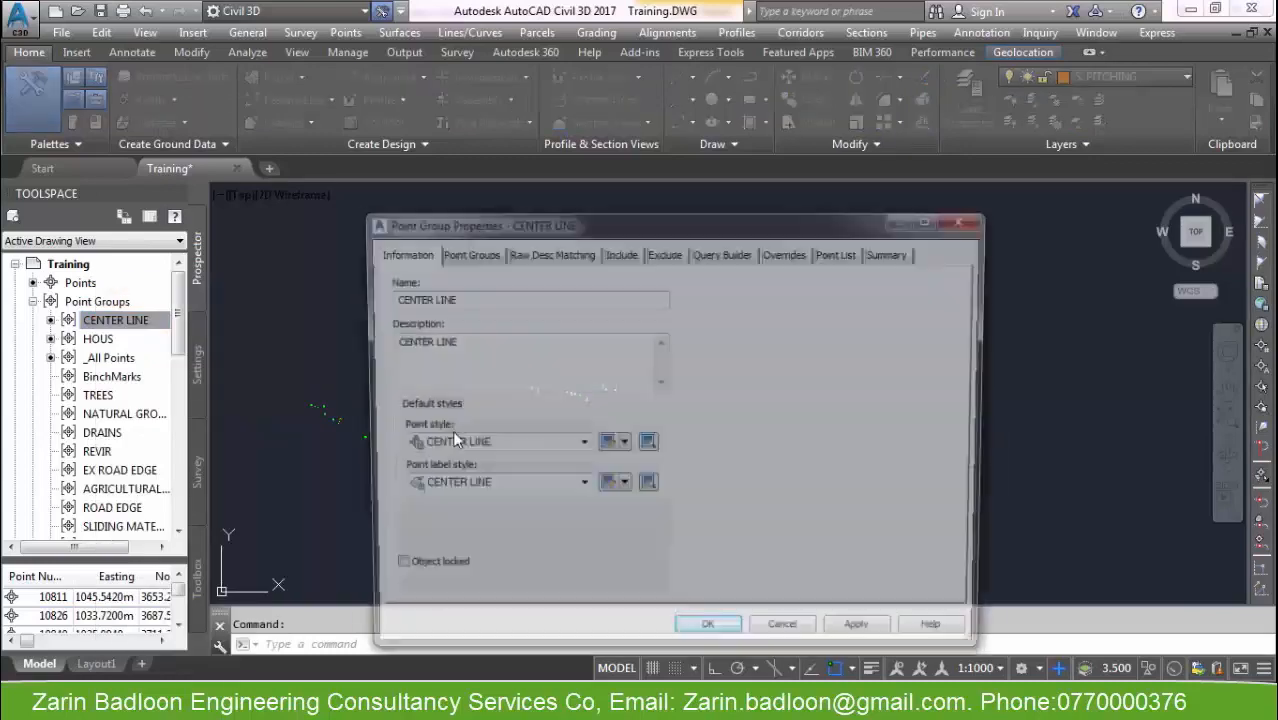
{"action": "left_click", "coordinate": [815, 640]}
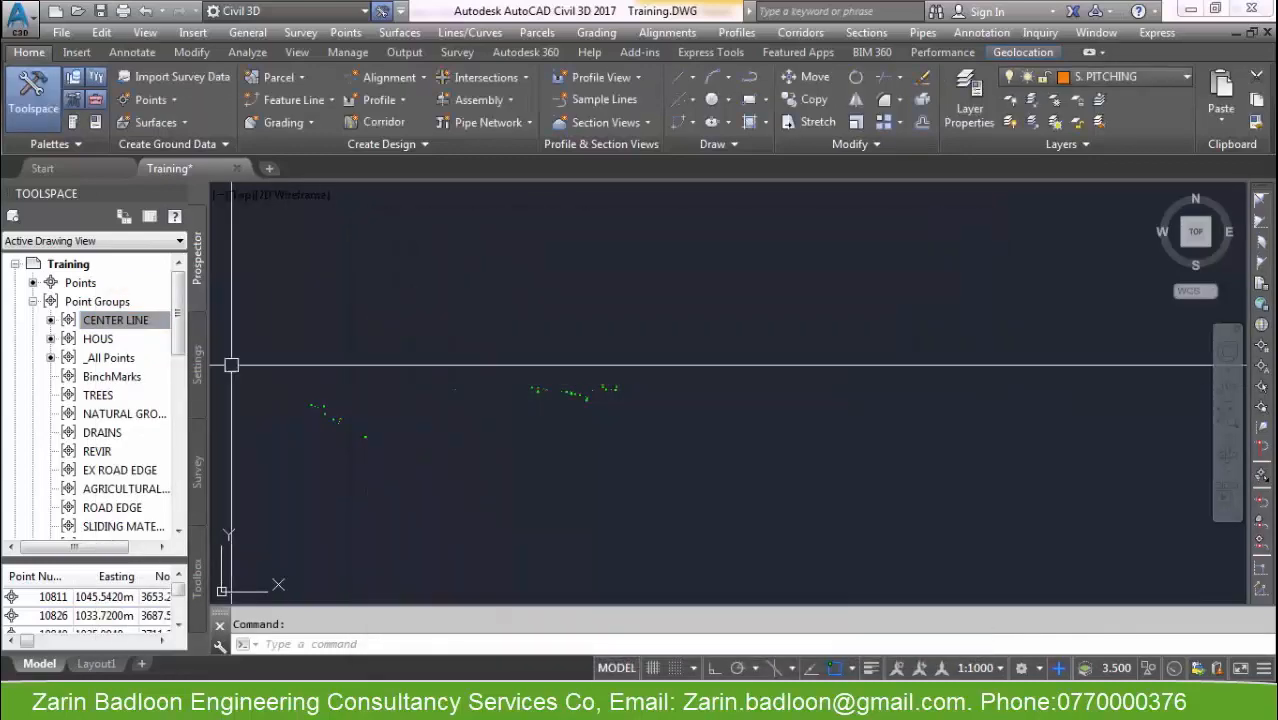
Place CENTER LINE first in the point group display order and apply the order to the drawing.
{"action": "right_click", "coordinate": [118, 303]}
{"action": "left_click", "coordinate": [244, 313]}
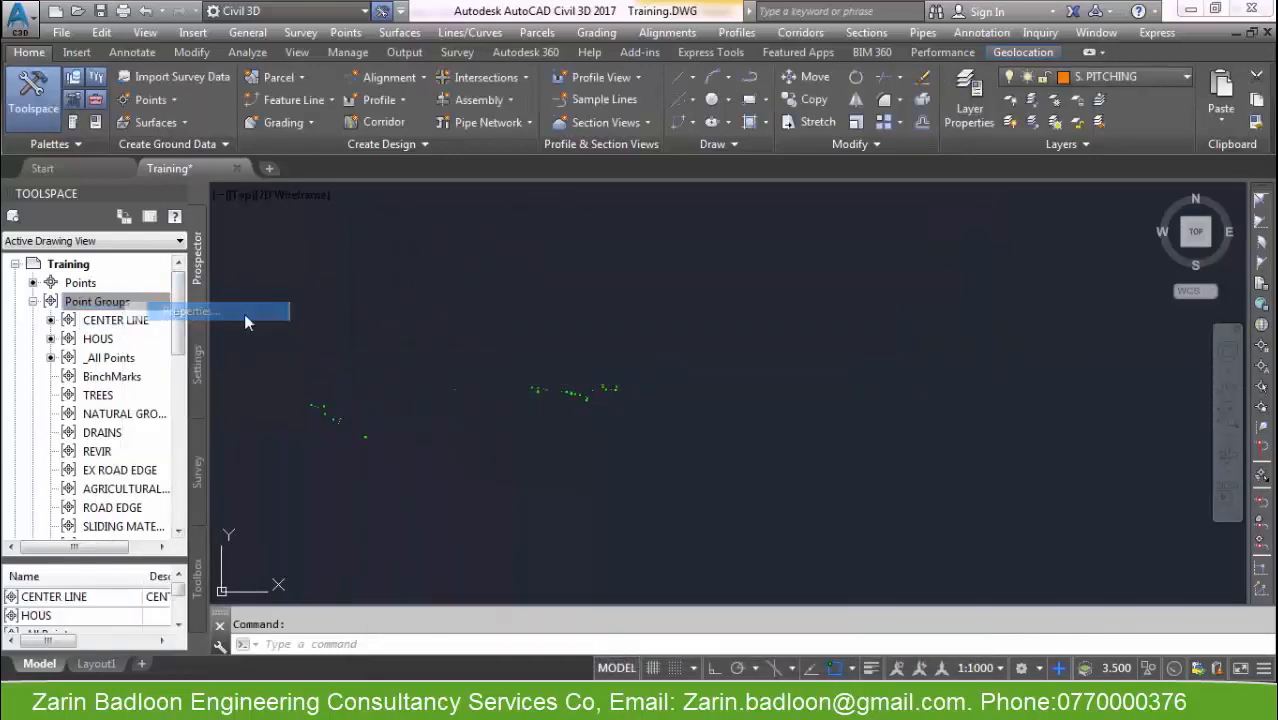
{"action": "left_click", "coordinate": [540, 318]}
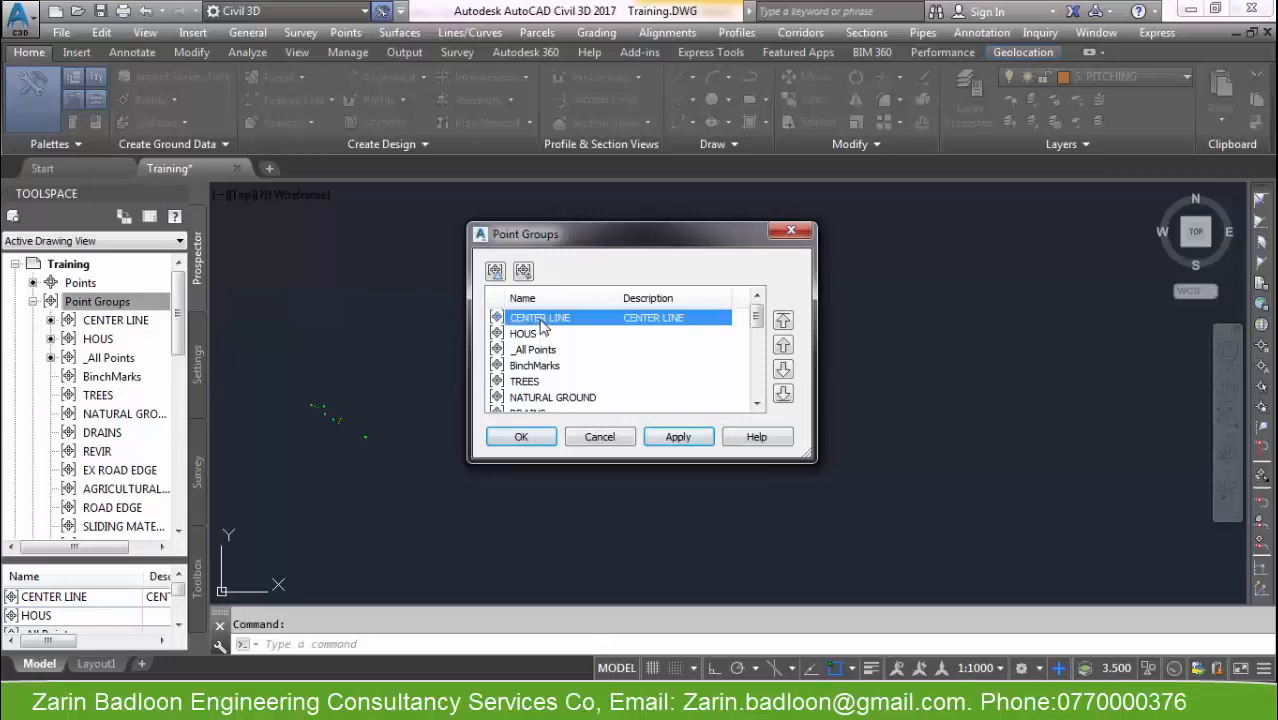
{"action": "left_click", "coordinate": [785, 395]}
{"action": "left_click", "coordinate": [782, 322]}
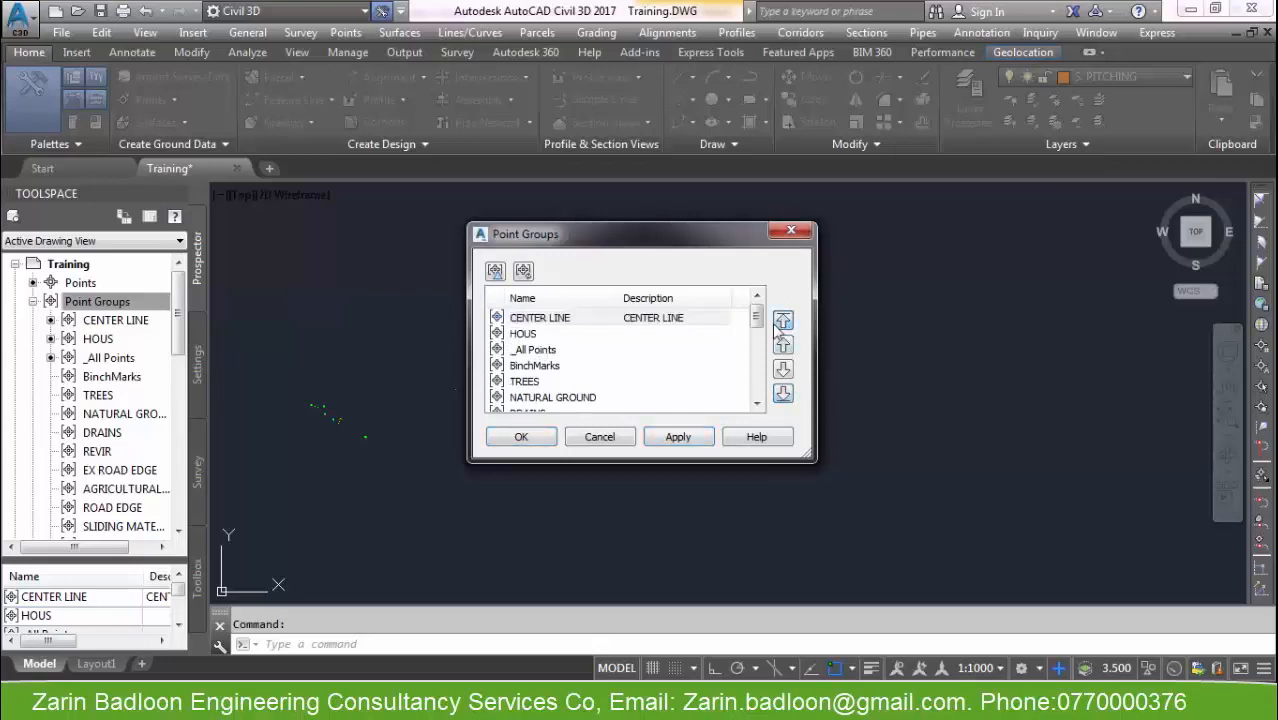
{"action": "left_click", "coordinate": [708, 443]}
{"action": "left_click", "coordinate": [521, 437]}
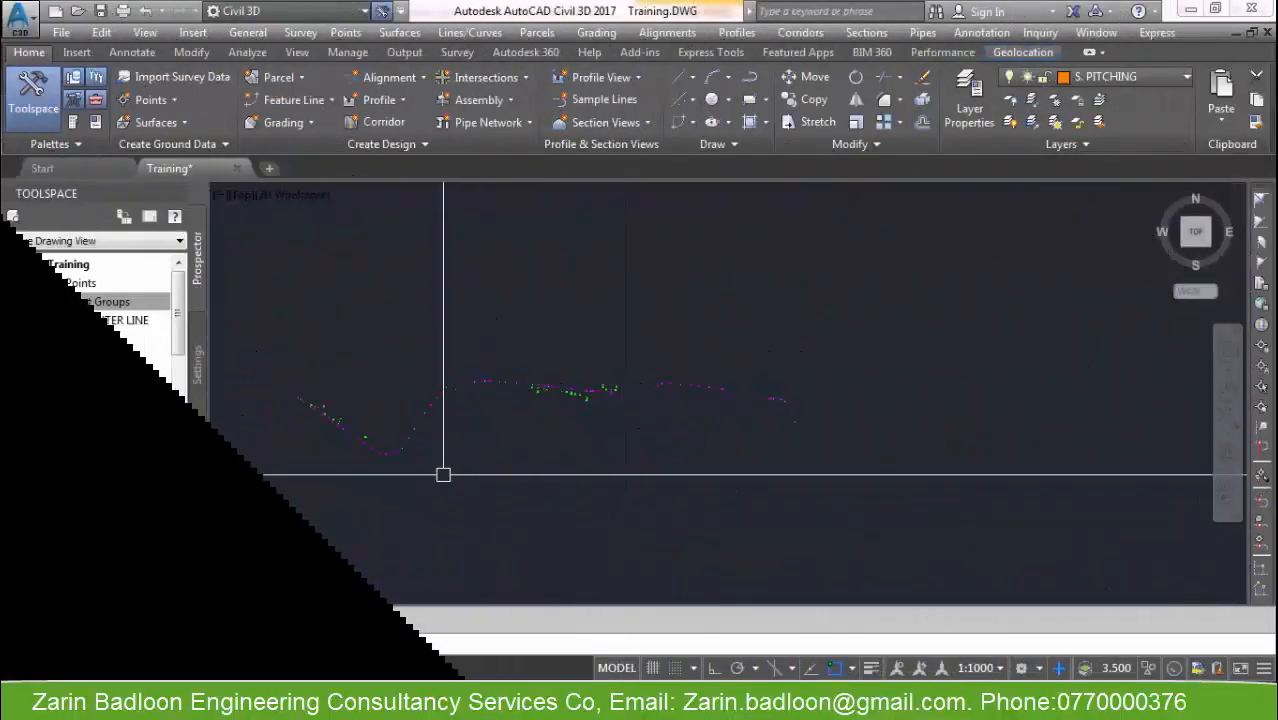
Examine where CENTER LINE and HOUS stand in the point group display order, and inspect their points along the road in the drawing.
{"action": "scroll", "coordinate": [502, 412], "scroll_direction": "up", "scroll_amount": 5}
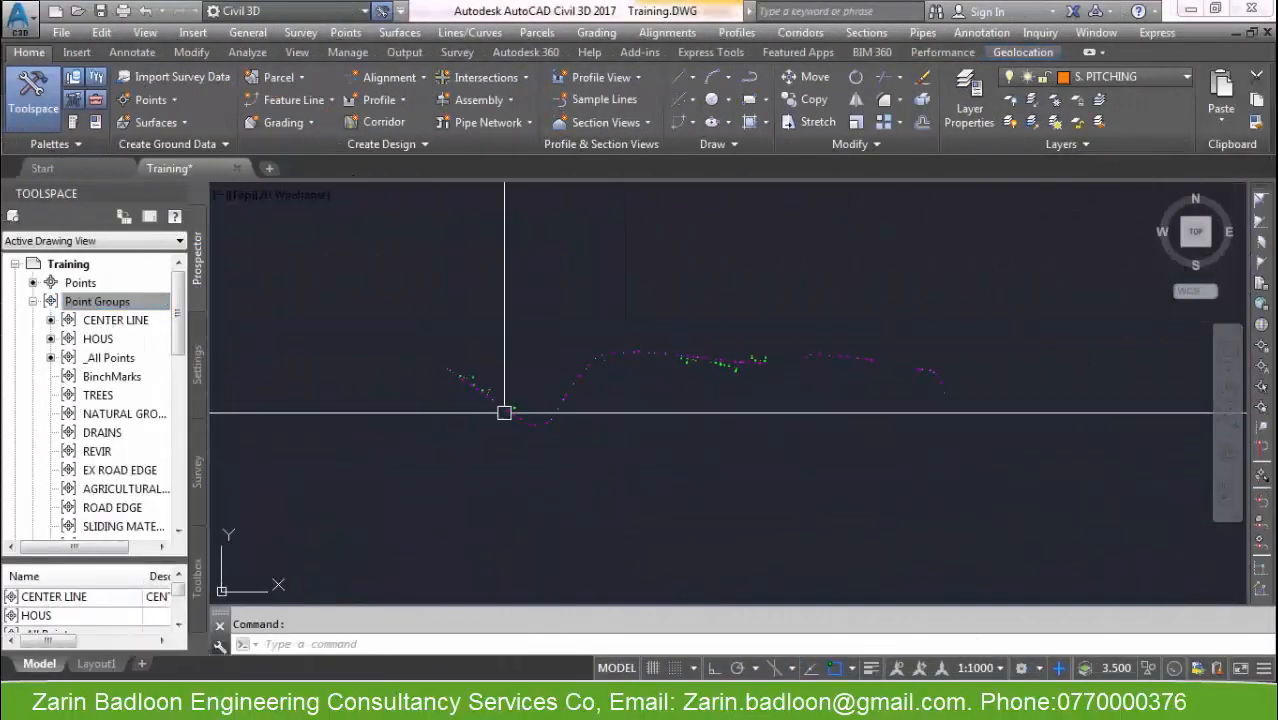
{"action": "scroll", "coordinate": [530, 475], "scroll_direction": "down", "scroll_amount": 6}
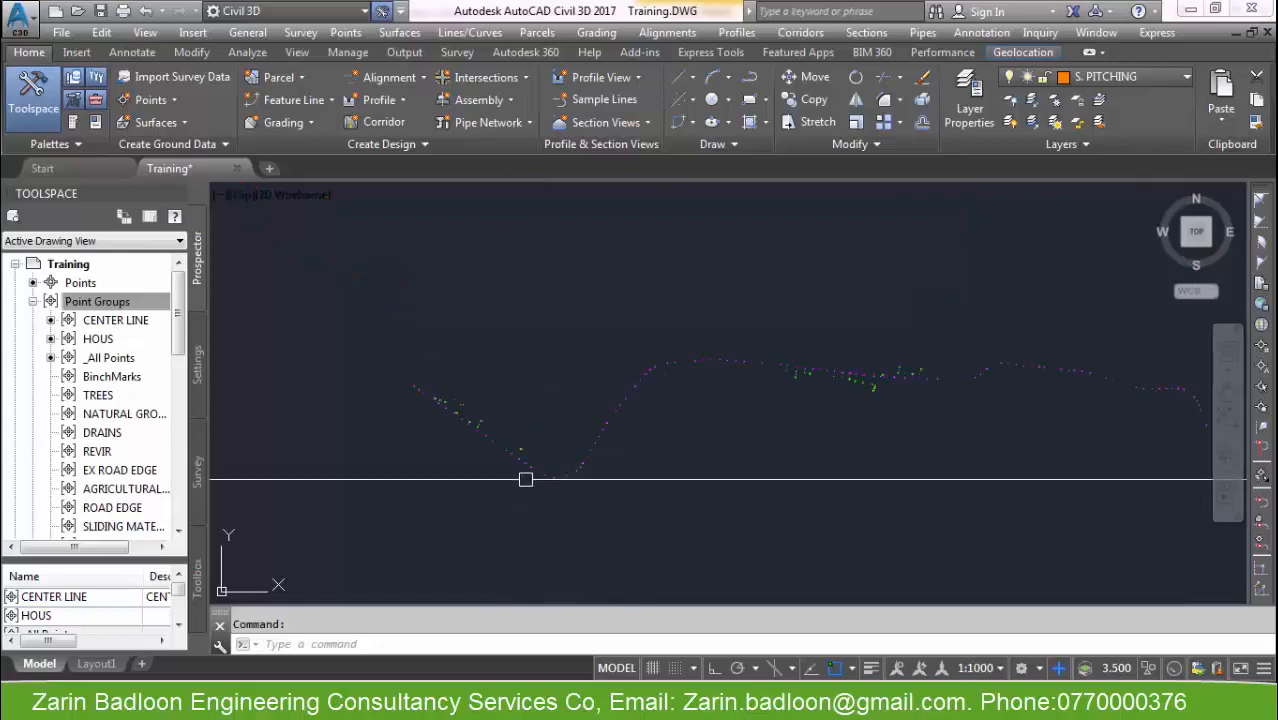
{"action": "scroll", "coordinate": [388, 415], "scroll_direction": "up", "scroll_amount": 3}
{"action": "right_click", "coordinate": [150, 303]}
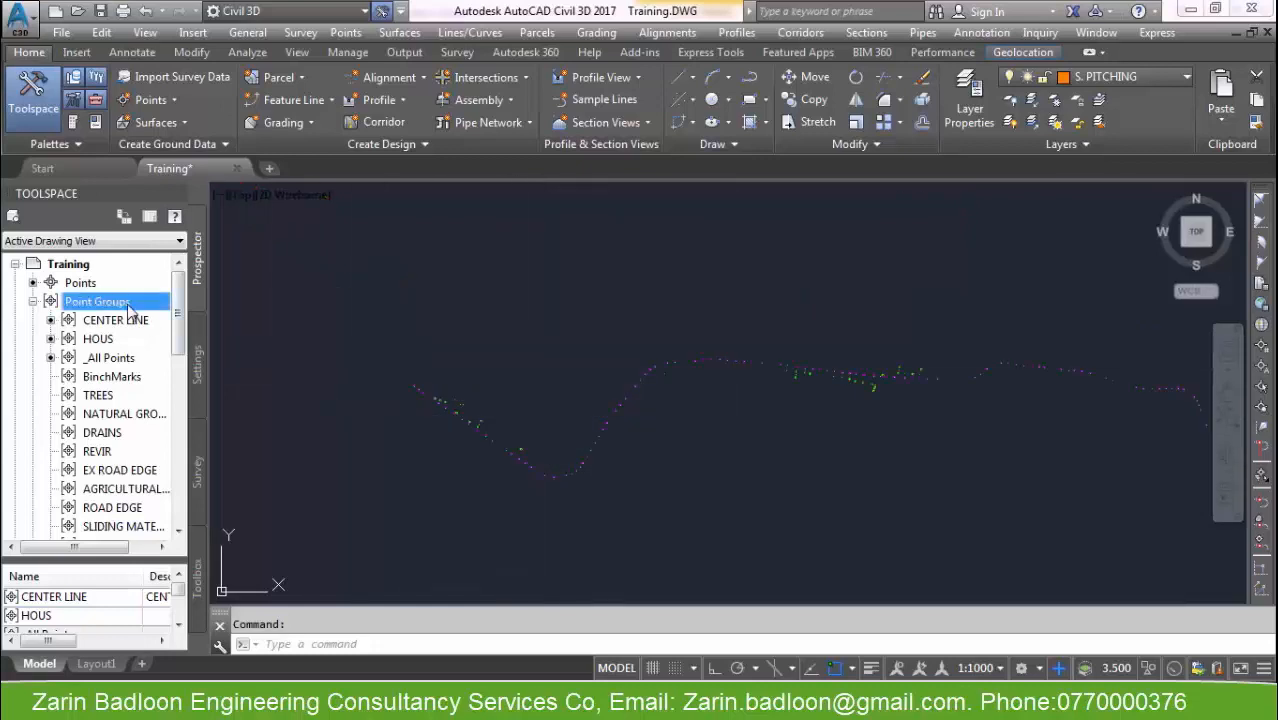
{"action": "left_click", "coordinate": [195, 316]}
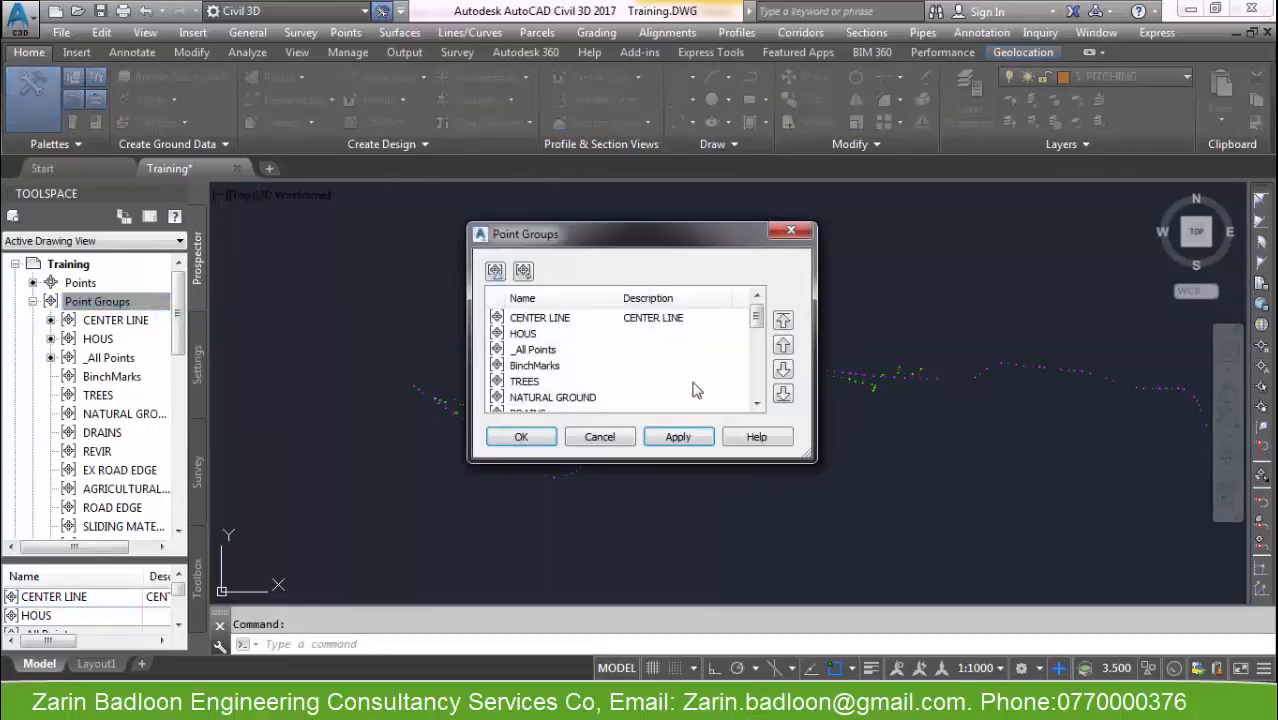
{"action": "left_click", "coordinate": [547, 324]}
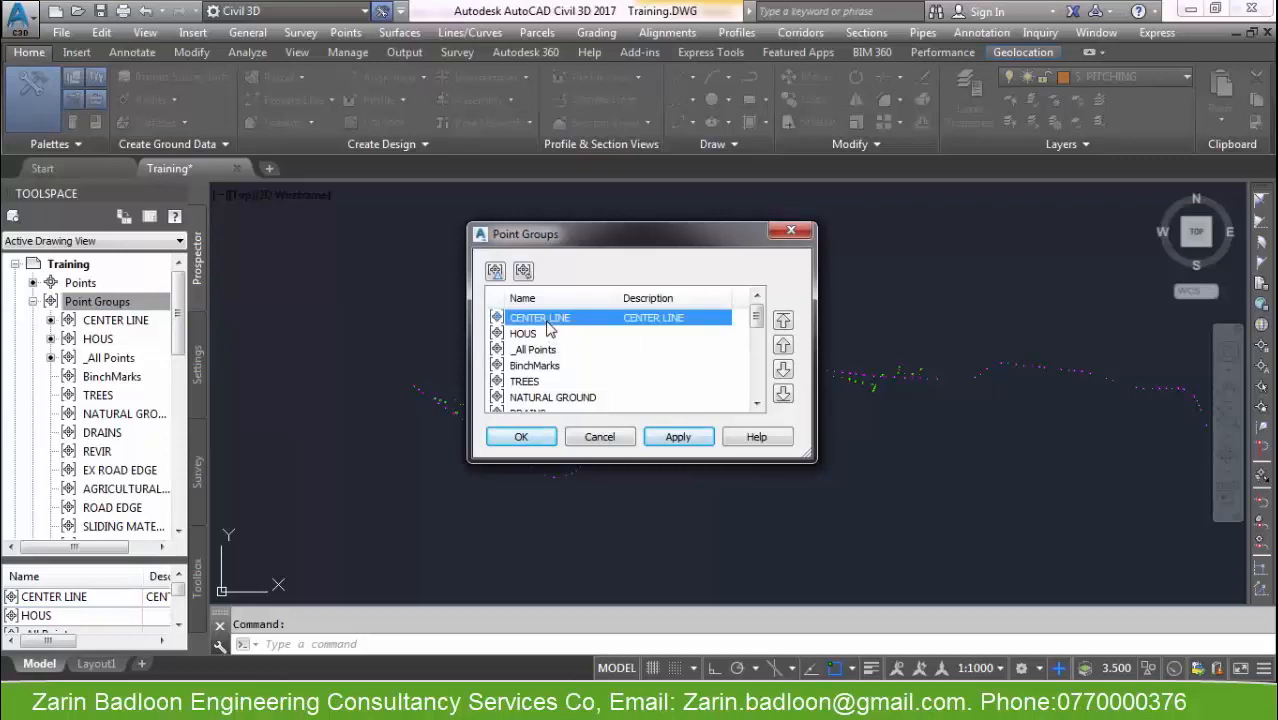
{"action": "left_click", "coordinate": [558, 334]}
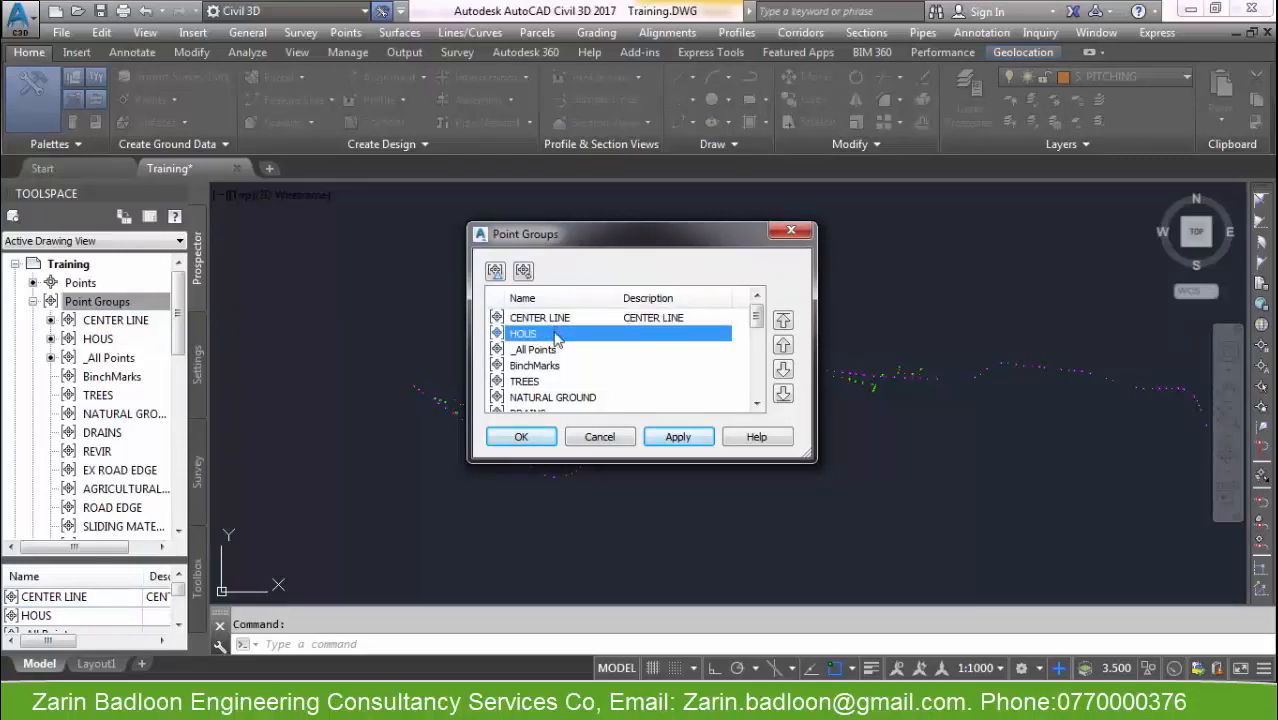
{"action": "left_click", "coordinate": [545, 320]}
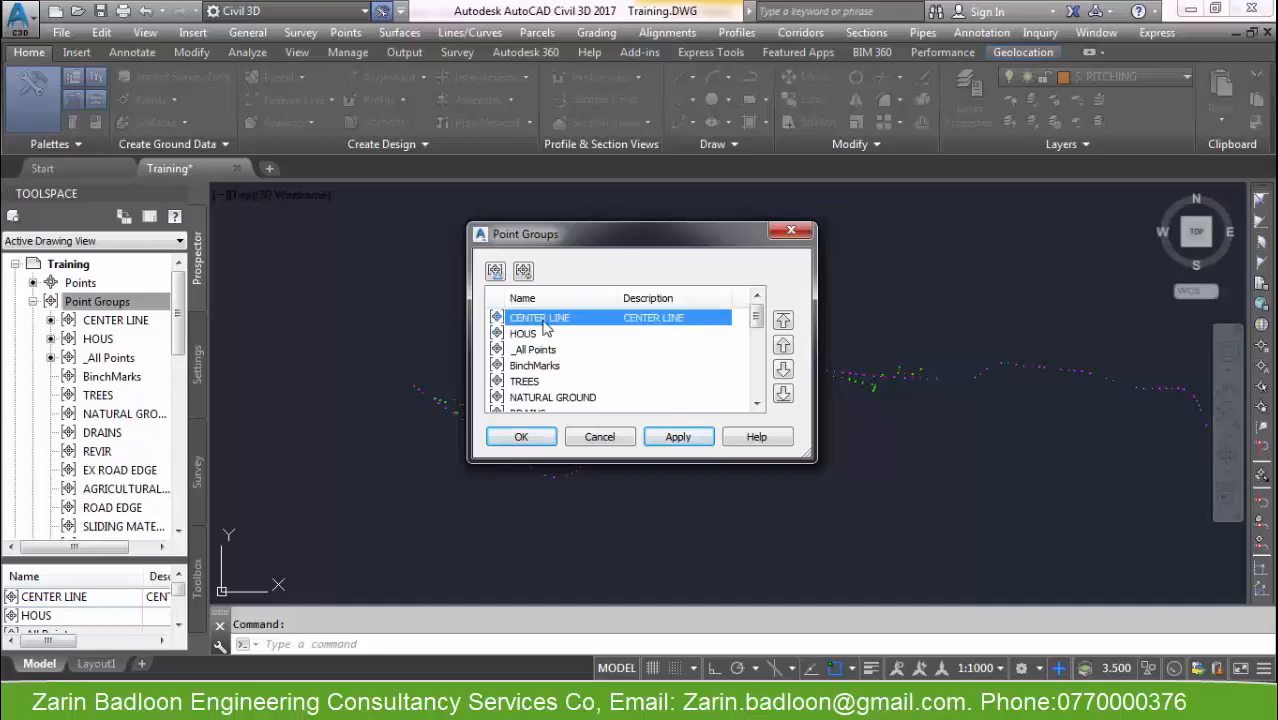
{"action": "left_click", "coordinate": [617, 440]}
{"action": "scroll", "coordinate": [462, 442], "scroll_direction": "up", "scroll_amount": 3}
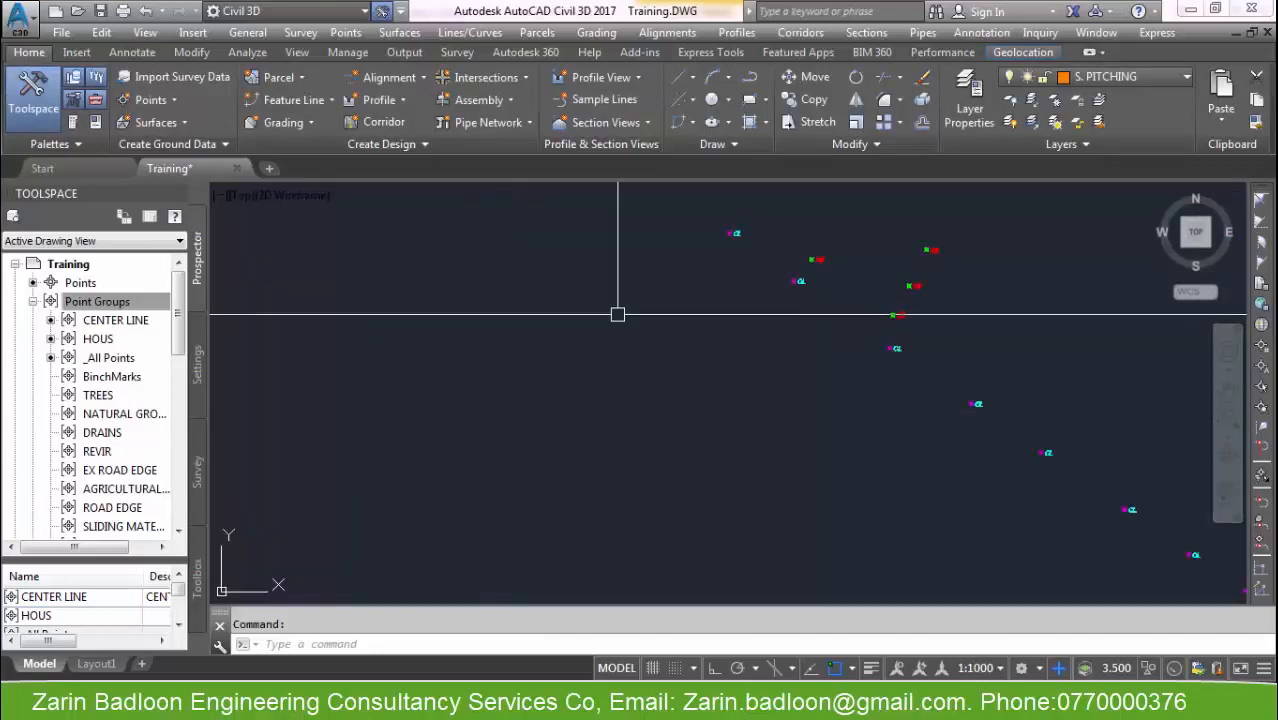
{"action": "scroll", "coordinate": [617, 314], "scroll_direction": "down", "scroll_amount": 4}
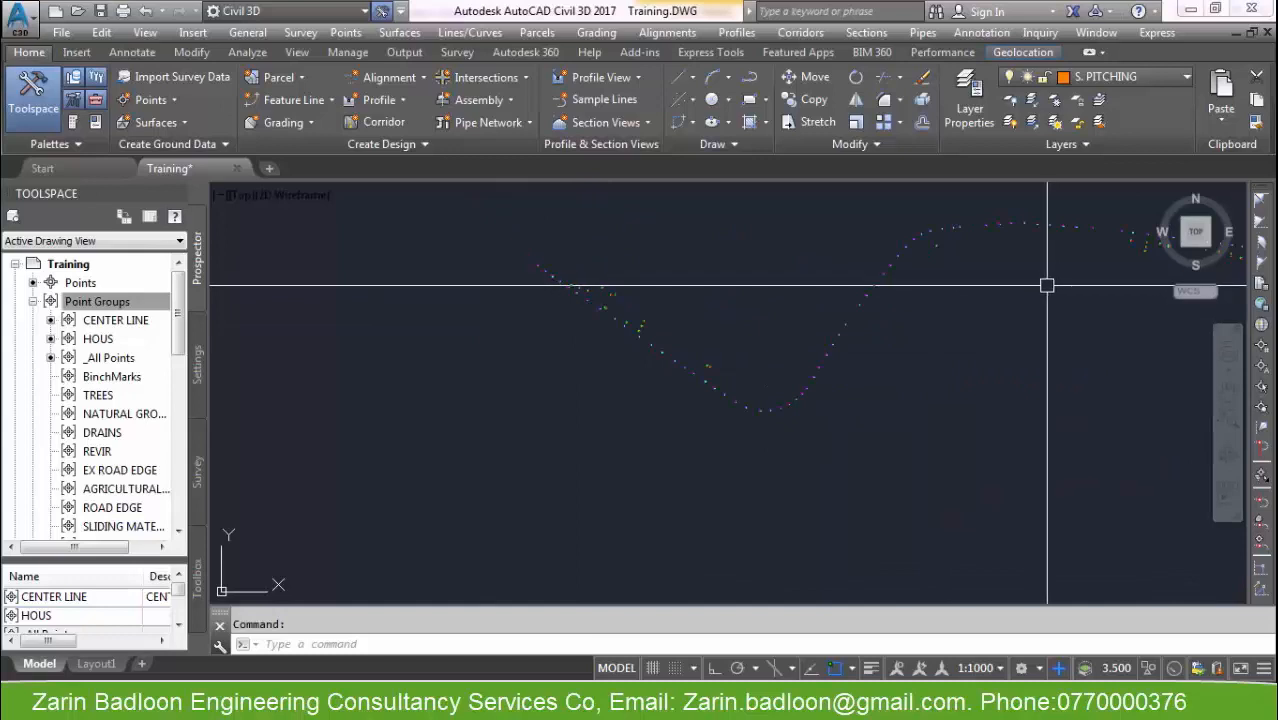
{"action": "middle_click_drag", "start_coordinate": [962, 348], "coordinate": [827, 432]}
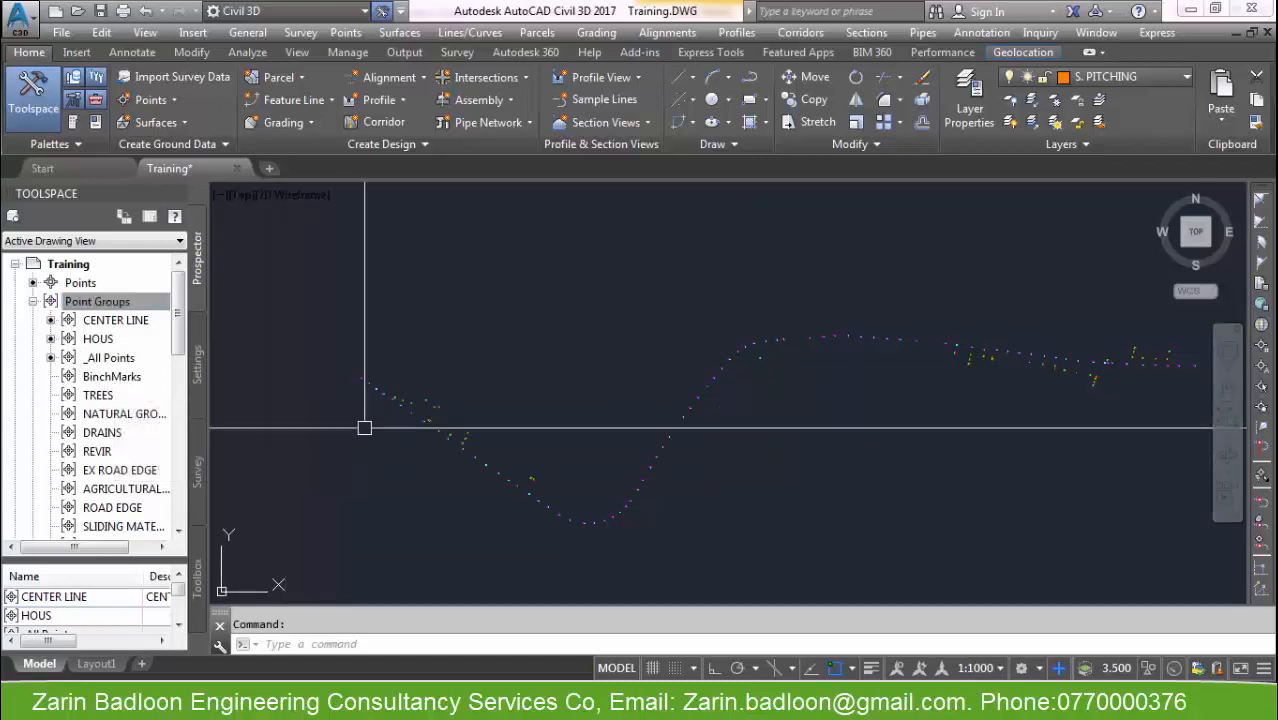
Review the BinchMarks point group's include filters and point list, and accept its properties to update the group.
{"action": "left_click", "coordinate": [89, 377]}
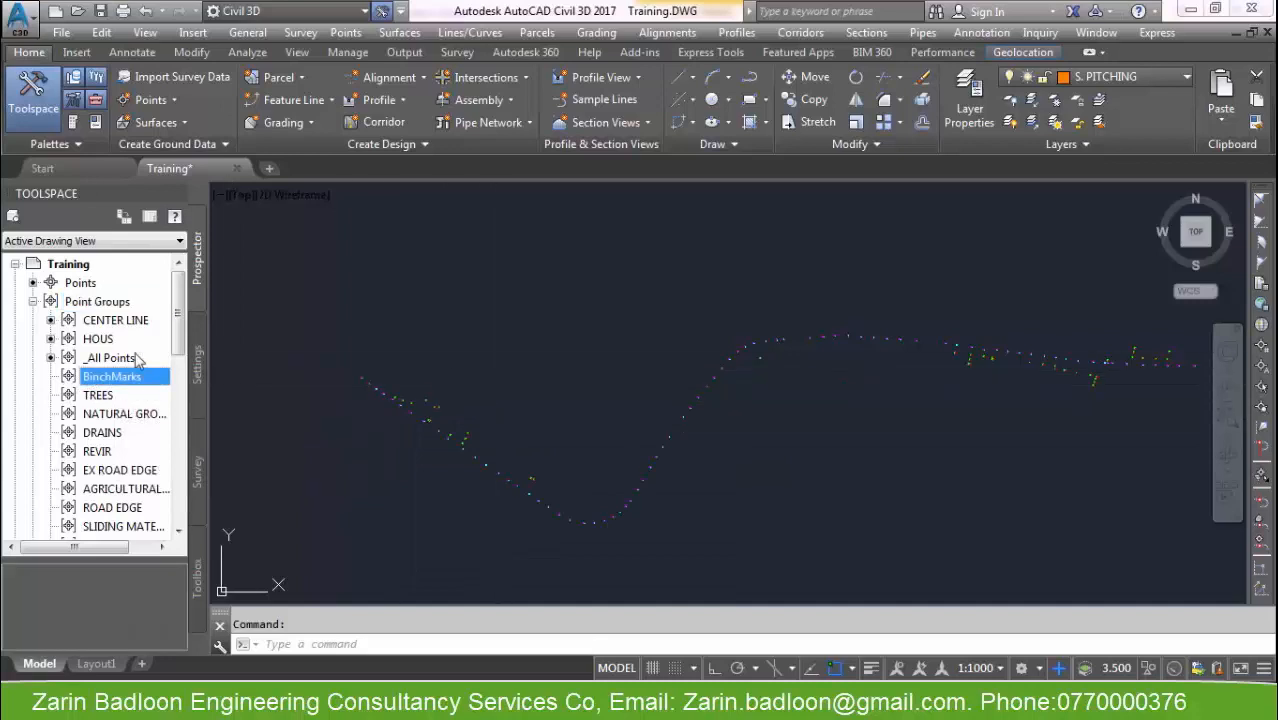
{"action": "right_click", "coordinate": [112, 377]}
{"action": "left_click", "coordinate": [177, 379]}
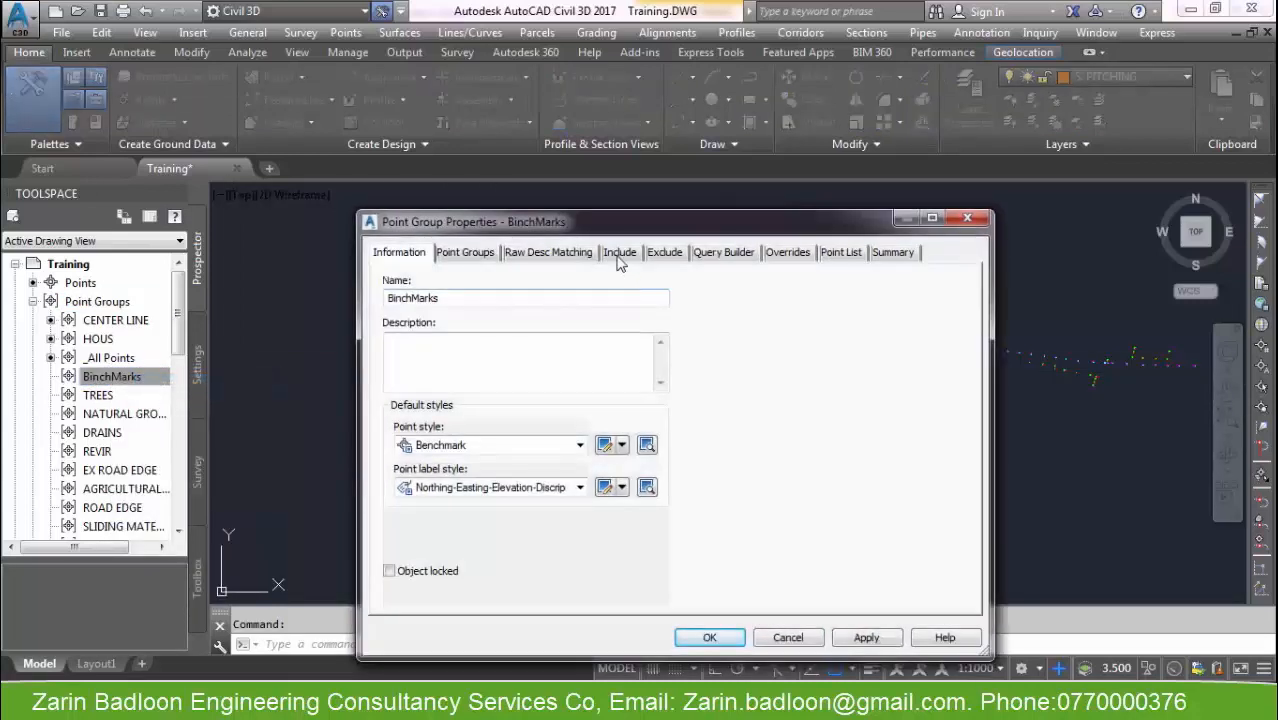
{"action": "left_click", "coordinate": [619, 254]}
{"action": "left_click", "coordinate": [840, 253]}
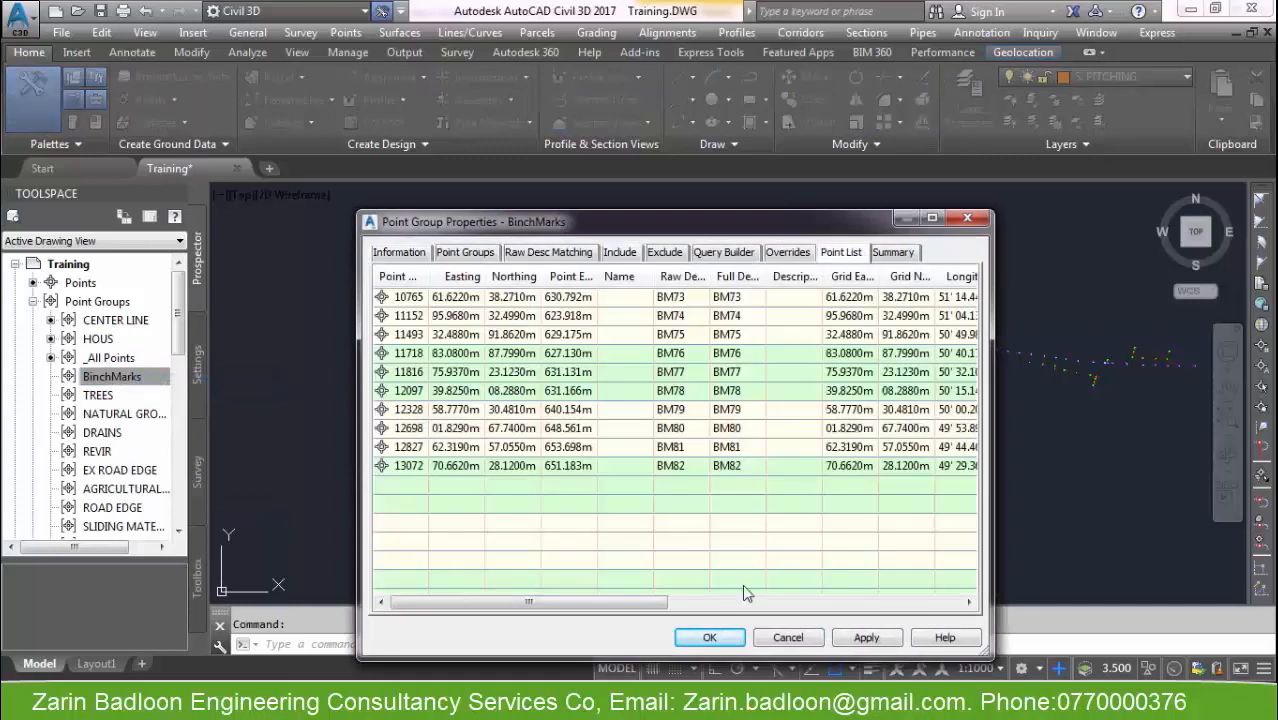
{"action": "left_click", "coordinate": [709, 637]}
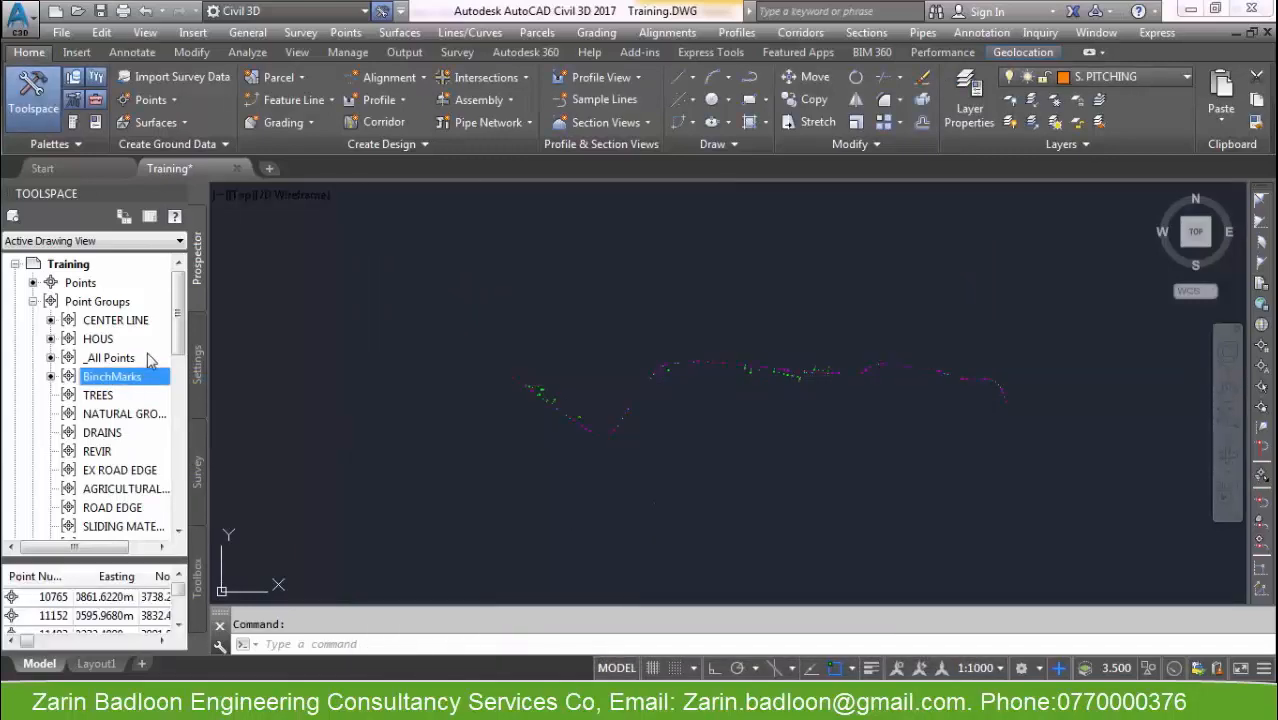
Review the TREES point group's include filters and point list, and accept its properties.
{"action": "left_click", "coordinate": [100, 396]}
{"action": "right_click", "coordinate": [104, 394]}
{"action": "left_click", "coordinate": [210, 404]}
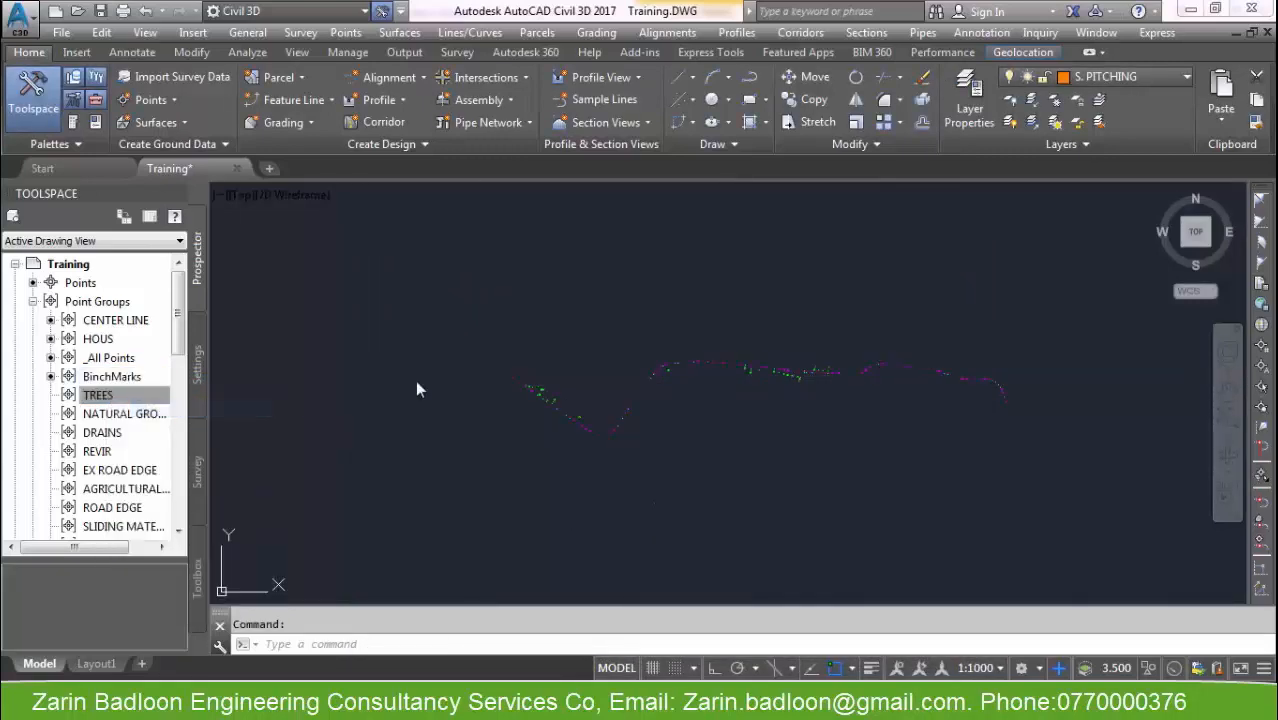
{"action": "left_click", "coordinate": [620, 254]}
{"action": "left_click", "coordinate": [838, 255]}
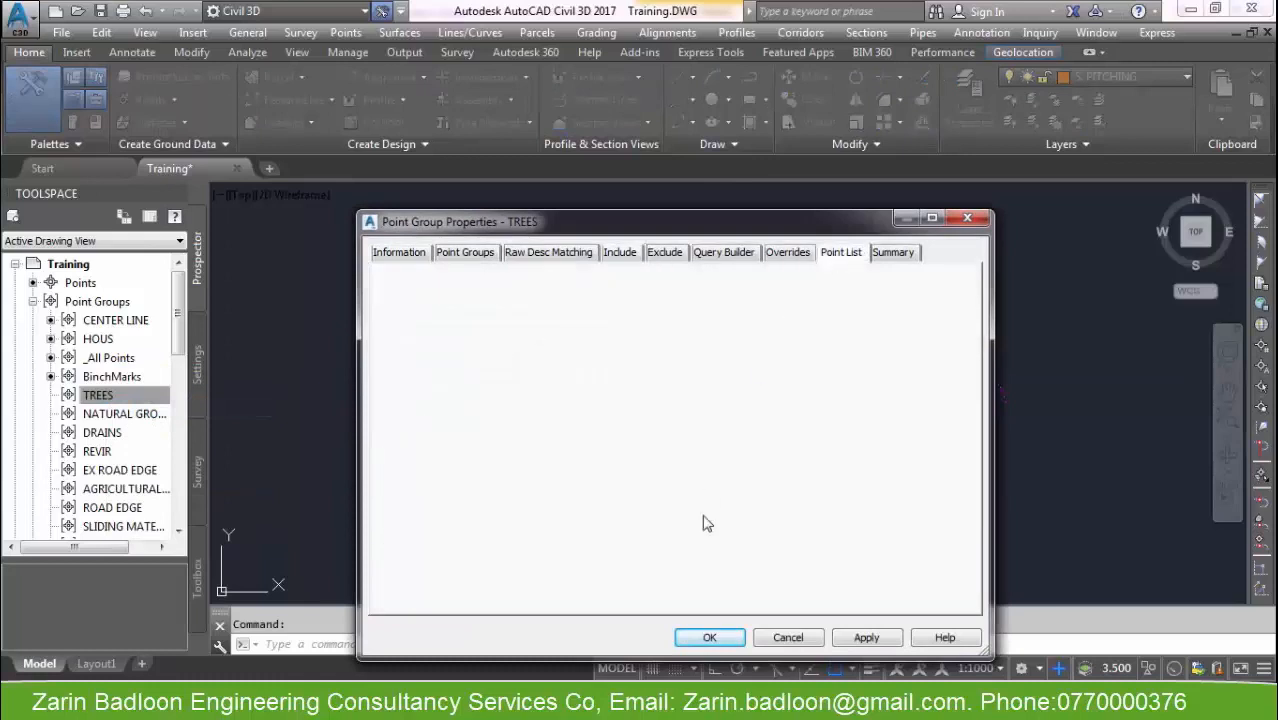
{"action": "left_click", "coordinate": [708, 636]}
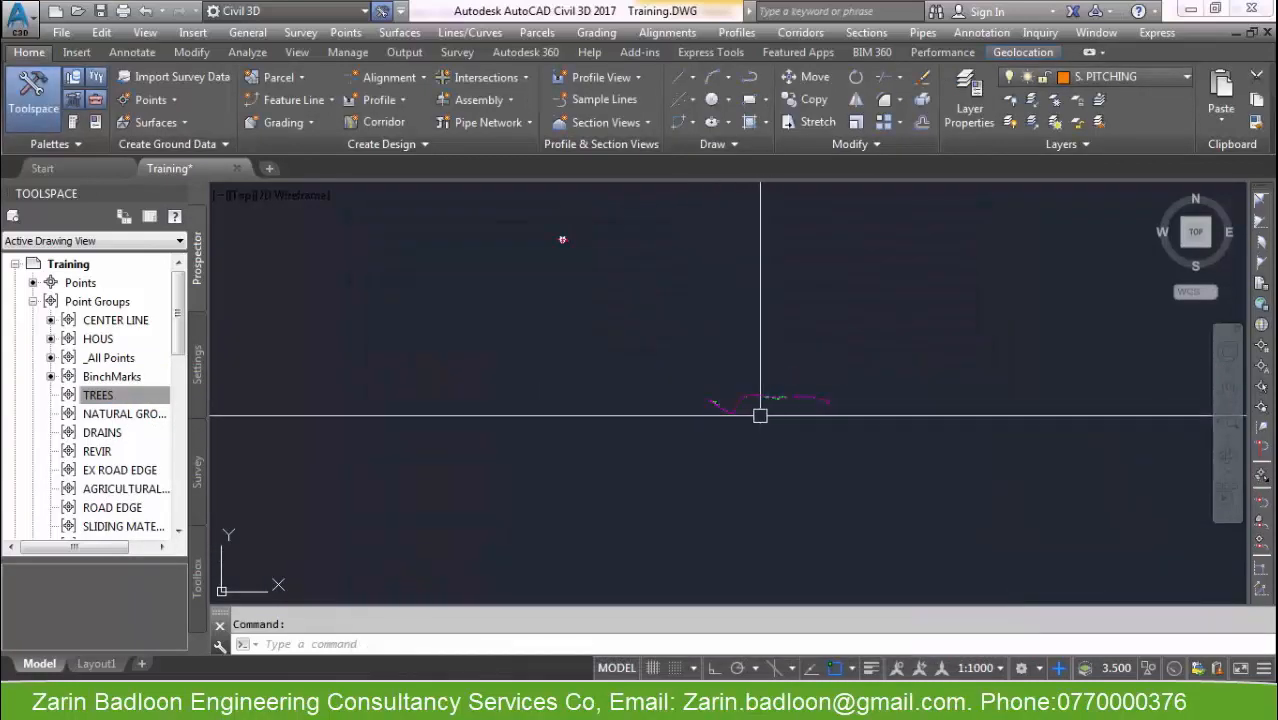
Review the NATURAL GROUND point group's include filters and point list, and accept its properties to update the group.
{"action": "right_click", "coordinate": [97, 420]}
{"action": "left_click", "coordinate": [135, 422]}
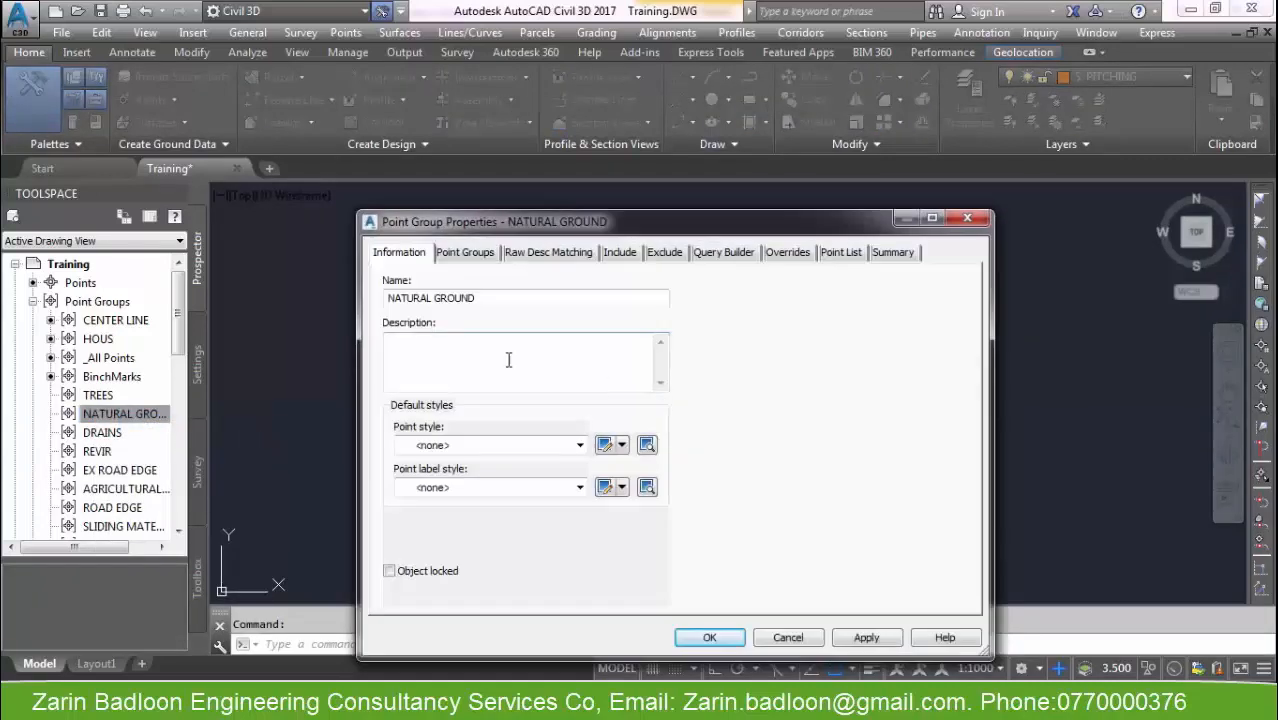
{"action": "left_click", "coordinate": [620, 256]}
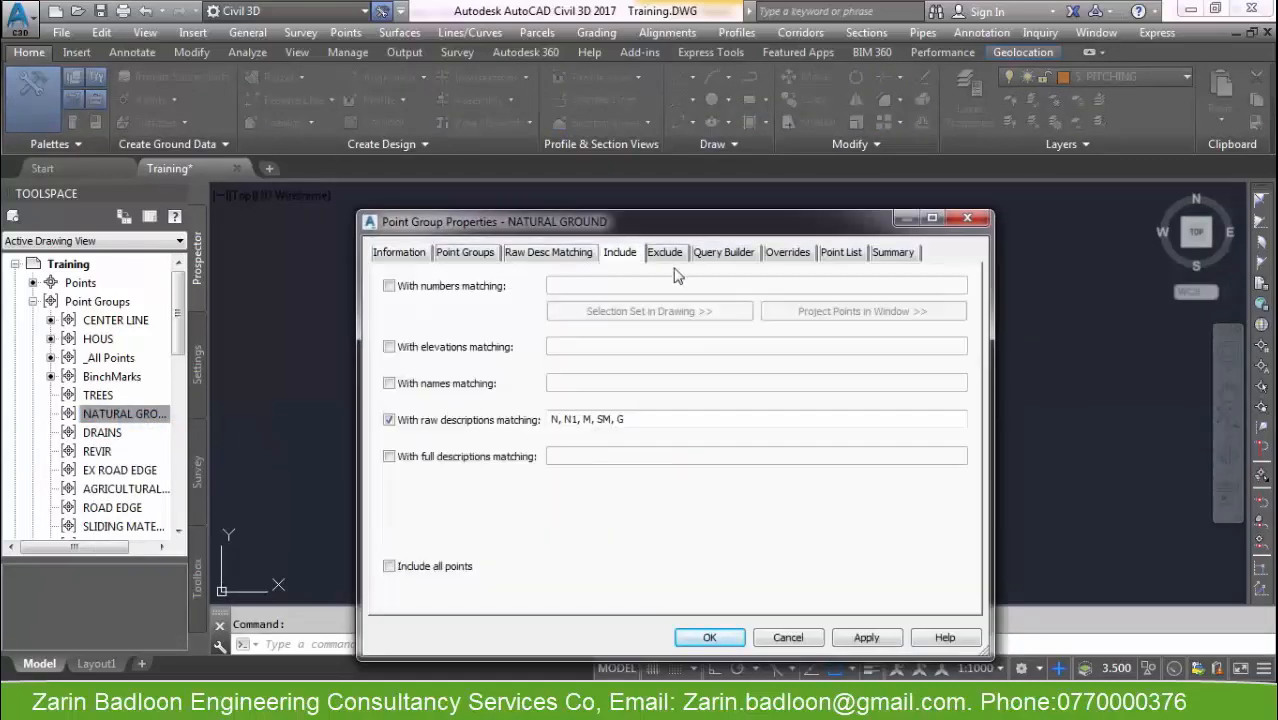
{"action": "left_click", "coordinate": [833, 256]}
{"action": "left_click", "coordinate": [709, 637]}
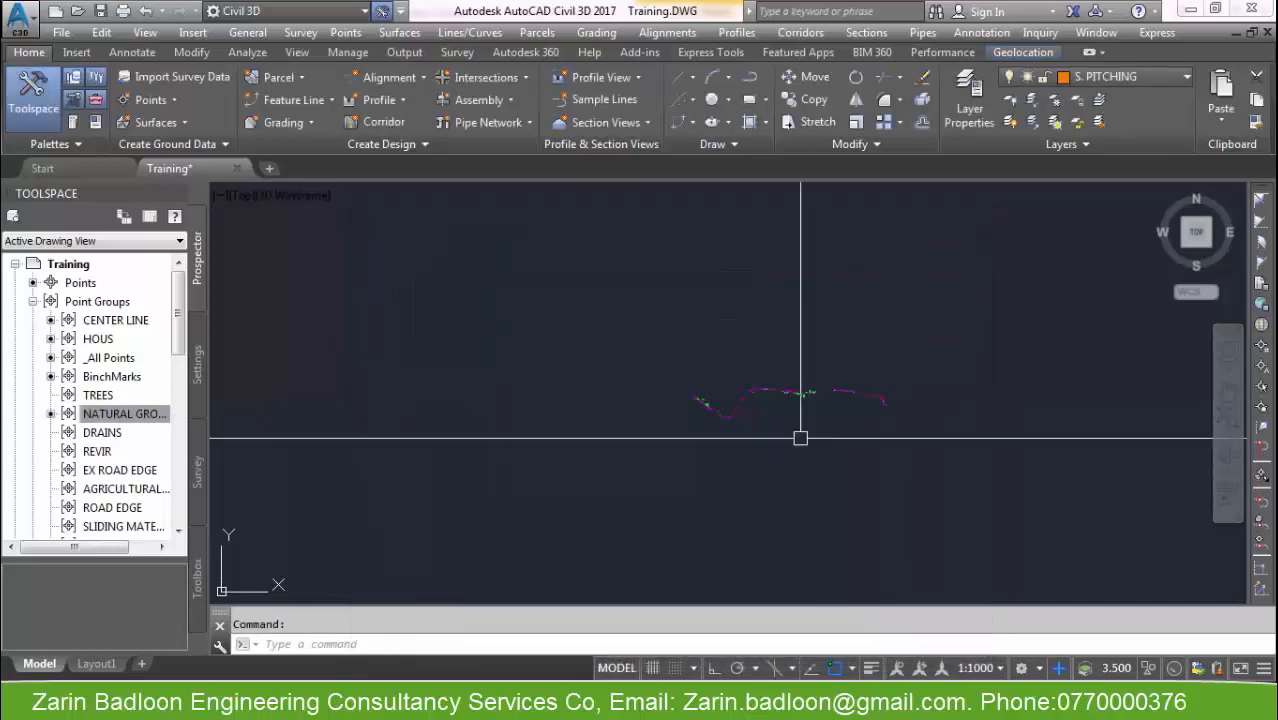
Review the DRAINS point group's include filters and point list, and accept its properties to update the group.
{"action": "right_click", "coordinate": [100, 433]}
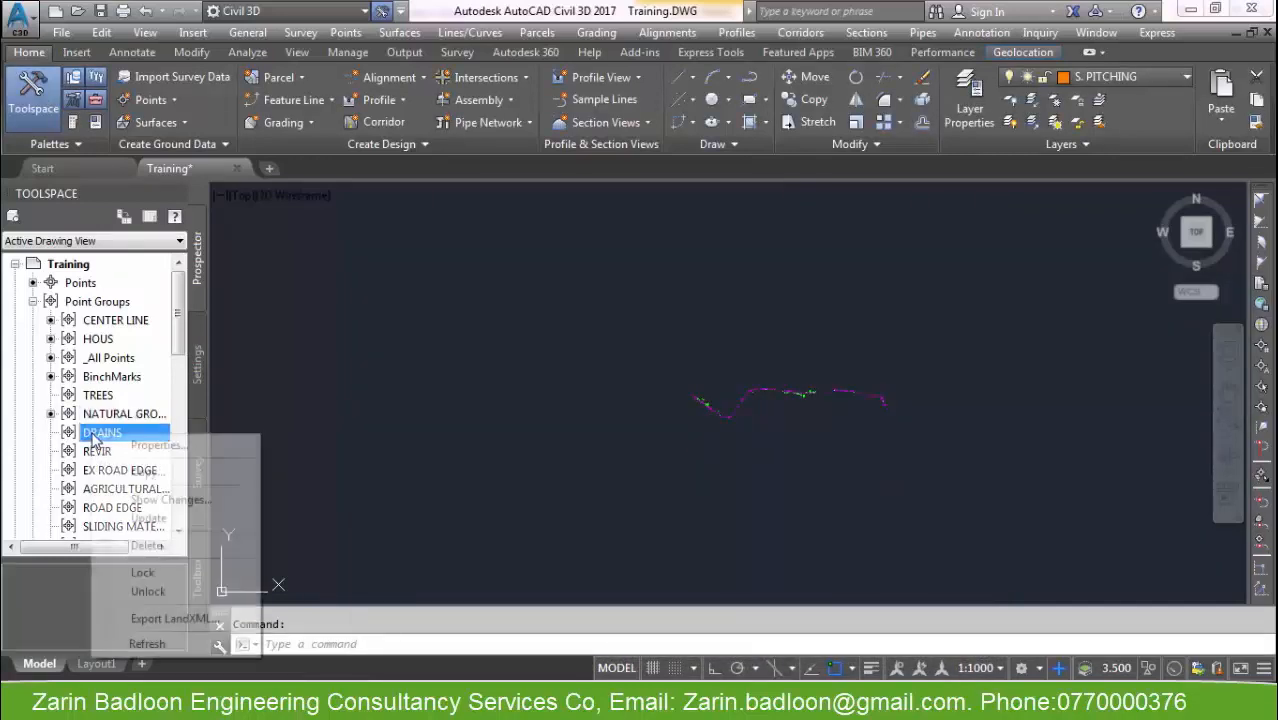
{"action": "left_click", "coordinate": [140, 441]}
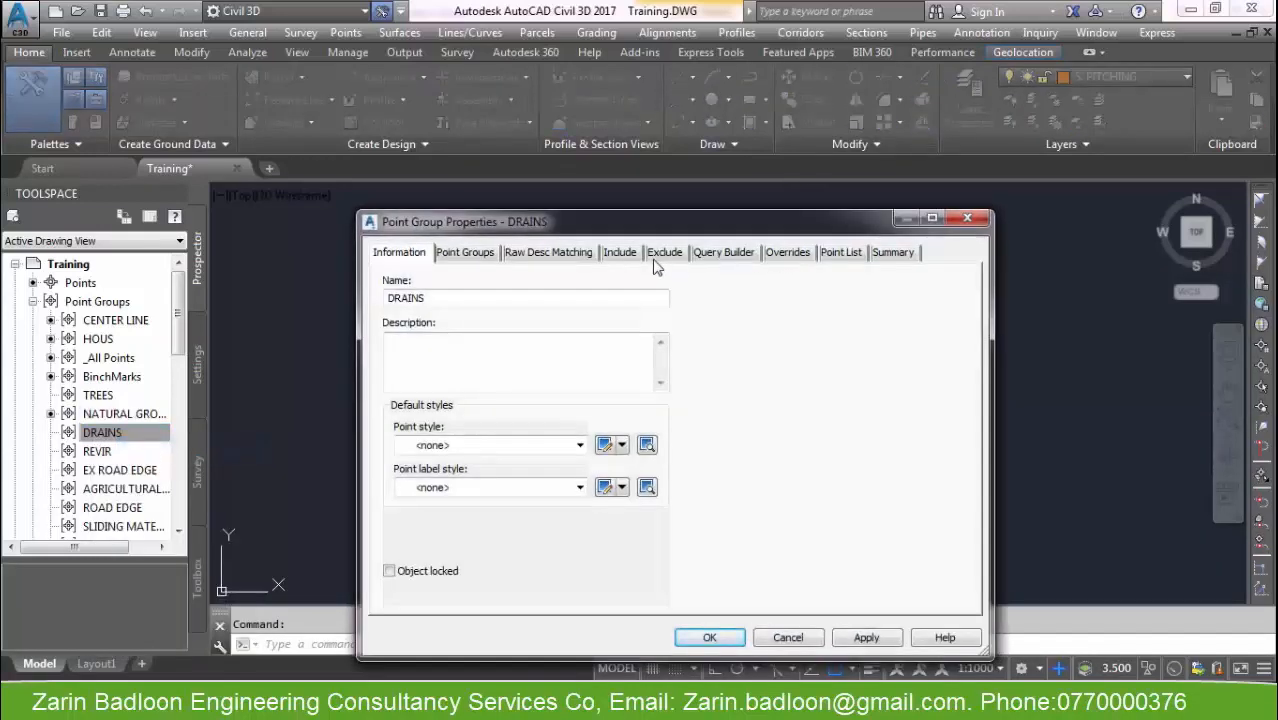
{"action": "left_click", "coordinate": [620, 253]}
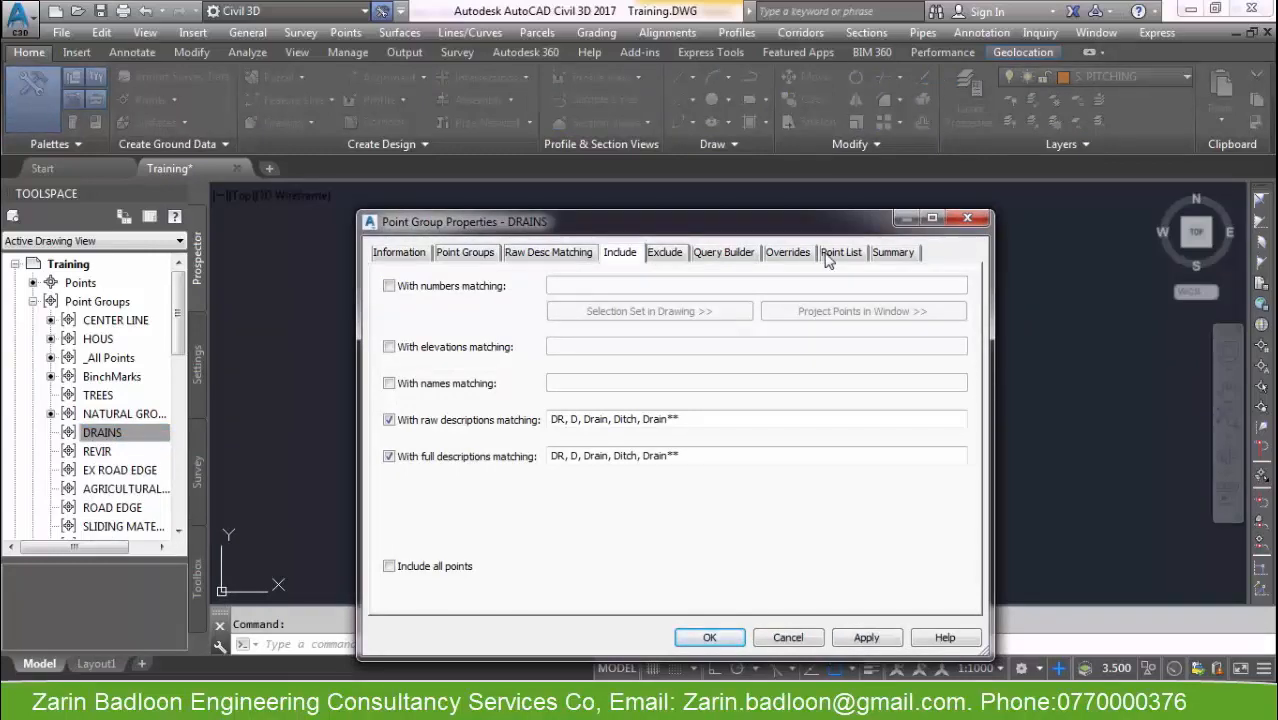
{"action": "left_click", "coordinate": [838, 253]}
{"action": "left_click", "coordinate": [709, 637]}
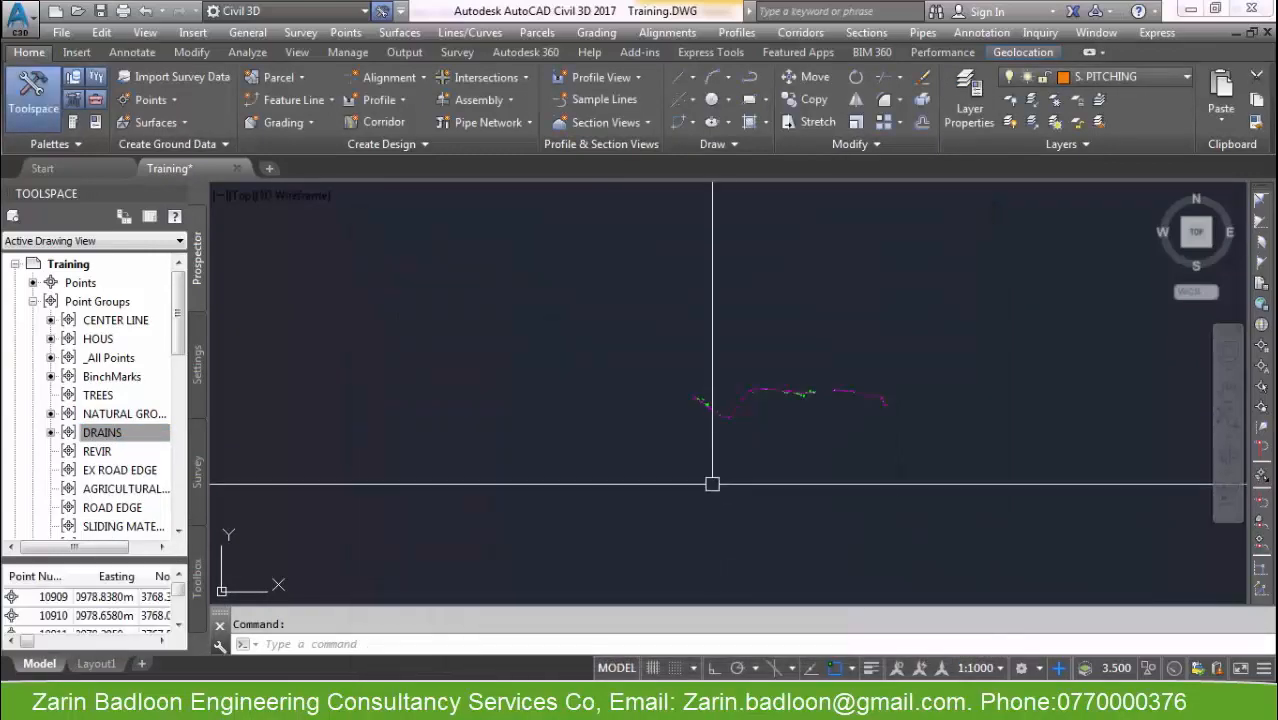
Review the REVIR point group's include filters and point list, and accept its properties.
{"action": "right_click", "coordinate": [100, 452]}
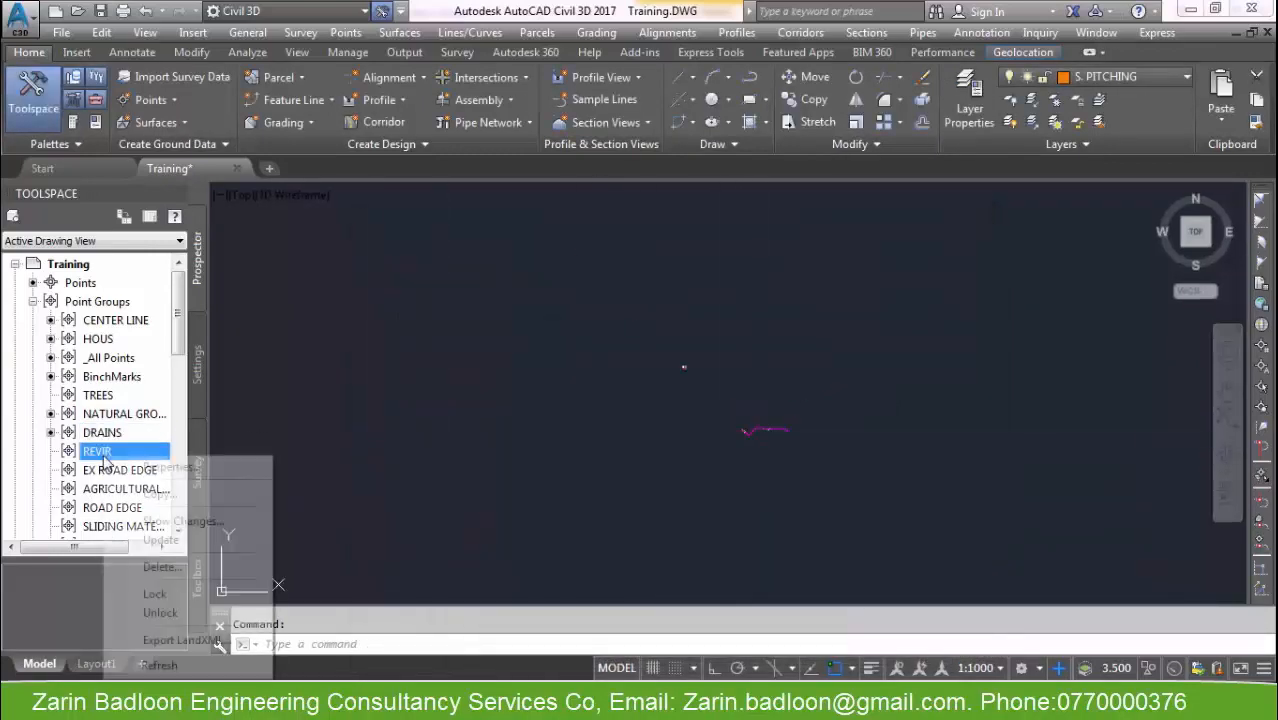
{"action": "left_click", "coordinate": [160, 466]}
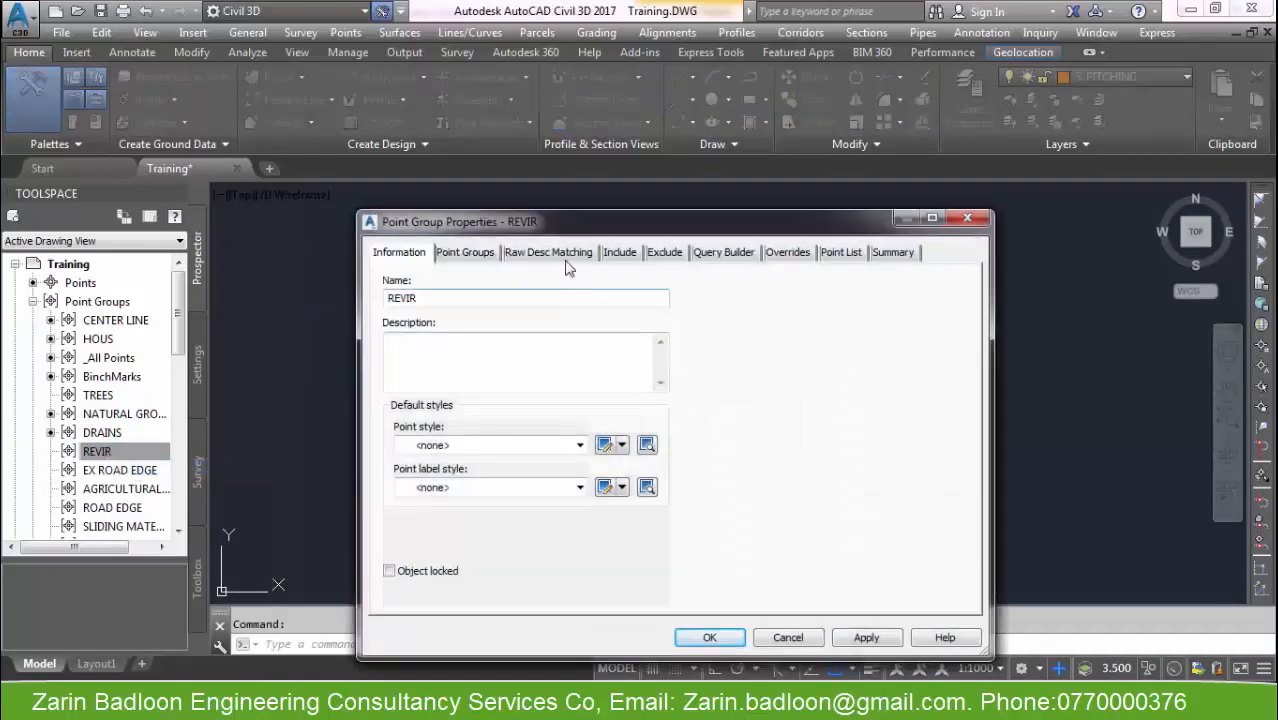
{"action": "left_click", "coordinate": [619, 254]}
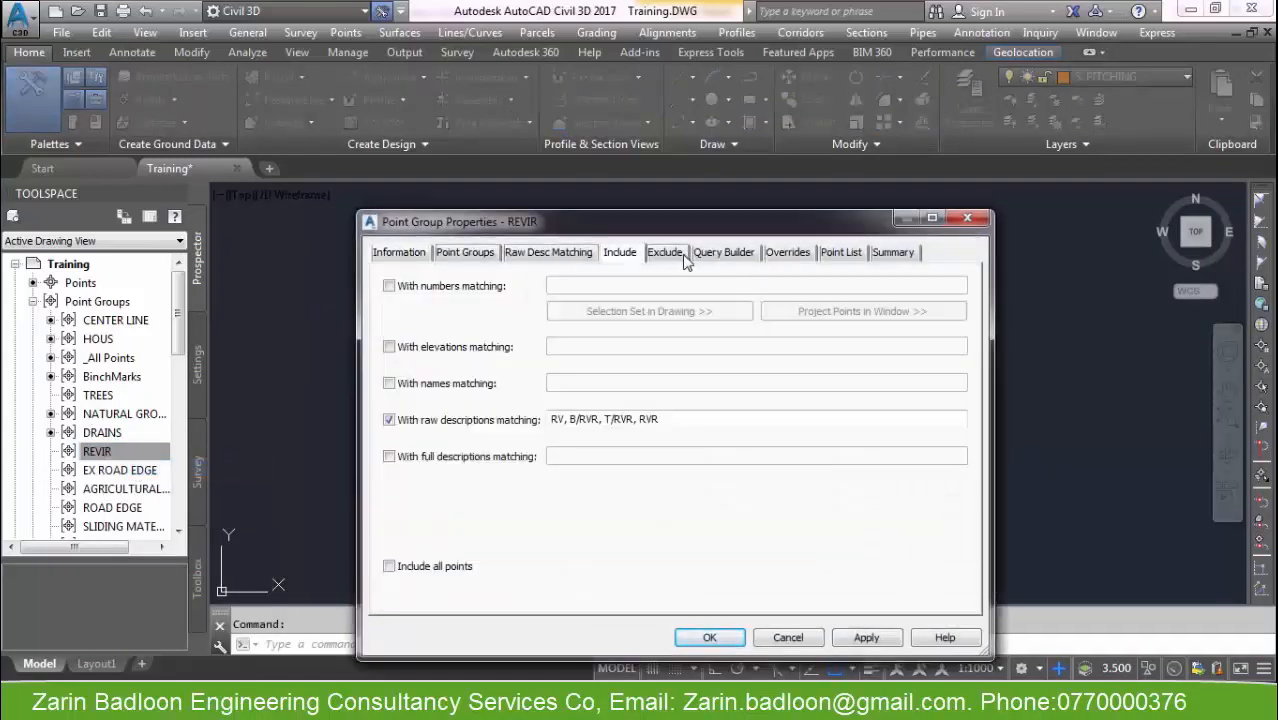
{"action": "left_click", "coordinate": [840, 254]}
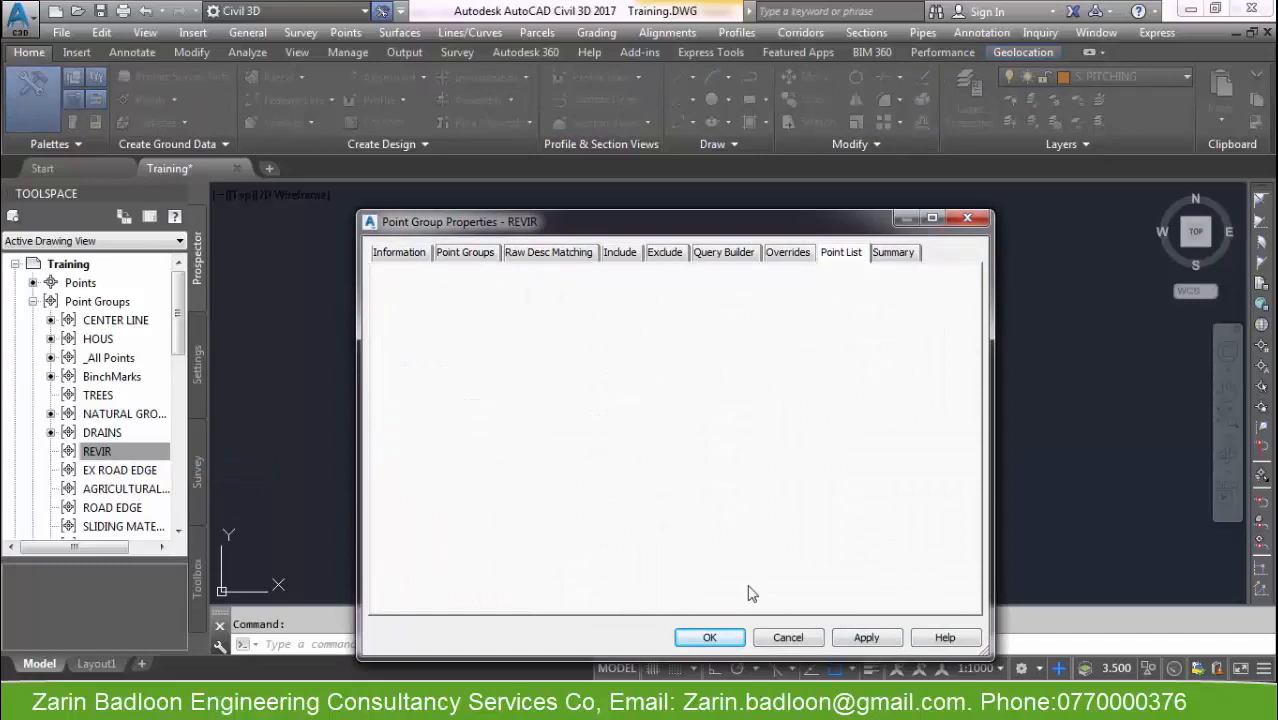
{"action": "left_click", "coordinate": [709, 637]}
Review the EX ROAD EDGE point group's include filters and point list, and accept its properties to update the group.
{"action": "left_click", "coordinate": [126, 472]}
{"action": "right_click", "coordinate": [126, 477]}
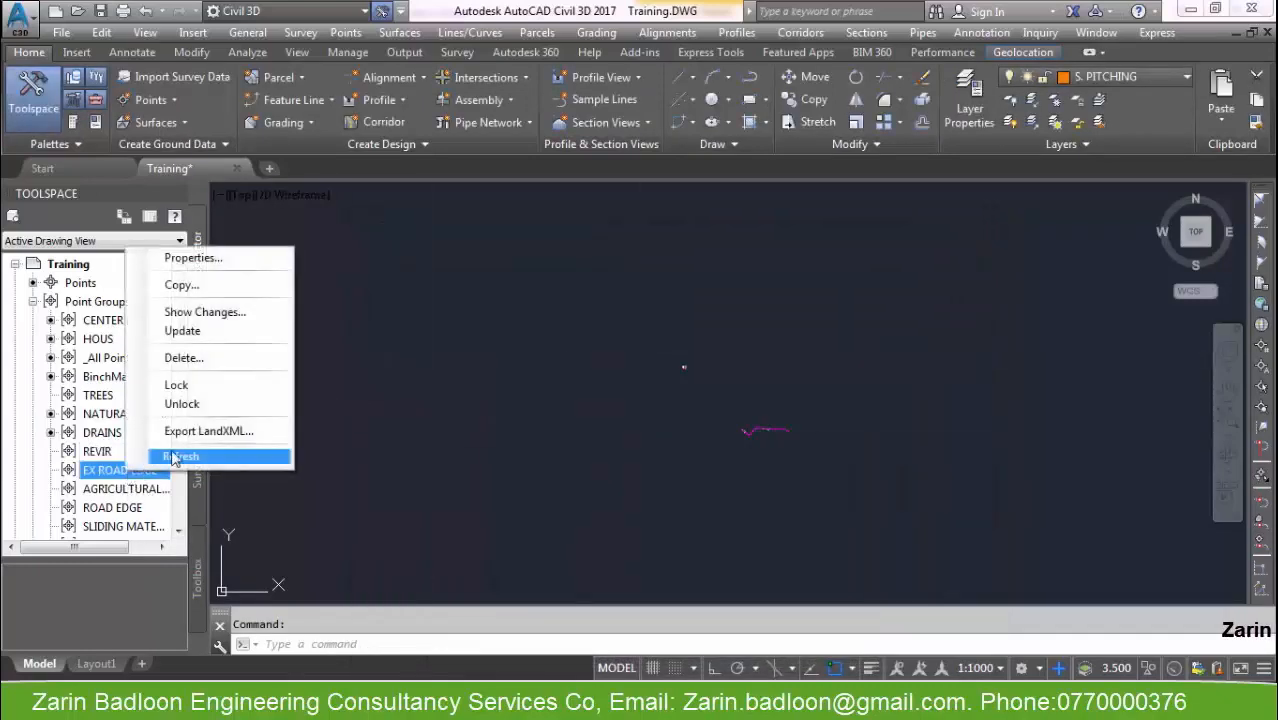
{"action": "left_click", "coordinate": [195, 254]}
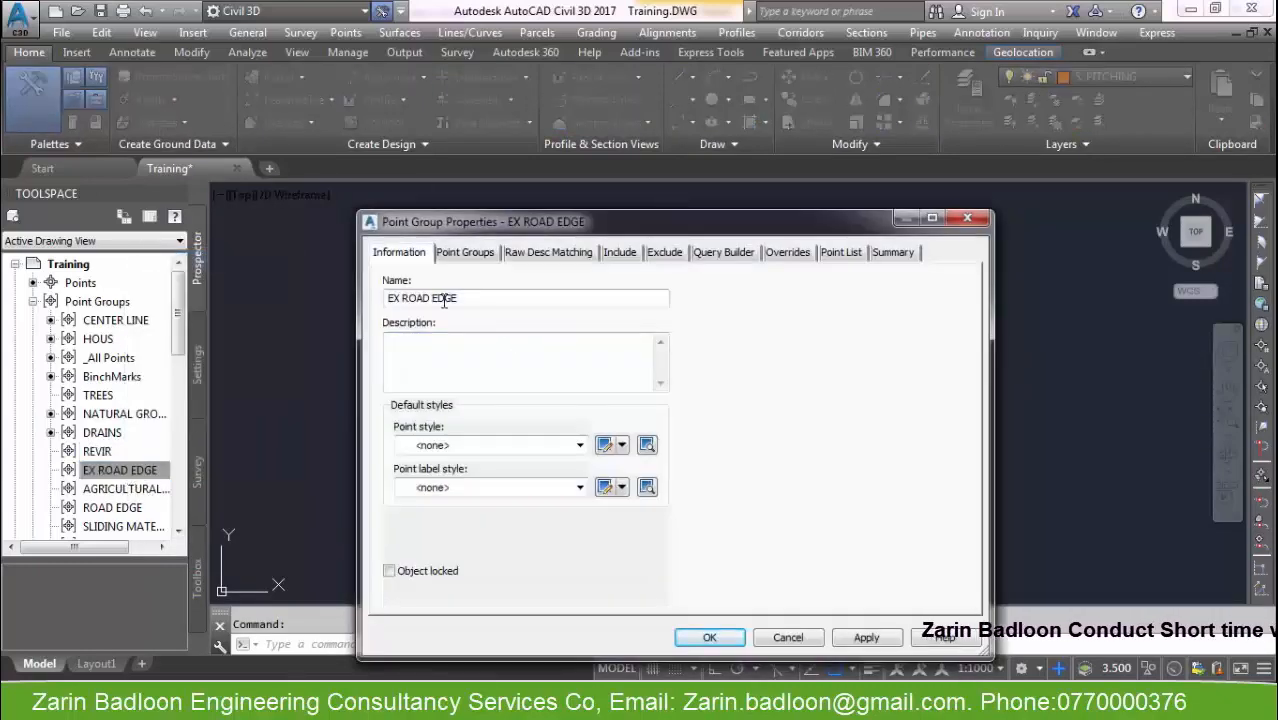
{"action": "left_click", "coordinate": [616, 256]}
{"action": "left_click", "coordinate": [838, 255]}
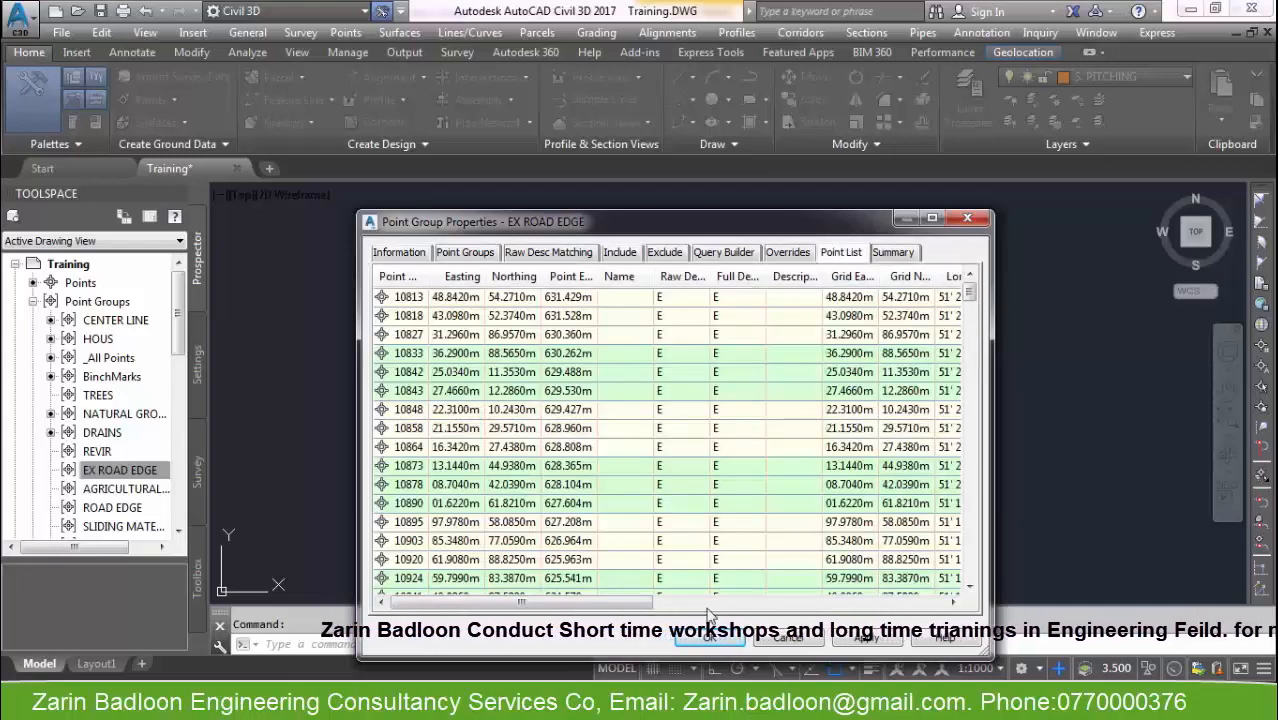
{"action": "left_click", "coordinate": [709, 637]}
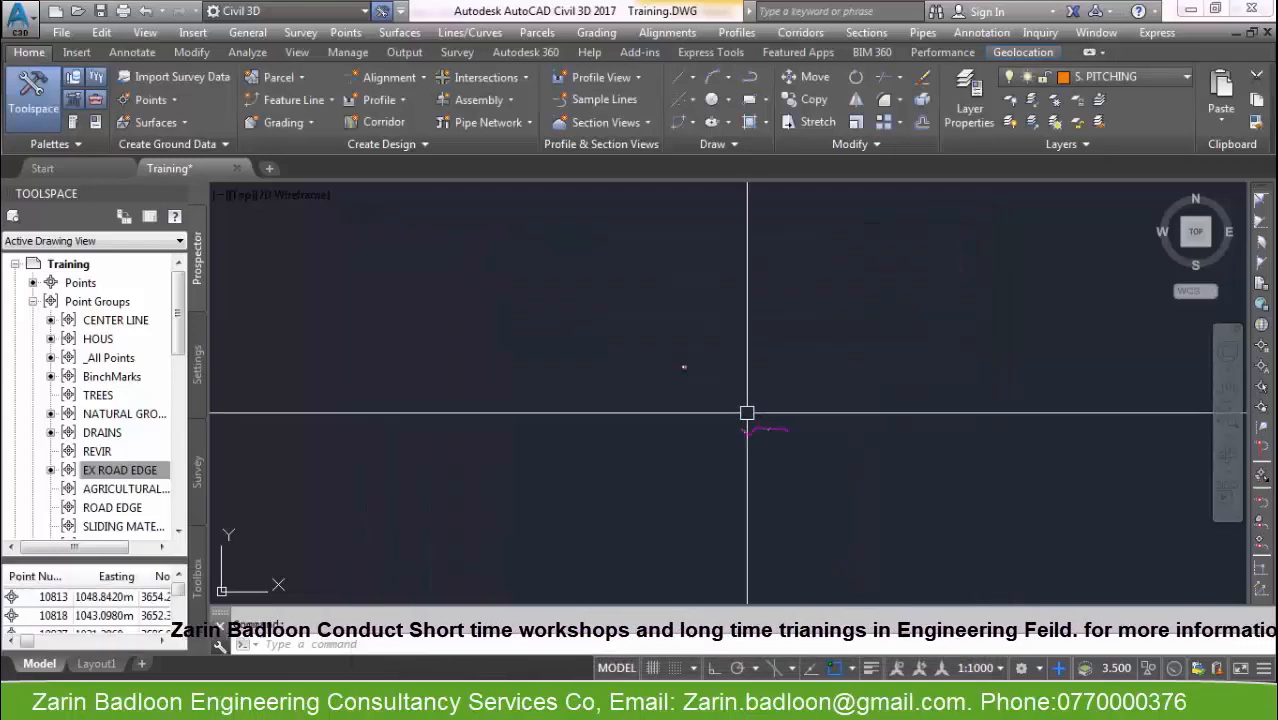
Review the AGRICULTURAL LAND point group's include filters and point list, and accept its properties to update the group.
{"action": "right_click", "coordinate": [122, 488]}
{"action": "left_click", "coordinate": [176, 273]}
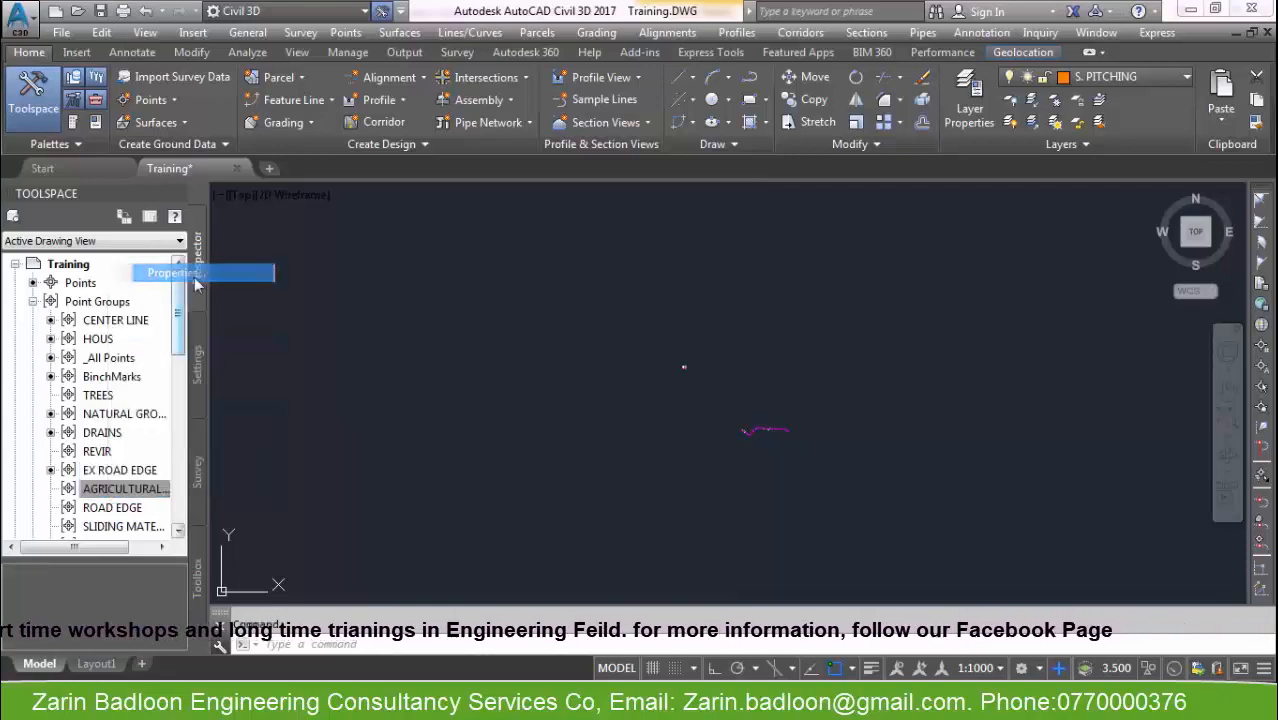
{"action": "left_click", "coordinate": [619, 254]}
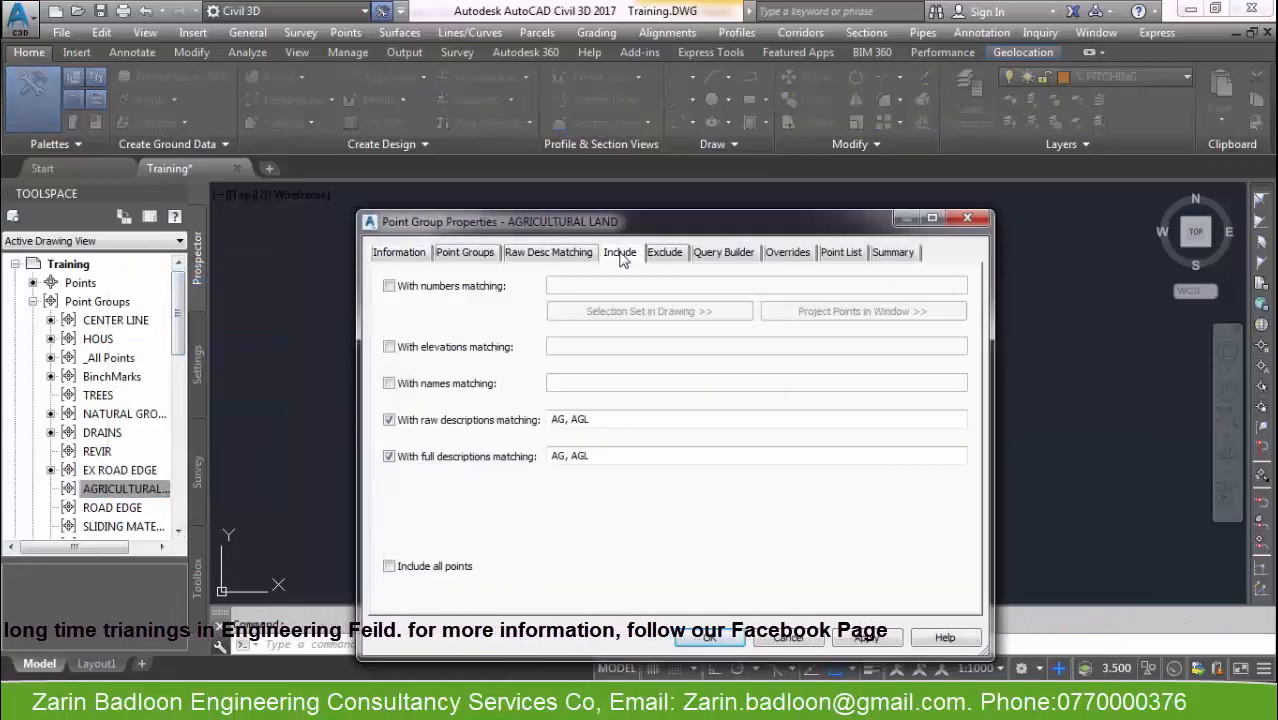
{"action": "left_click", "coordinate": [840, 252]}
{"action": "left_click", "coordinate": [709, 638]}
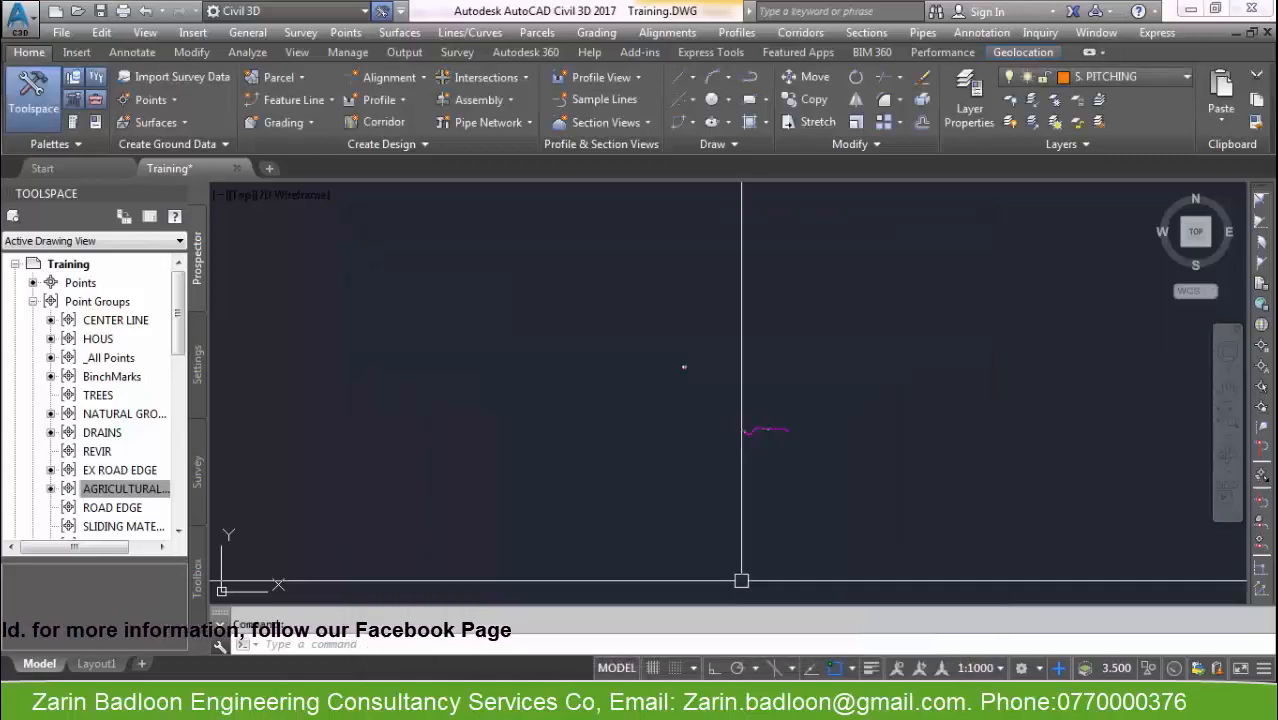
Review the ROAD EDGE point group's include filters and point list, and accept its properties to update the group.
{"action": "left_click", "coordinate": [115, 509]}
{"action": "right_click", "coordinate": [120, 512]}
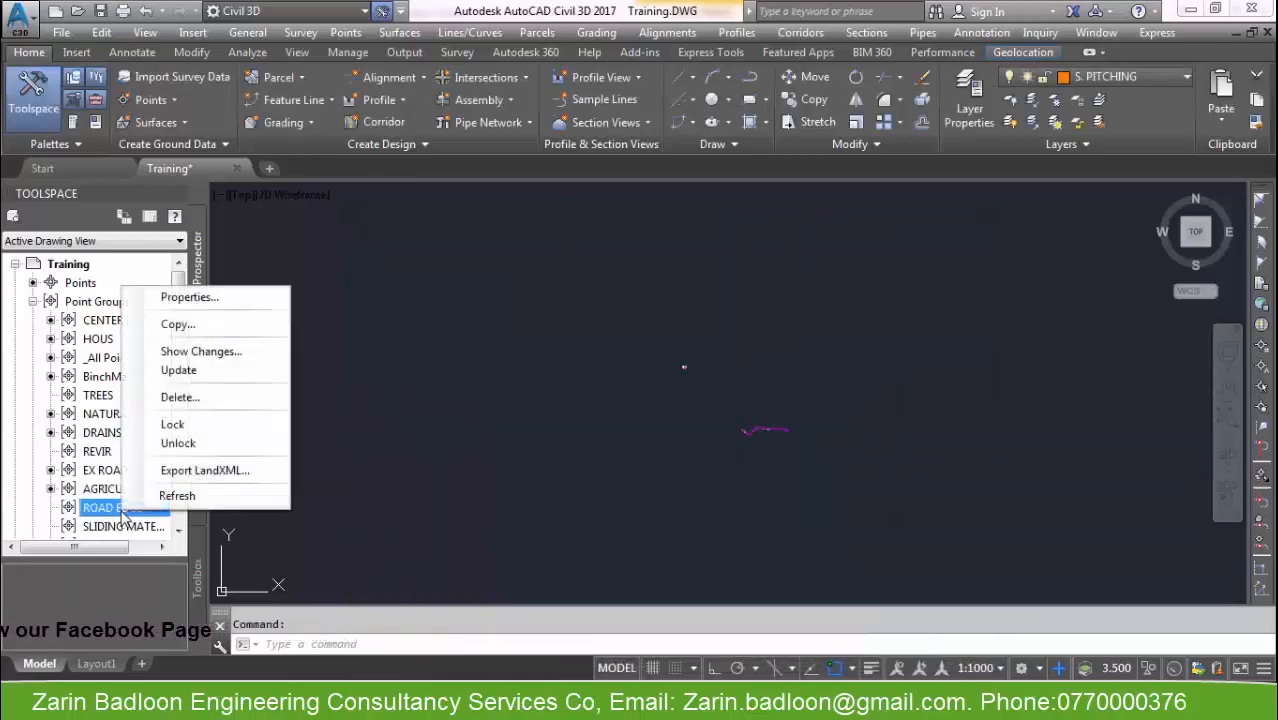
{"action": "left_click", "coordinate": [186, 294]}
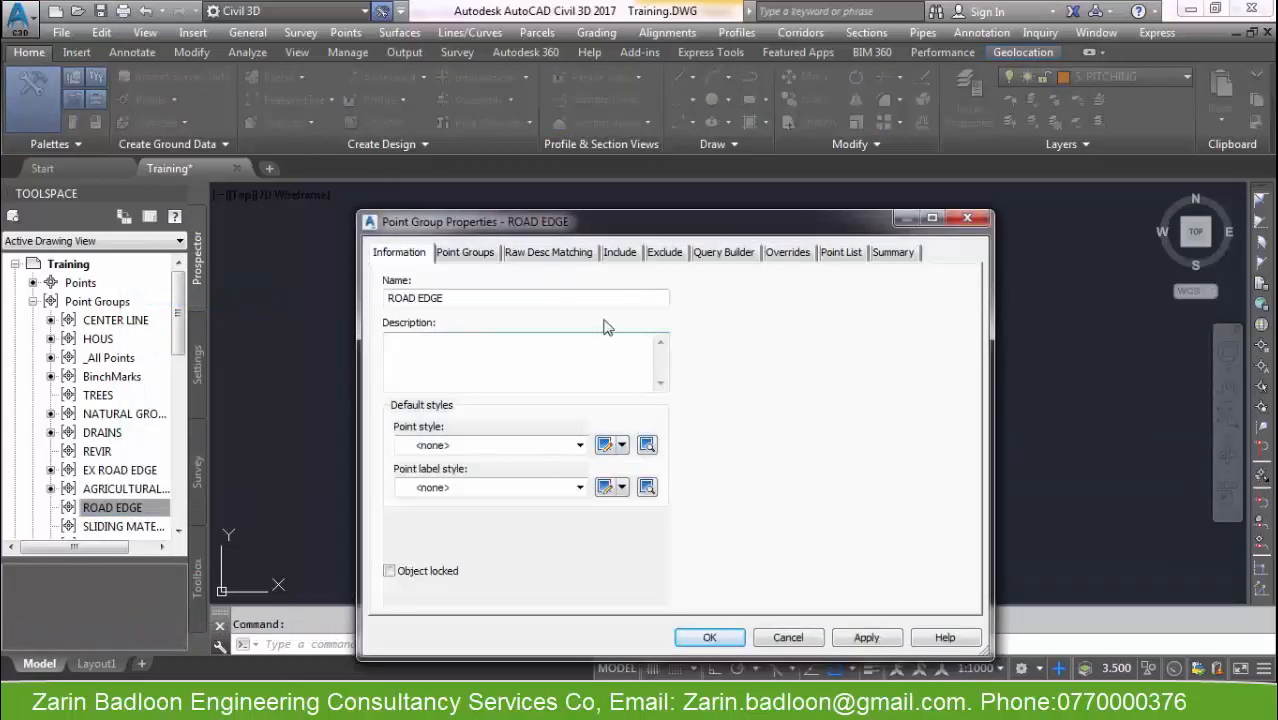
{"action": "left_click", "coordinate": [619, 252]}
{"action": "left_click", "coordinate": [840, 252]}
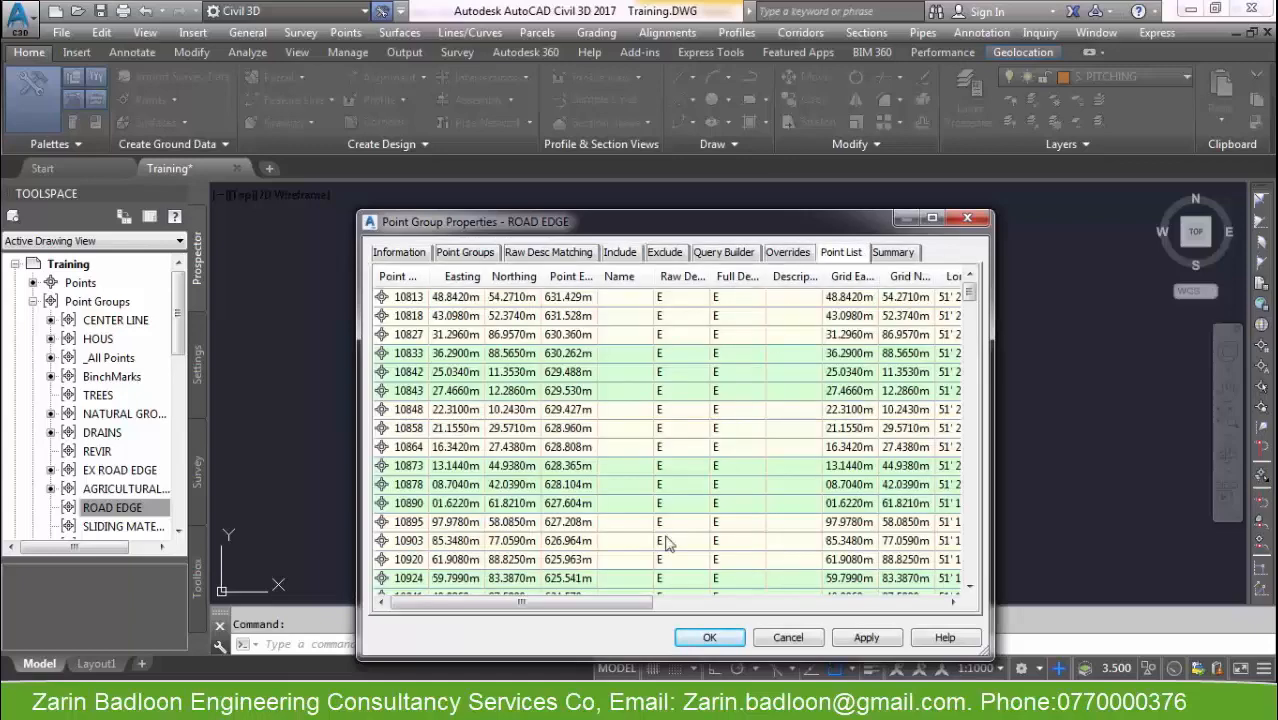
{"action": "left_click", "coordinate": [697, 641]}
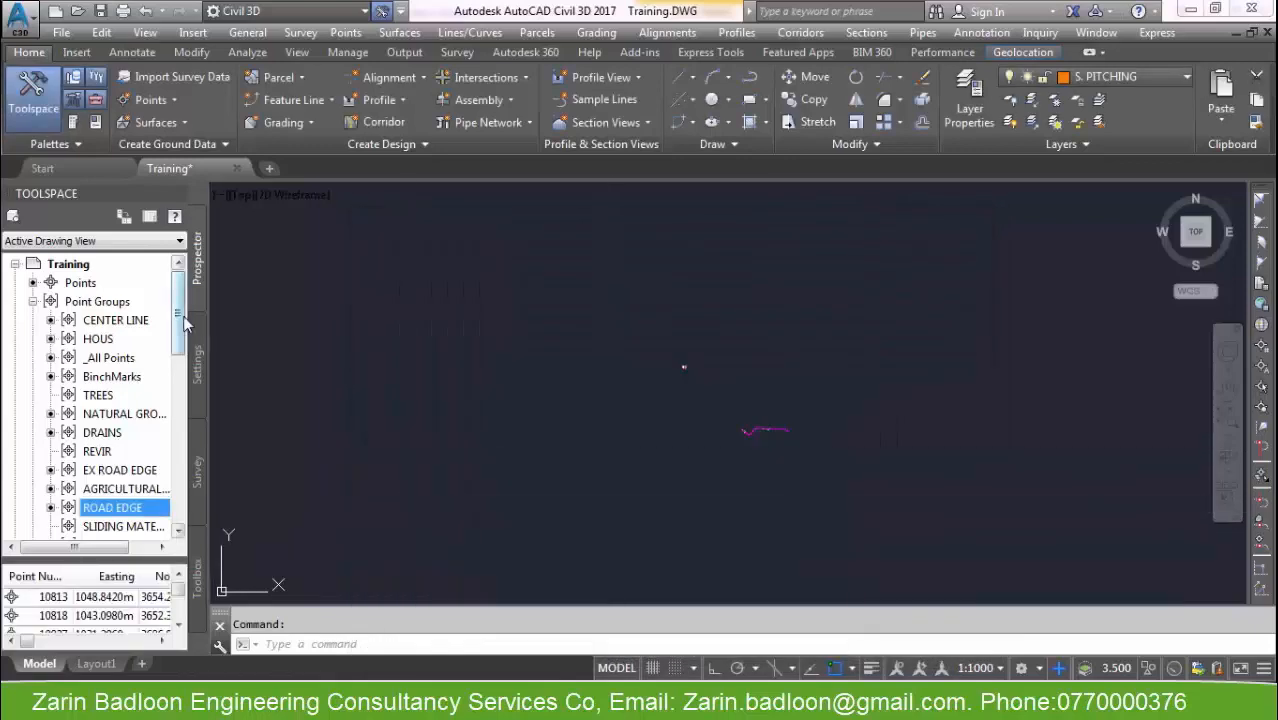
Review the SLIDING MATERIAL point group's include filters and point list, and accept its properties.
{"action": "scroll", "coordinate": [183, 320], "scroll_direction": "down", "scroll_amount": 4}
{"action": "left_click", "coordinate": [127, 305]}
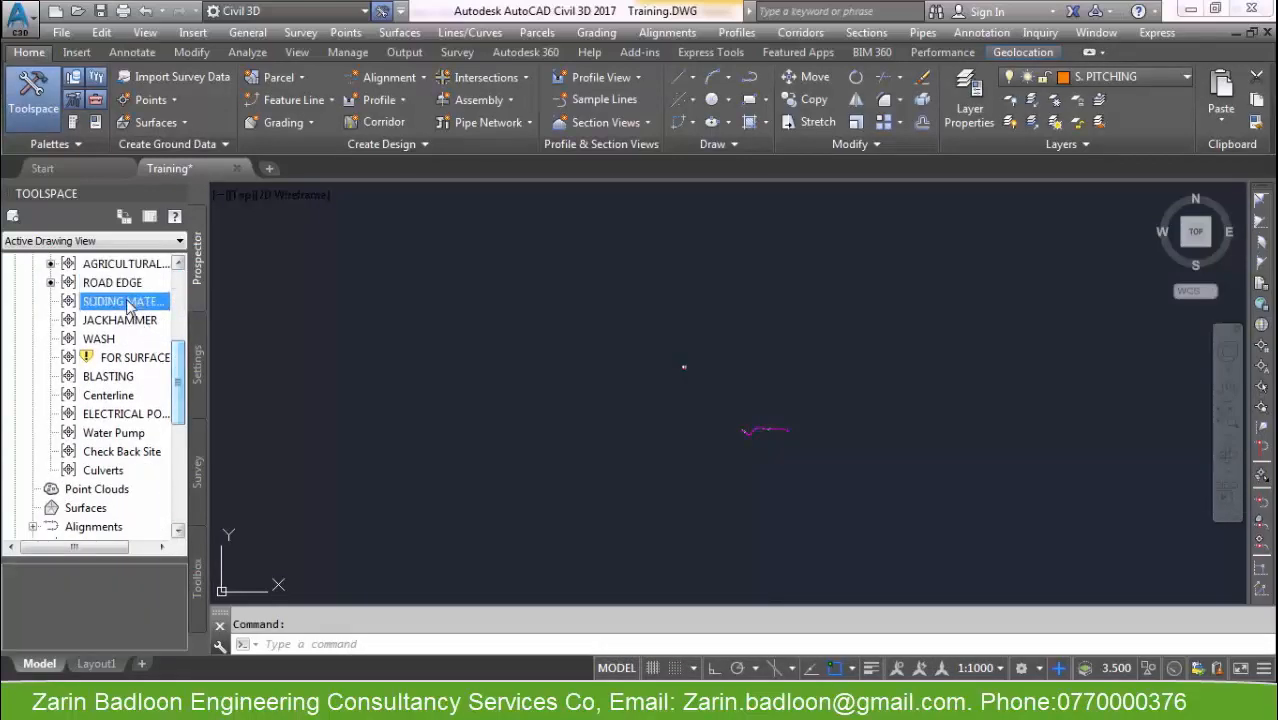
{"action": "right_click", "coordinate": [128, 305]}
{"action": "left_click", "coordinate": [170, 309]}
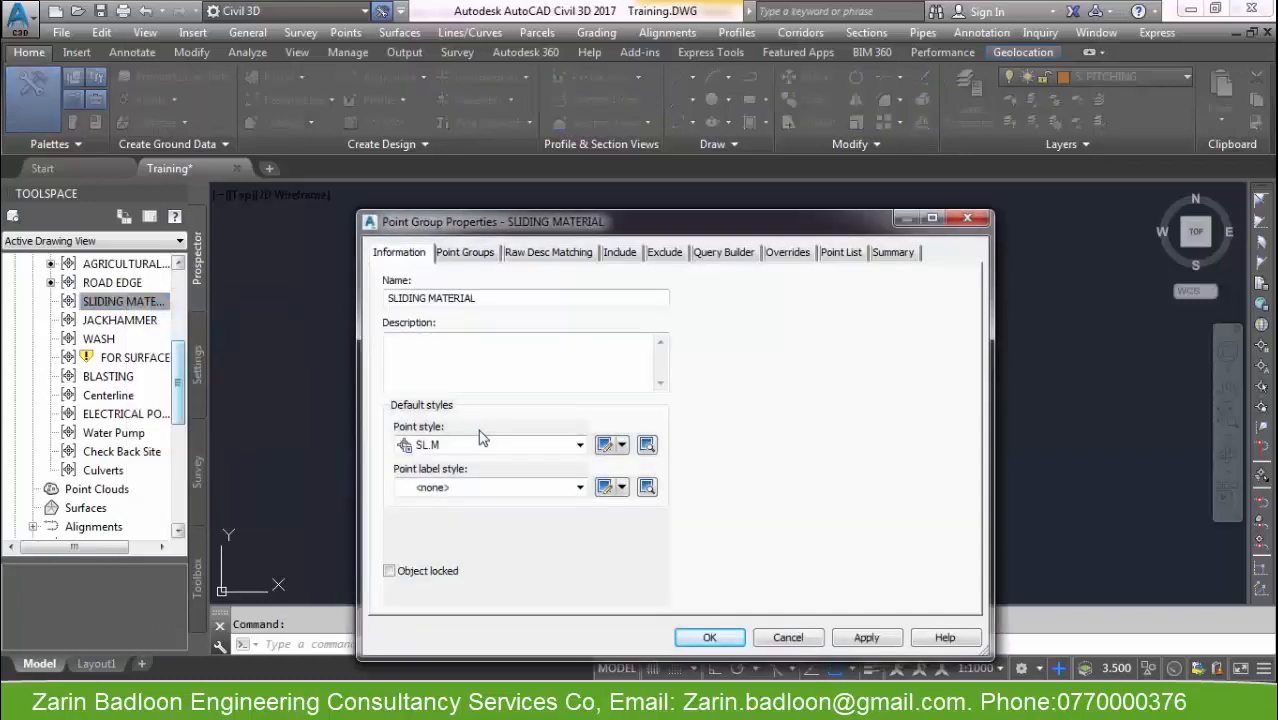
{"action": "left_click", "coordinate": [617, 254]}
{"action": "left_click", "coordinate": [840, 253]}
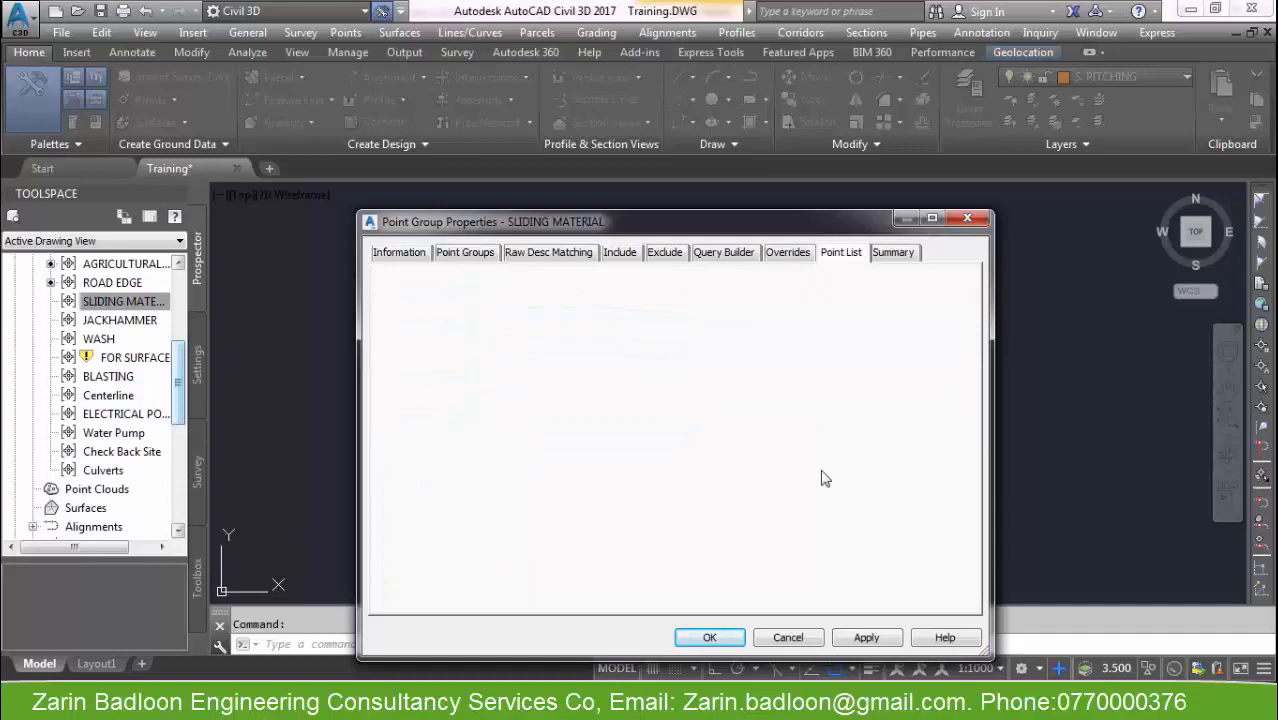
{"action": "left_click", "coordinate": [712, 637]}
Review the JACKHAMMER point group's include filters and point list, and accept its properties.
{"action": "left_click", "coordinate": [125, 325]}
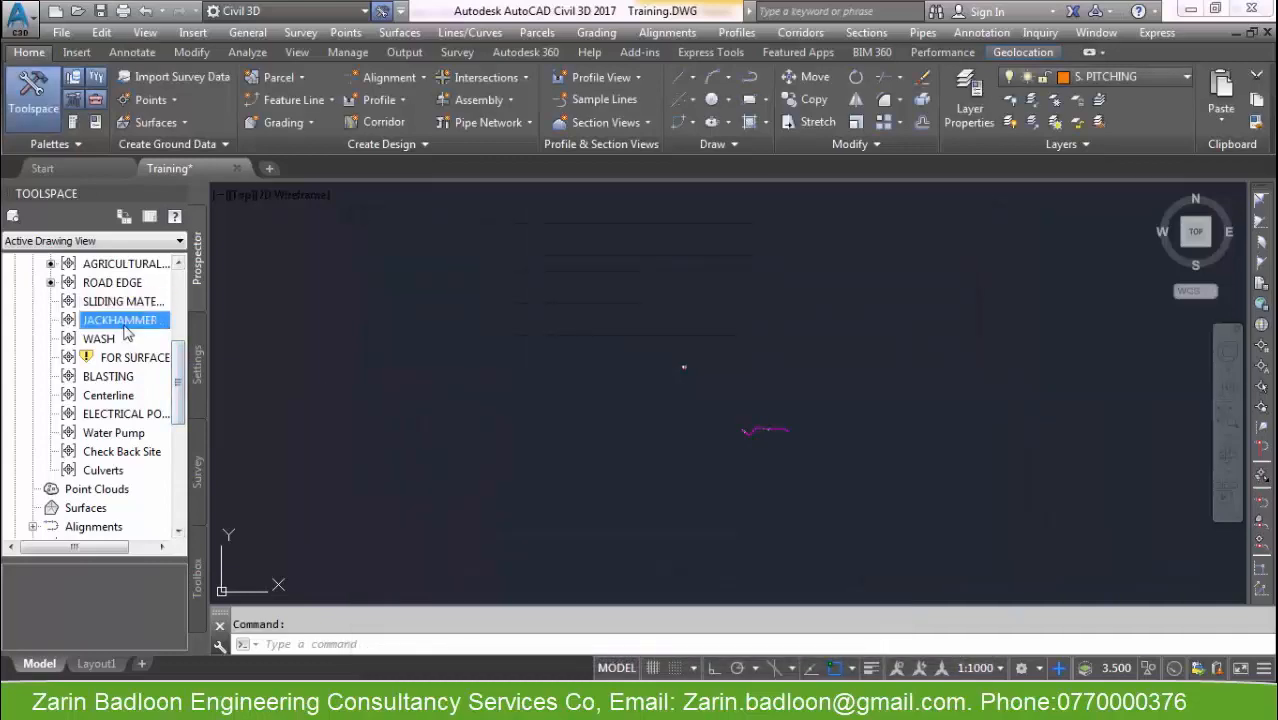
{"action": "right_click", "coordinate": [125, 328]}
{"action": "left_click", "coordinate": [200, 334]}
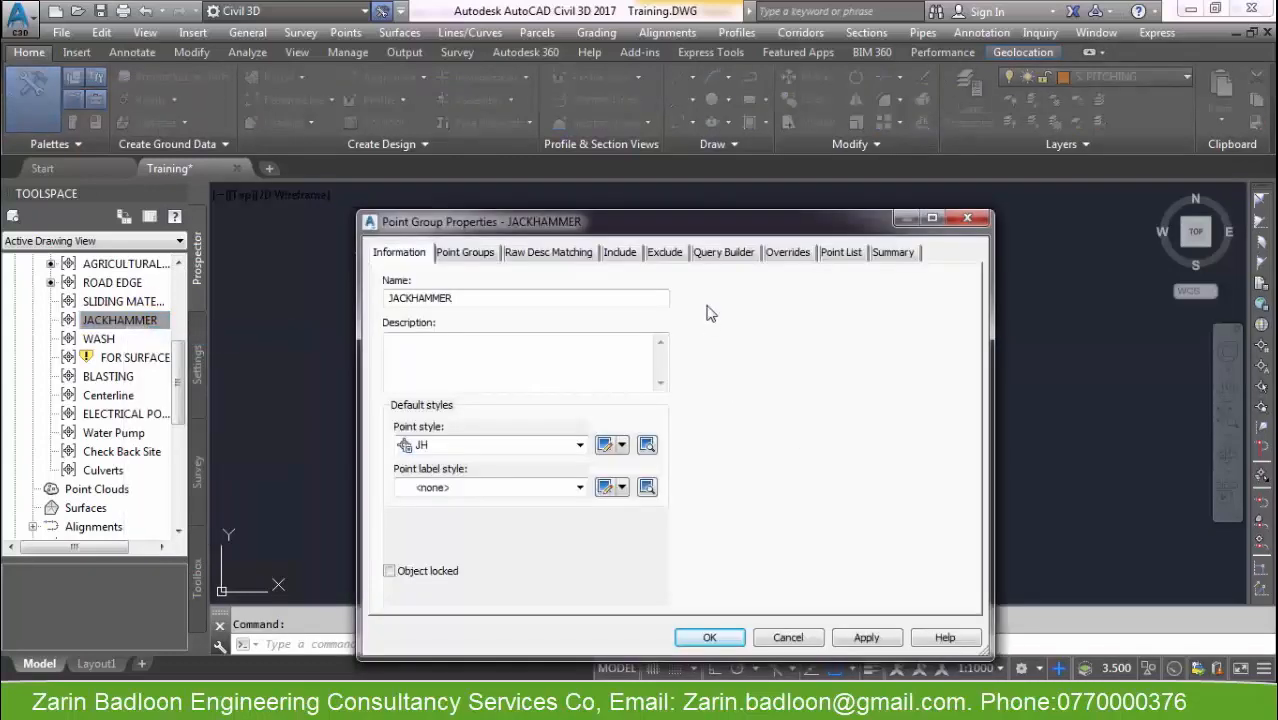
{"action": "left_click", "coordinate": [620, 256]}
{"action": "left_click", "coordinate": [840, 256]}
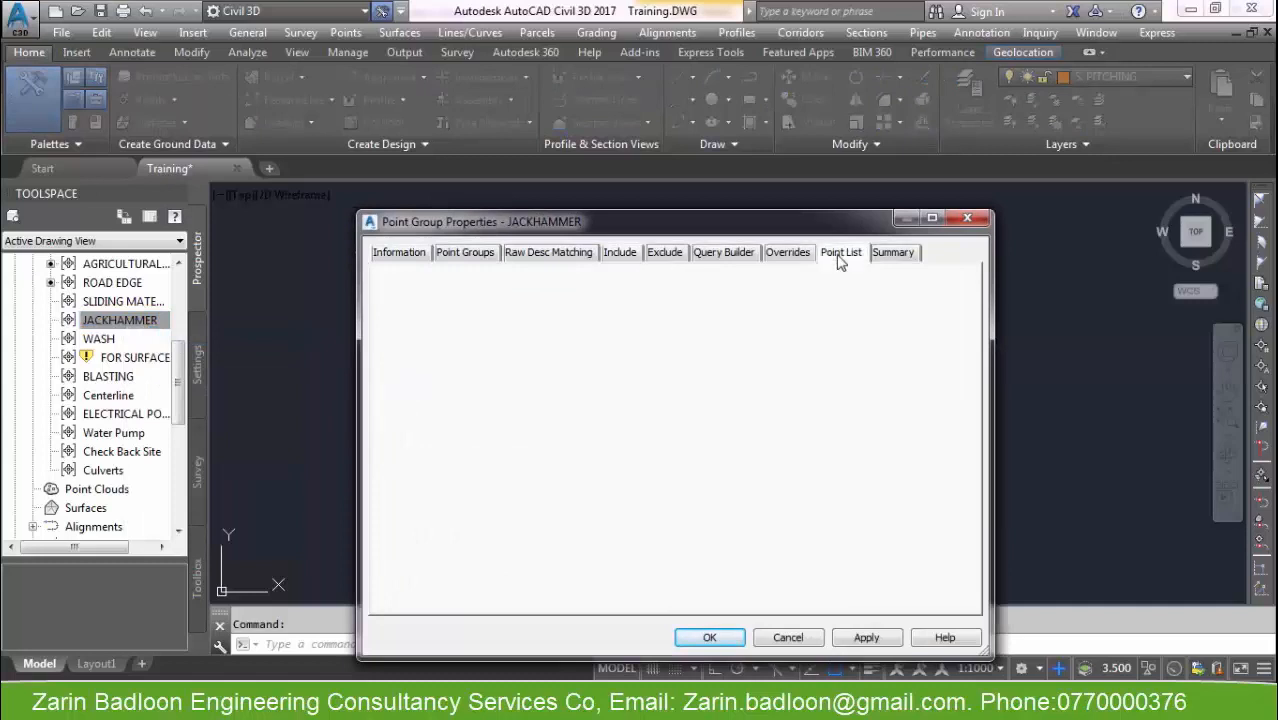
{"action": "left_click", "coordinate": [730, 641]}
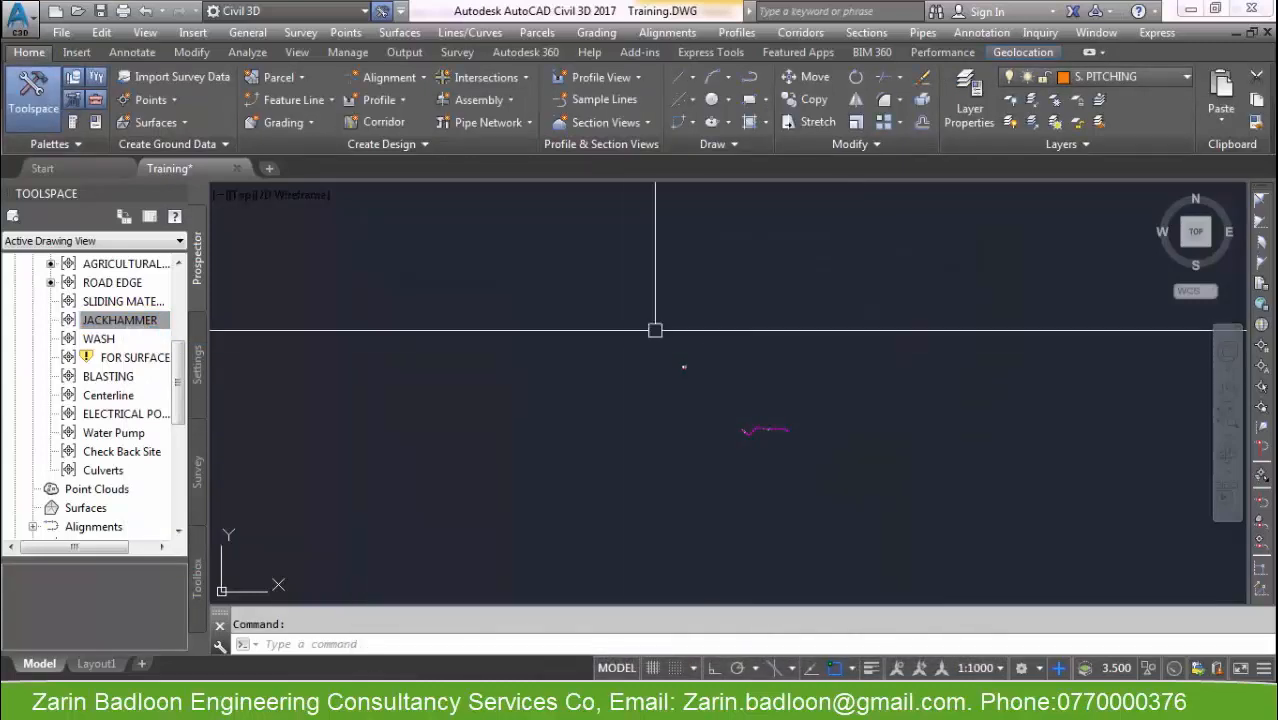
Review the WASH point group's include filters and point list, and accept its properties.
{"action": "right_click", "coordinate": [113, 341]}
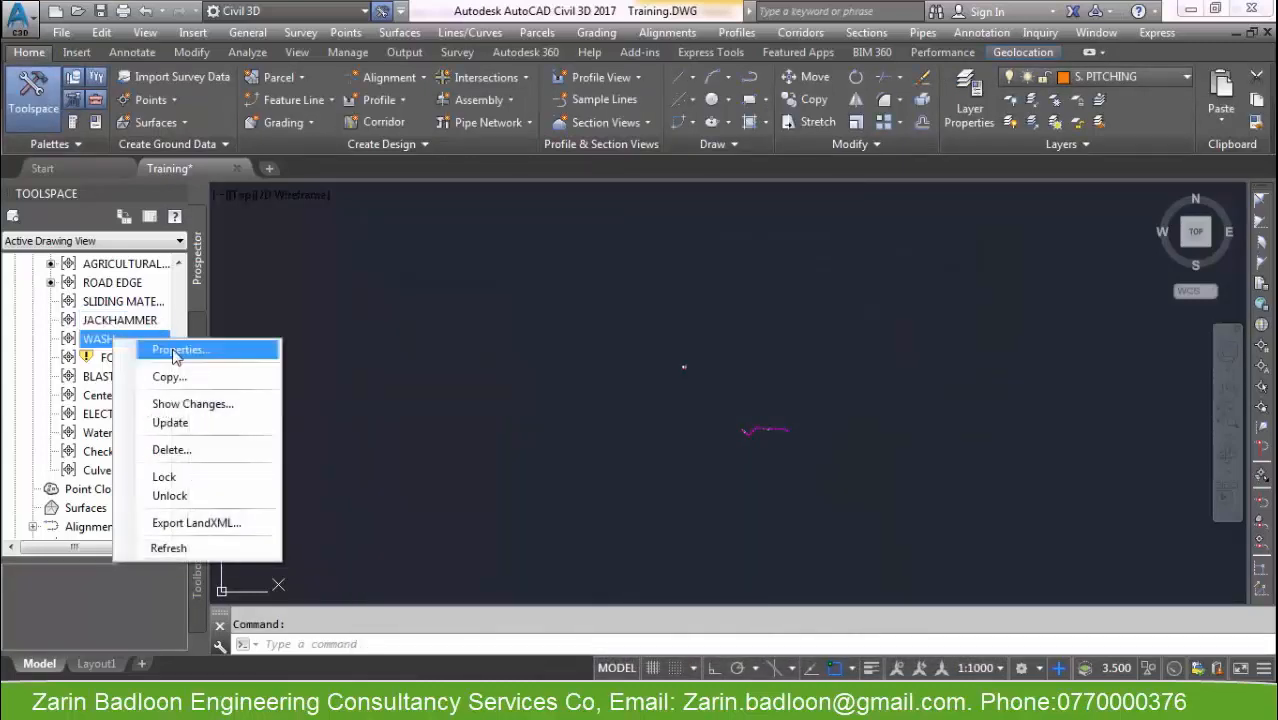
{"action": "left_click", "coordinate": [205, 347]}
{"action": "left_click", "coordinate": [624, 255]}
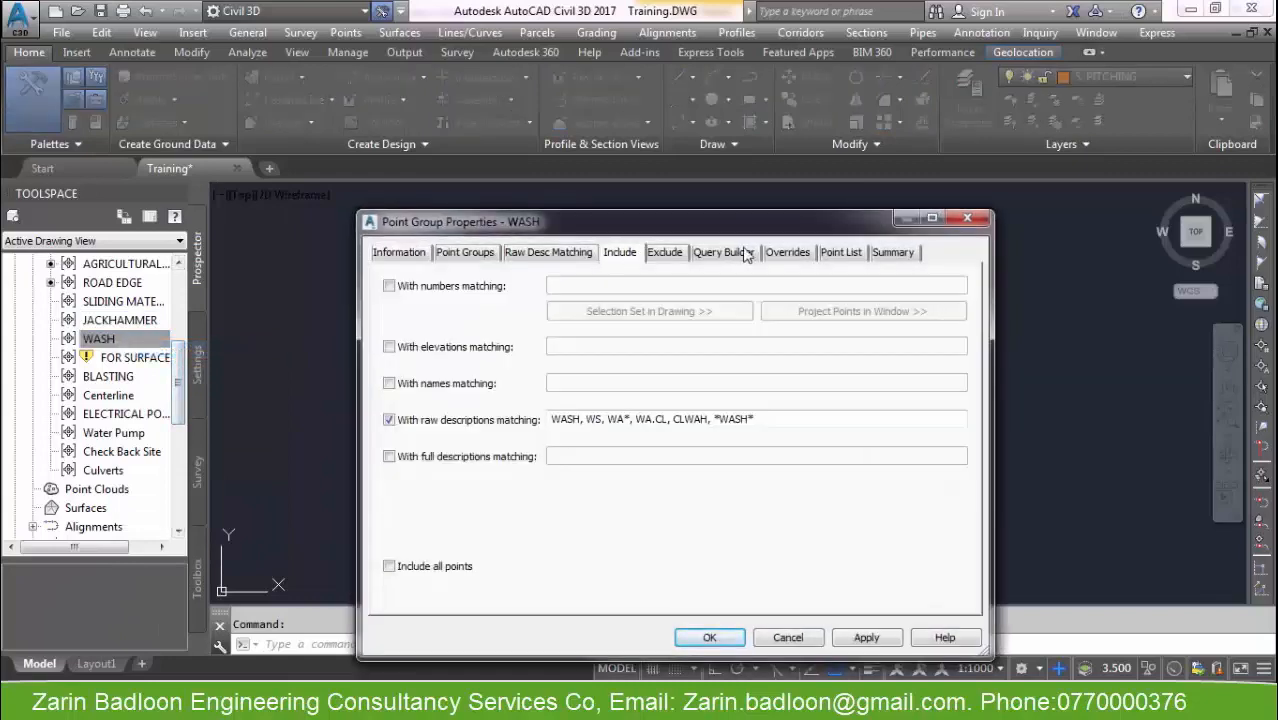
{"action": "left_click", "coordinate": [838, 253]}
{"action": "left_click", "coordinate": [718, 637]}
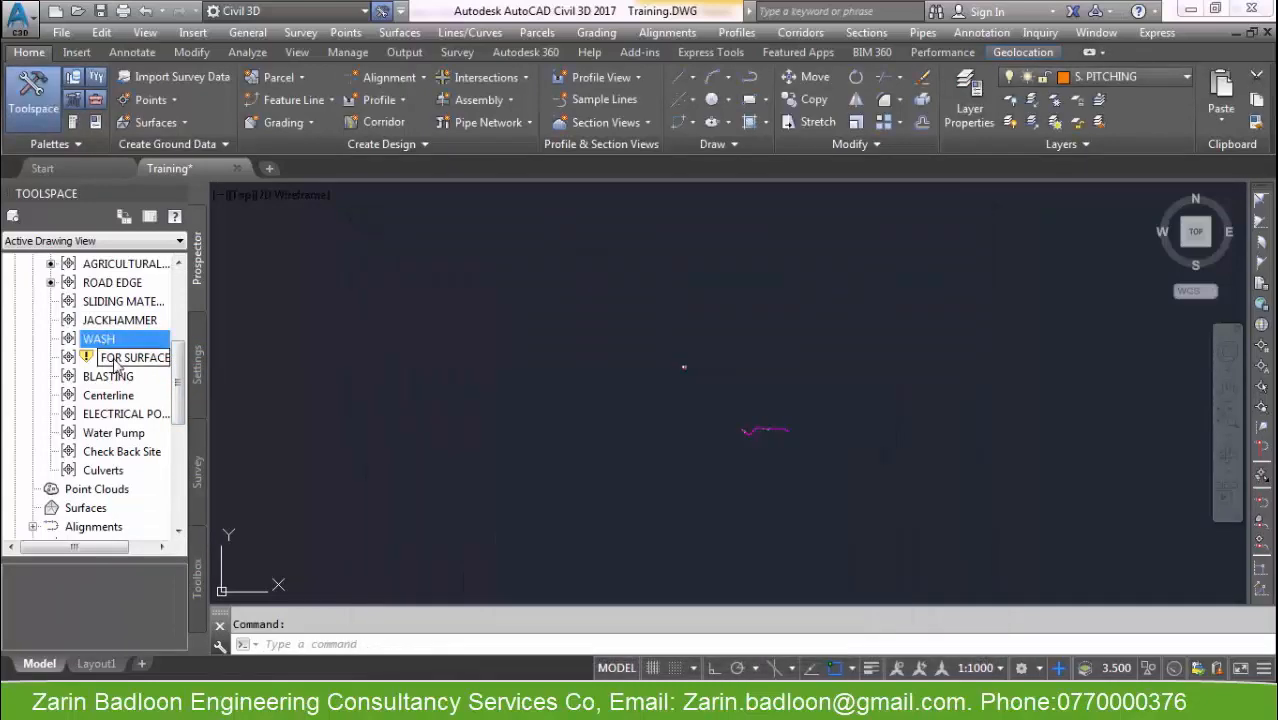
Review the FOR SURFACE point group's include filters and try to enable exclusion by raw description.
{"action": "right_click", "coordinate": [116, 360]}
{"action": "left_click", "coordinate": [200, 366]}
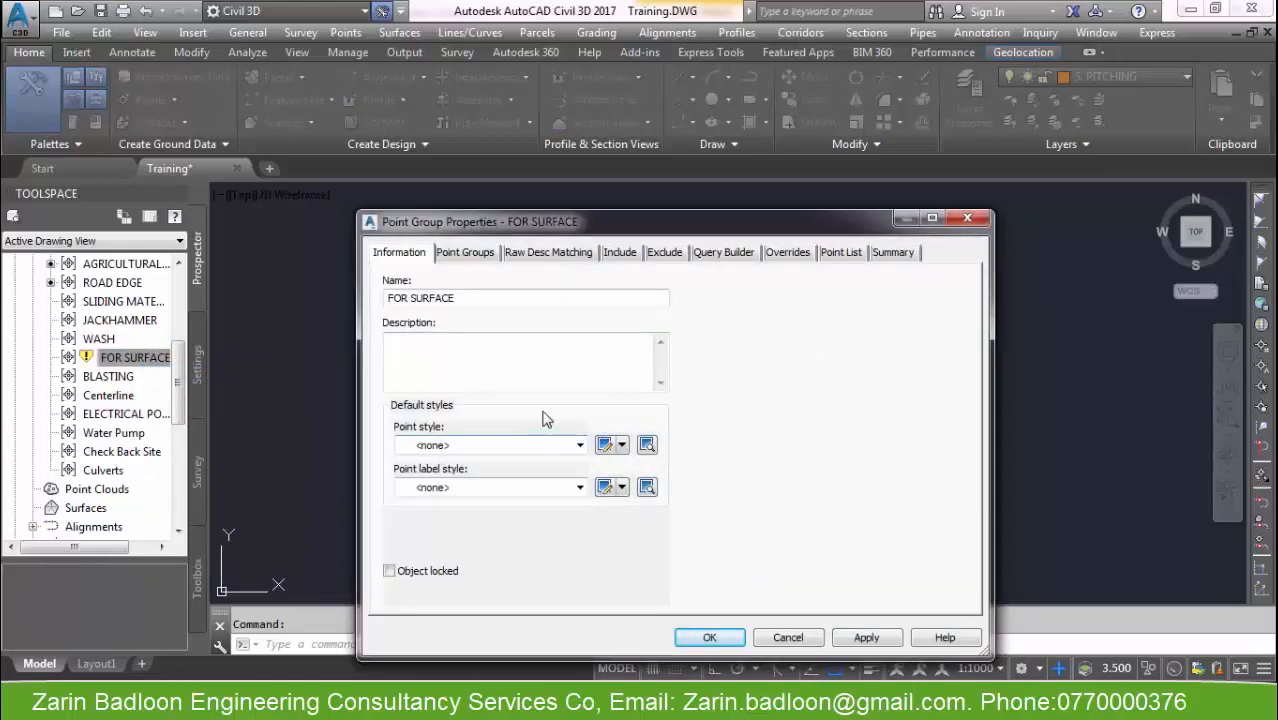
{"action": "left_click", "coordinate": [619, 255]}
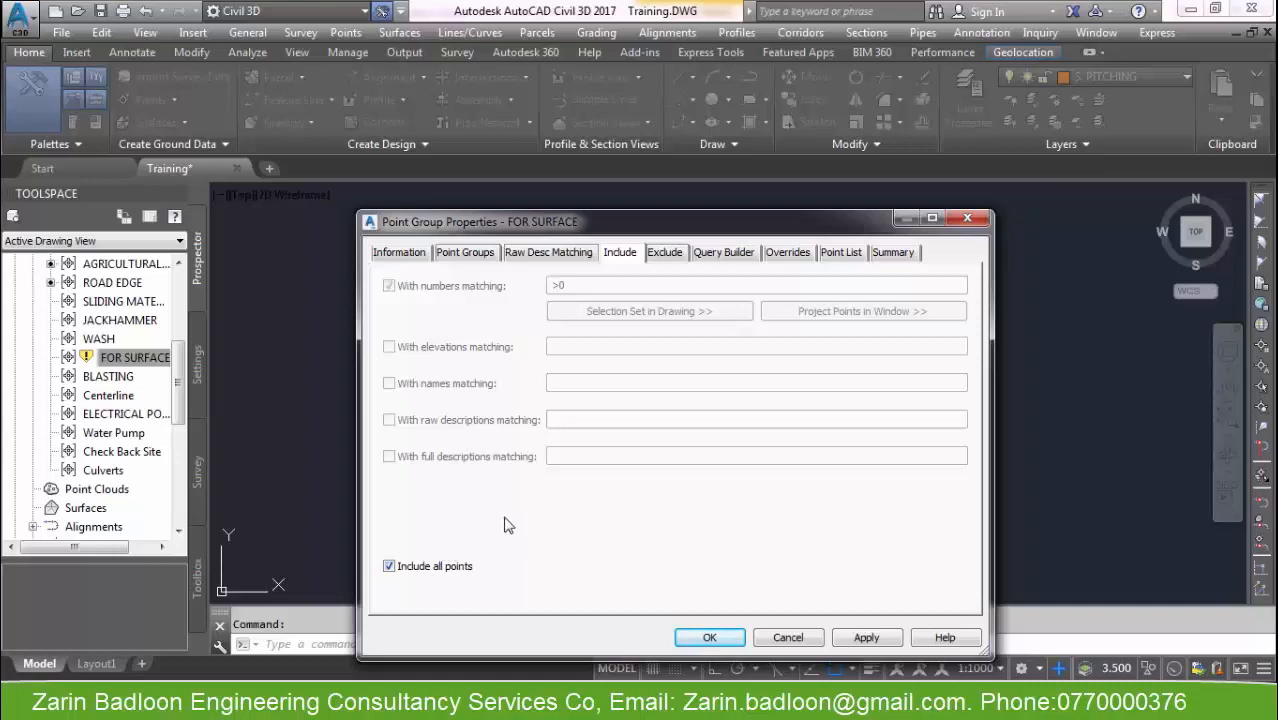
{"action": "left_click", "coordinate": [665, 253]}
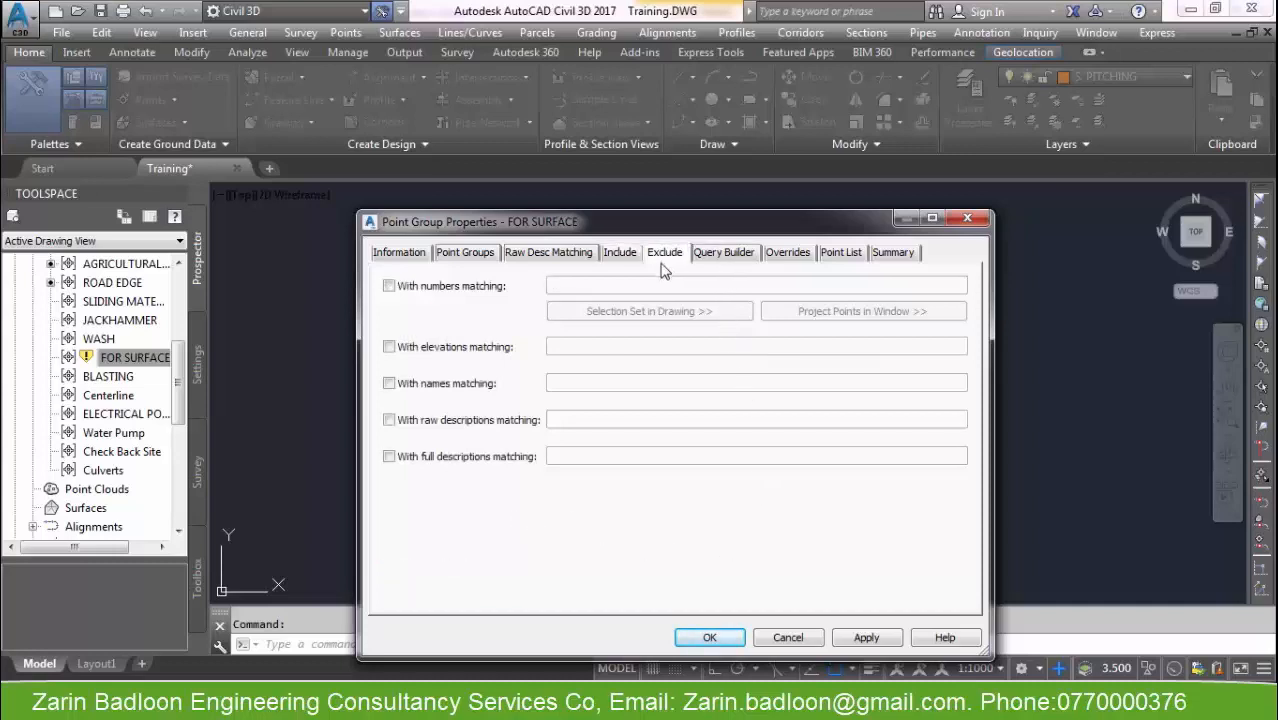
{"action": "left_click", "coordinate": [474, 422]}
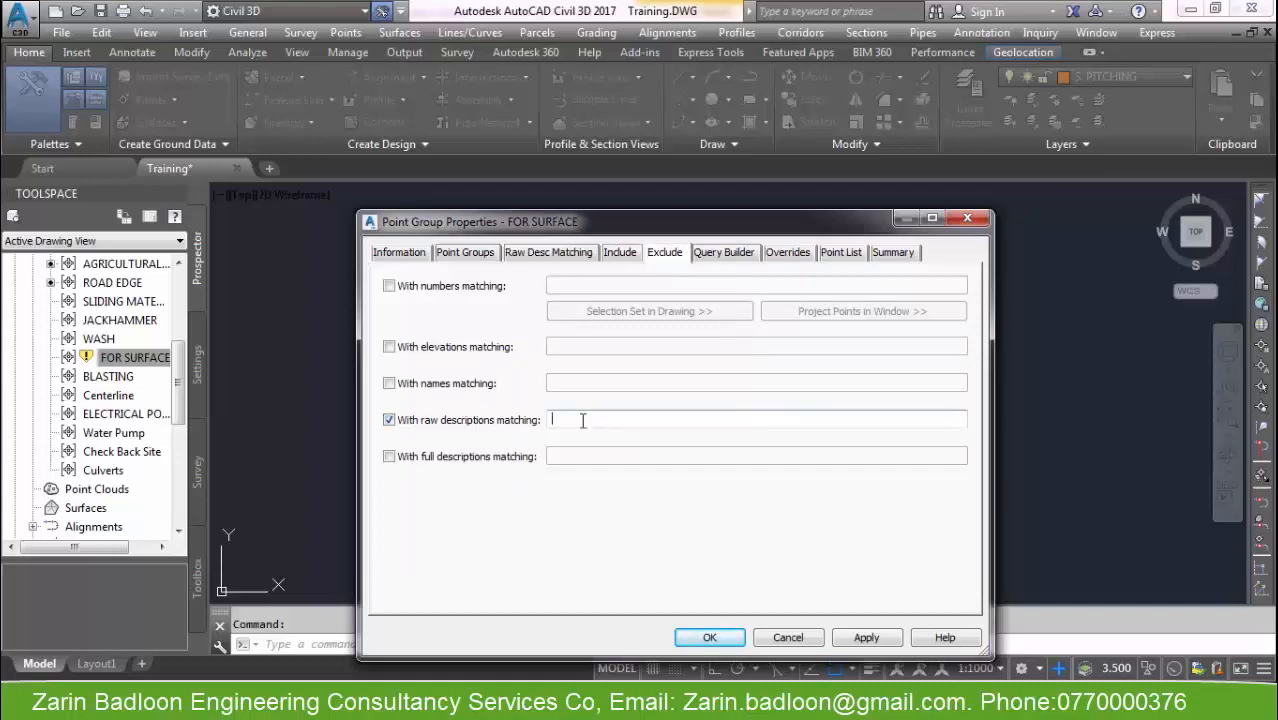
{"action": "left_click", "coordinate": [787, 637]}
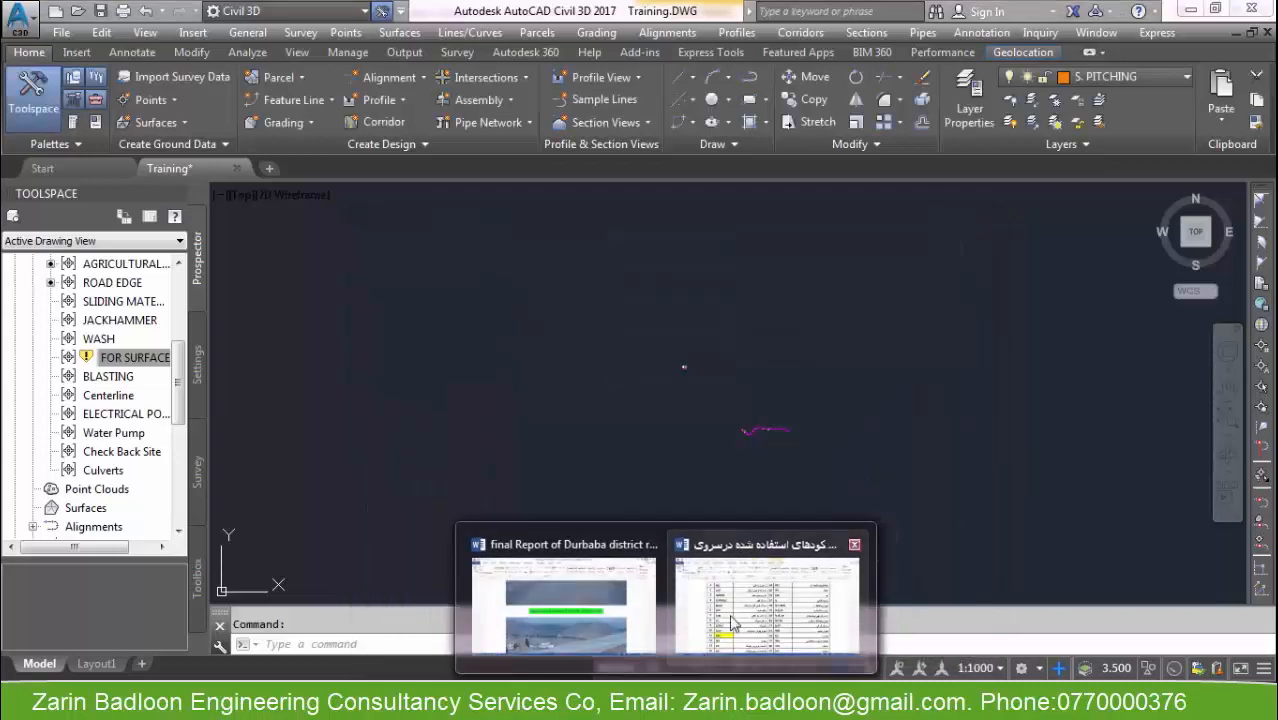
Switch to the Word document with the survey code table, check the codes, and return to Civil 3D.
{"action": "left_click", "coordinate": [745, 600]}
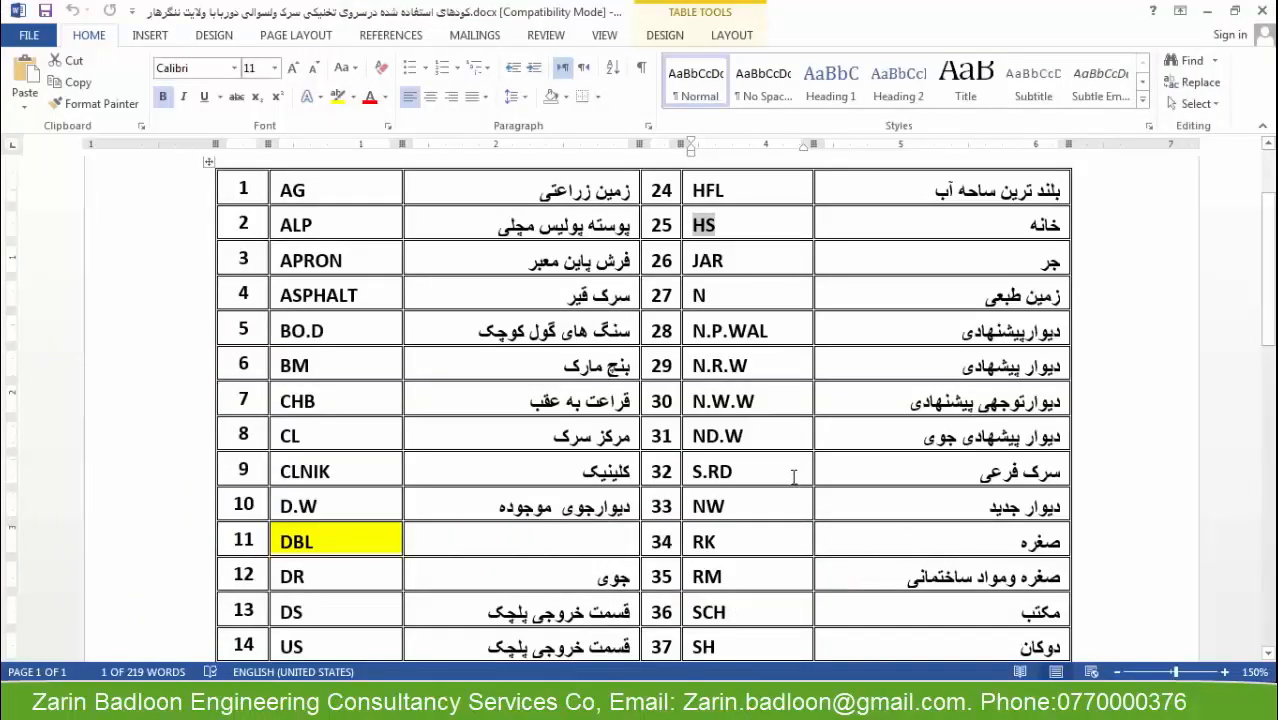
{"action": "mouse_move", "coordinate": [668, 700]}
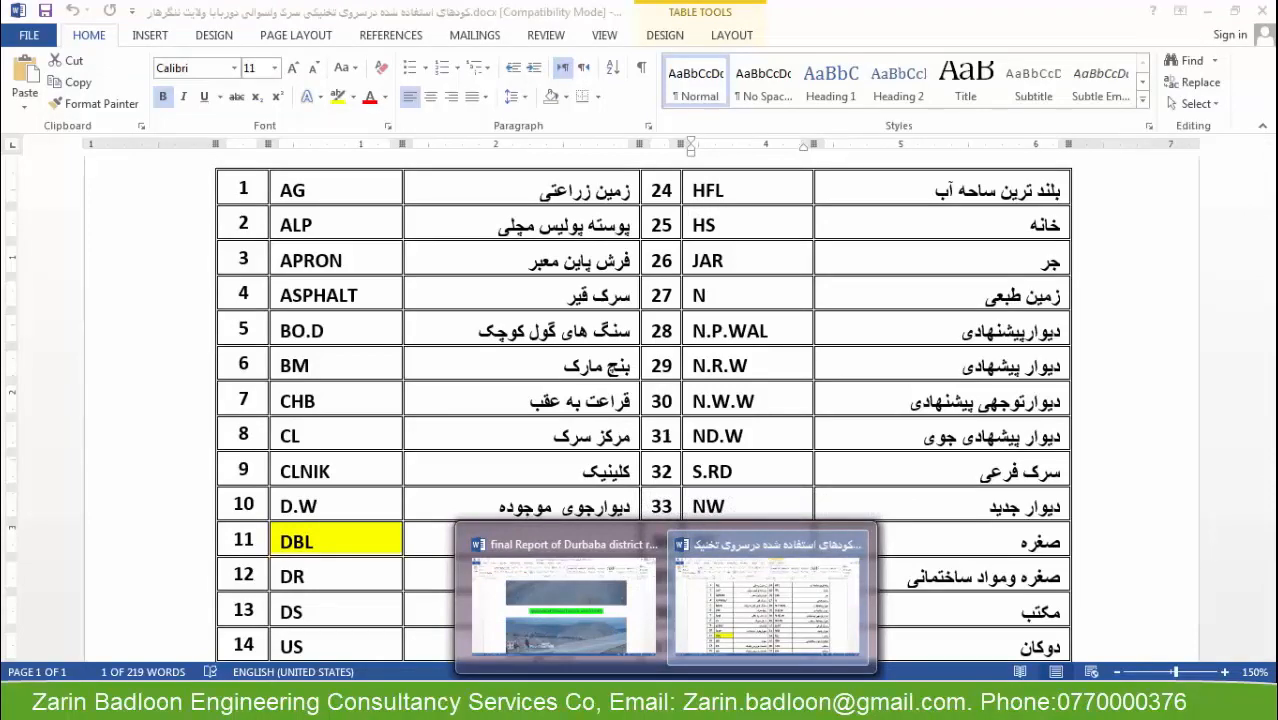
{"action": "left_click", "coordinate": [722, 700]}
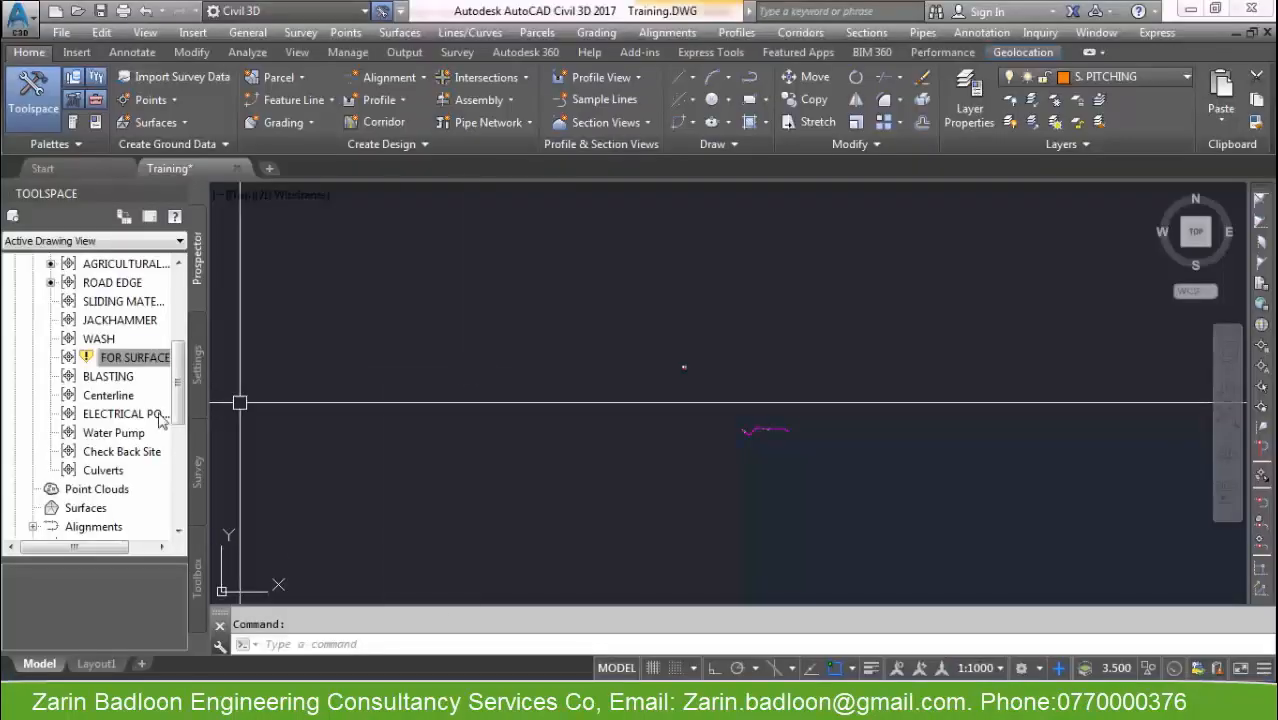
Examine the BinchMarks point group's raw description include filter and its point list, and close the properties without changes.
{"action": "left_click", "coordinate": [118, 268]}
{"action": "scroll", "coordinate": [112, 320], "scroll_direction": "up", "scroll_amount": 2}
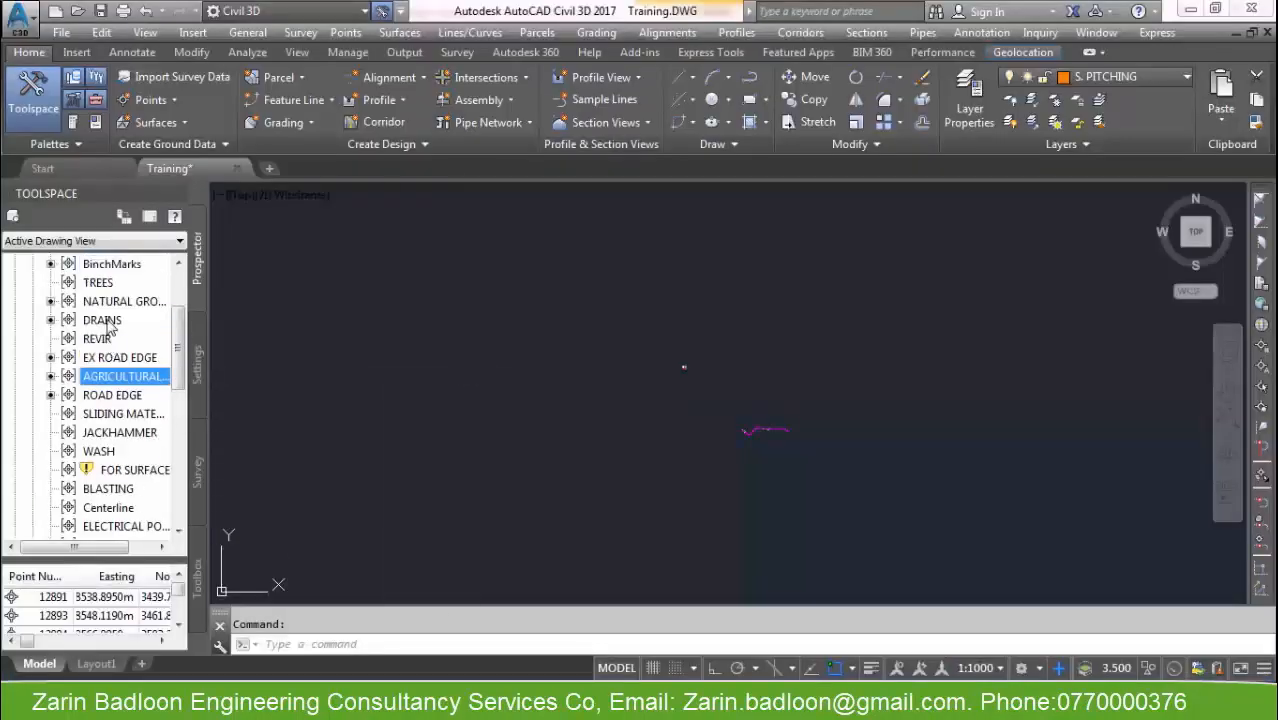
{"action": "scroll", "coordinate": [112, 305], "scroll_direction": "up", "scroll_amount": 2}
{"action": "right_click", "coordinate": [100, 376]}
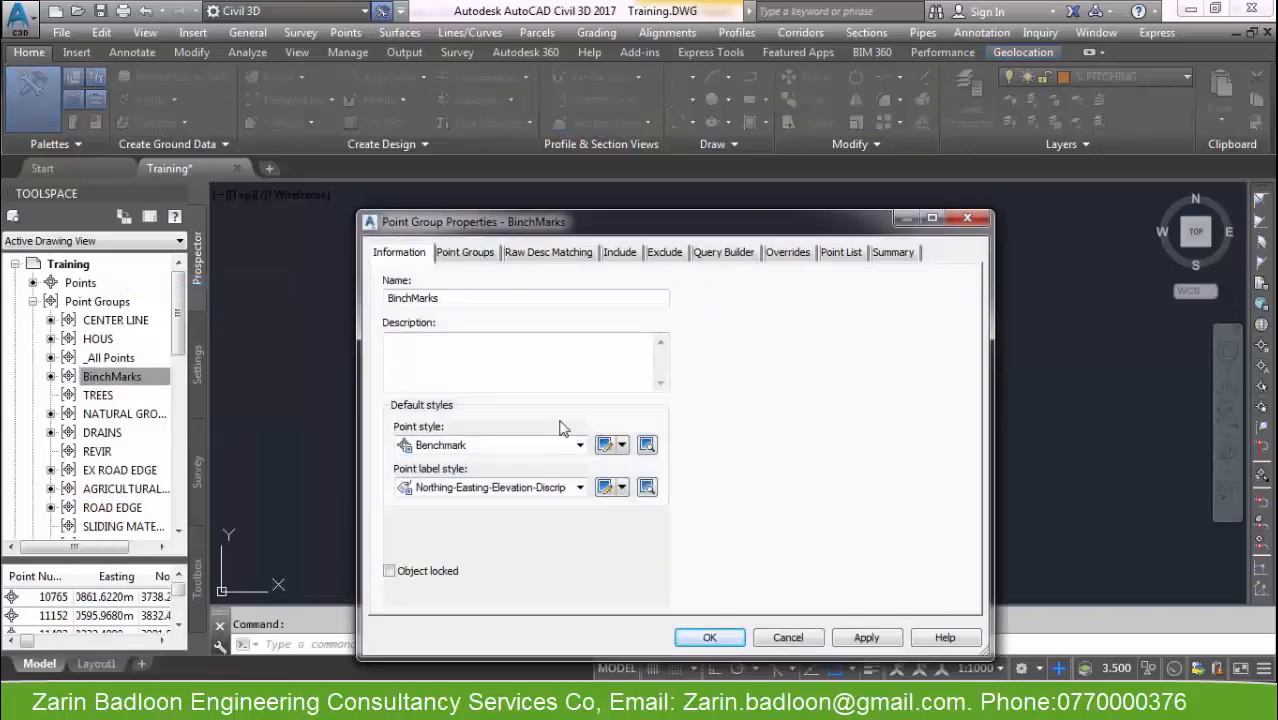
{"action": "left_click", "coordinate": [619, 255]}
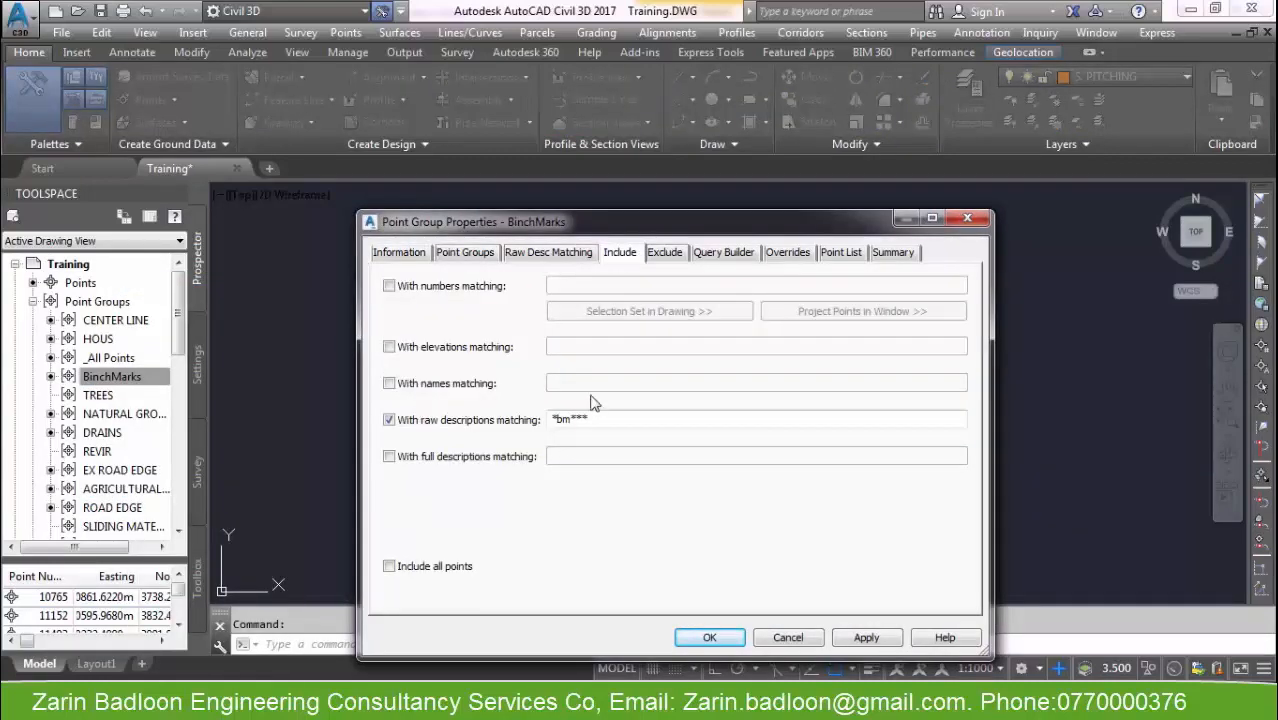
{"action": "left_click_drag", "start_coordinate": [599, 418], "coordinate": [509, 427]}
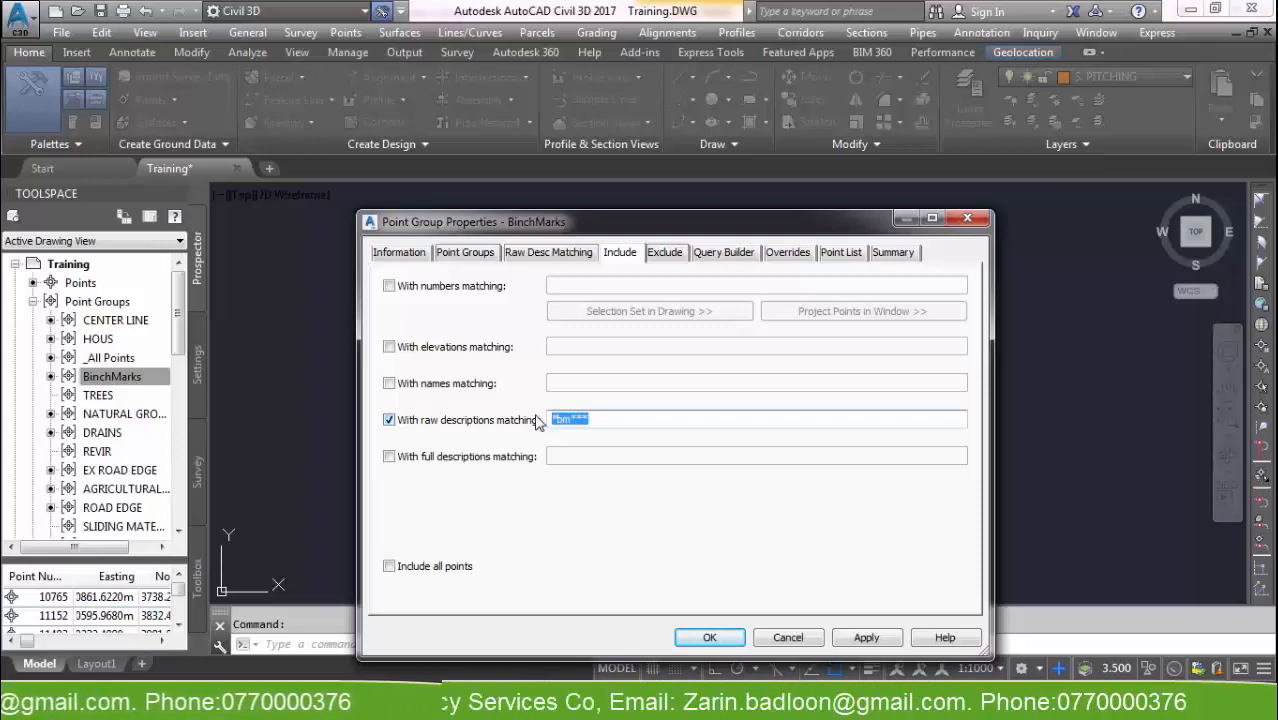
{"action": "left_click", "coordinate": [620, 419]}
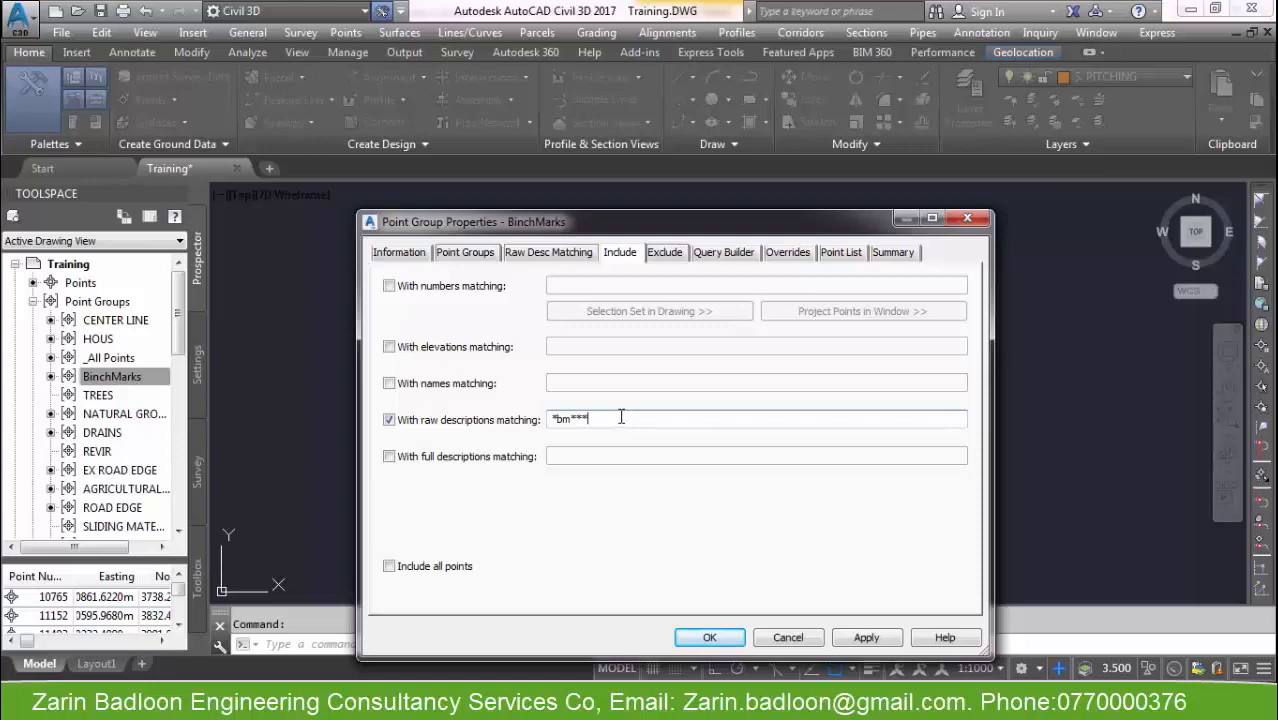
{"action": "left_click", "coordinate": [845, 256]}
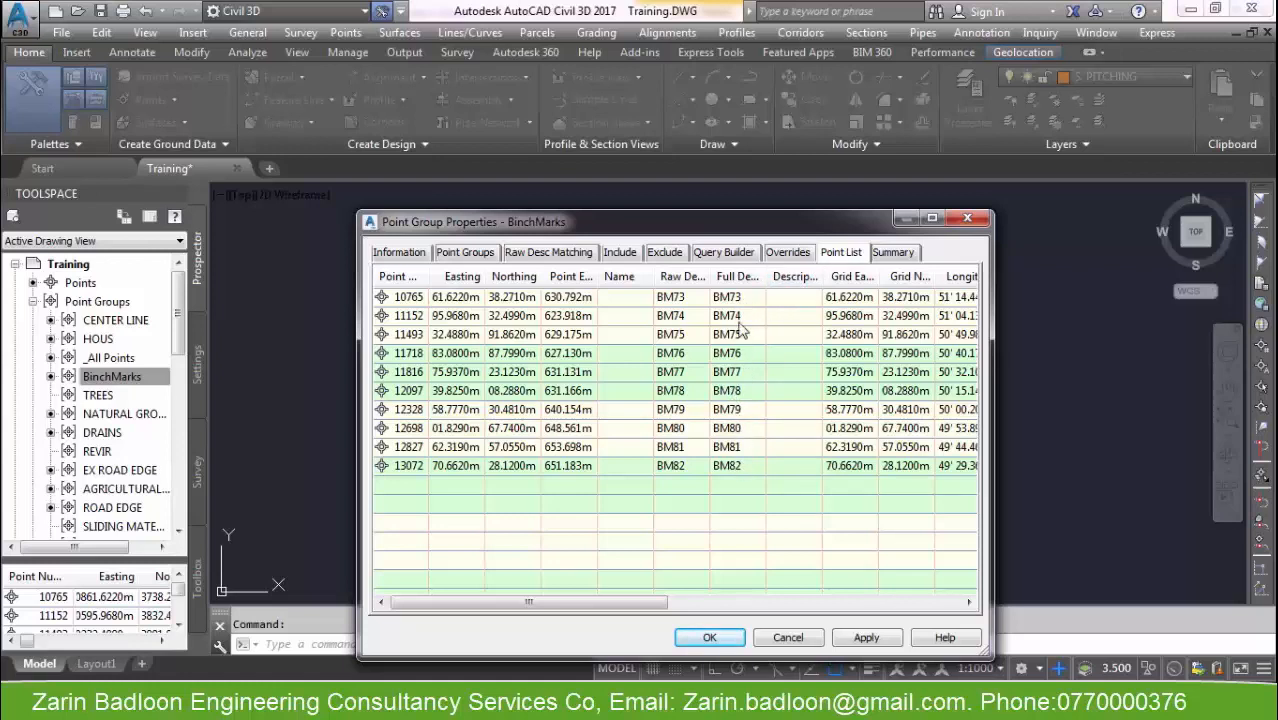
{"action": "left_click", "coordinate": [788, 638]}
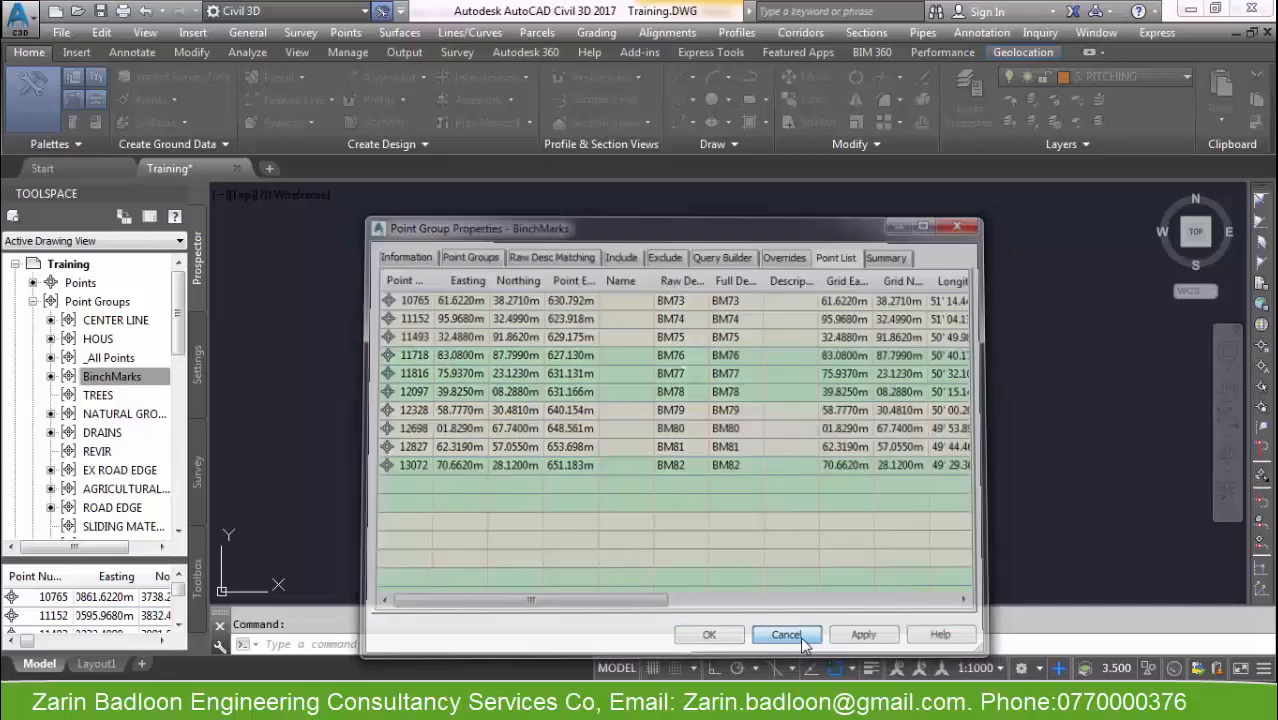
Copy the raw description filter *bm*** from the BinchMarks point group's include settings and close its properties unchanged.
{"action": "left_click", "coordinate": [110, 378]}
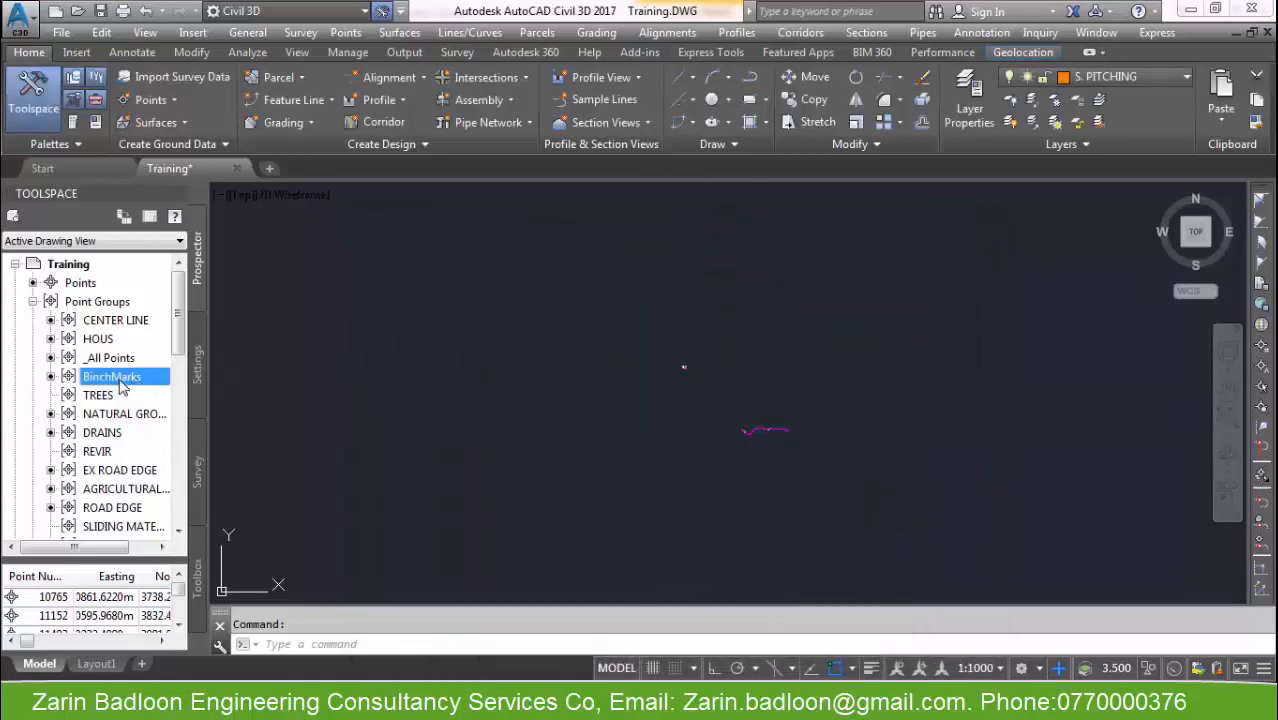
{"action": "right_click", "coordinate": [121, 387]}
{"action": "left_click", "coordinate": [190, 283]}
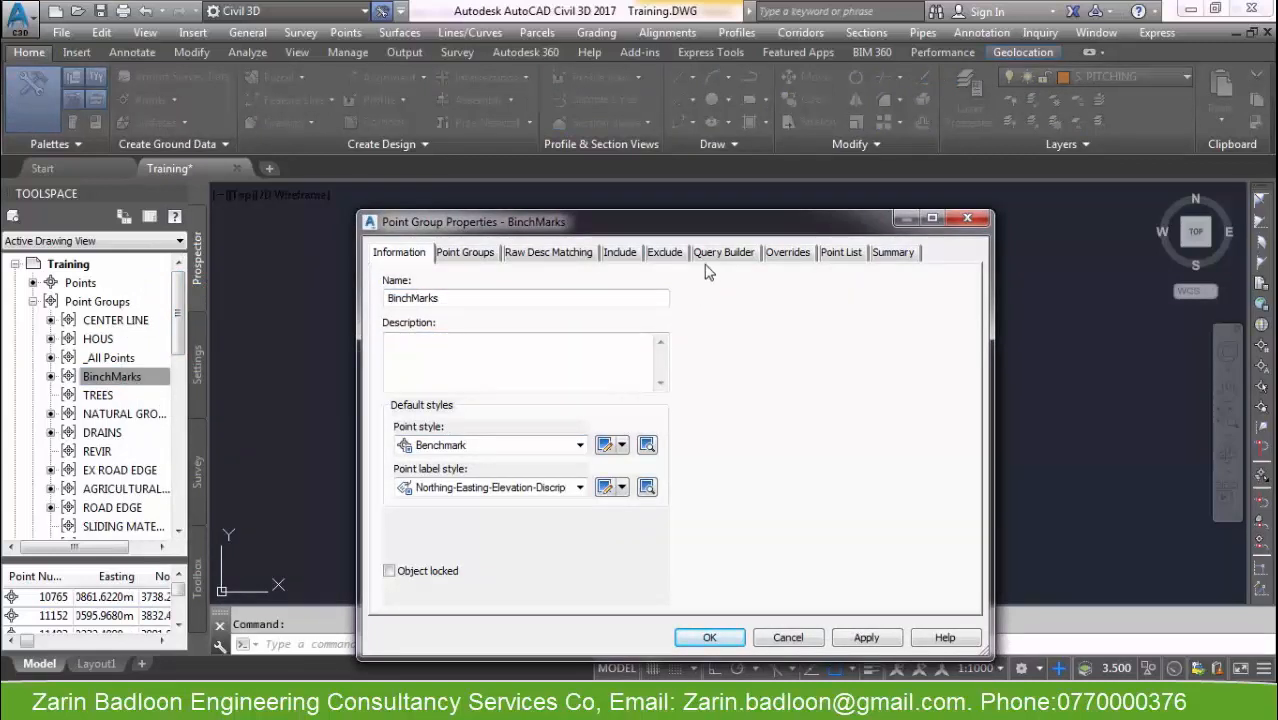
{"action": "left_click", "coordinate": [630, 255]}
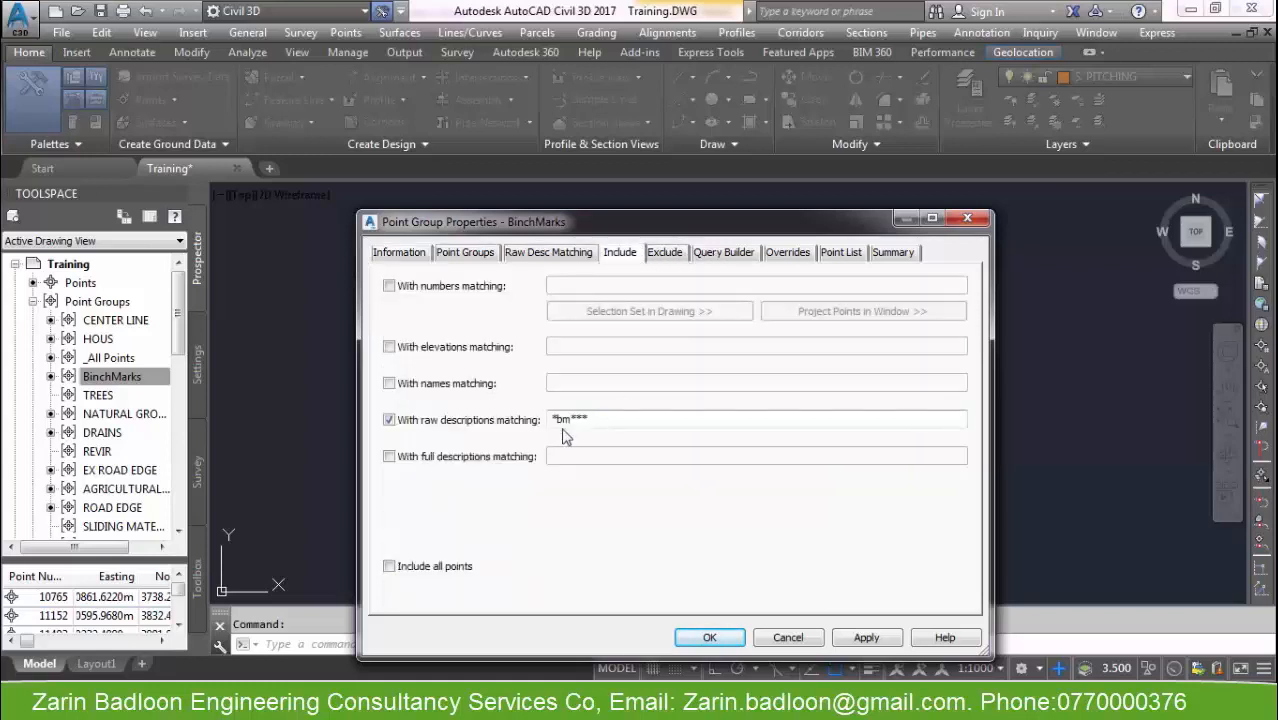
{"action": "left_click_drag", "start_coordinate": [557, 419], "coordinate": [548, 417]}
{"action": "double_click", "coordinate": [598, 418]}
{"action": "right_click", "coordinate": [595, 418]}
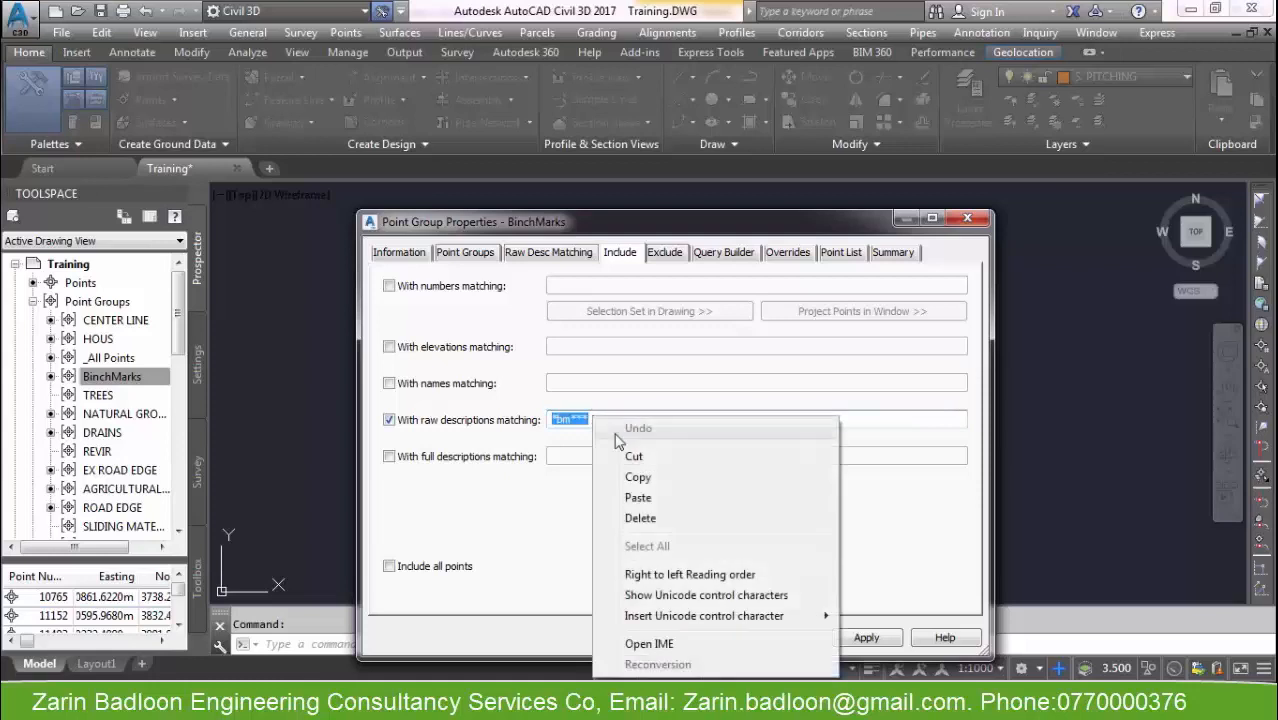
{"action": "left_click", "coordinate": [640, 478]}
{"action": "left_click", "coordinate": [788, 638]}
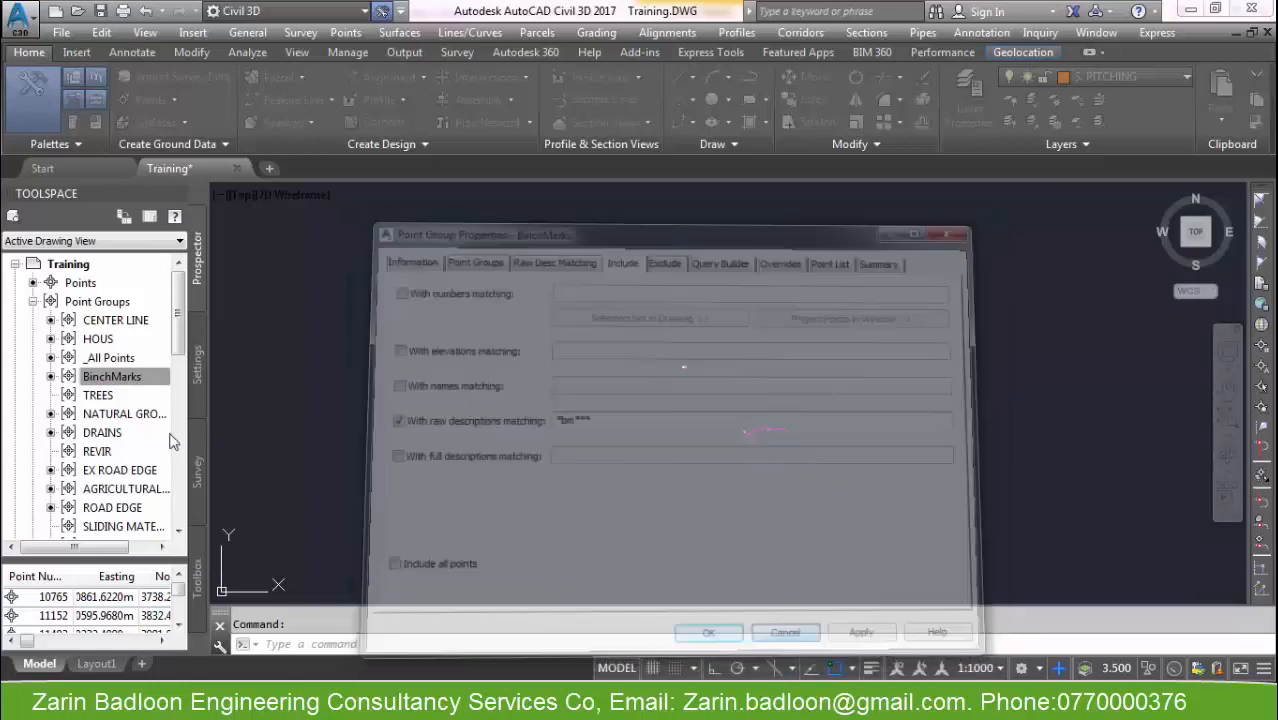
Set the FOR SURFACE point group to exclude points with raw descriptions matching *bm***.
{"action": "left_click", "coordinate": [108, 471]}
{"action": "scroll", "coordinate": [110, 474], "scroll_direction": "down", "scroll_amount": 1}
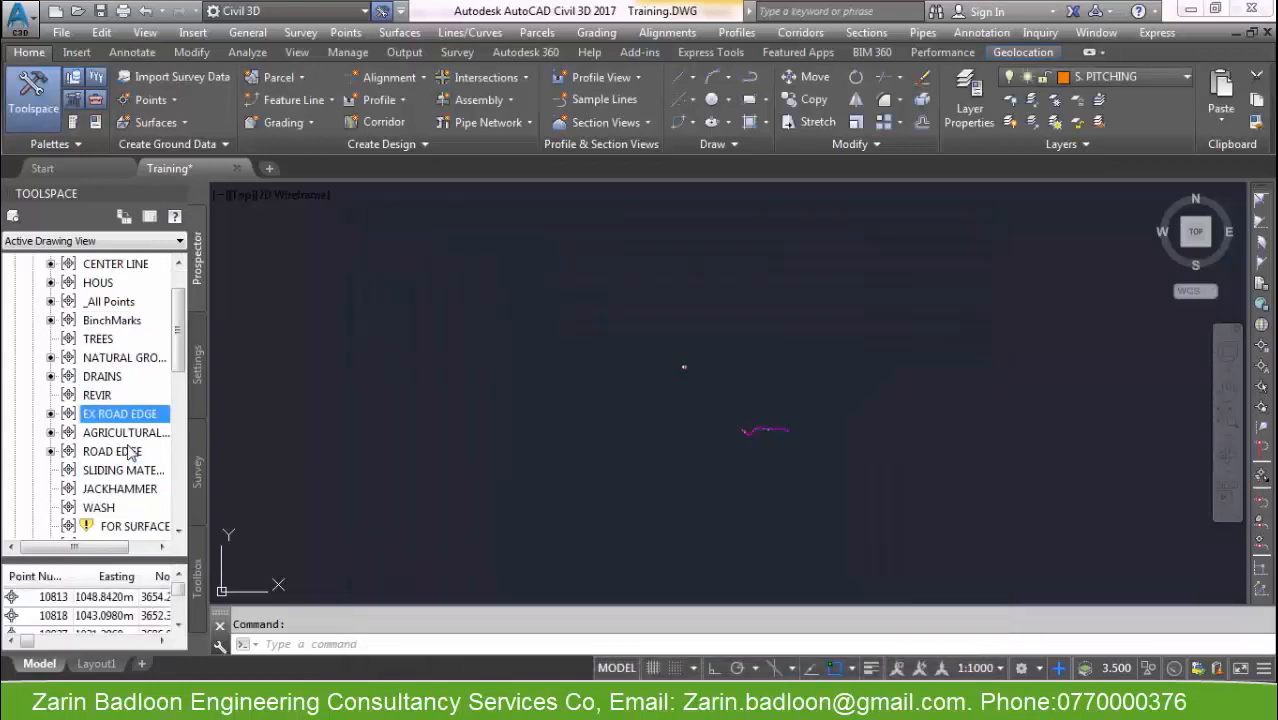
{"action": "left_click", "coordinate": [112, 507]}
{"action": "left_click", "coordinate": [115, 526]}
{"action": "right_click", "coordinate": [115, 526]}
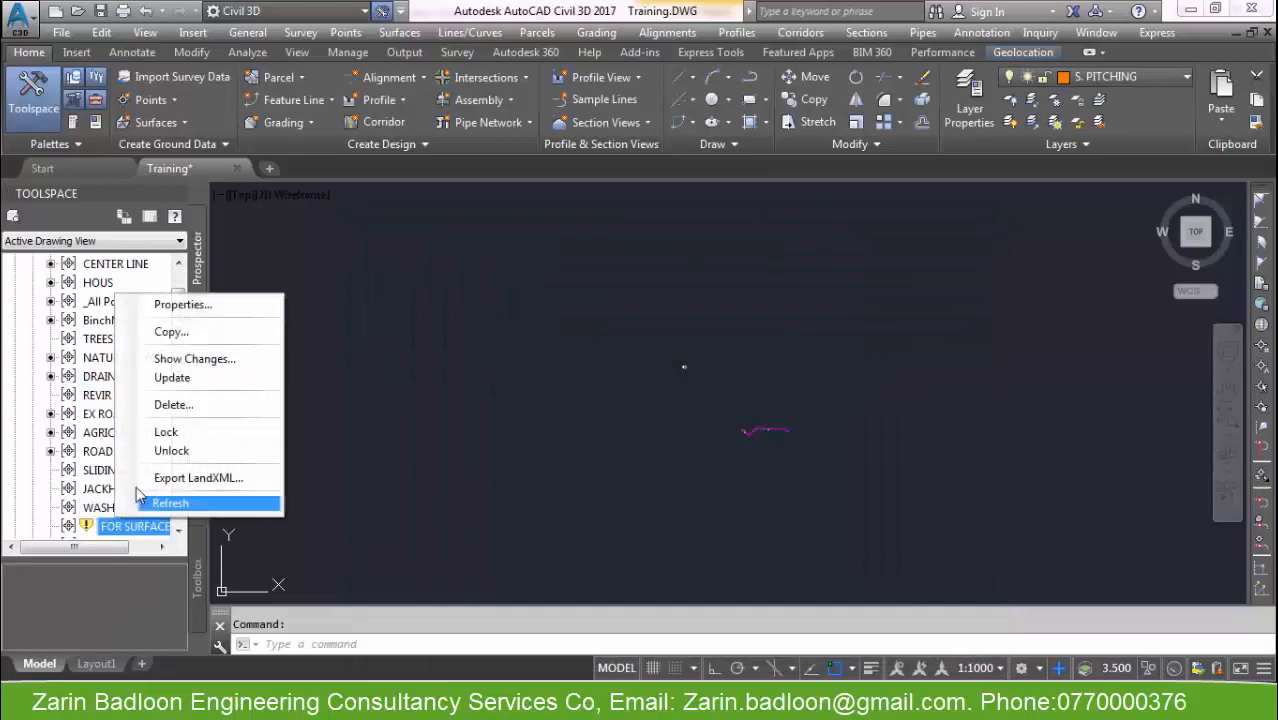
{"action": "left_click", "coordinate": [182, 304]}
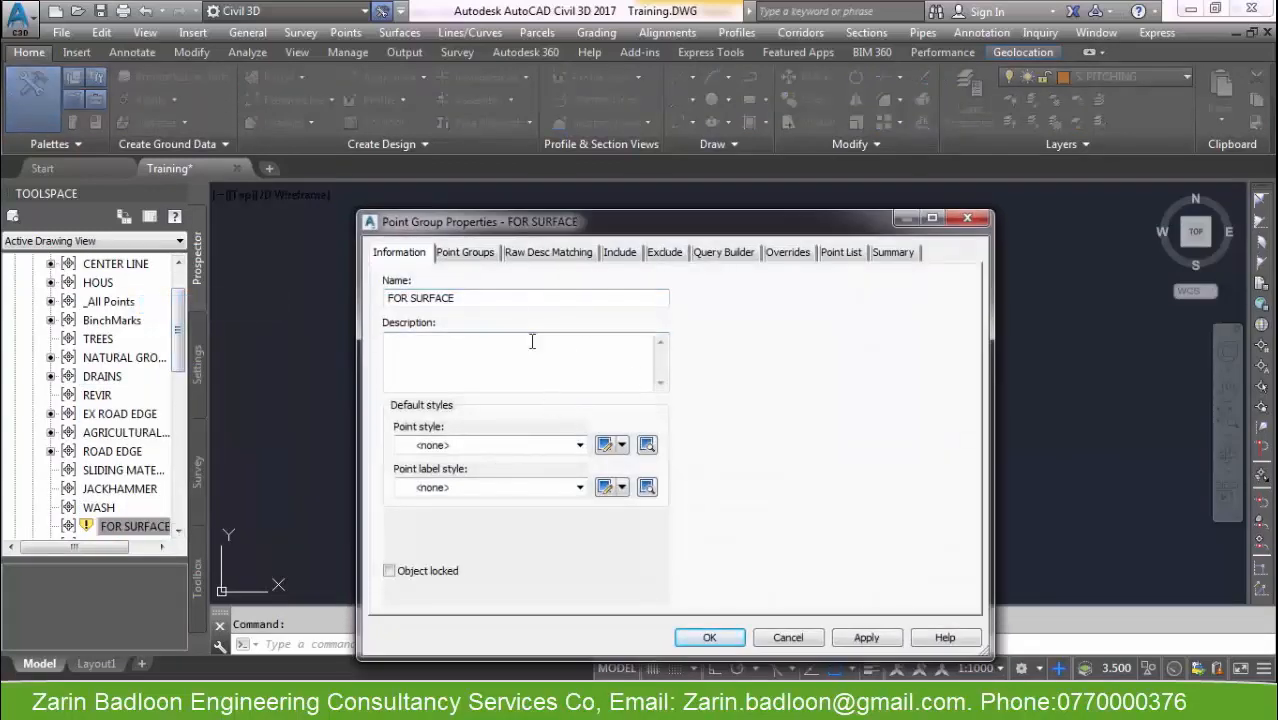
{"action": "left_click", "coordinate": [624, 254]}
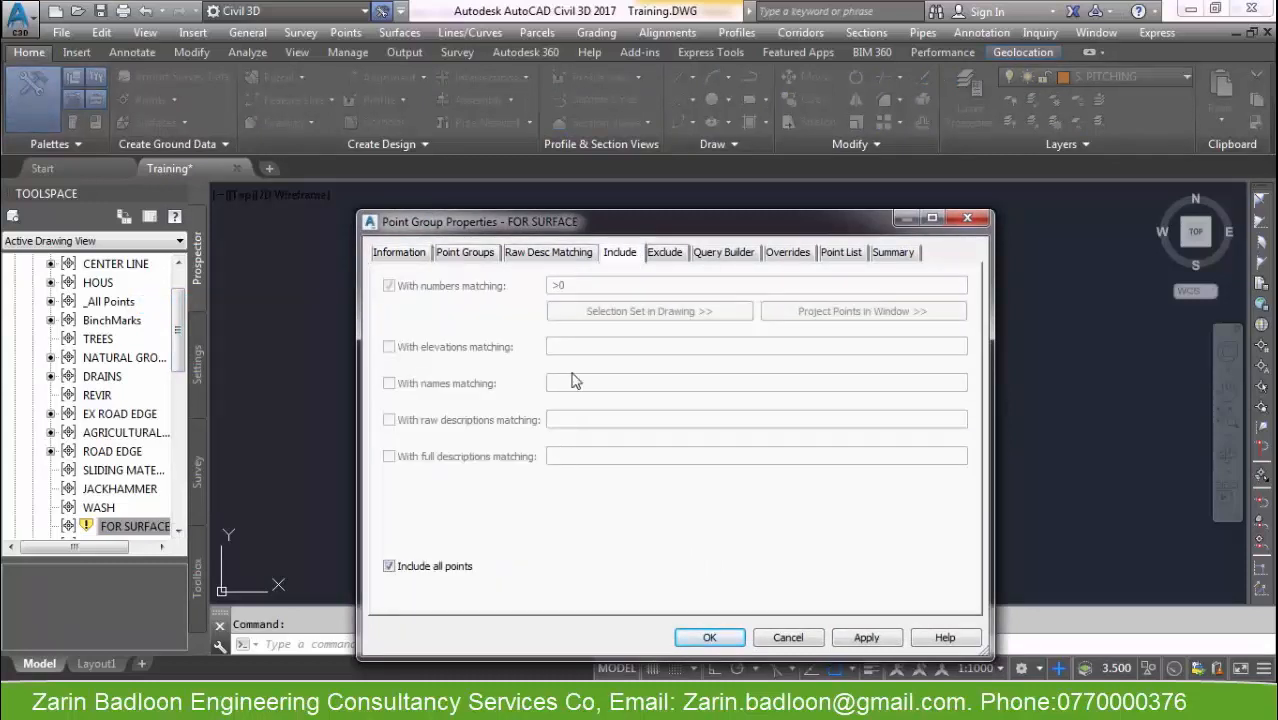
{"action": "left_click", "coordinate": [677, 254]}
{"action": "left_click", "coordinate": [452, 421]}
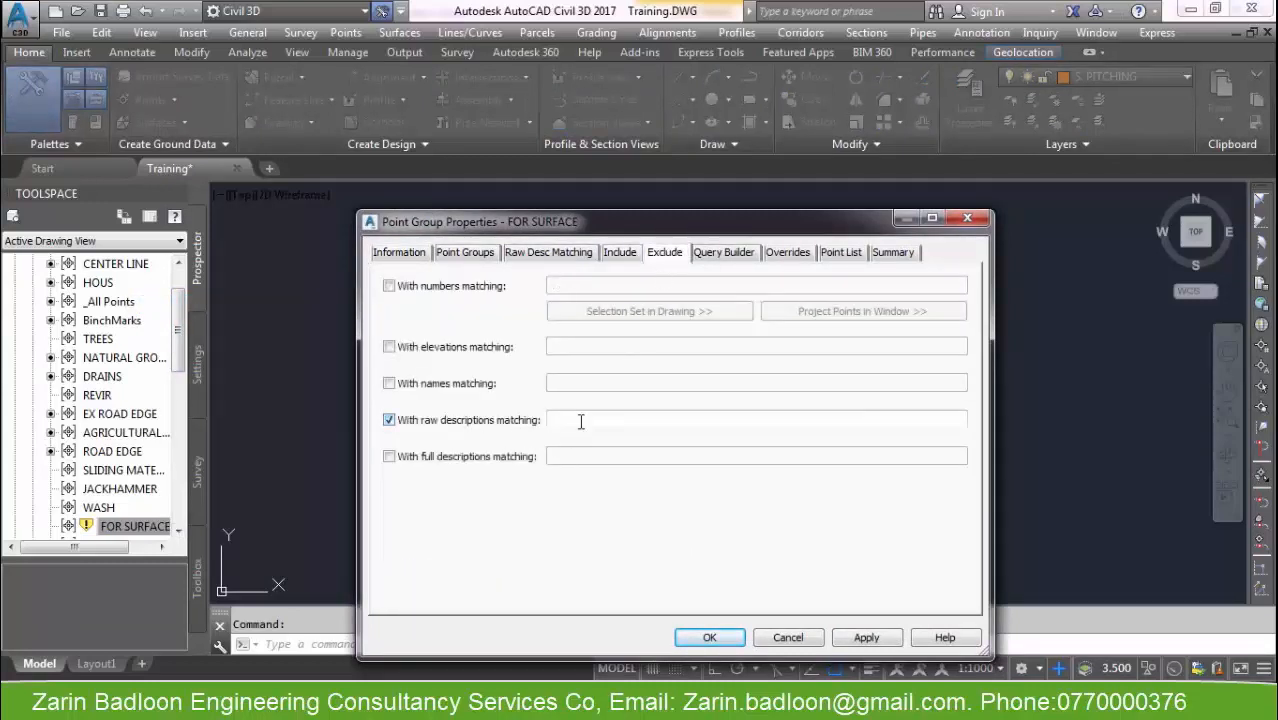
{"action": "left_click", "coordinate": [581, 421]}
Check the raw descriptions in the FOR SURFACE group's point list and accept the group's properties.
{"action": "left_click", "coordinate": [836, 253]}
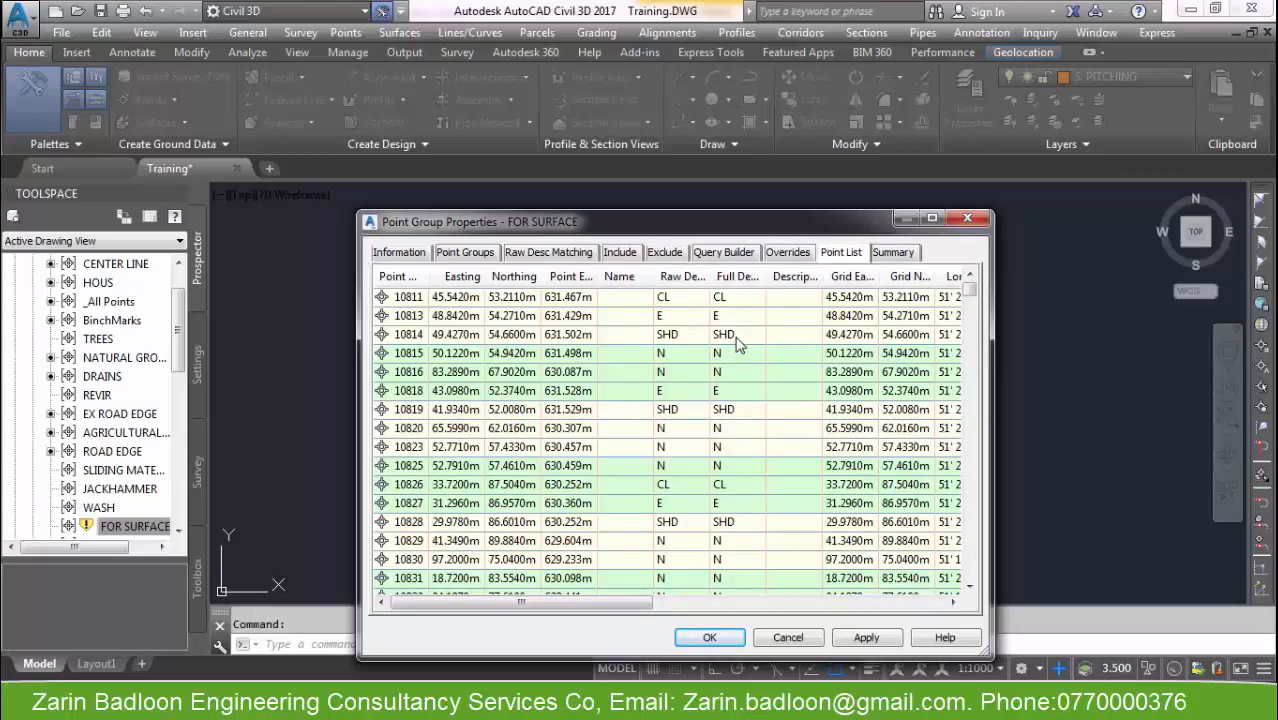
{"action": "left_click", "coordinate": [738, 336]}
{"action": "scroll", "coordinate": [770, 405], "scroll_direction": "down", "scroll_amount": 18}
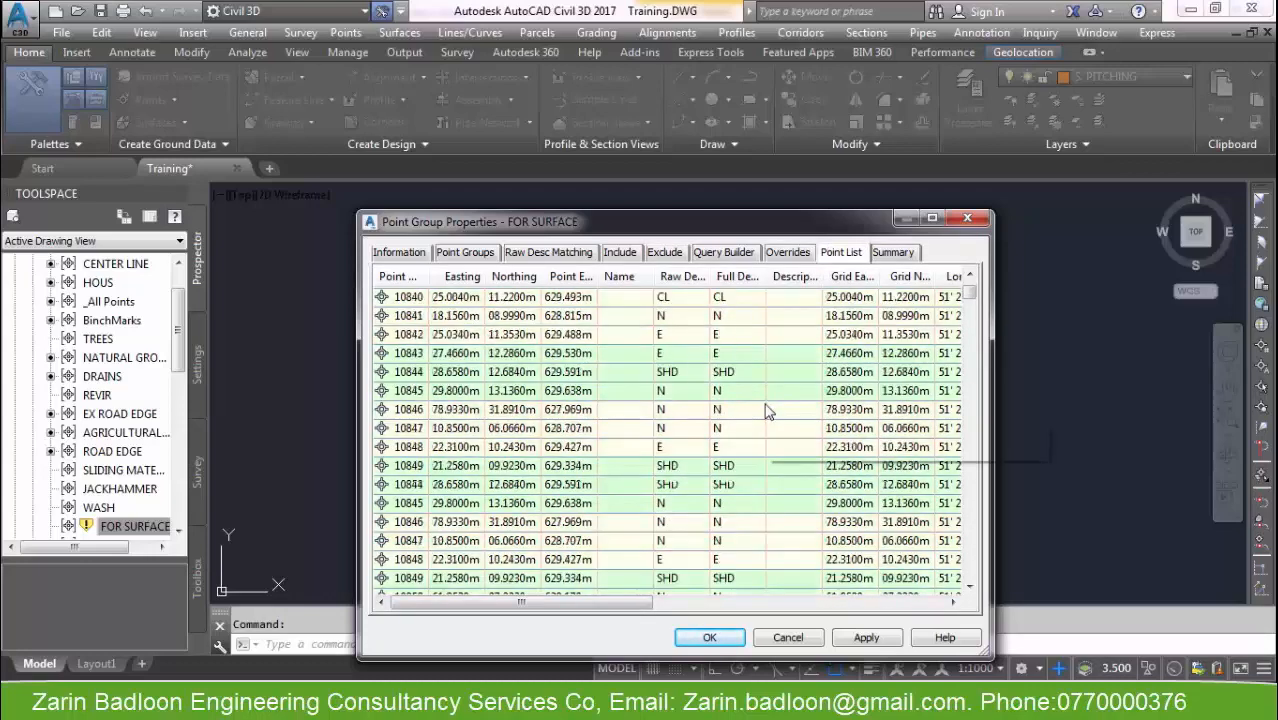
{"action": "scroll", "coordinate": [765, 412], "scroll_direction": "down", "scroll_amount": 12}
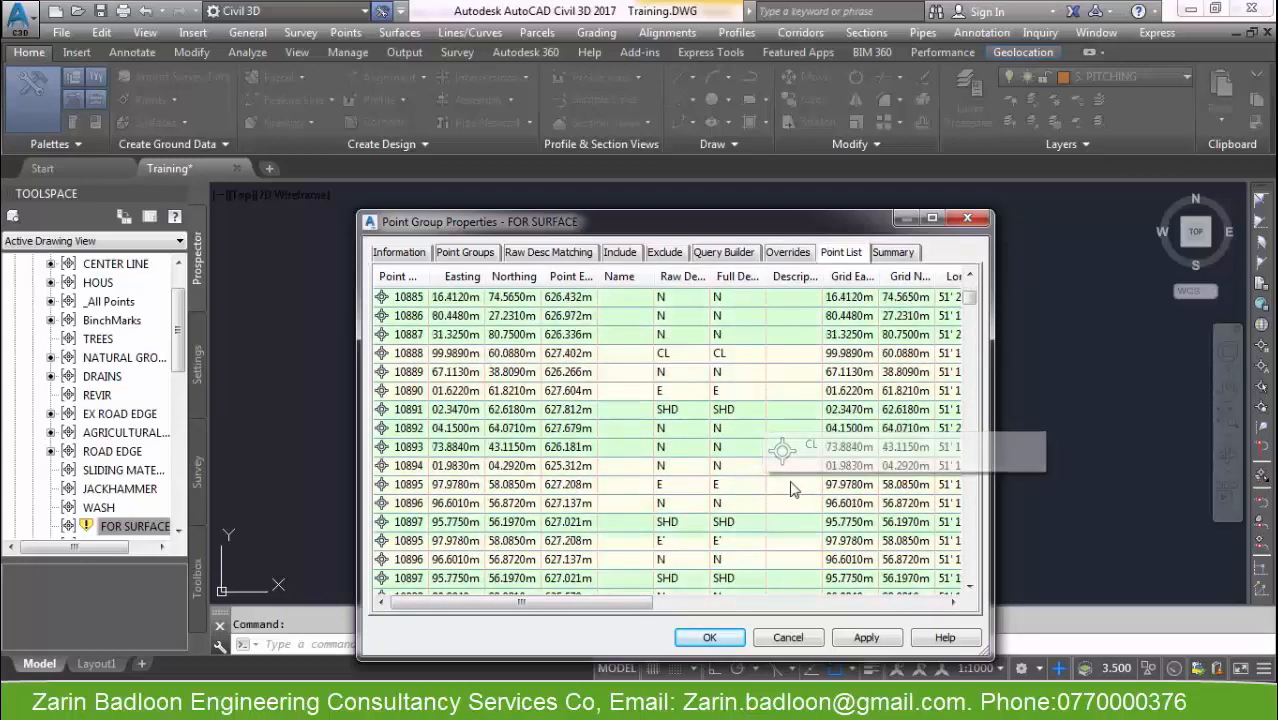
{"action": "left_click", "coordinate": [709, 637]}
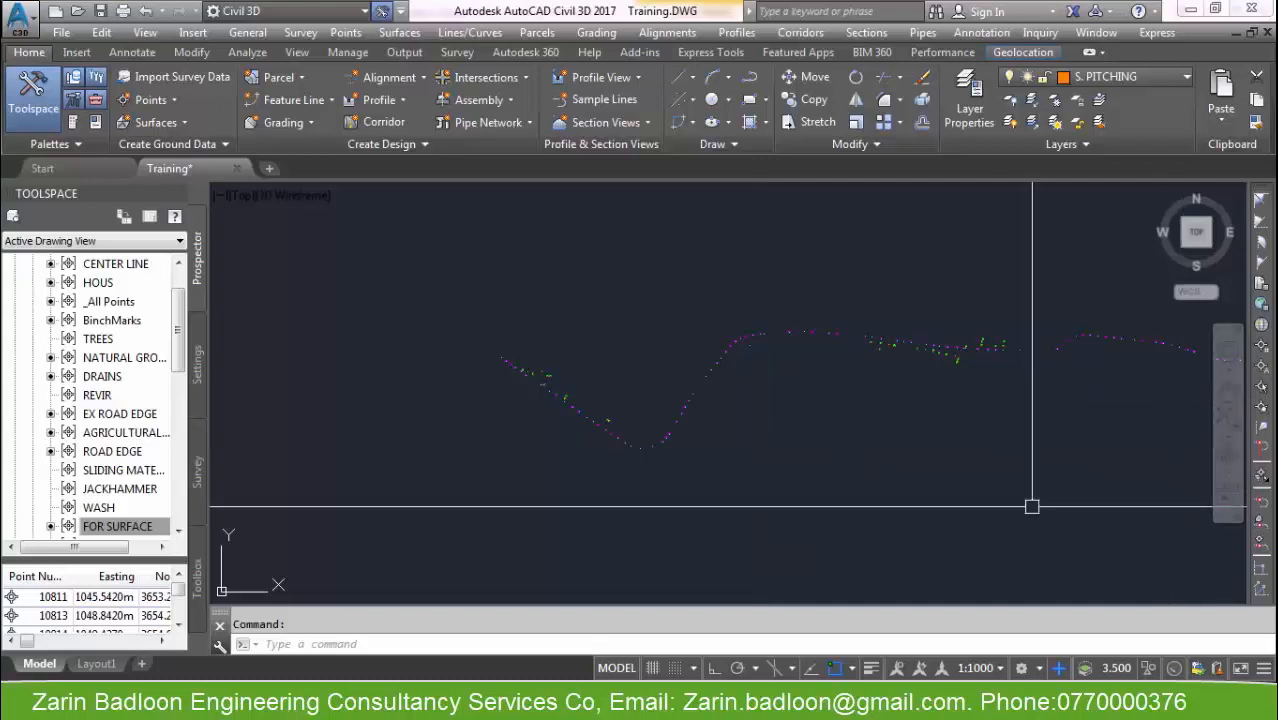
Review the BLASTING point group's raw description include filter and point list, and close its properties.
{"action": "scroll", "coordinate": [188, 350], "scroll_direction": "down", "scroll_amount": 3}
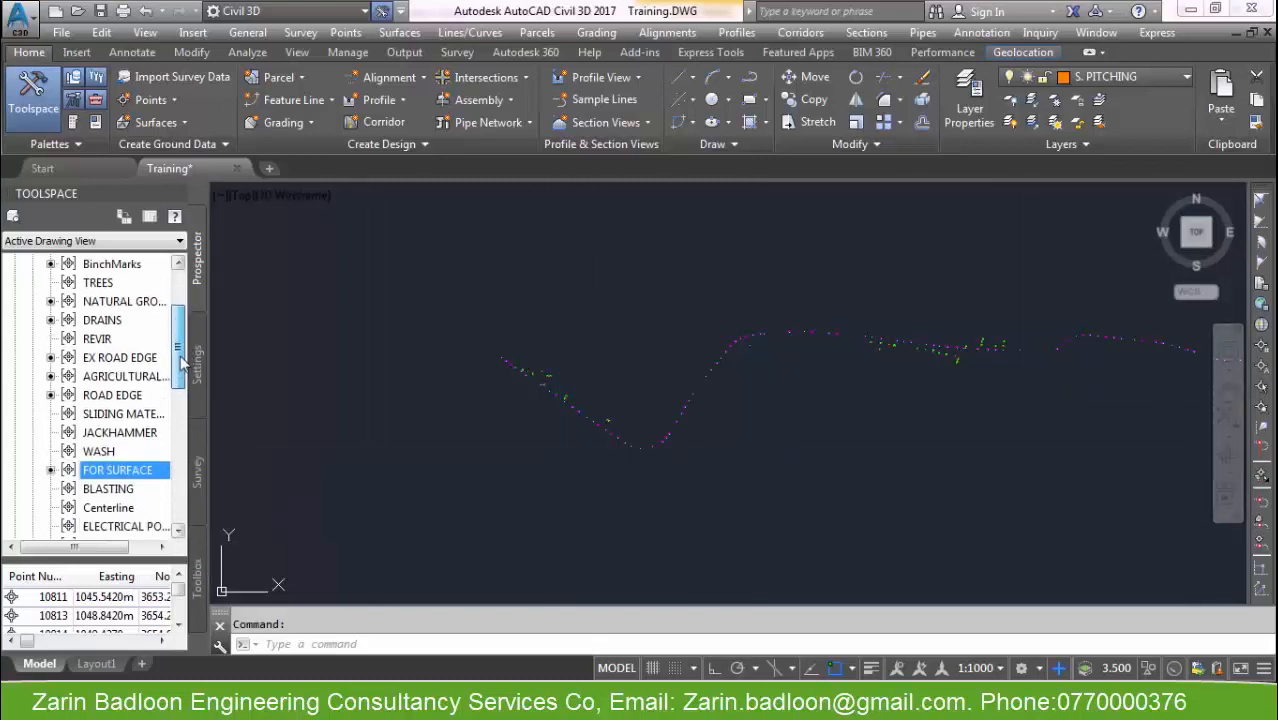
{"action": "right_click", "coordinate": [121, 393]}
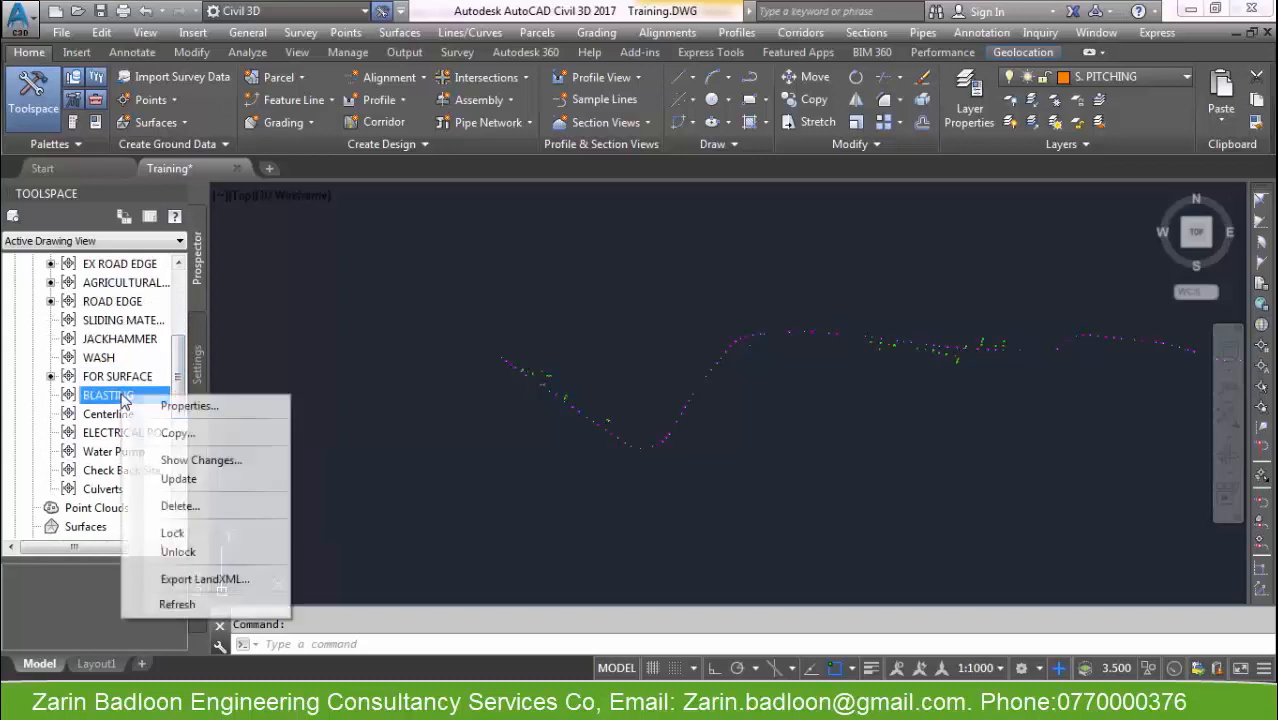
{"action": "left_click", "coordinate": [182, 407]}
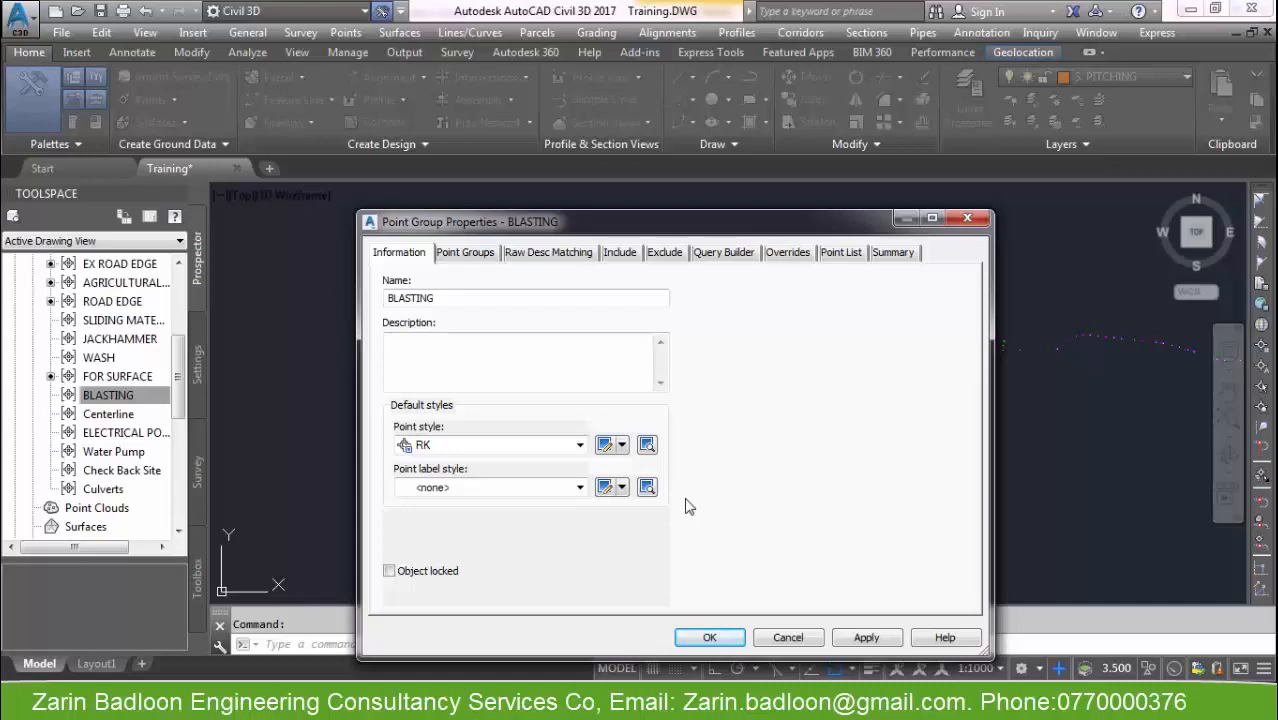
{"action": "left_click", "coordinate": [628, 256]}
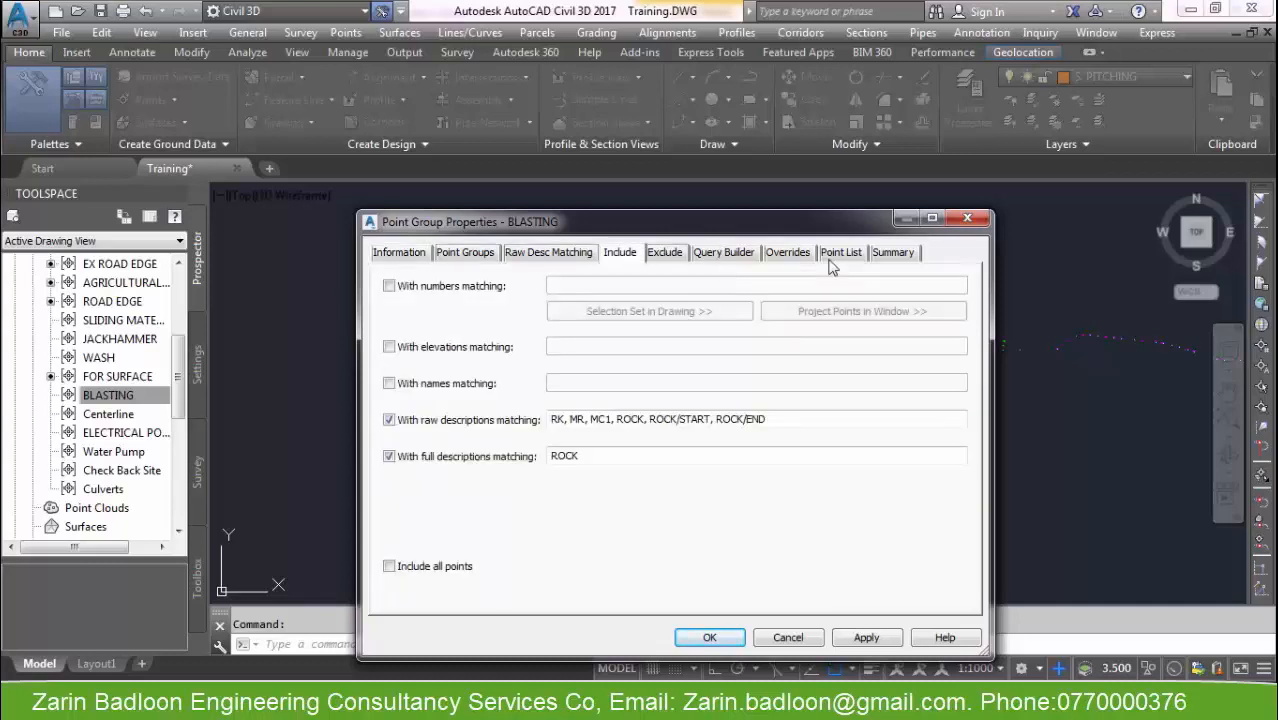
{"action": "left_click", "coordinate": [836, 255]}
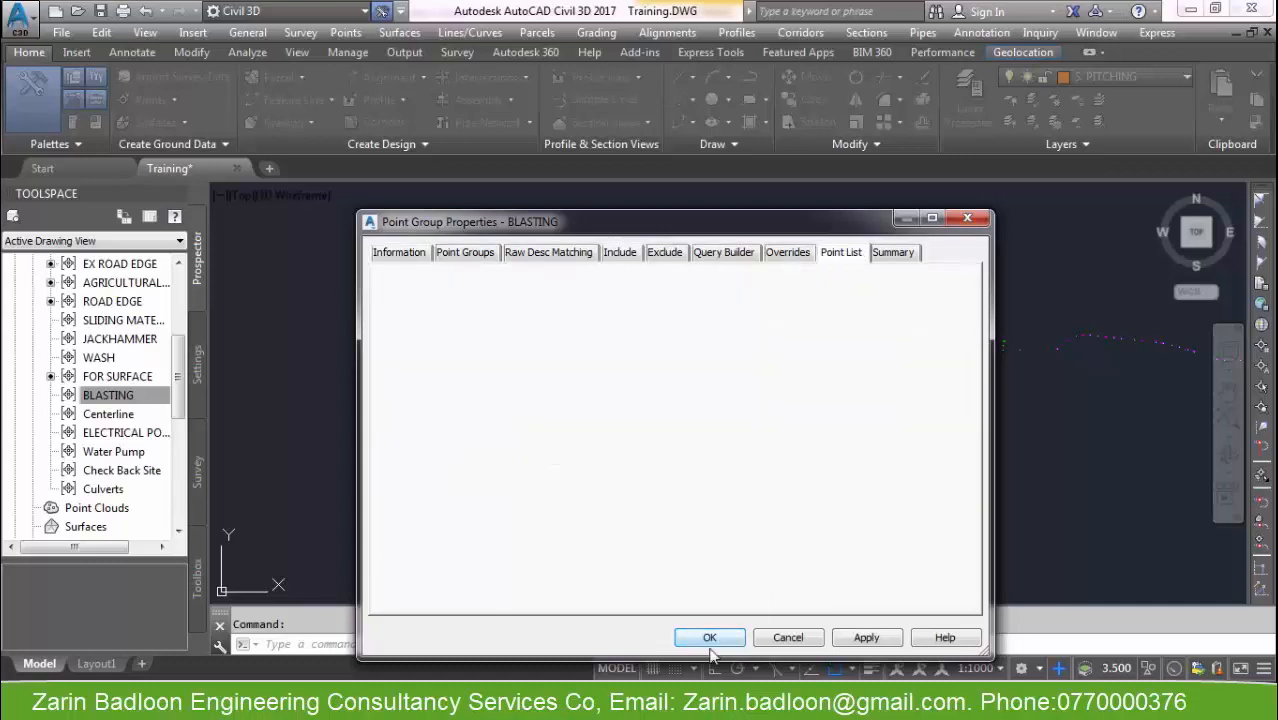
{"action": "left_click", "coordinate": [697, 640]}
Review the Centerline point group's include filter and point list, and accept its properties.
{"action": "right_click", "coordinate": [141, 413]}
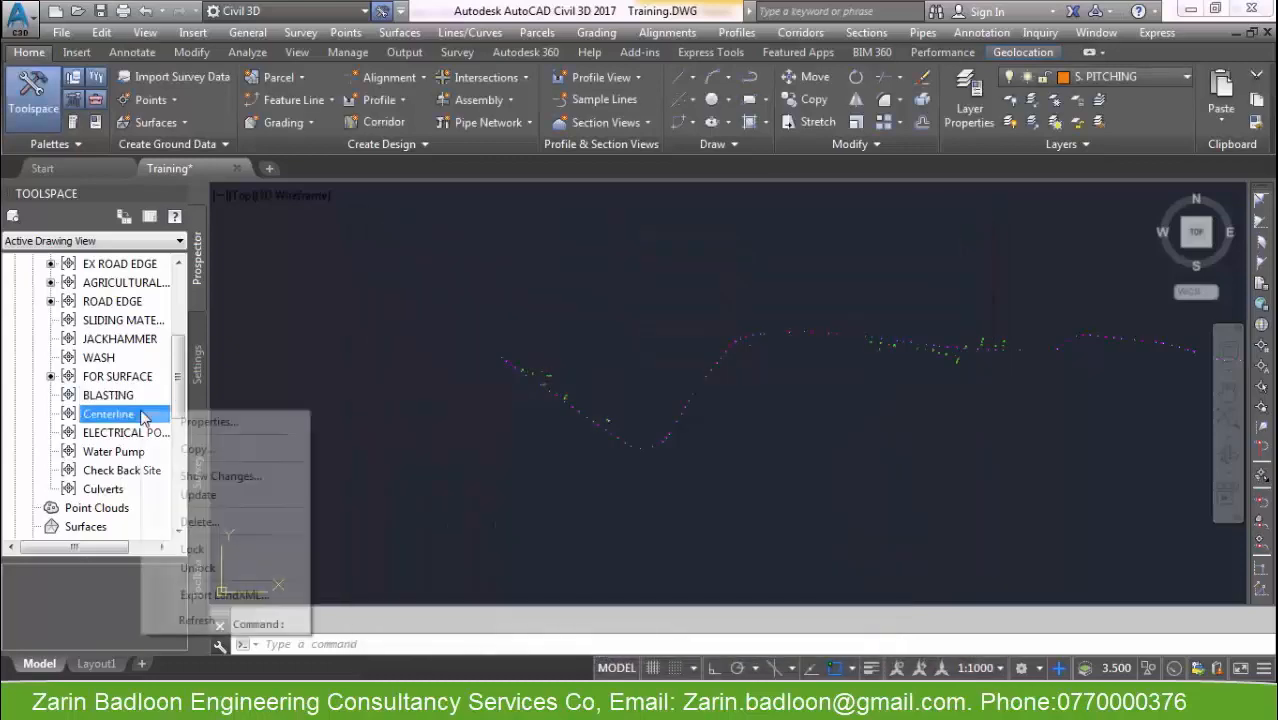
{"action": "left_click", "coordinate": [199, 423]}
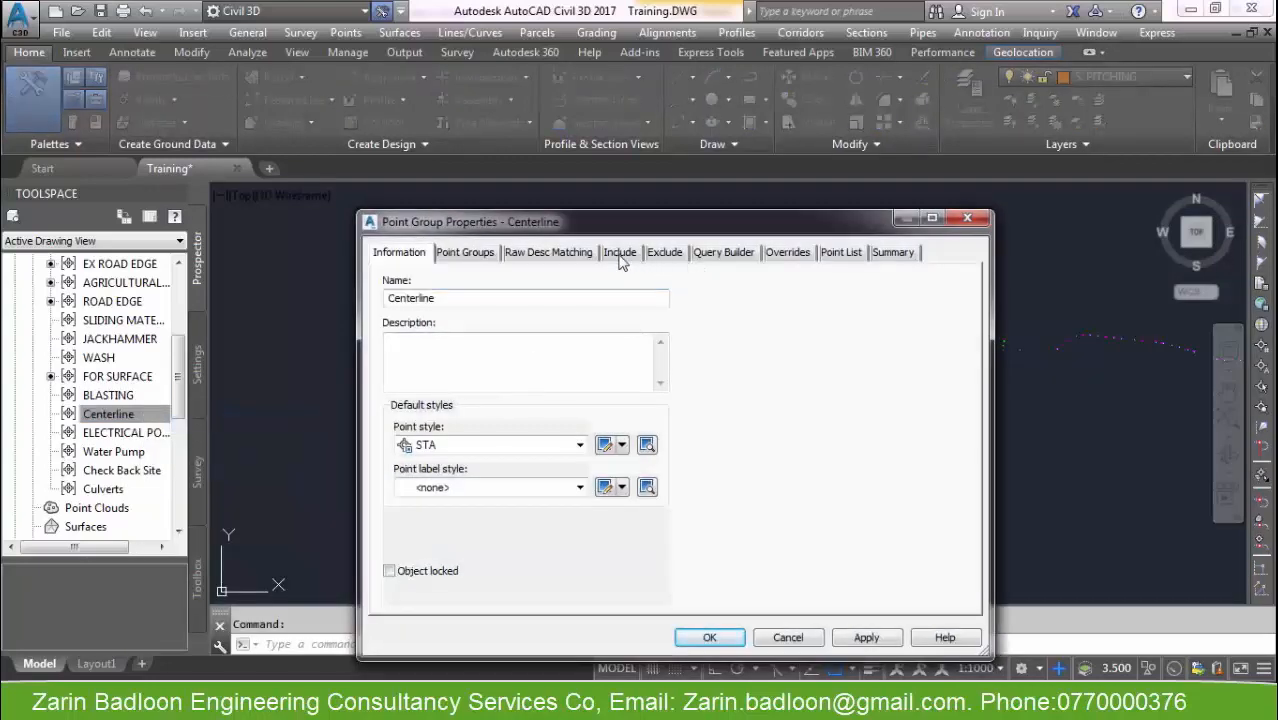
{"action": "left_click", "coordinate": [620, 256]}
{"action": "left_click", "coordinate": [840, 253]}
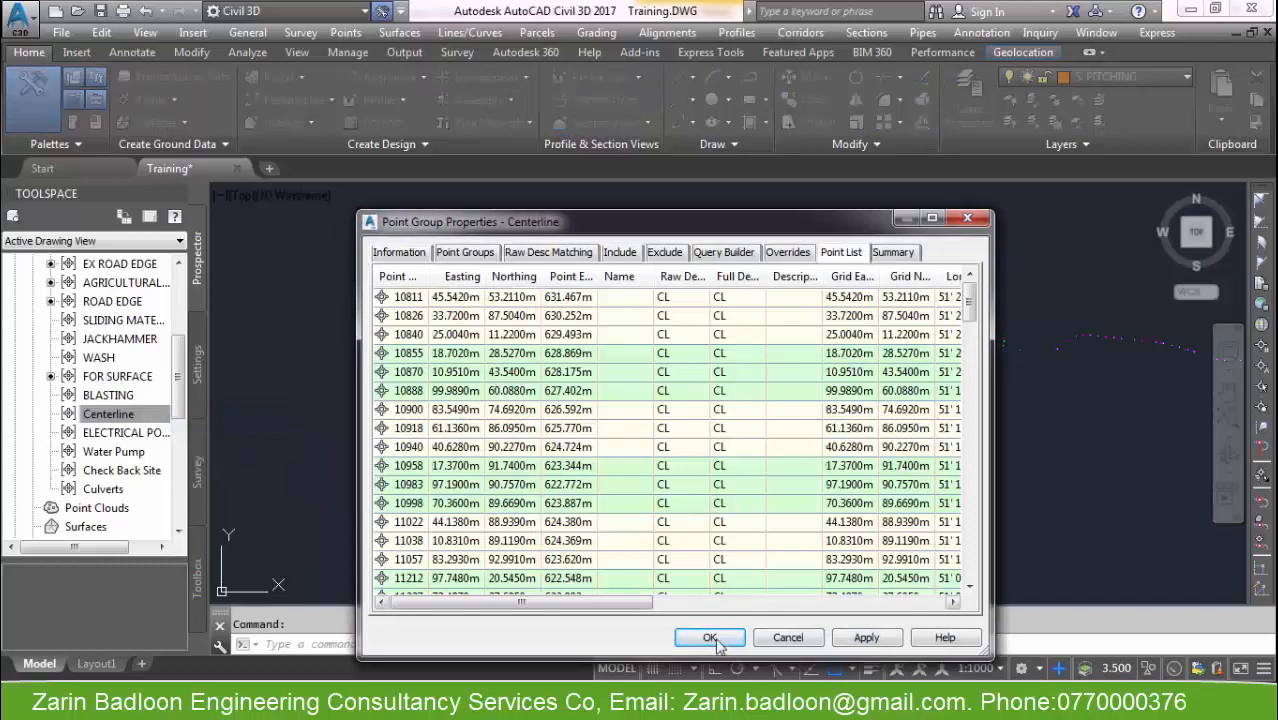
{"action": "left_click", "coordinate": [709, 637]}
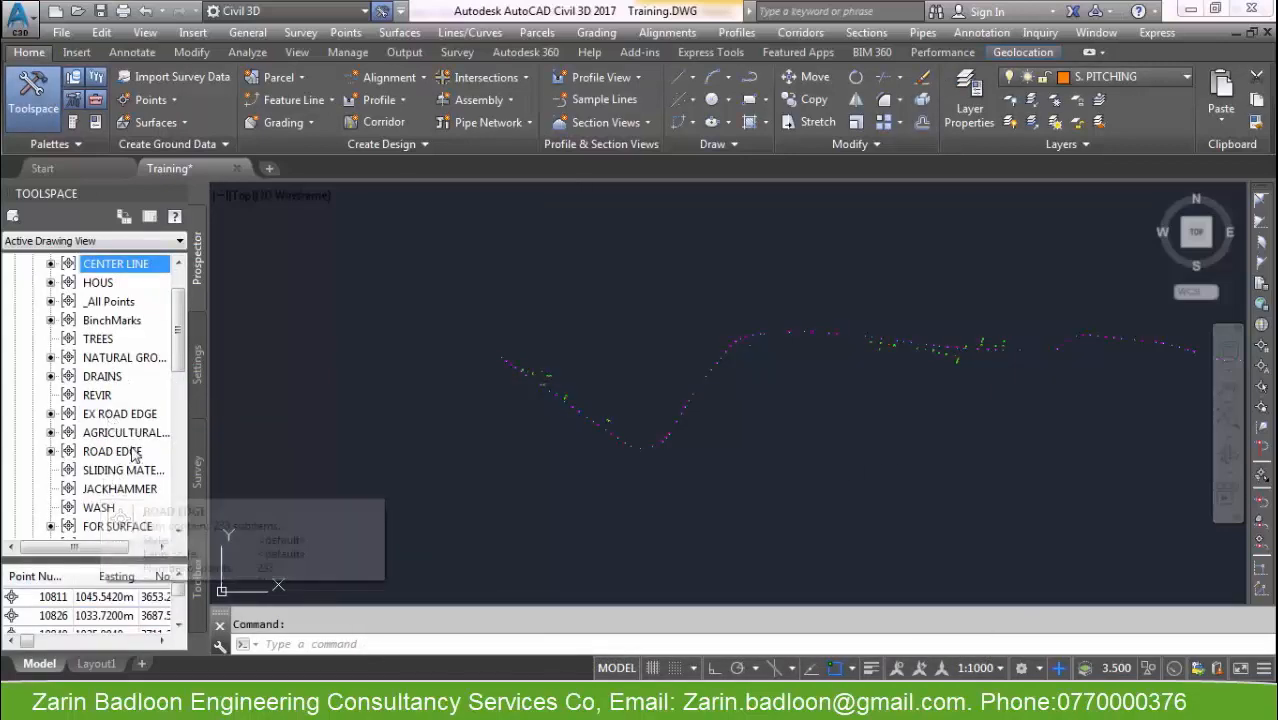
Copy the raw description filter *ch*, CP*, ST*, ck.bs*, P.I from the Check Back Site point group's include settings and accept its properties.
{"action": "scroll", "coordinate": [172, 366], "scroll_direction": "down", "scroll_amount": 5}
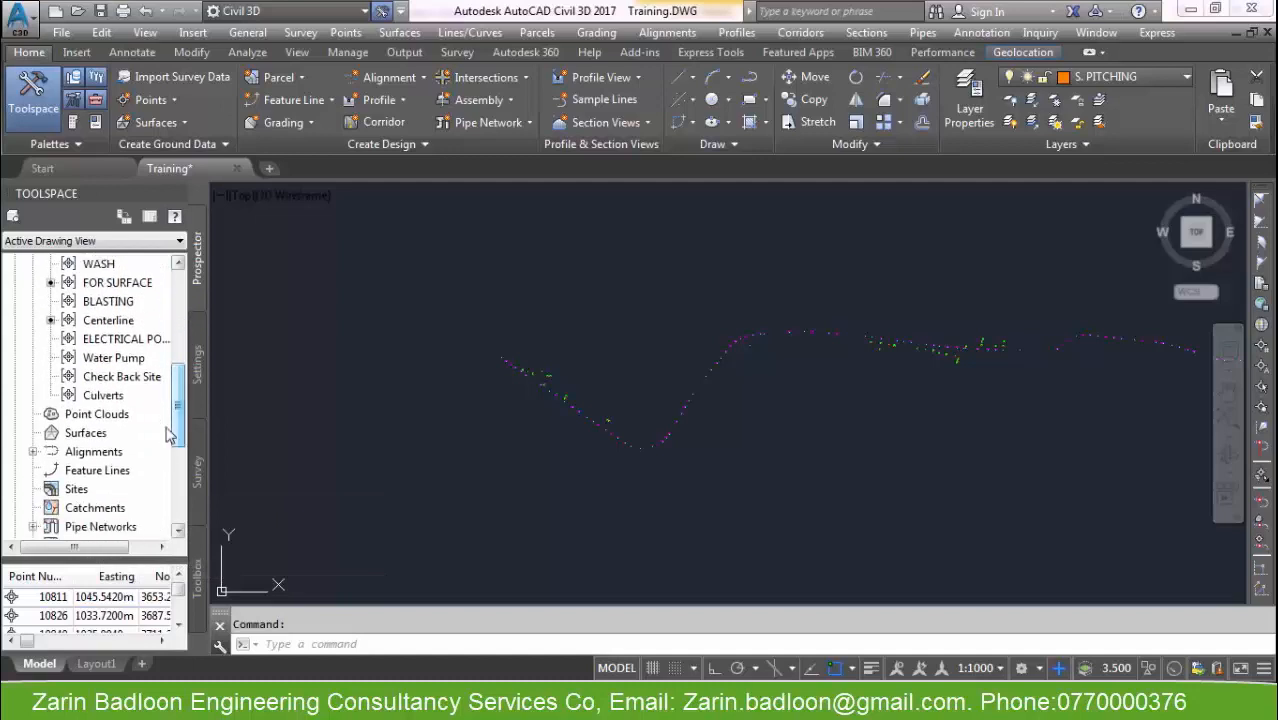
{"action": "left_click", "coordinate": [117, 341]}
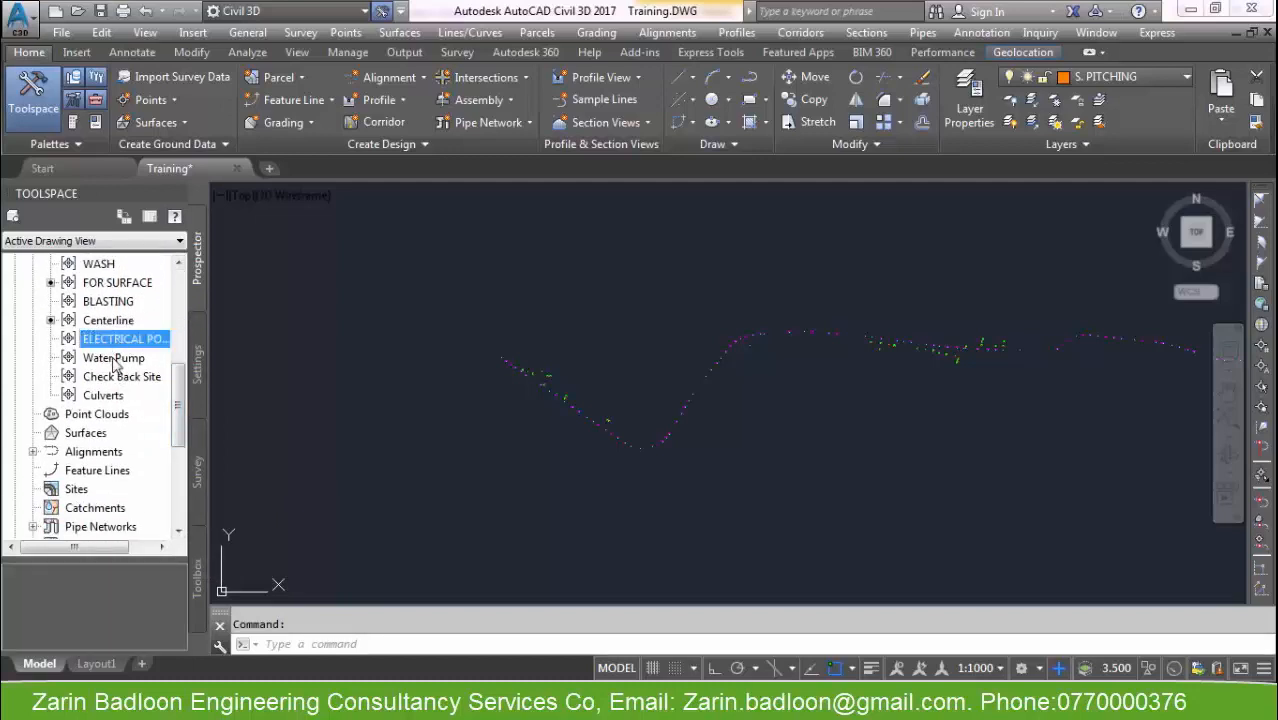
{"action": "left_click", "coordinate": [115, 360]}
{"action": "left_click", "coordinate": [124, 377]}
{"action": "right_click", "coordinate": [124, 378]}
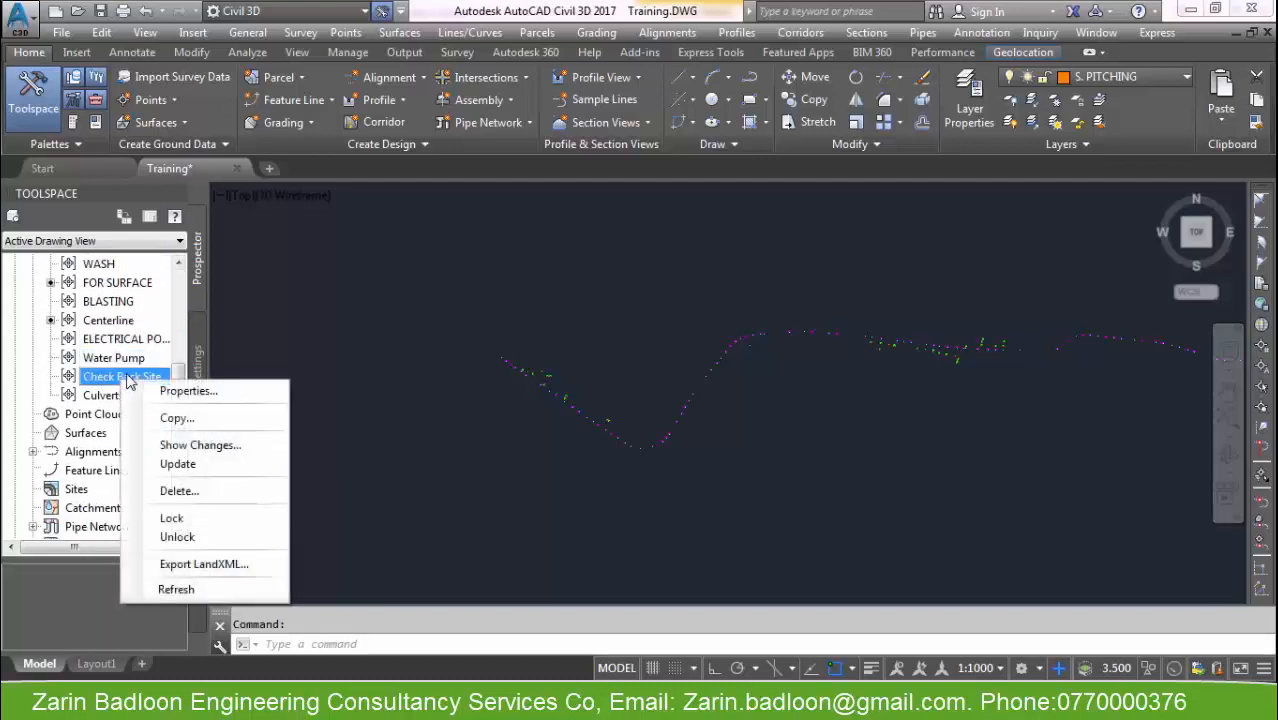
{"action": "left_click", "coordinate": [182, 393]}
{"action": "left_click", "coordinate": [621, 255]}
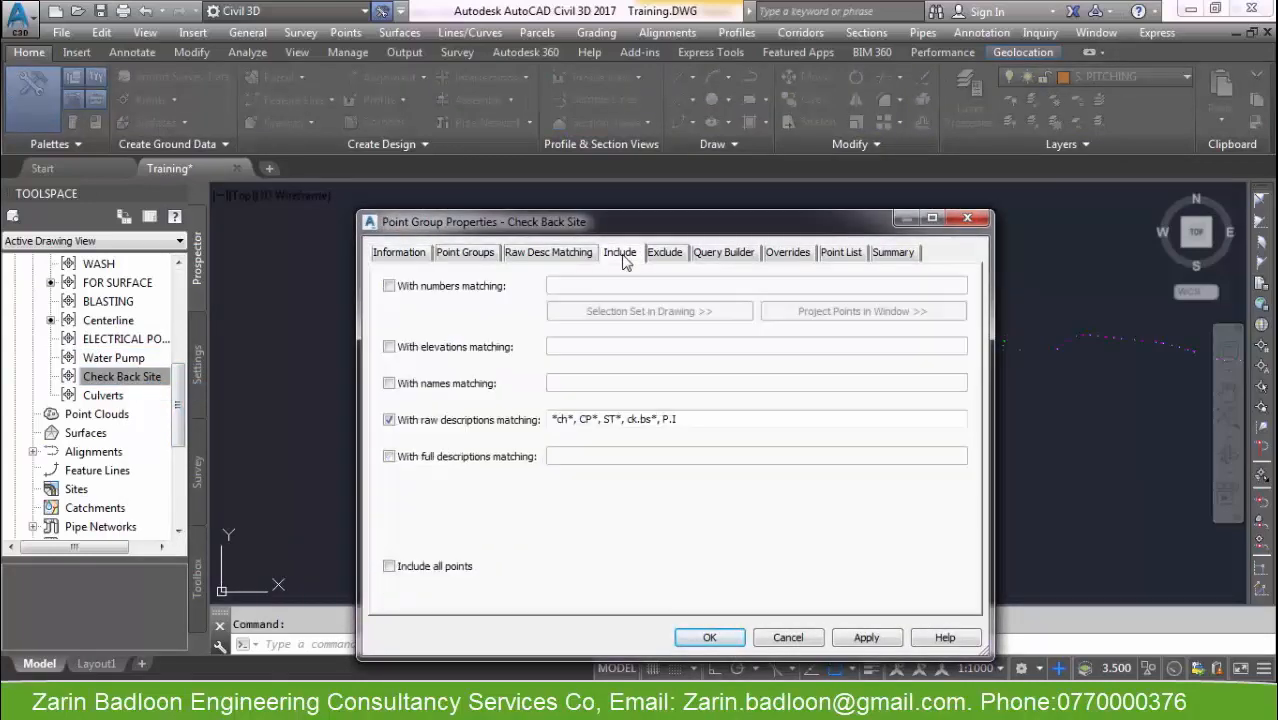
{"action": "left_click", "coordinate": [838, 257]}
{"action": "left_click", "coordinate": [666, 256]}
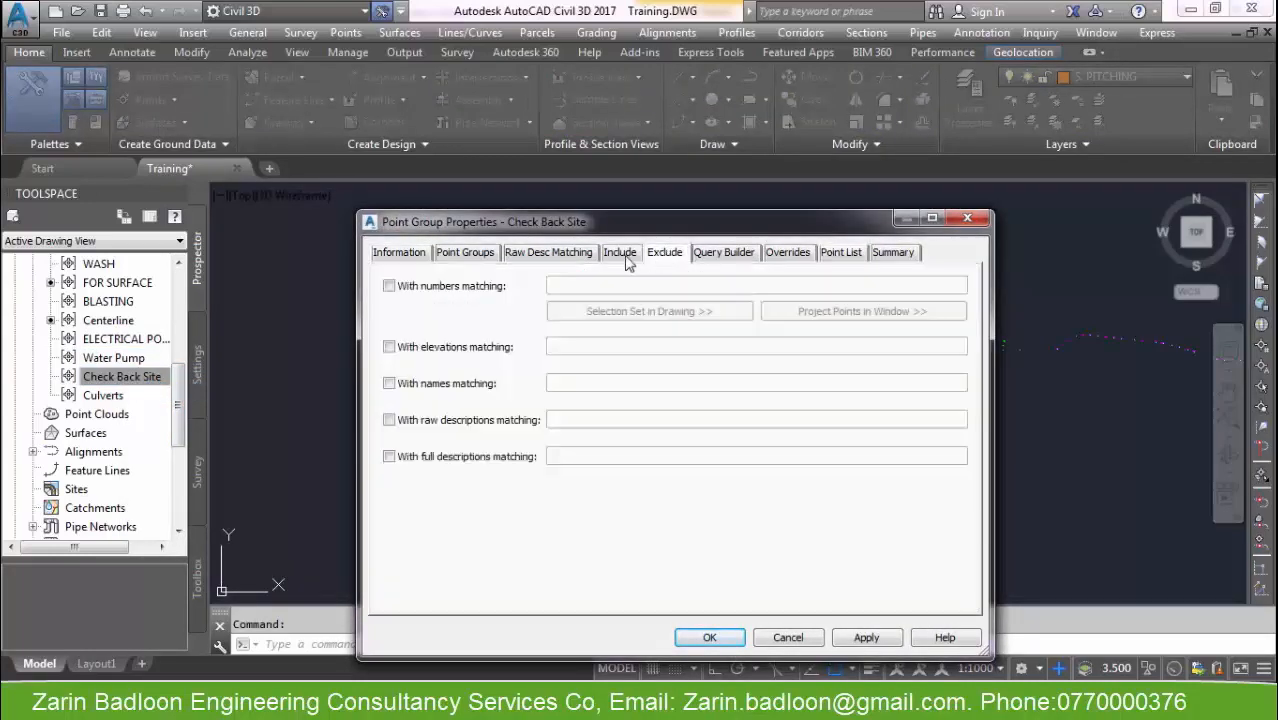
{"action": "left_click", "coordinate": [621, 254]}
{"action": "left_click_drag", "start_coordinate": [688, 419], "coordinate": [543, 425]}
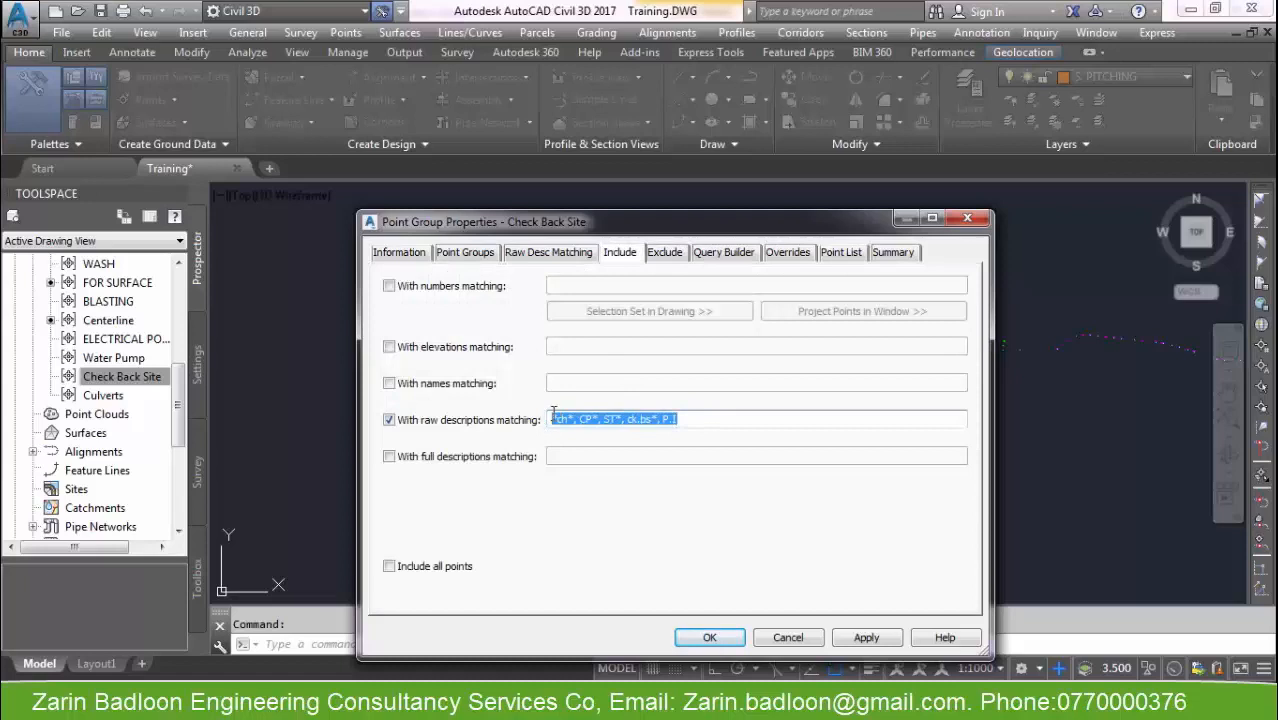
{"action": "left_click", "coordinate": [709, 637]}
Append *ch*, CP*, ST*, ck.bs*, P.I to the FOR SURFACE point group's raw description exclude filter and accept the properties.
{"action": "left_click", "coordinate": [125, 321]}
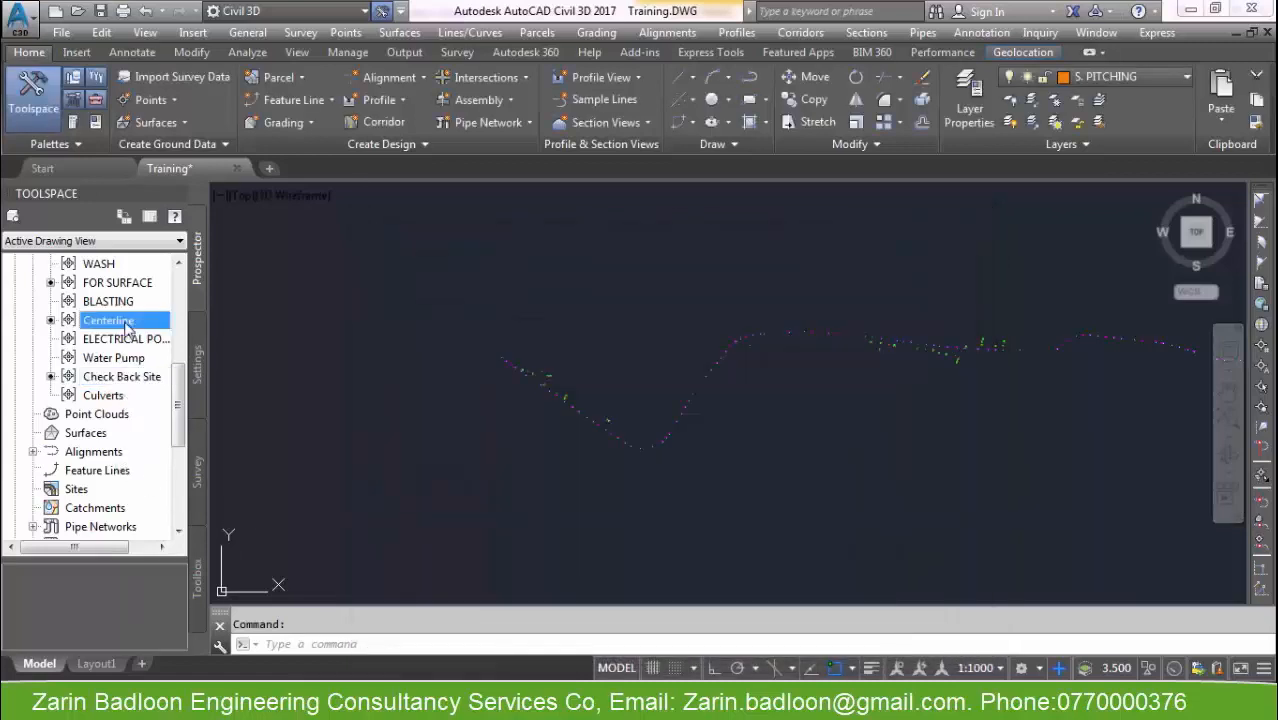
{"action": "scroll", "coordinate": [128, 340], "scroll_direction": "up", "scroll_amount": 4}
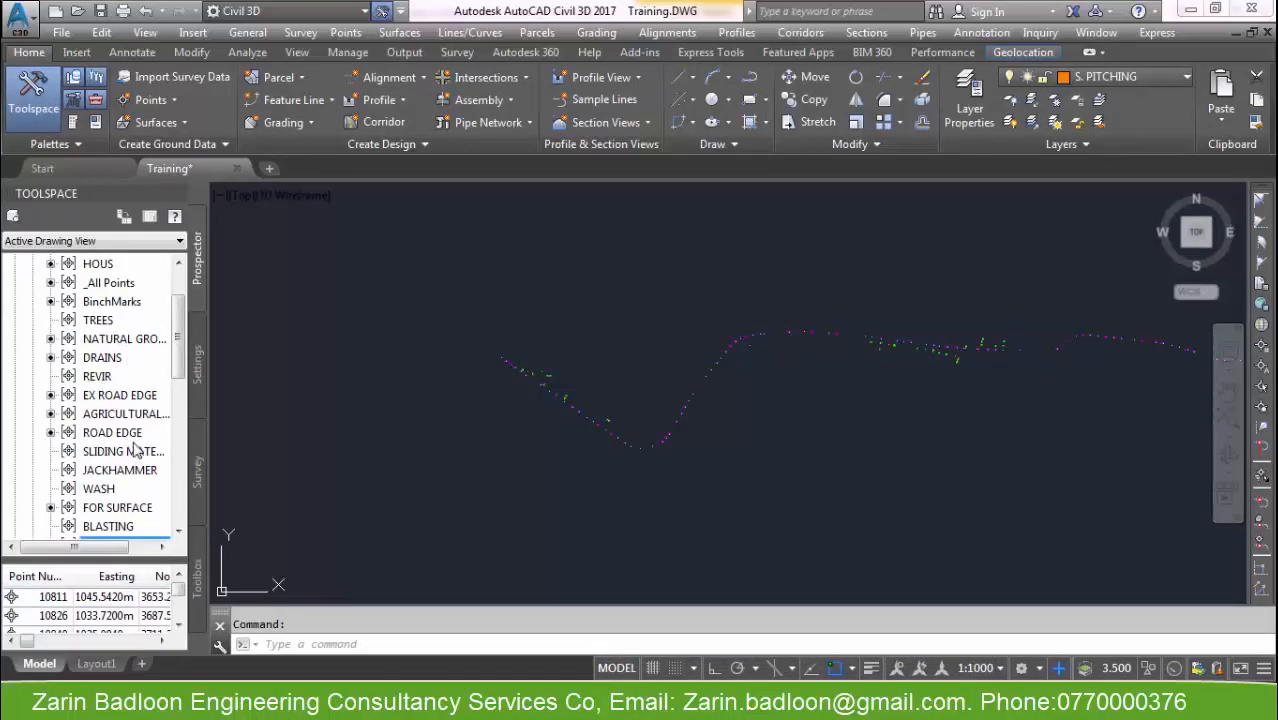
{"action": "left_click", "coordinate": [128, 507]}
{"action": "right_click", "coordinate": [128, 507]}
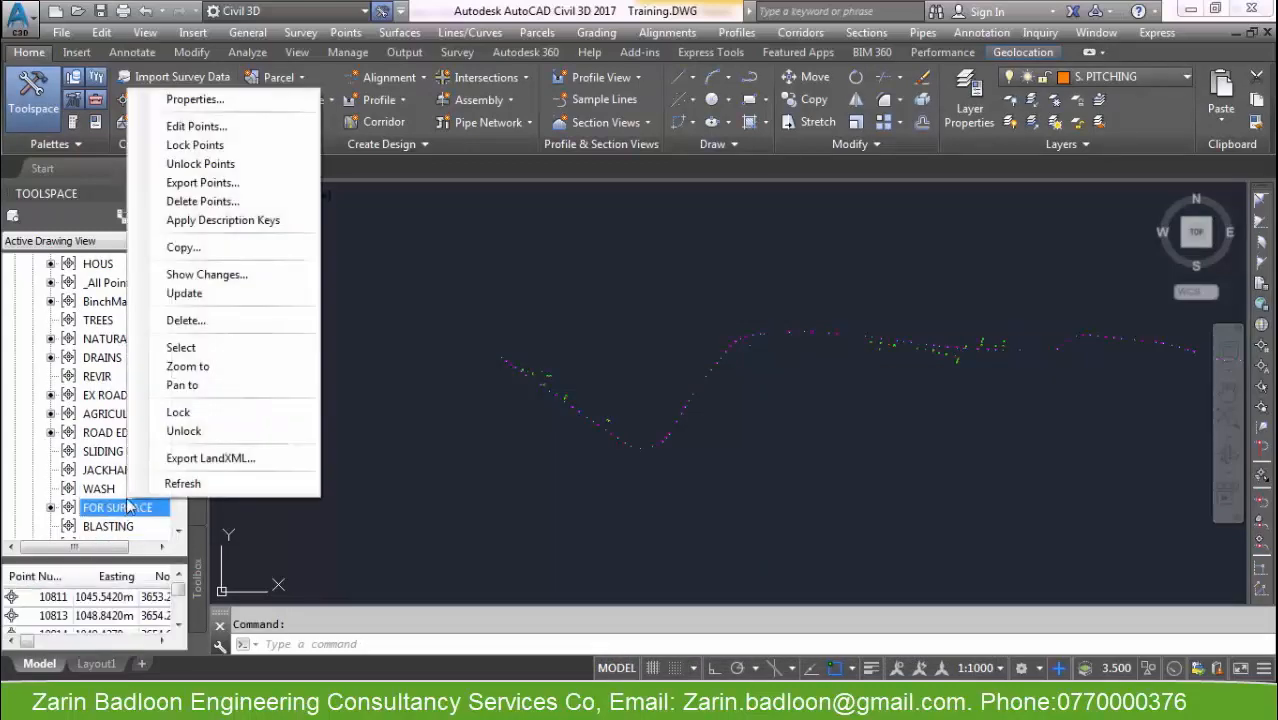
{"action": "left_click", "coordinate": [190, 99]}
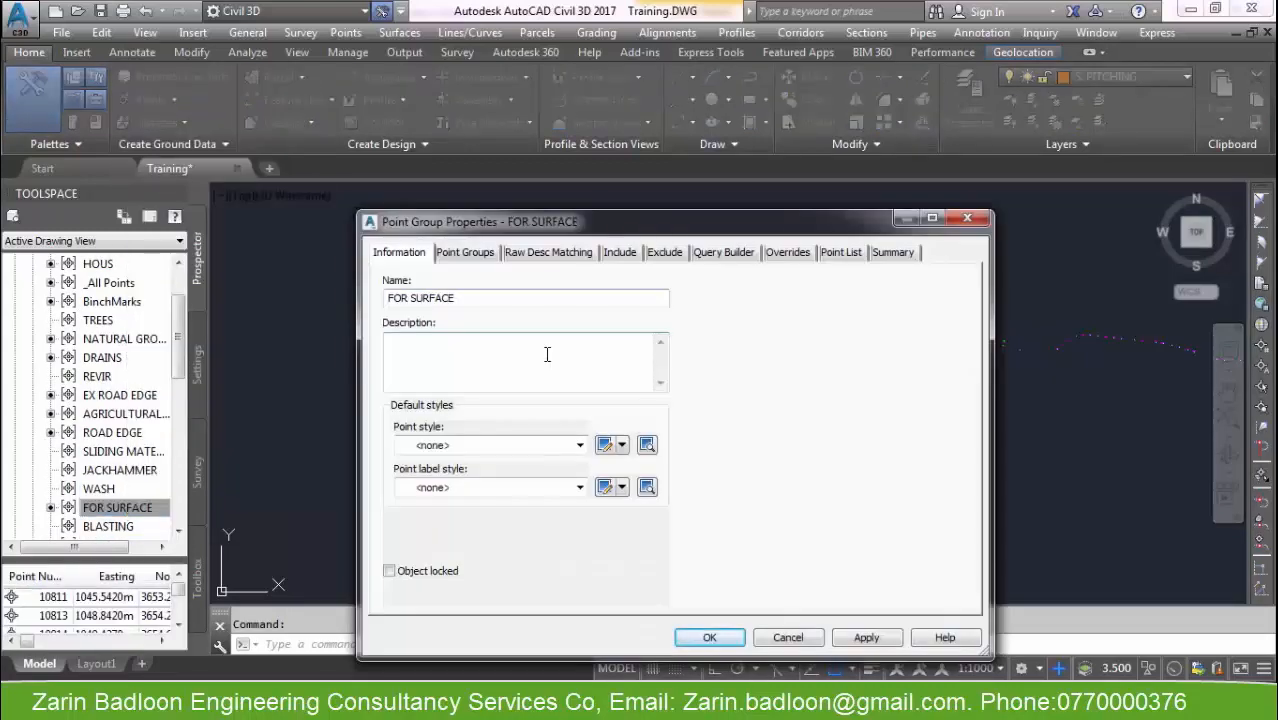
{"action": "left_click", "coordinate": [619, 252]}
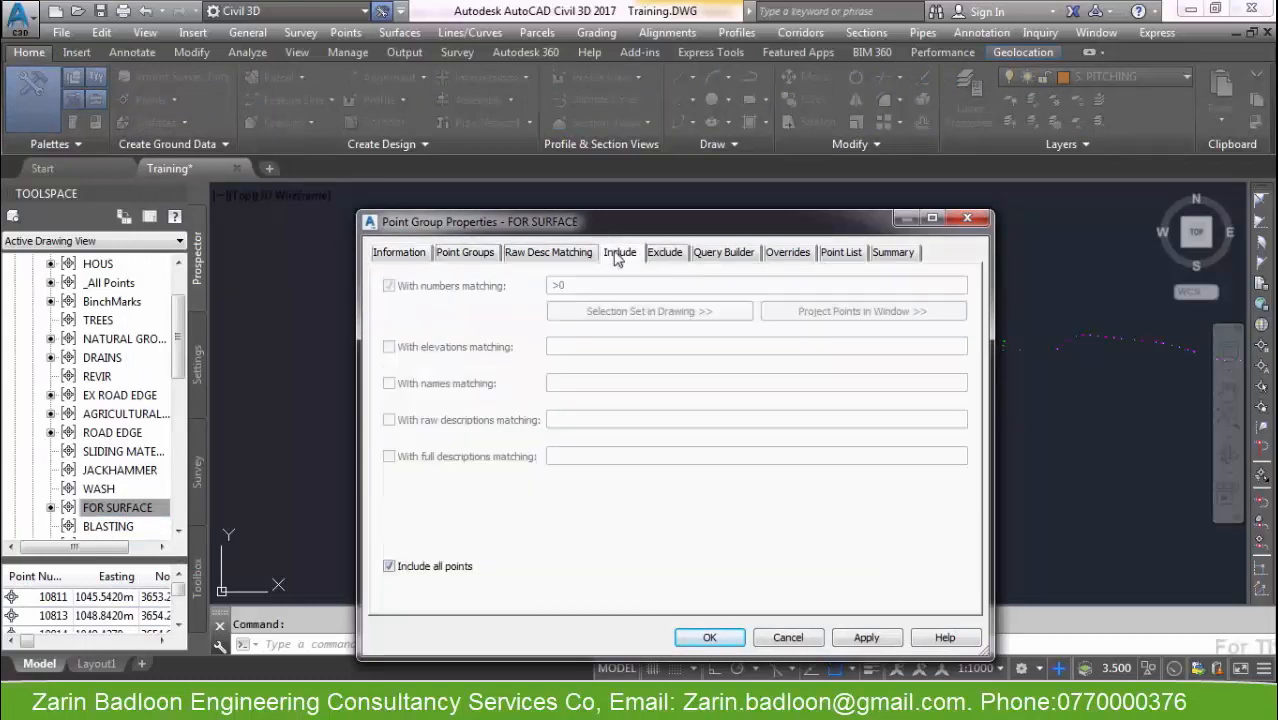
{"action": "left_click", "coordinate": [664, 252]}
{"action": "left_click", "coordinate": [604, 420]}
{"action": "type", "text": ","}
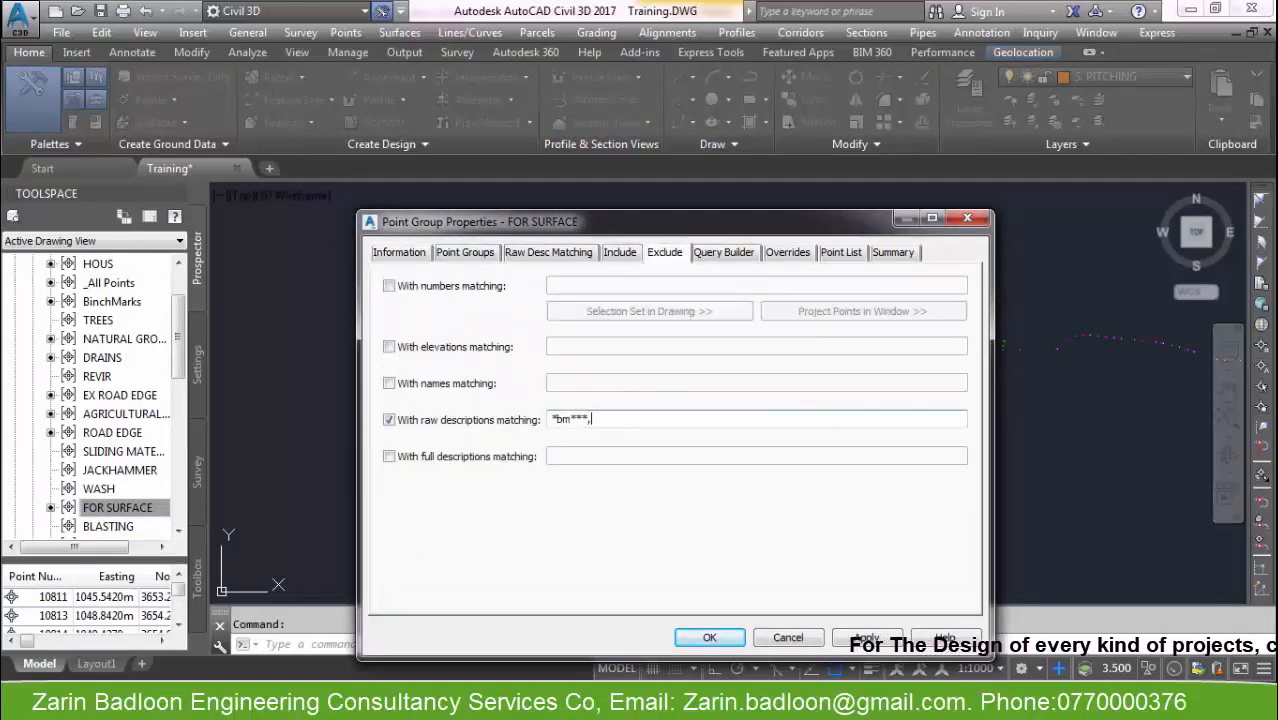
{"action": "type", "text": " *ch*, CP*, ST*, ck.bs*, P.I"}
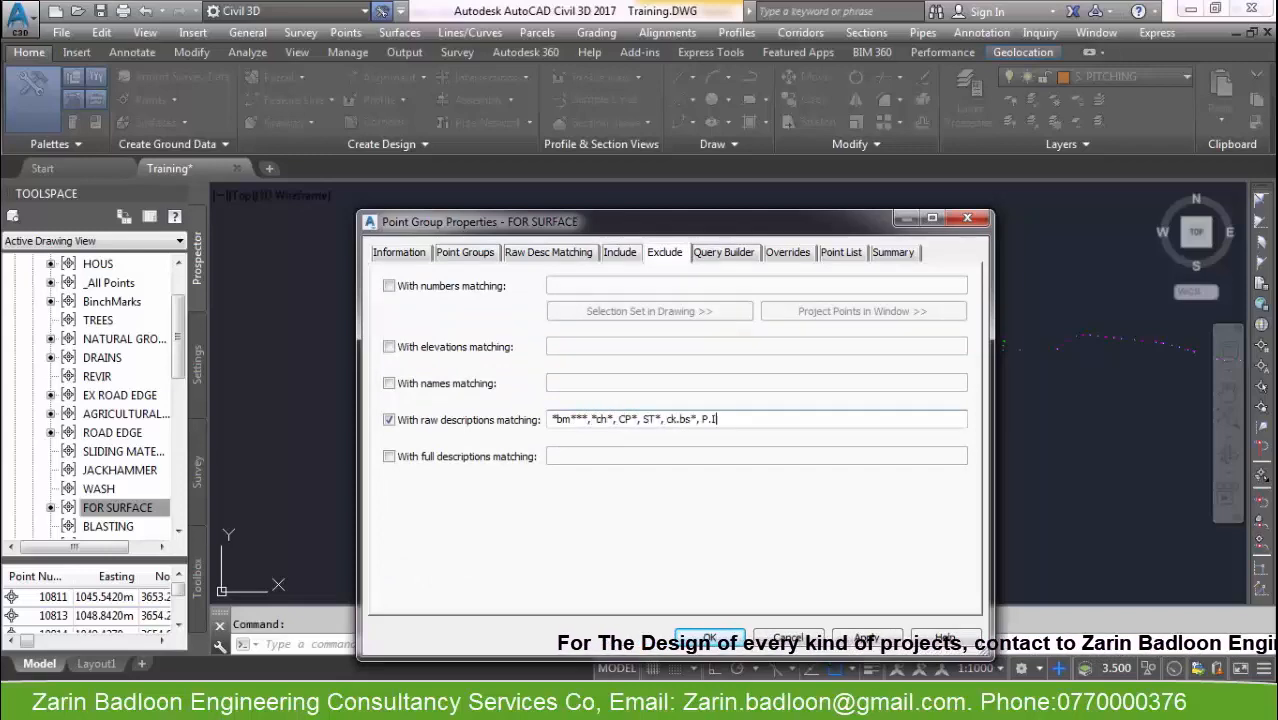
{"action": "left_click", "coordinate": [712, 638]}
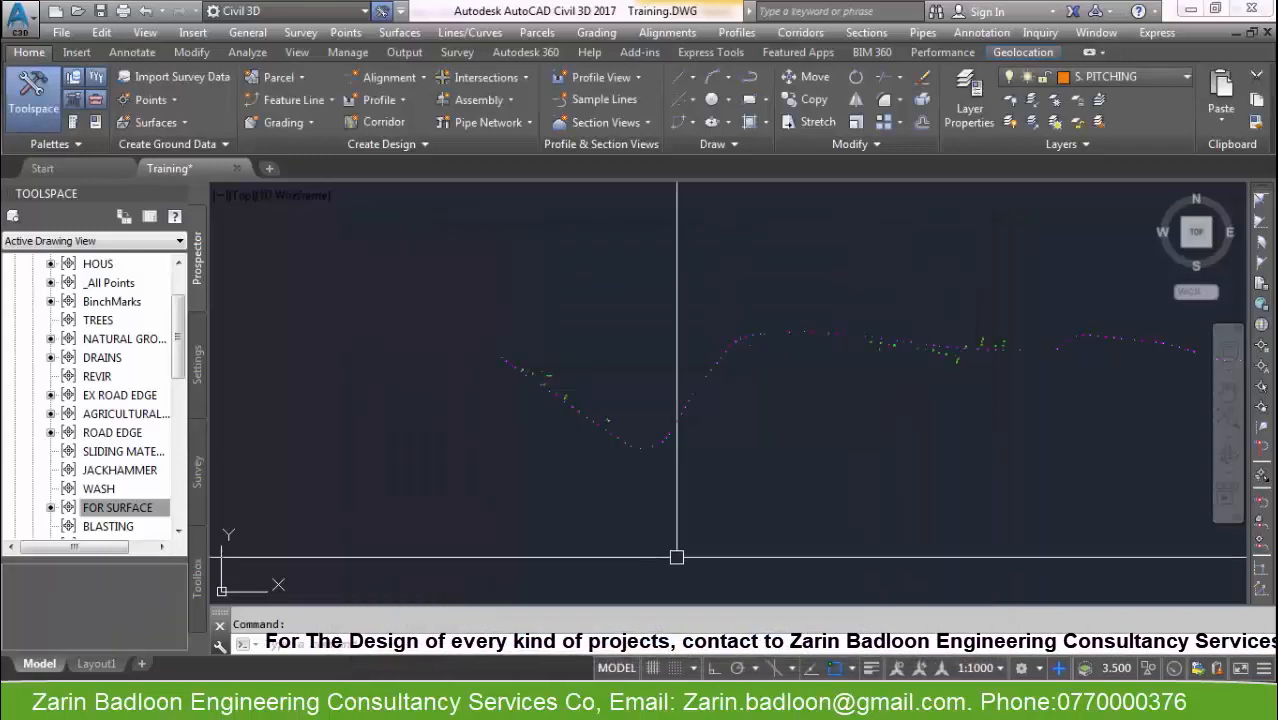
Review the Culverts point group's raw description include filter and point list, and accept its properties.
{"action": "scroll", "coordinate": [120, 450], "scroll_direction": "down", "scroll_amount": 5}
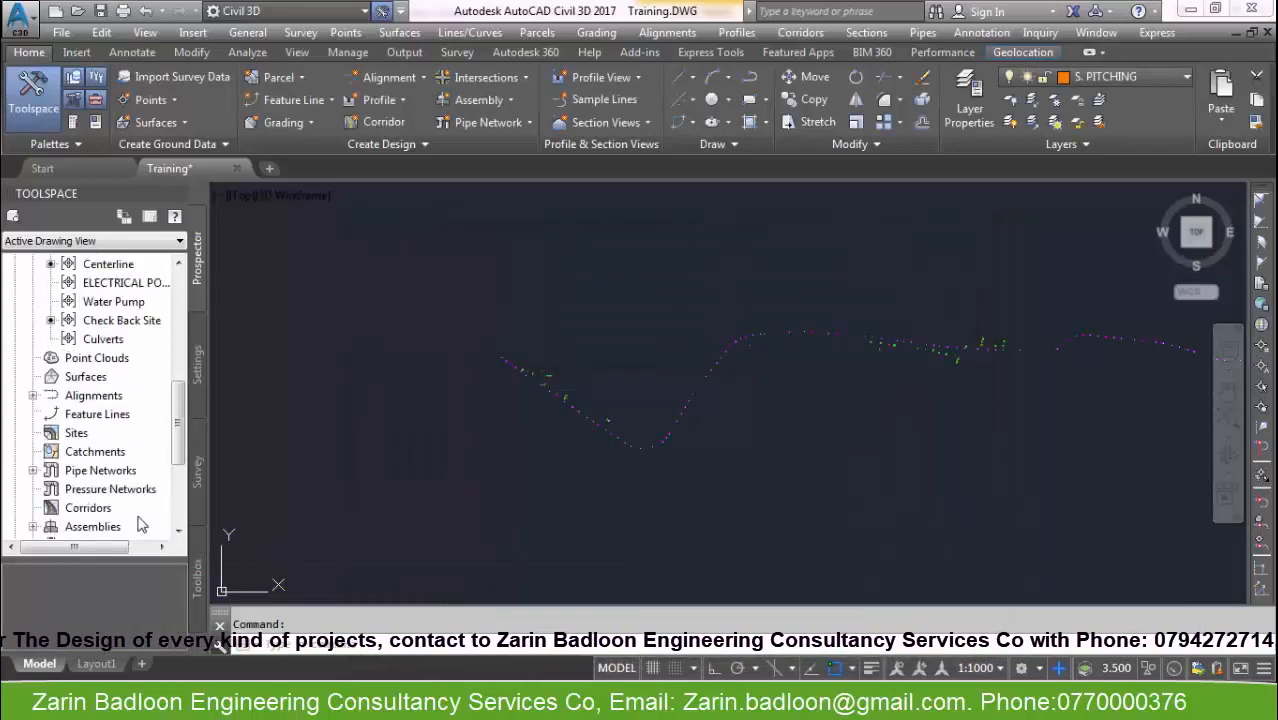
{"action": "left_click", "coordinate": [110, 340]}
{"action": "right_click", "coordinate": [110, 340]}
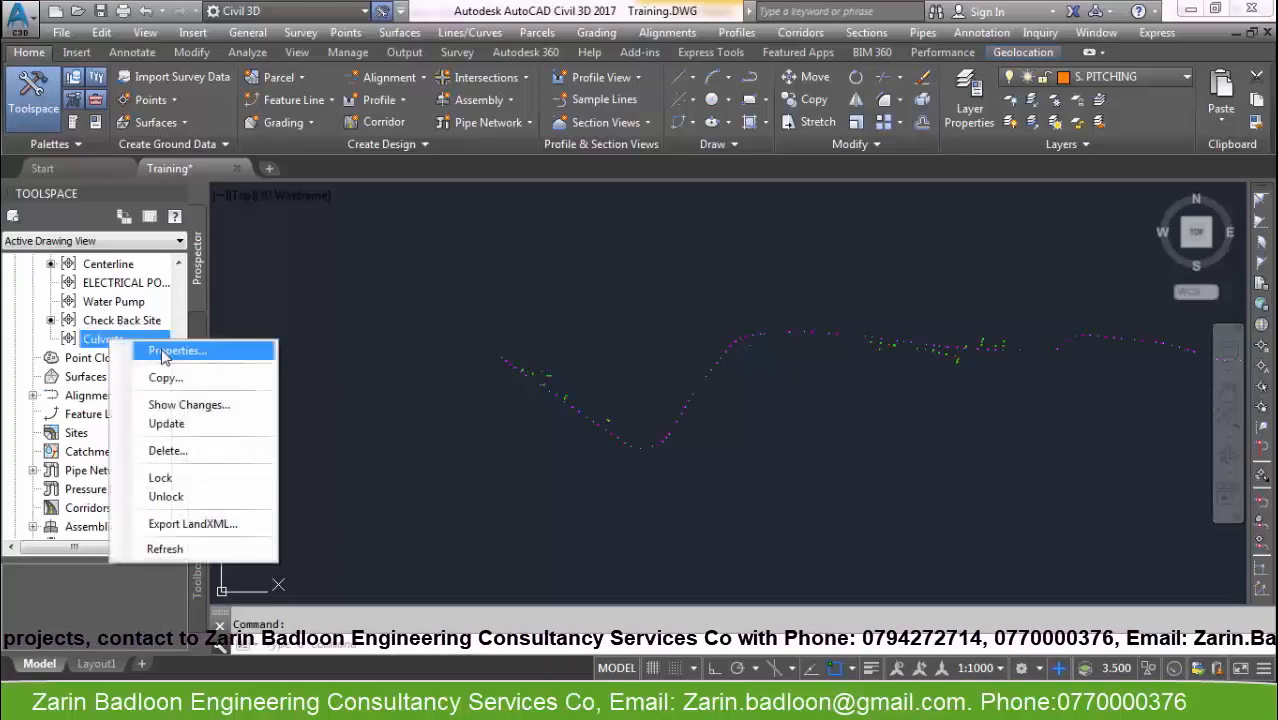
{"action": "left_click", "coordinate": [190, 352]}
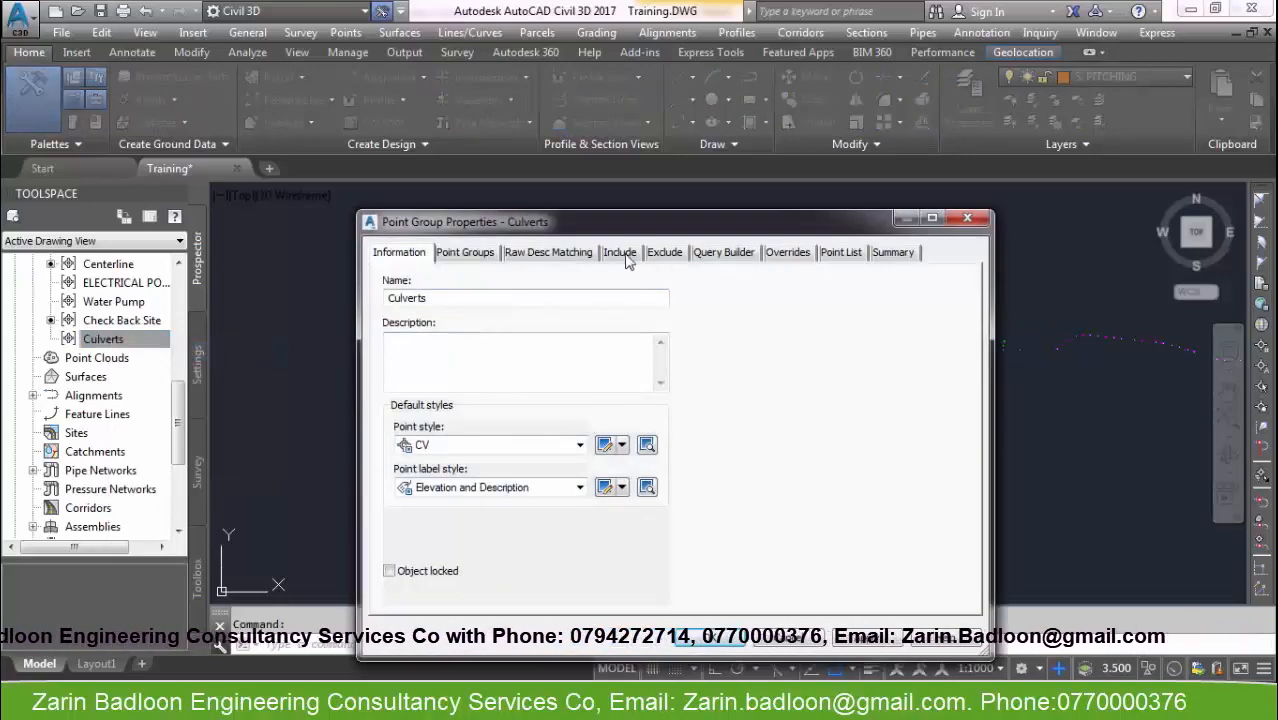
{"action": "left_click", "coordinate": [632, 255]}
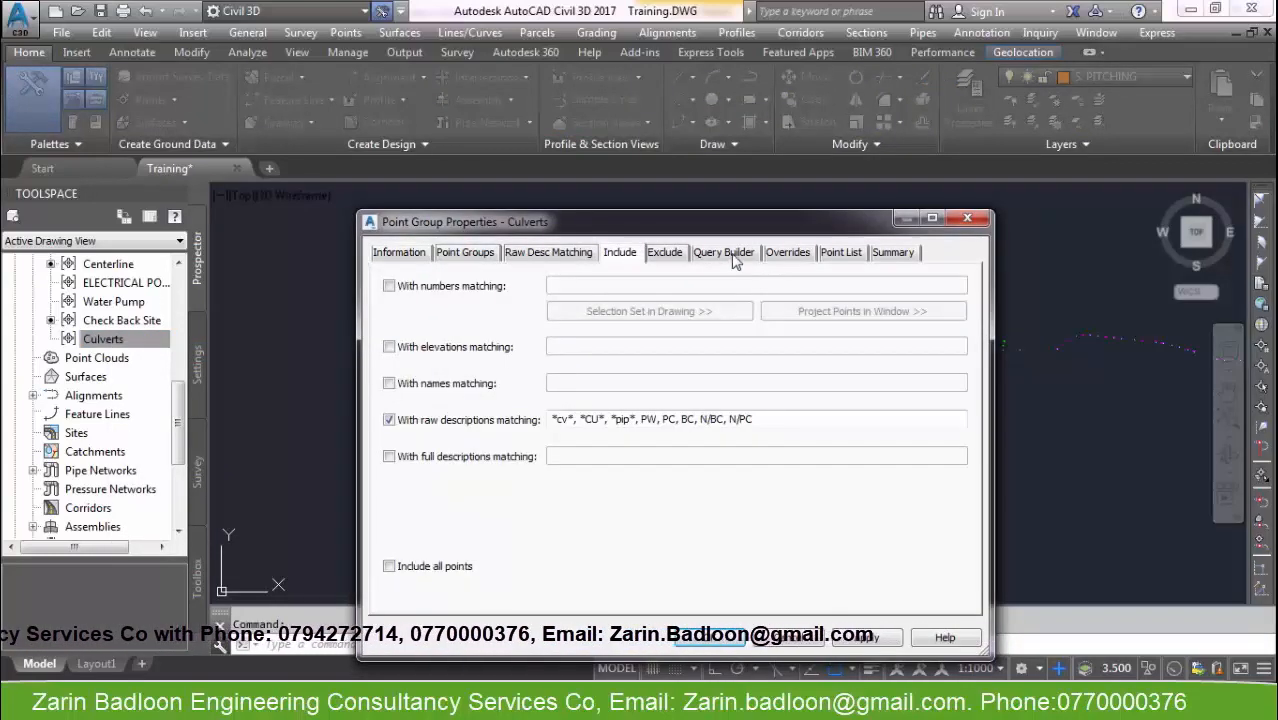
{"action": "left_click", "coordinate": [840, 253]}
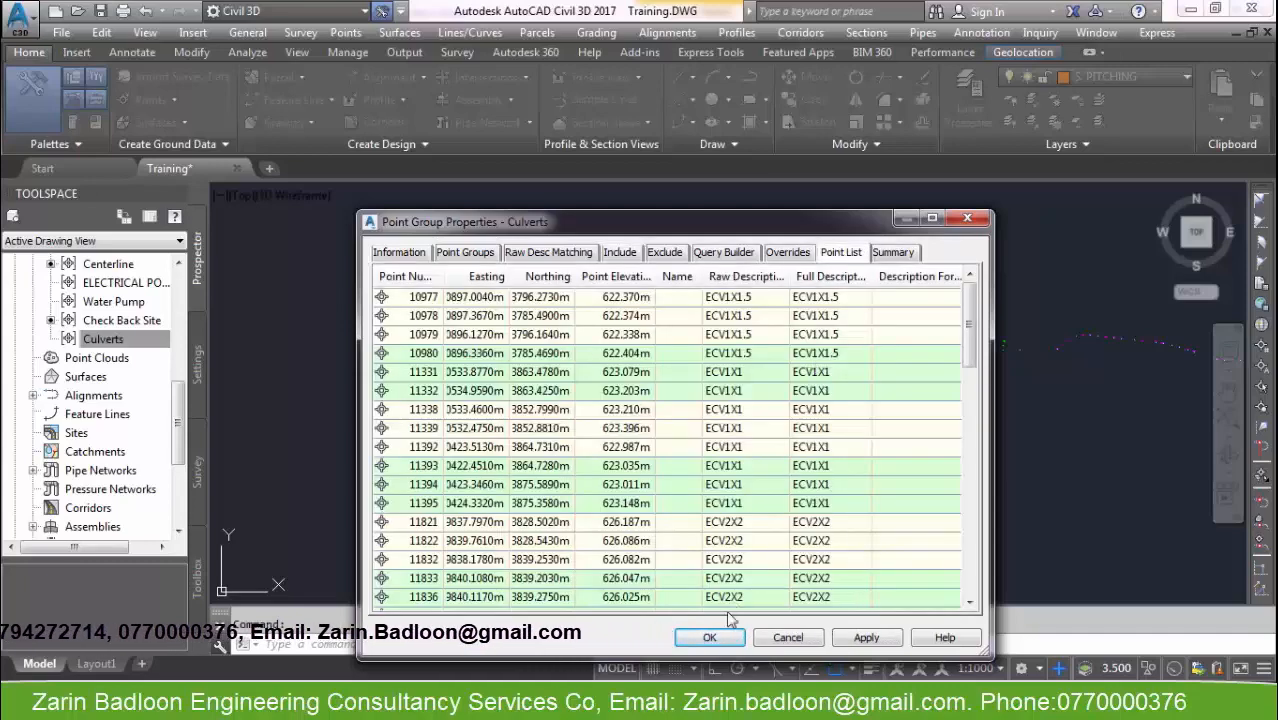
{"action": "left_click", "coordinate": [709, 637]}
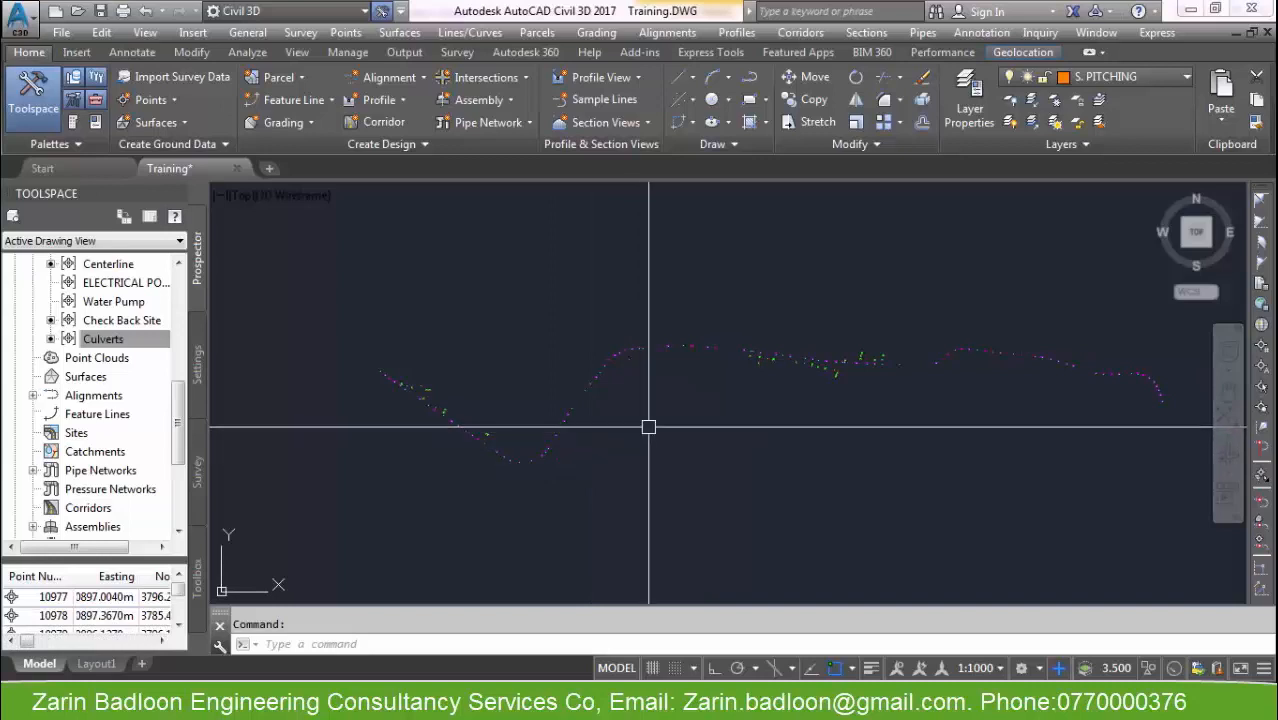
{"action": "scroll", "coordinate": [508, 456], "scroll_direction": "up", "scroll_amount": 4}
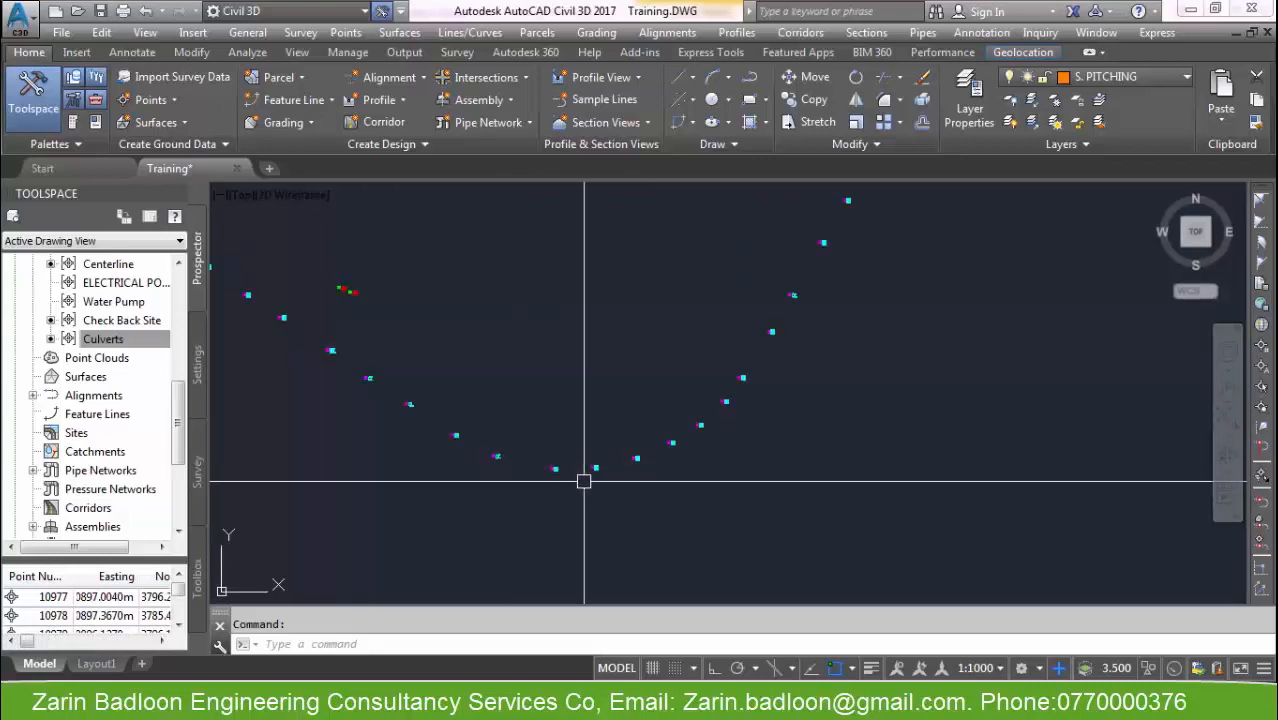
{"action": "scroll", "coordinate": [727, 480], "scroll_direction": "down", "scroll_amount": 1}
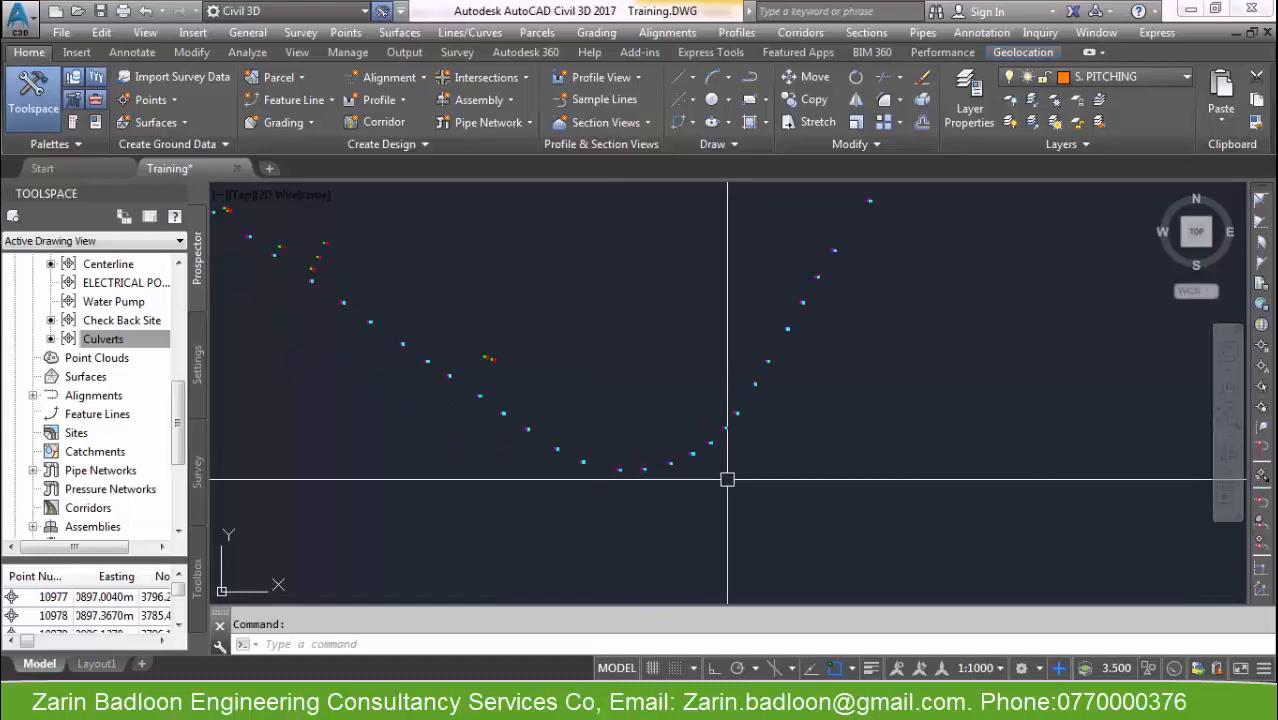
{"action": "scroll", "coordinate": [603, 495], "scroll_direction": "down", "scroll_amount": 4}
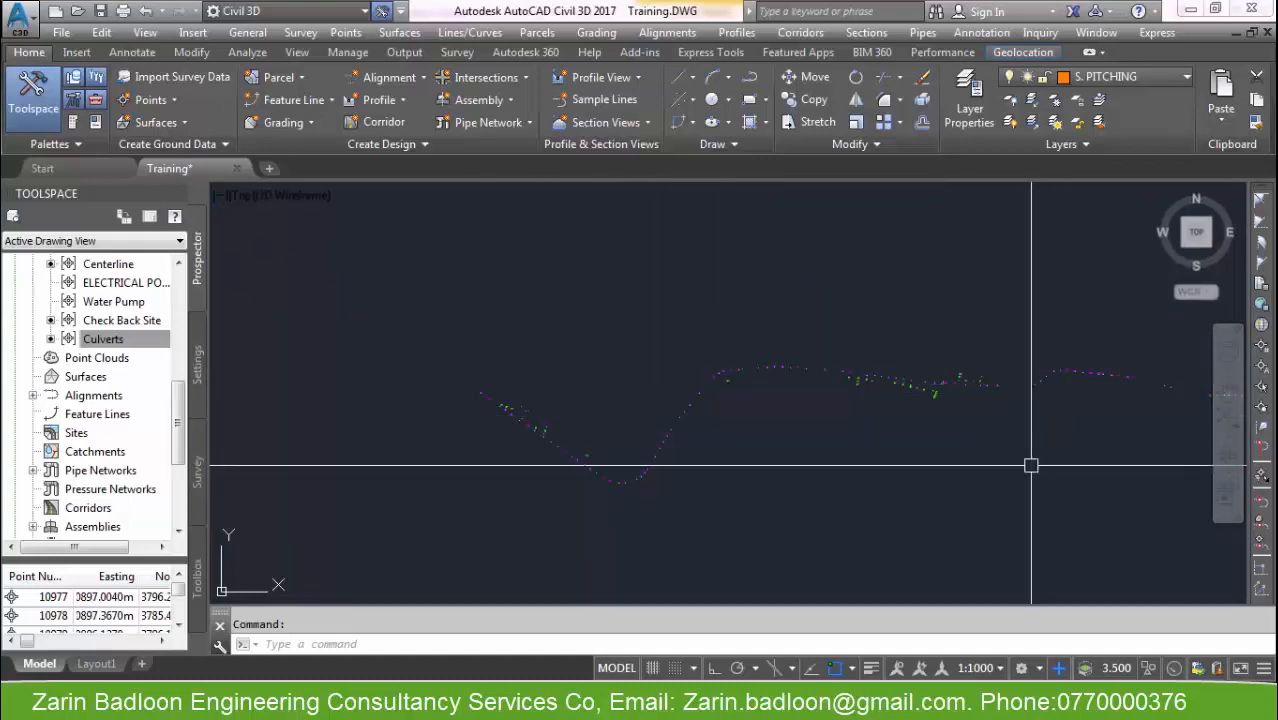
{"action": "middle_click_drag", "start_coordinate": [1026, 465], "coordinate": [967, 465]}
{"action": "middle_click_drag", "start_coordinate": [560, 441], "coordinate": [557, 429]}
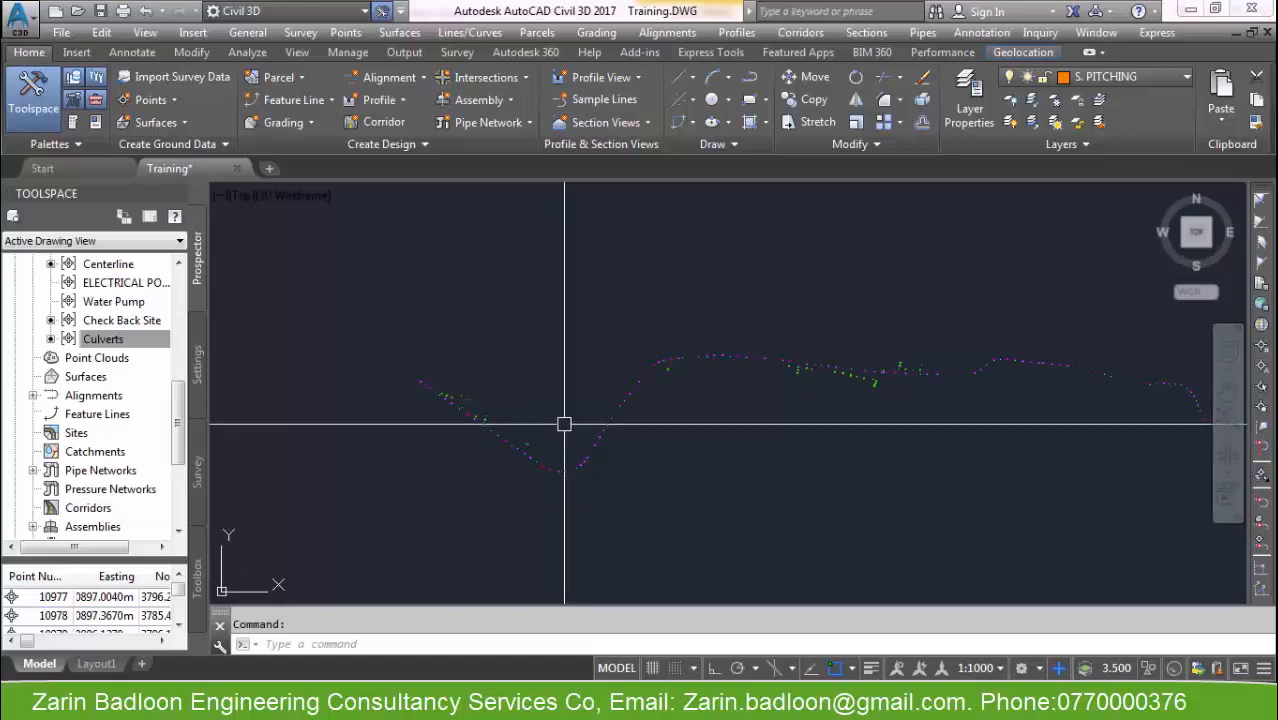
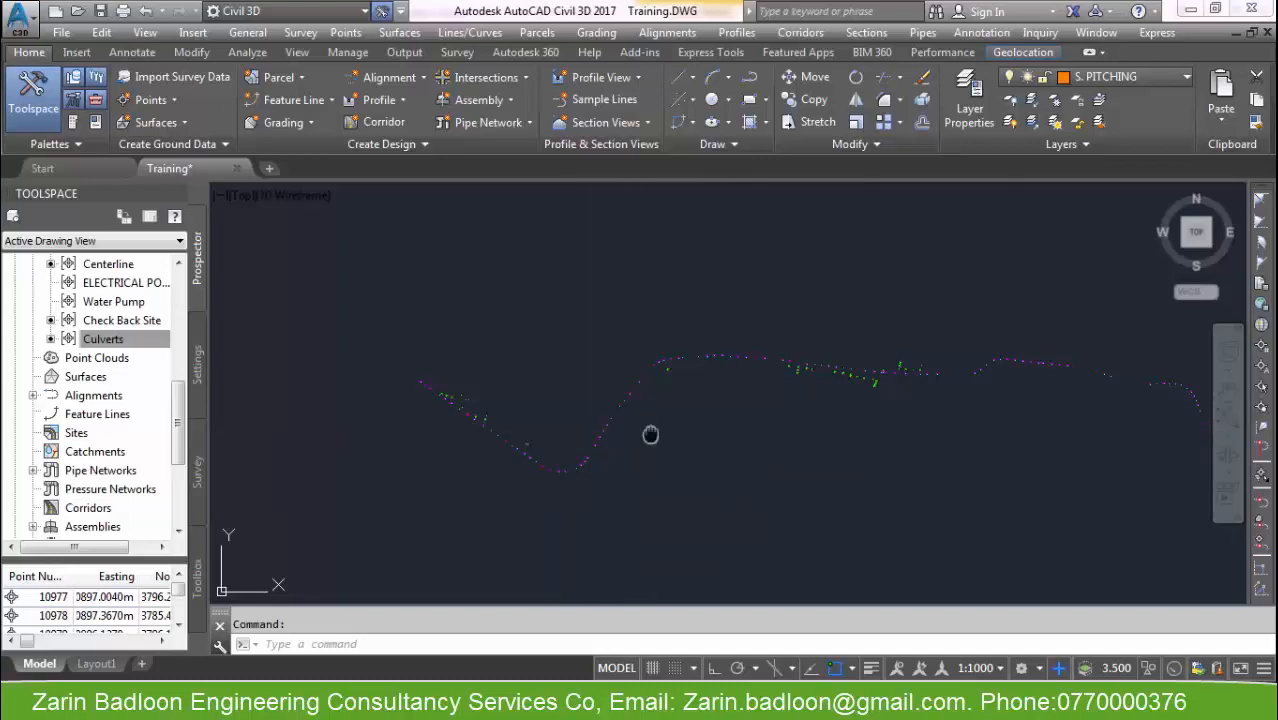
{"action": "middle_click_drag", "start_coordinate": [650, 434], "coordinate": [659, 419]}
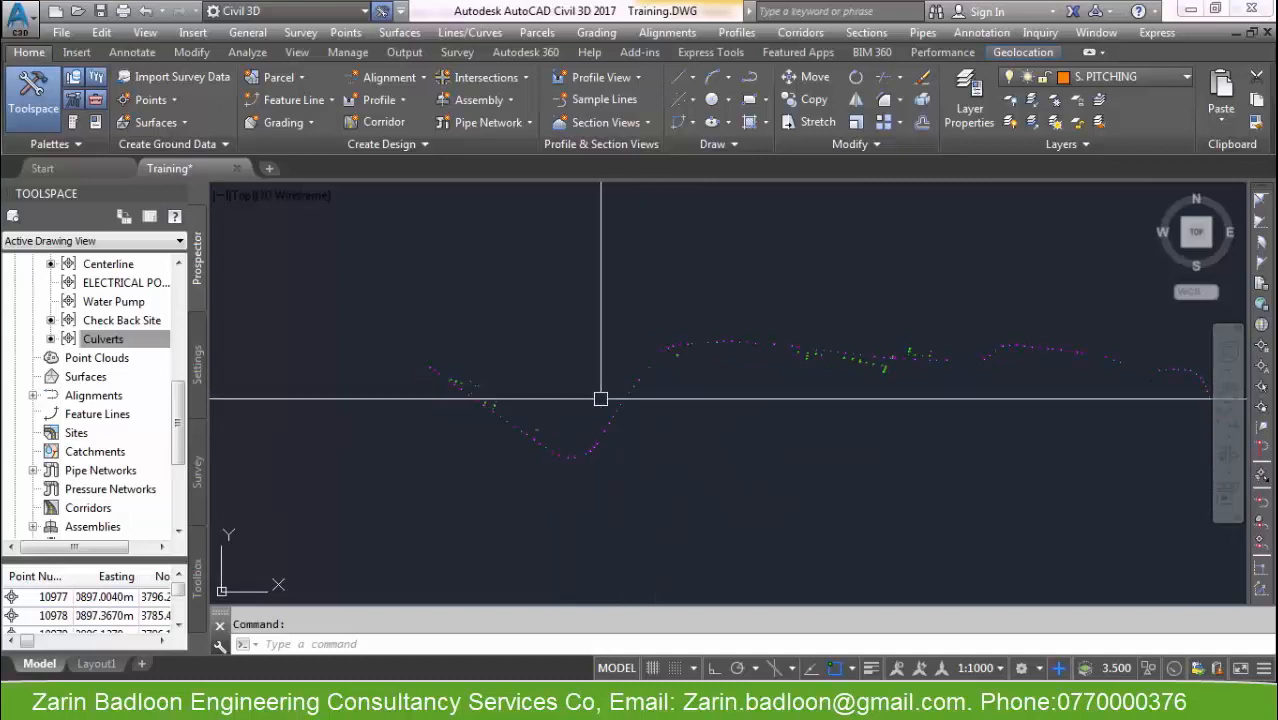
{"action": "middle_click_drag", "start_coordinate": [611, 411], "coordinate": [590, 422]}
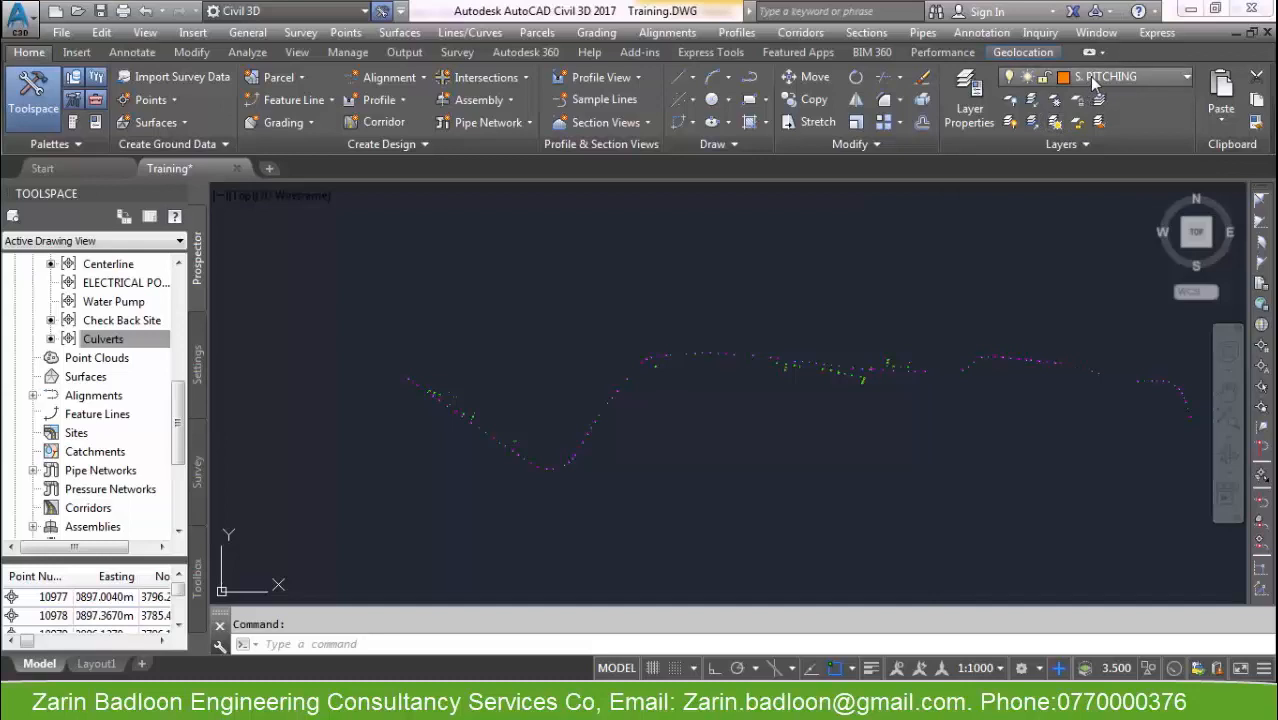
Make EX-ROAD-CNTR the current layer.
{"action": "scroll", "coordinate": [1092, 82], "scroll_direction": "up", "scroll_amount": 1}
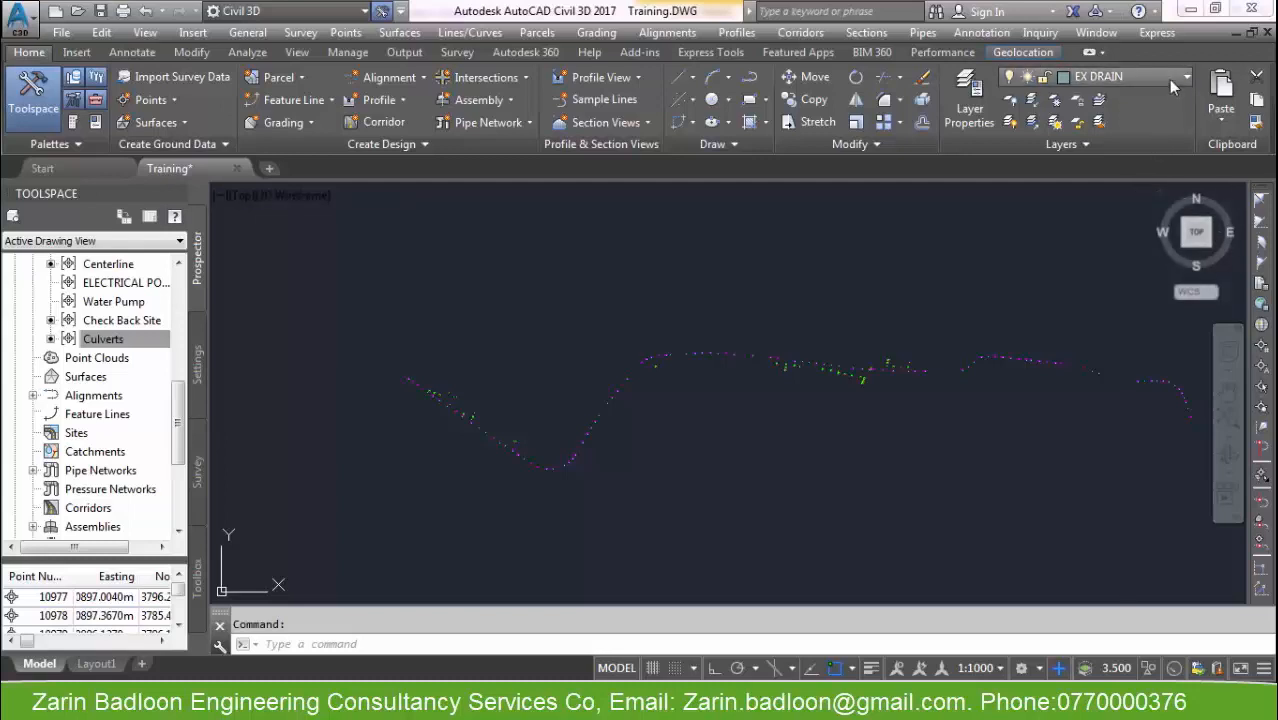
{"action": "left_click", "coordinate": [1133, 80]}
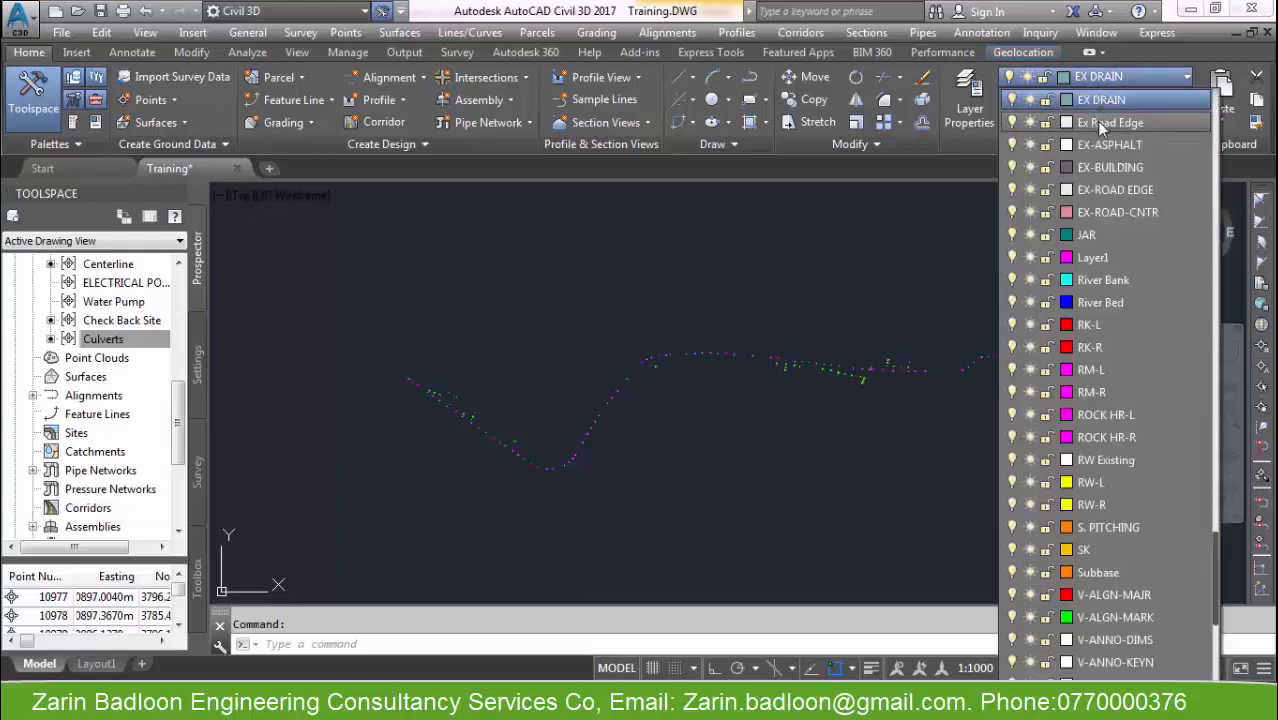
{"action": "left_click", "coordinate": [1103, 211]}
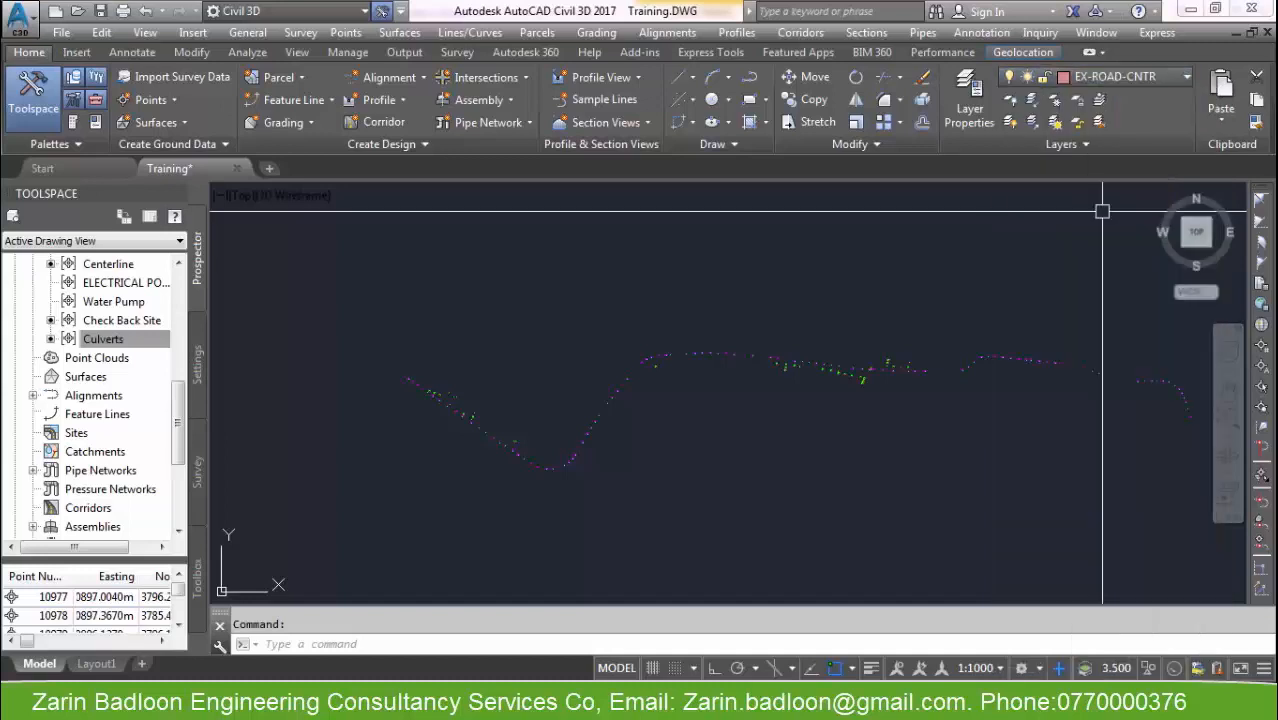
{"action": "key", "text": "Escape"}
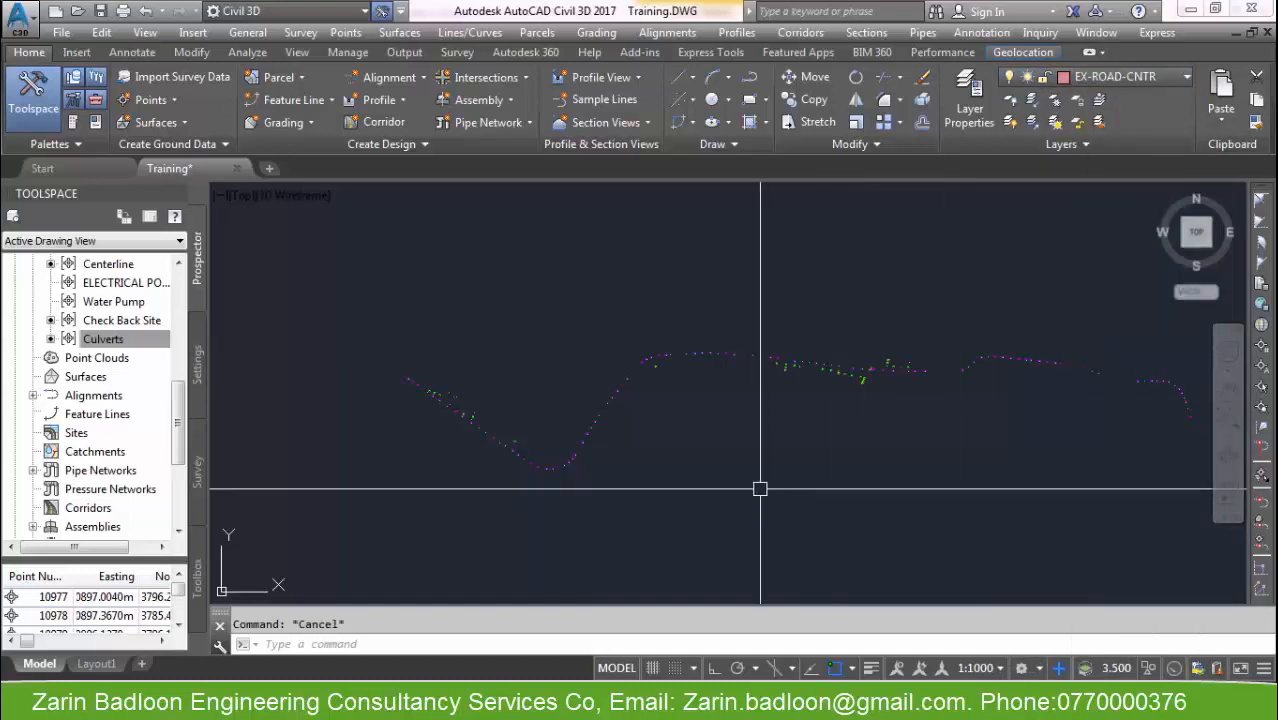
Open the layer manager and compare the layers listed under the All Used Layers and Victor Data filters.
{"action": "type", "text": "la"}
{"action": "key", "text": "Return"}
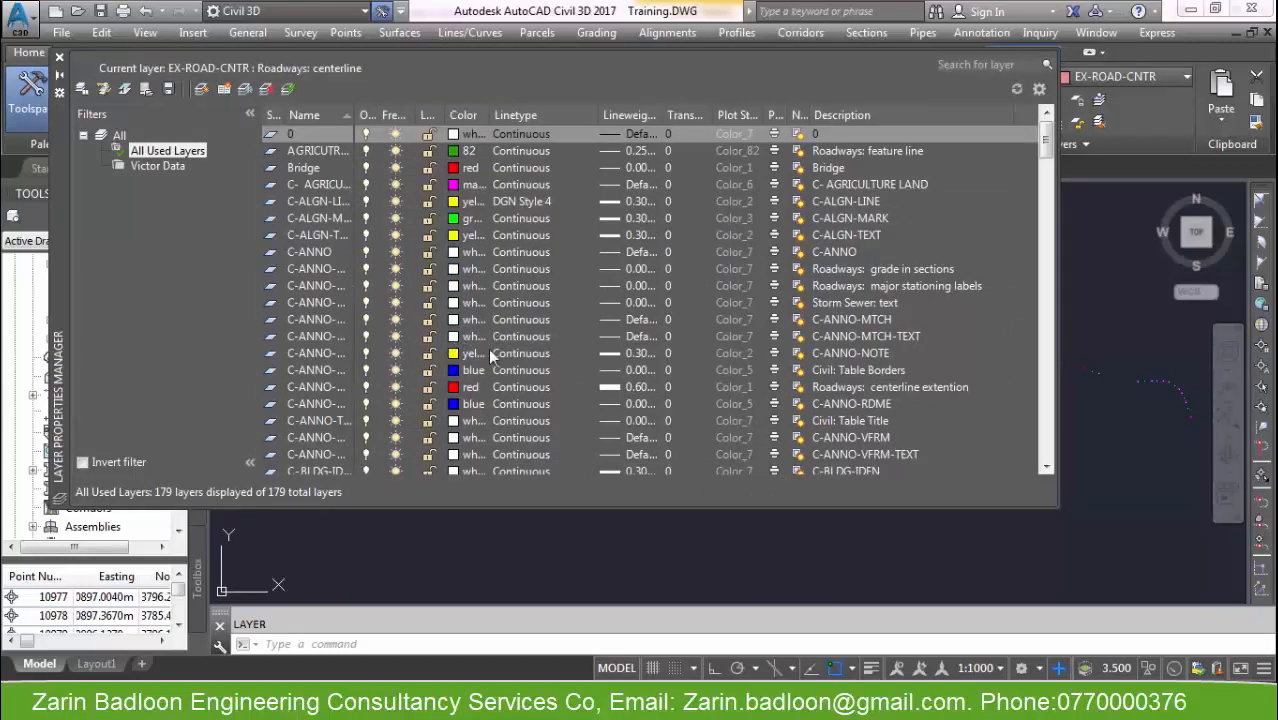
{"action": "left_click", "coordinate": [175, 167]}
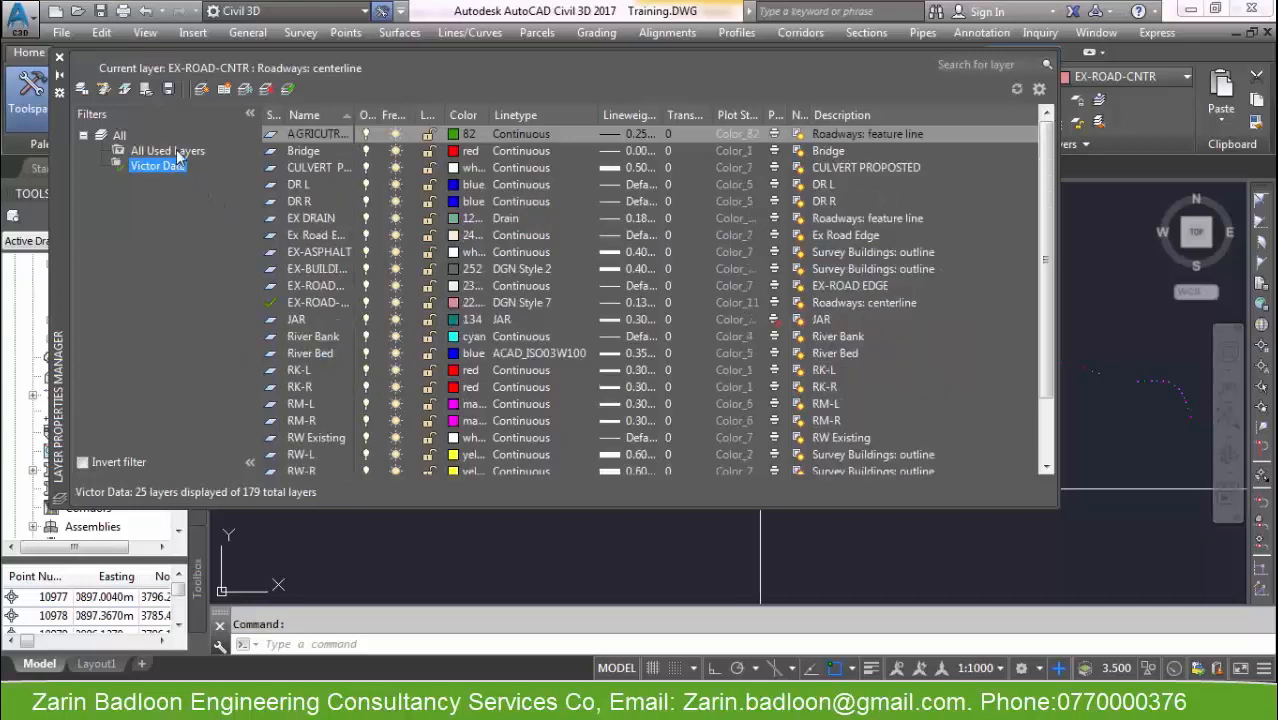
{"action": "left_click", "coordinate": [176, 150]}
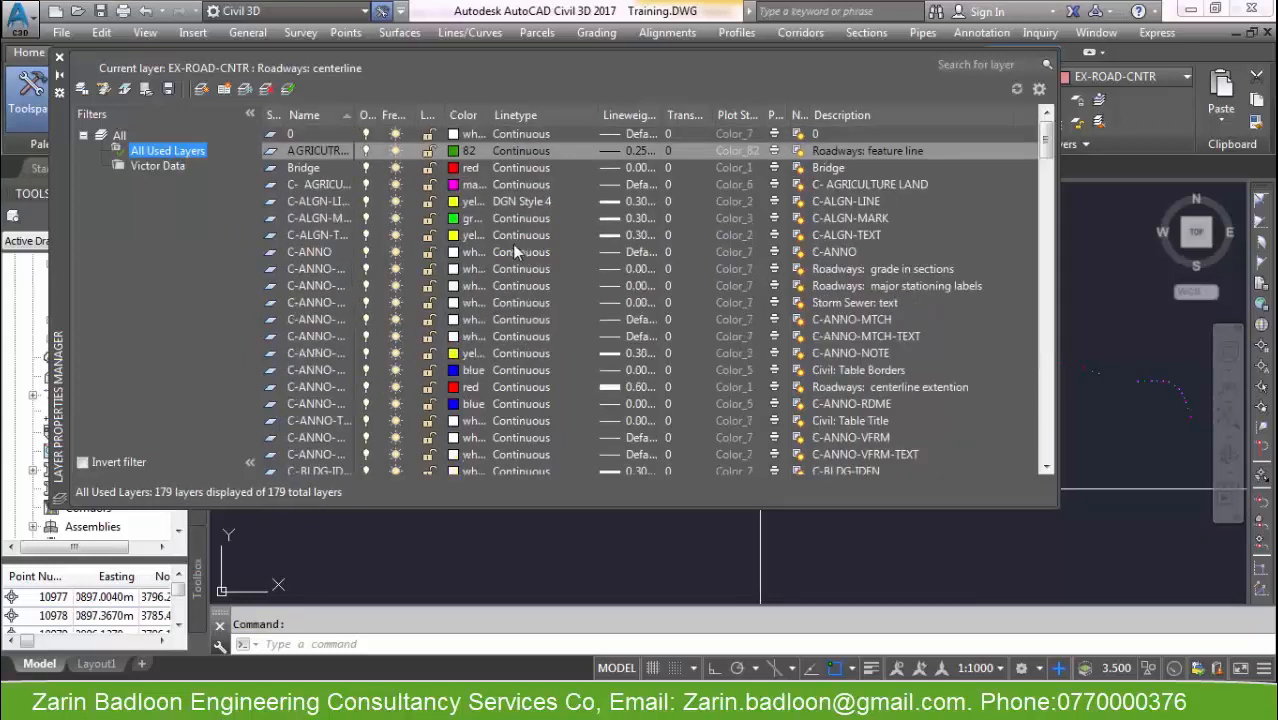
{"action": "left_click", "coordinate": [184, 166]}
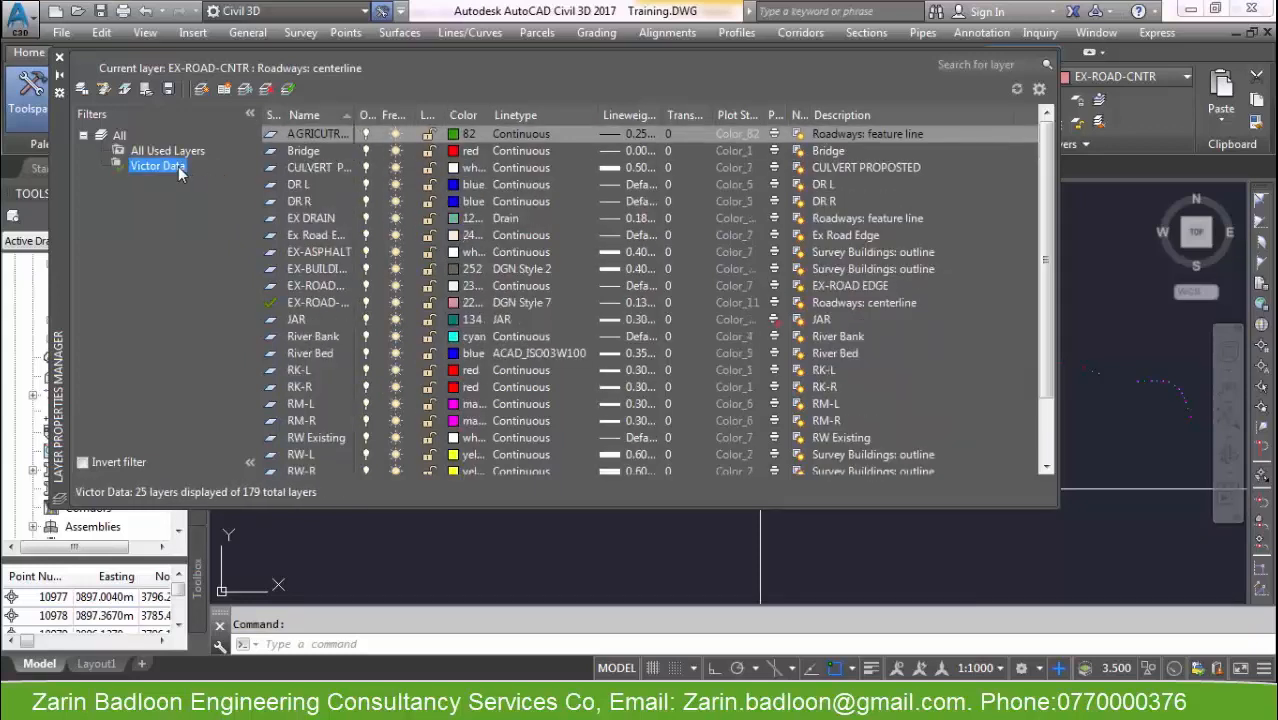
{"action": "left_click", "coordinate": [177, 150]}
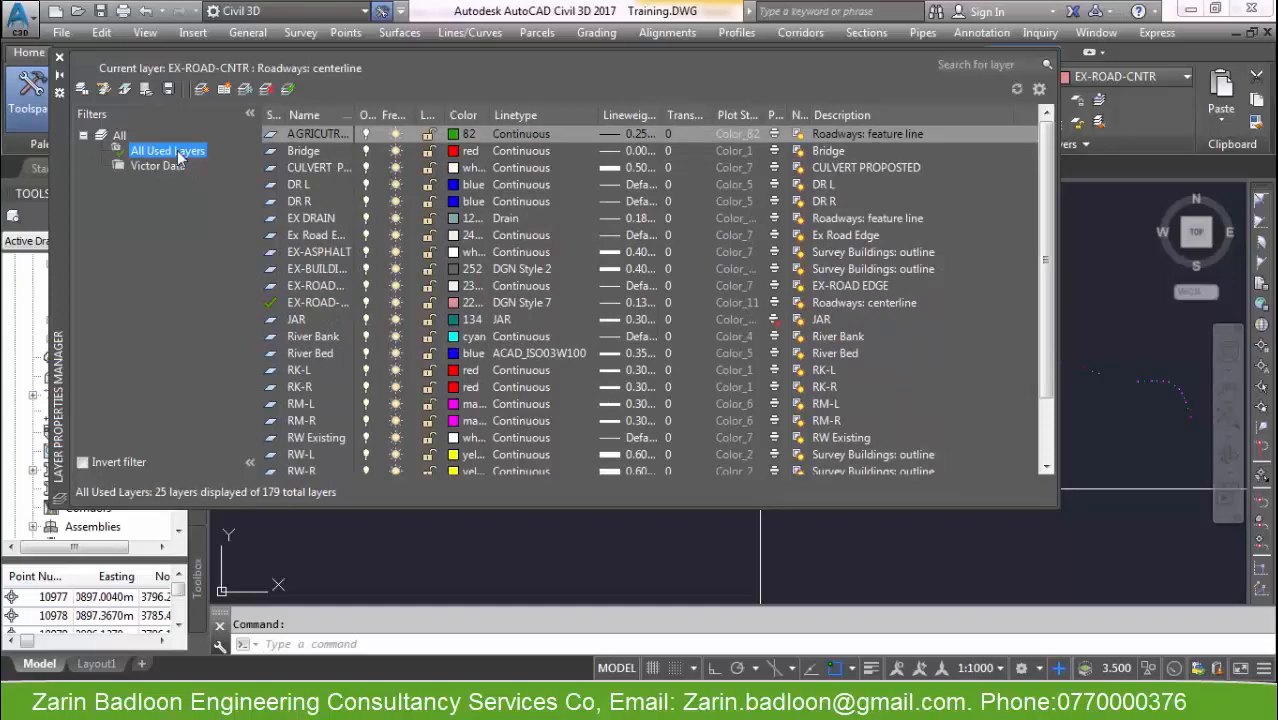
{"action": "right_click", "coordinate": [164, 158]}
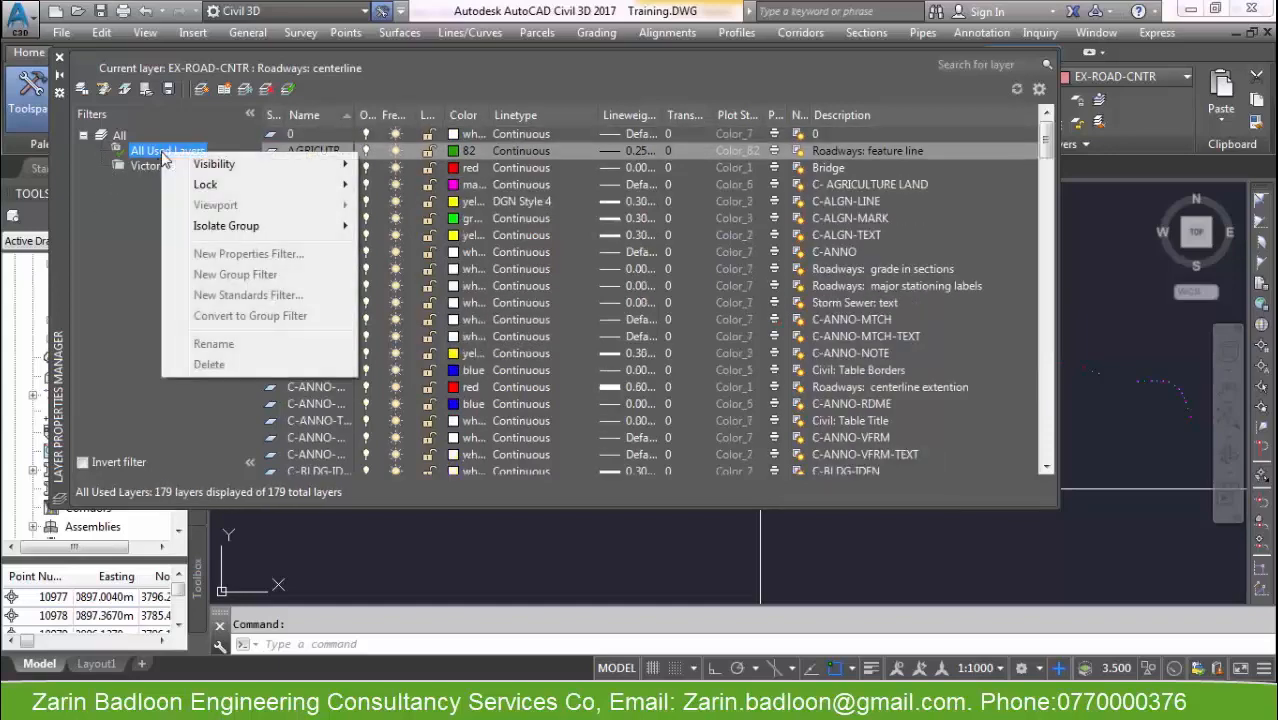
{"action": "left_click", "coordinate": [140, 166]}
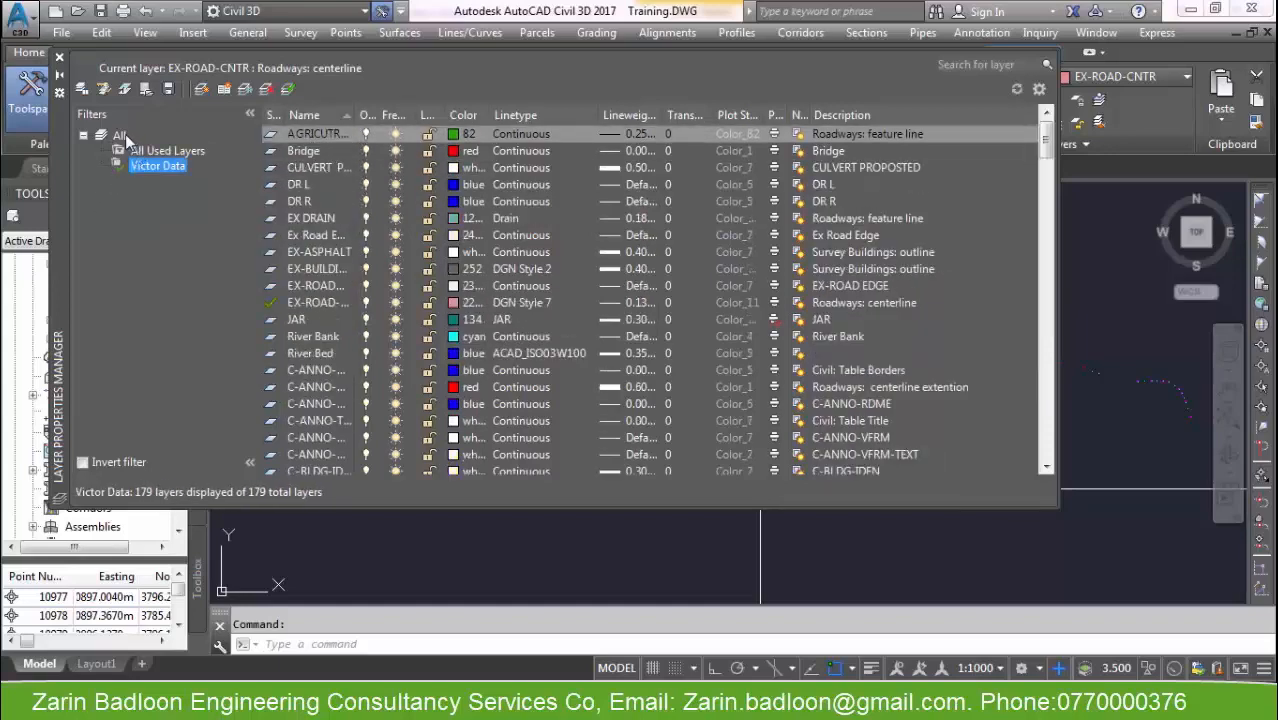
Create a new layer group filter named EX CENTER under All and select it.
{"action": "left_click", "coordinate": [122, 136]}
{"action": "right_click", "coordinate": [125, 136]}
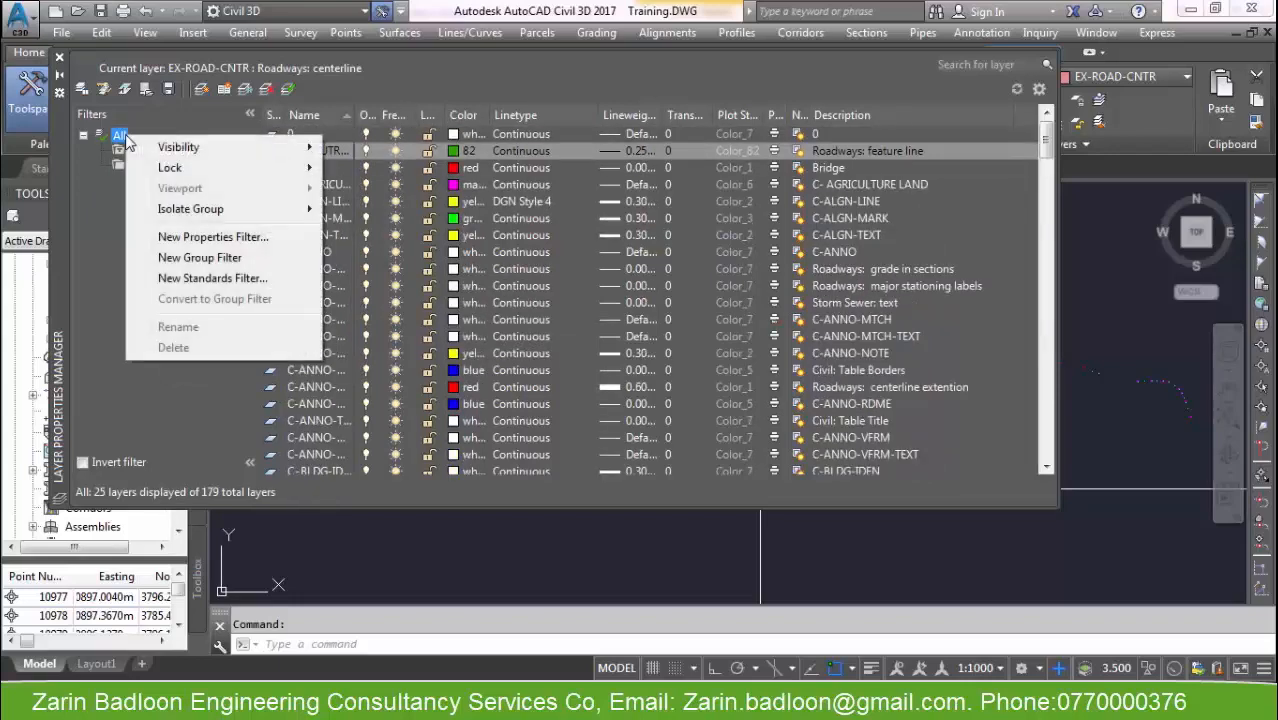
{"action": "left_click", "coordinate": [199, 258]}
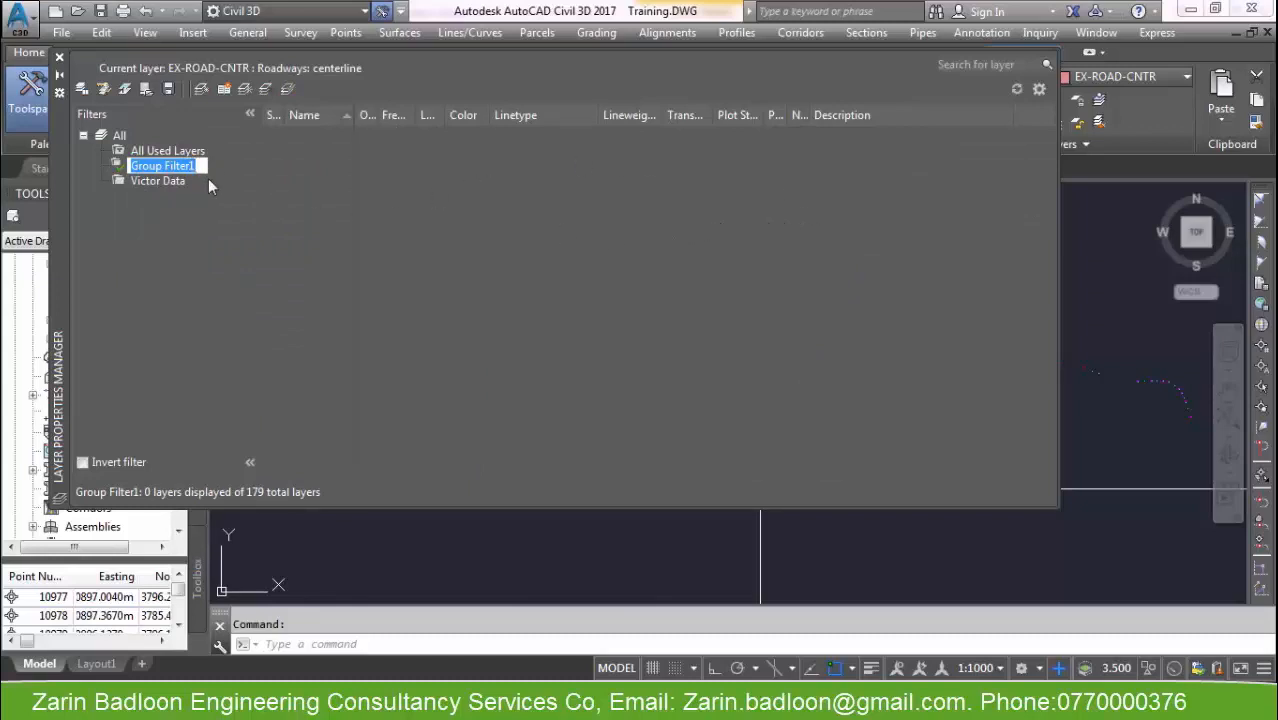
{"action": "type", "text": "E"}
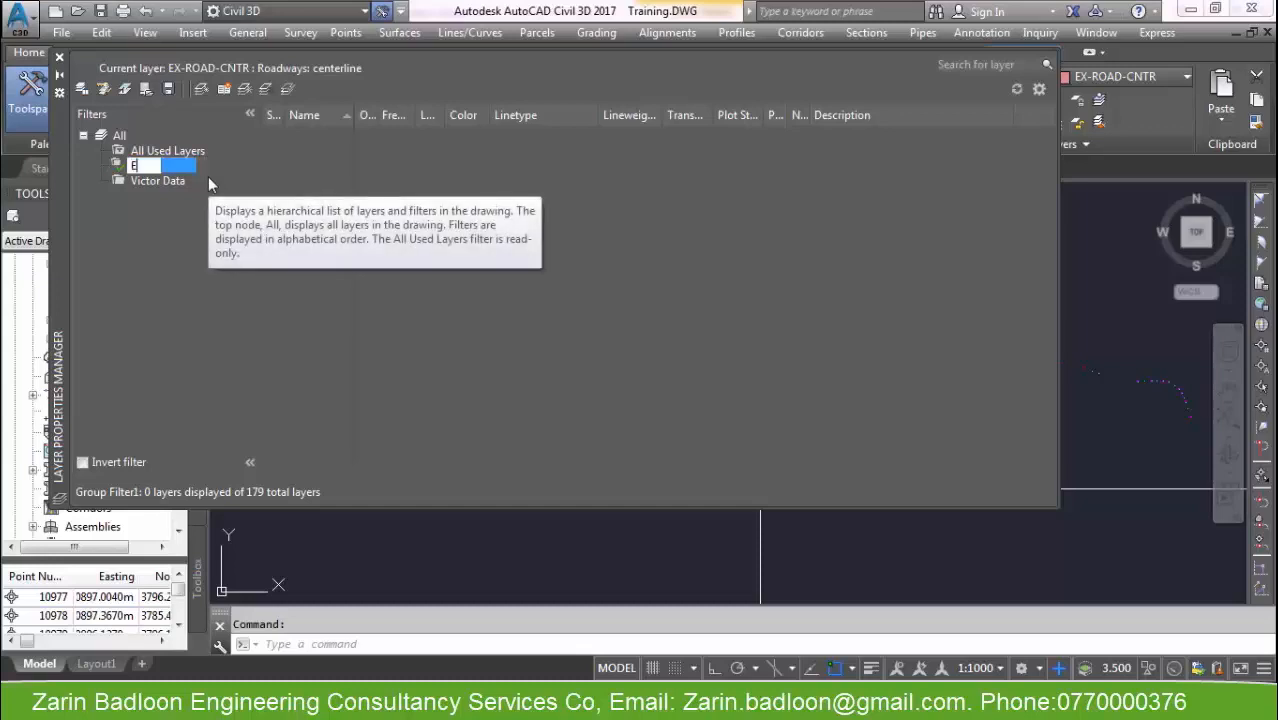
{"action": "type", "text": "X CENTER"}
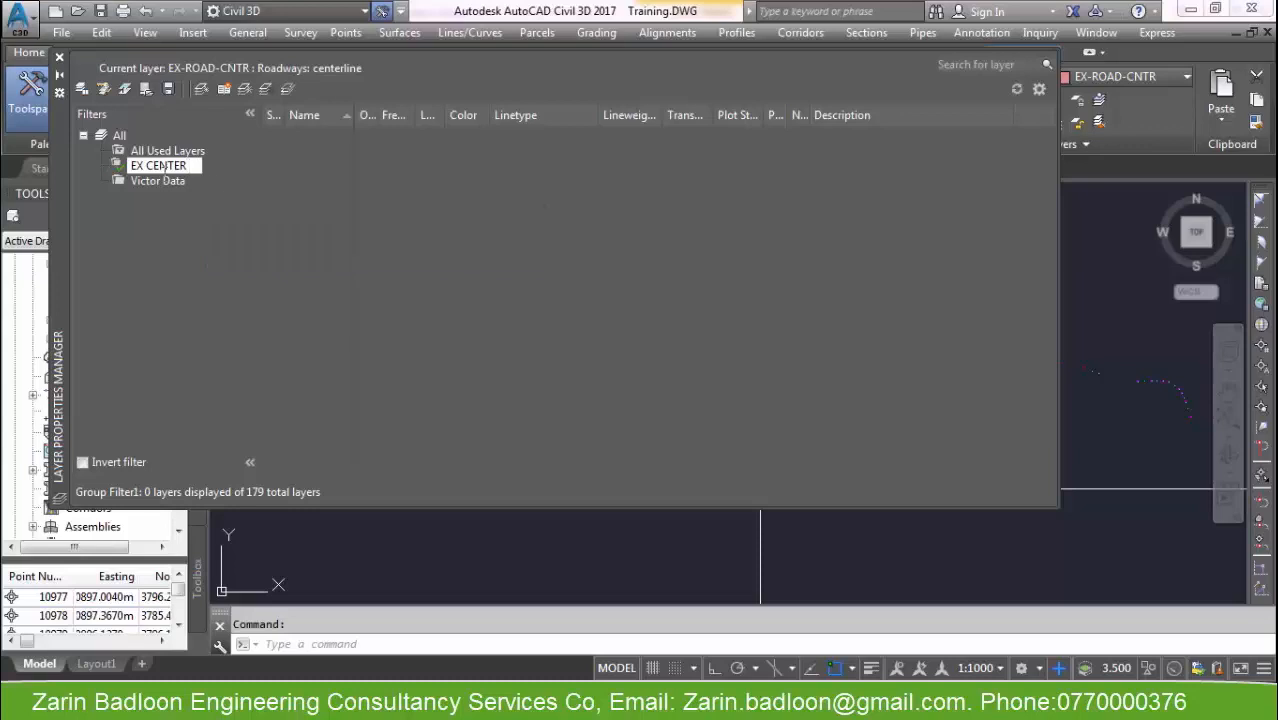
{"action": "left_click", "coordinate": [189, 153]}
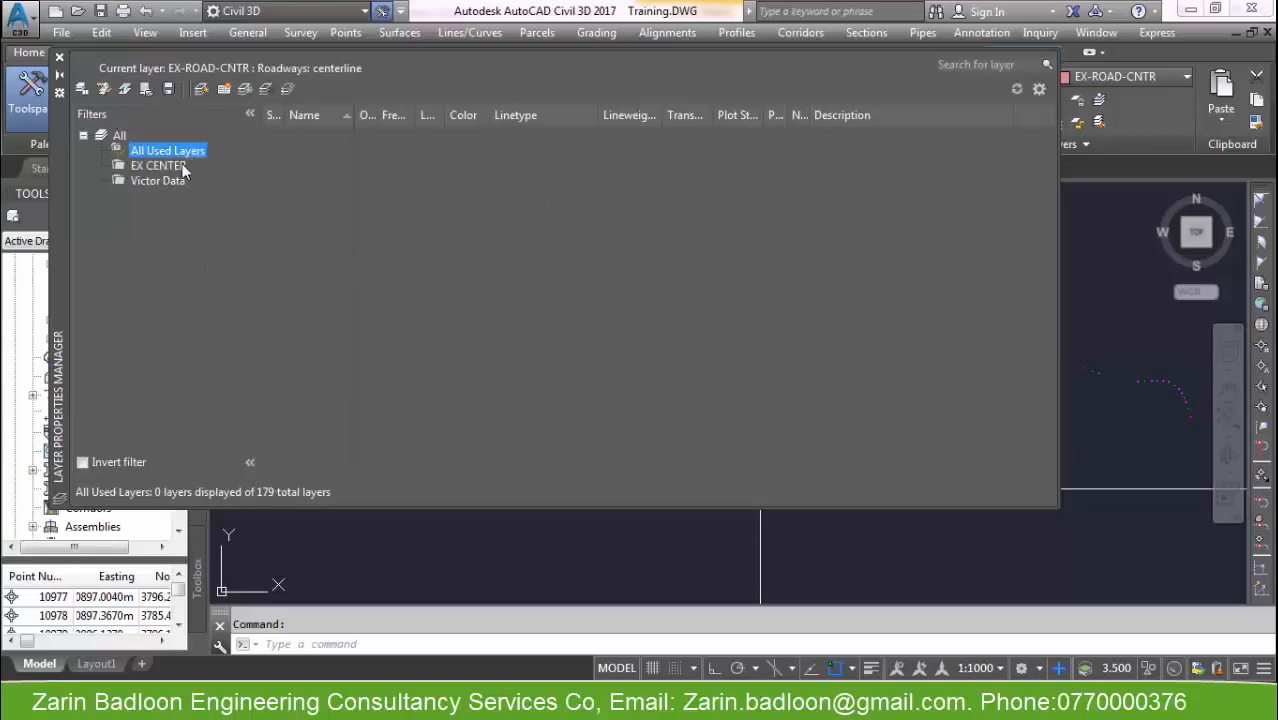
{"action": "left_click", "coordinate": [185, 167]}
{"action": "left_click", "coordinate": [196, 151]}
{"action": "left_click", "coordinate": [182, 166]}
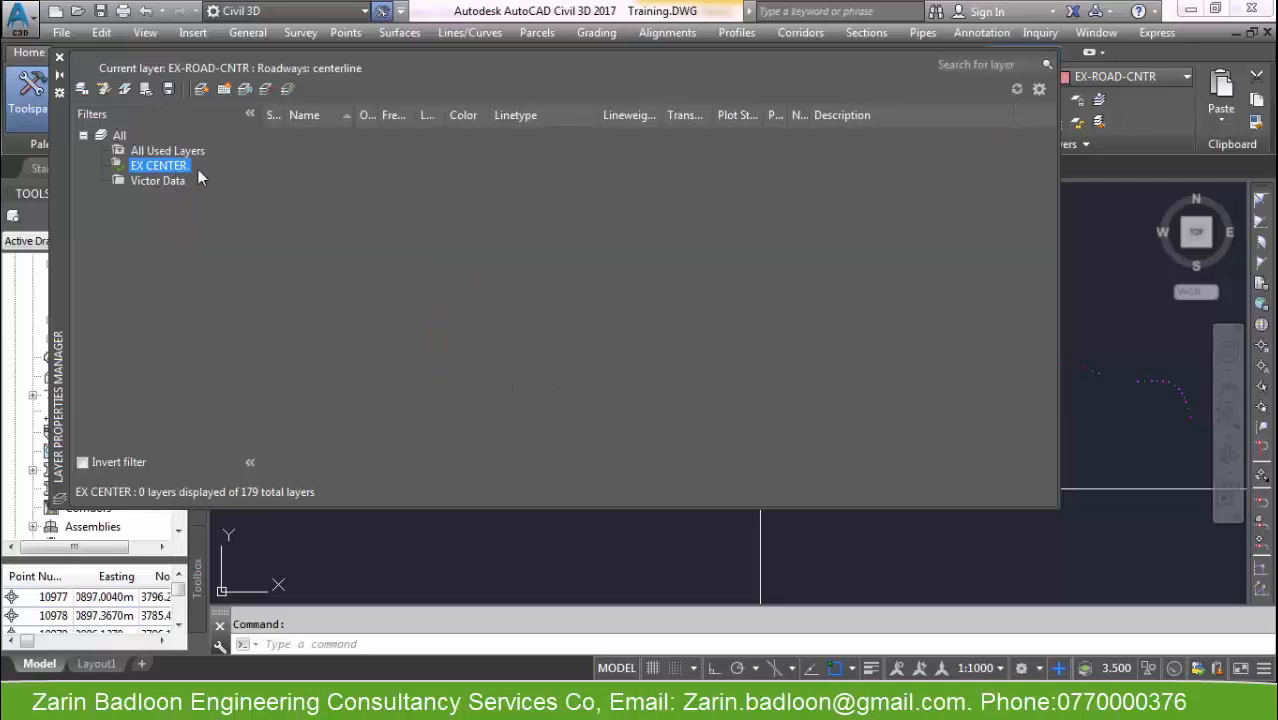
Add a new layer in the EX CENTER filter and try to name it EX CENTER.
{"action": "left_click", "coordinate": [201, 88]}
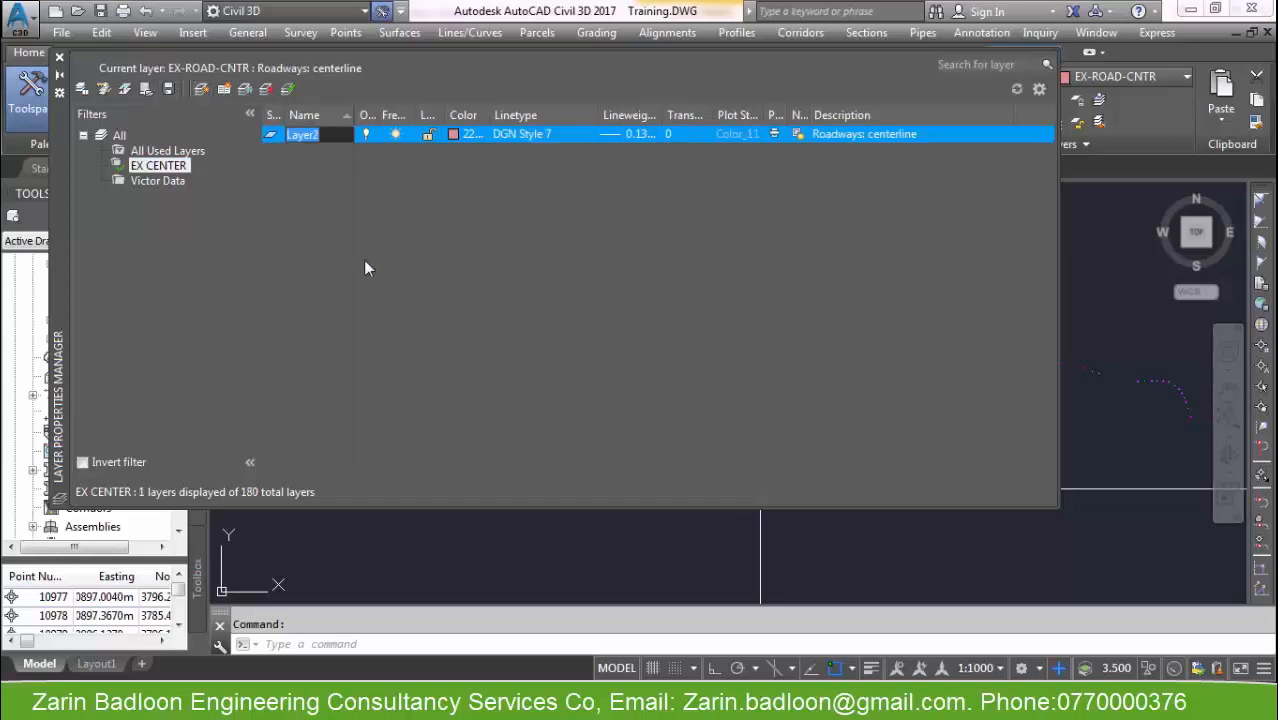
{"action": "type", "text": "EX"}
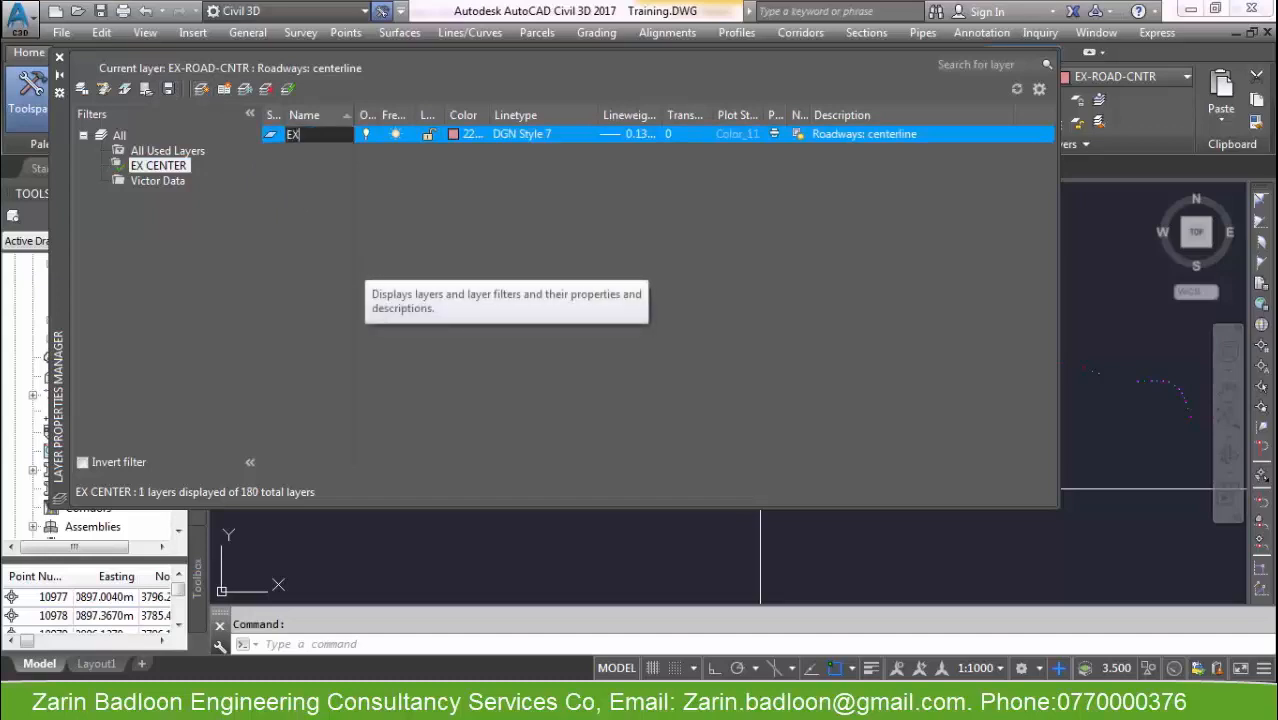
{"action": "type", "text": " CENTER"}
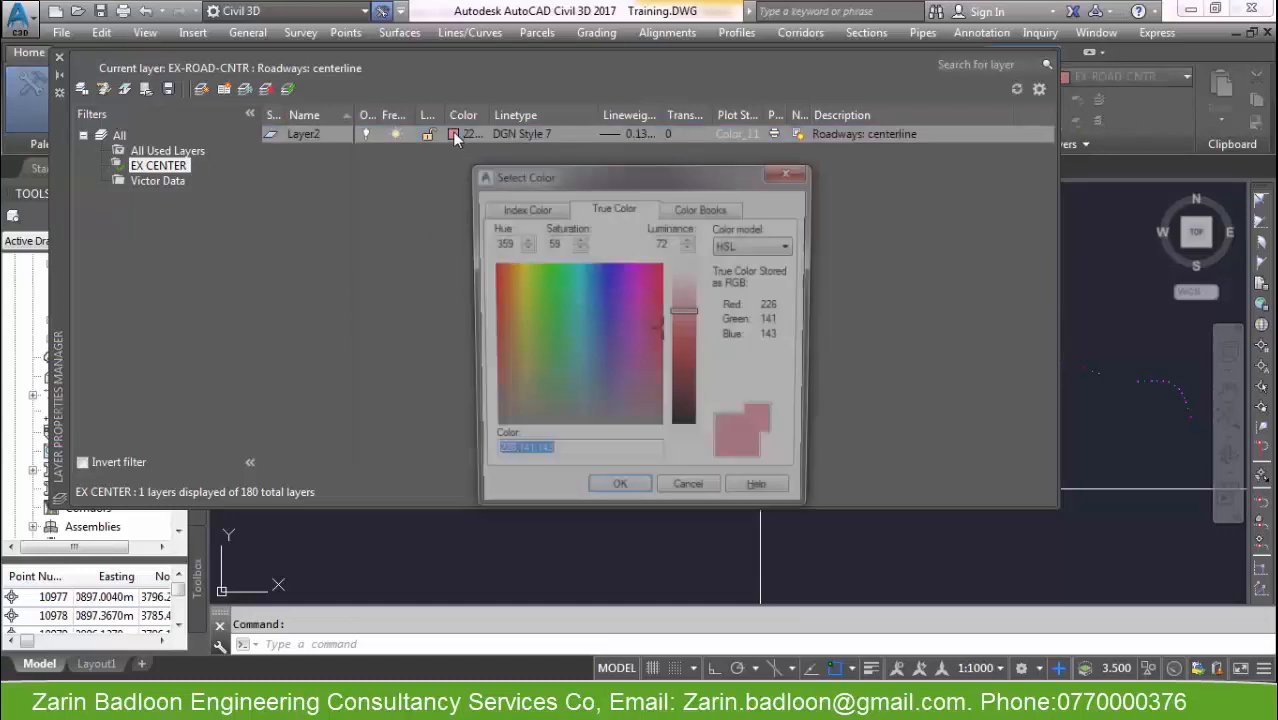
Set the new layer's colour to a light magenta true colour.
{"action": "left_click", "coordinate": [463, 140]}
{"action": "left_click", "coordinate": [540, 310]}
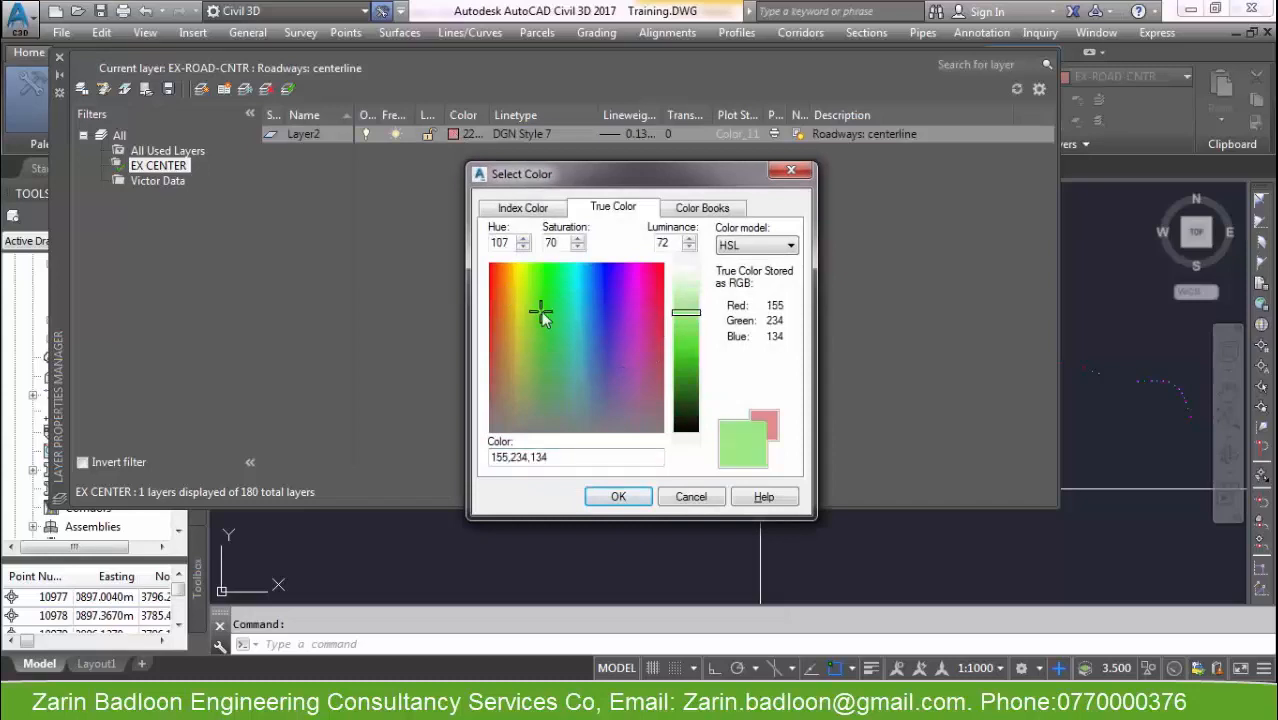
{"action": "left_click", "coordinate": [633, 312]}
{"action": "left_click", "coordinate": [617, 496]}
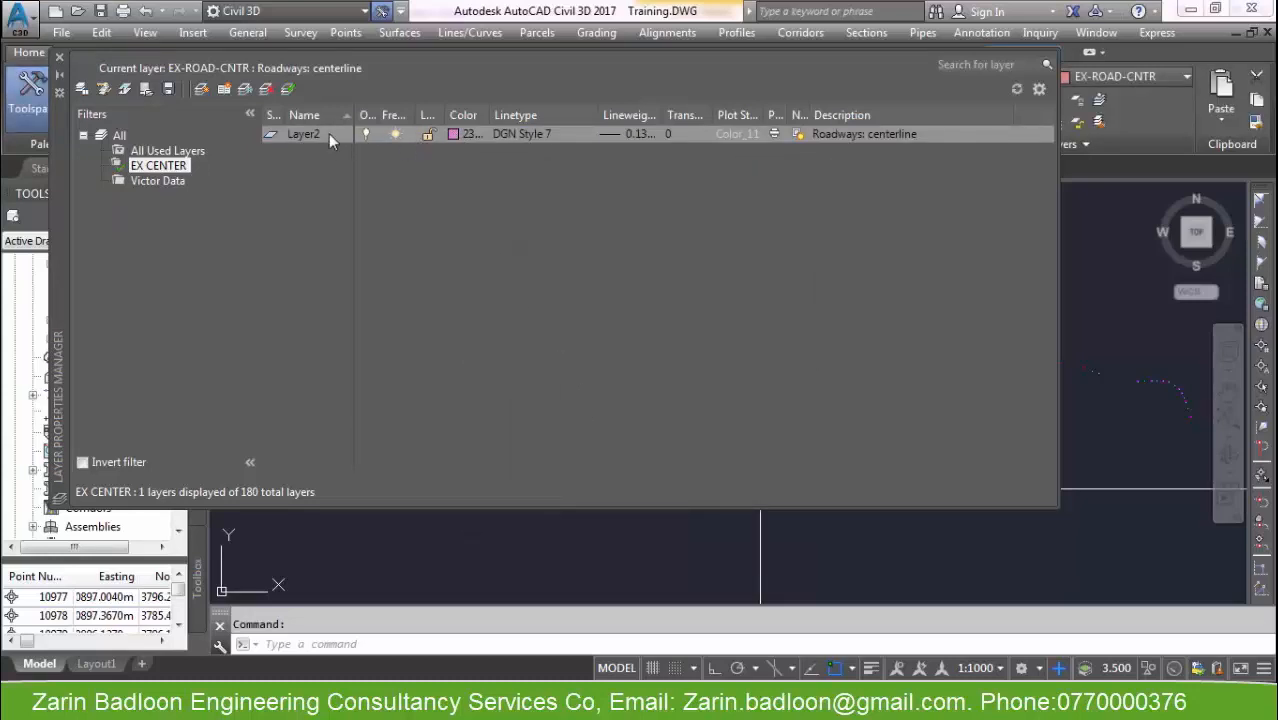
Try to rename Layer2 in the EX CENTER filter as EX CENTER LIN.
{"action": "left_click", "coordinate": [329, 136]}
{"action": "left_click", "coordinate": [326, 134]}
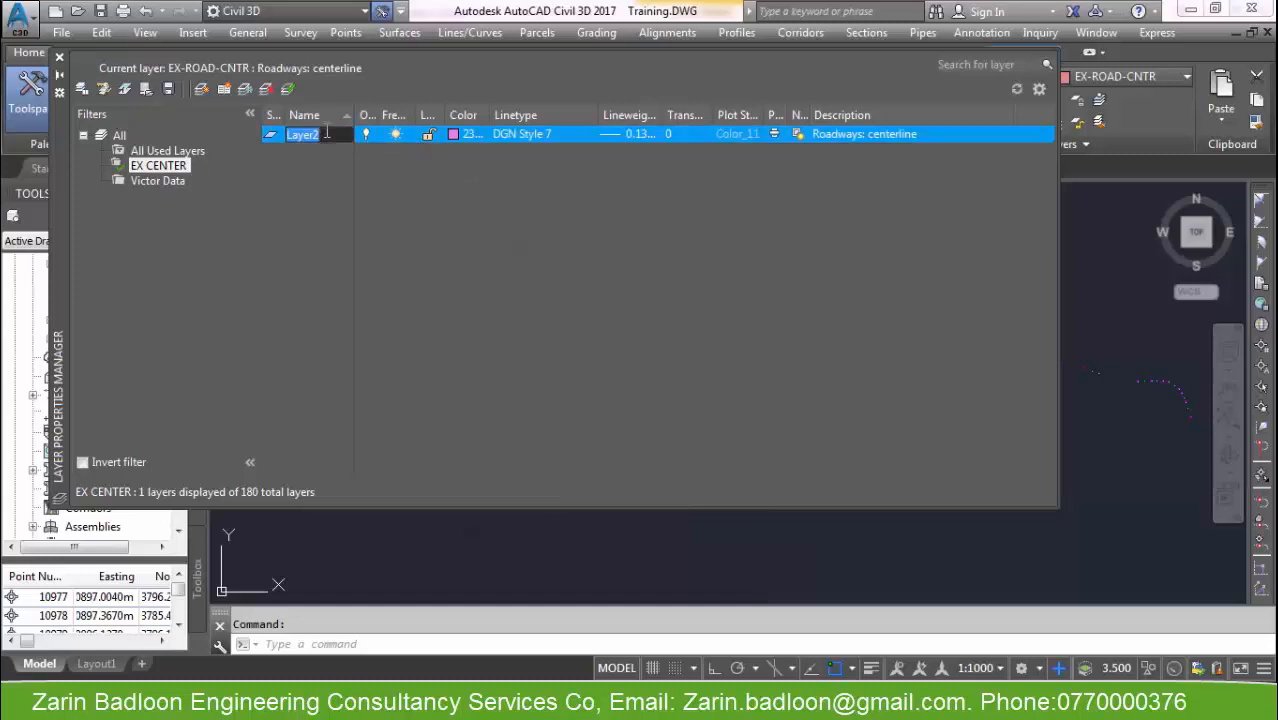
{"action": "type", "text": "EX CENTE"}
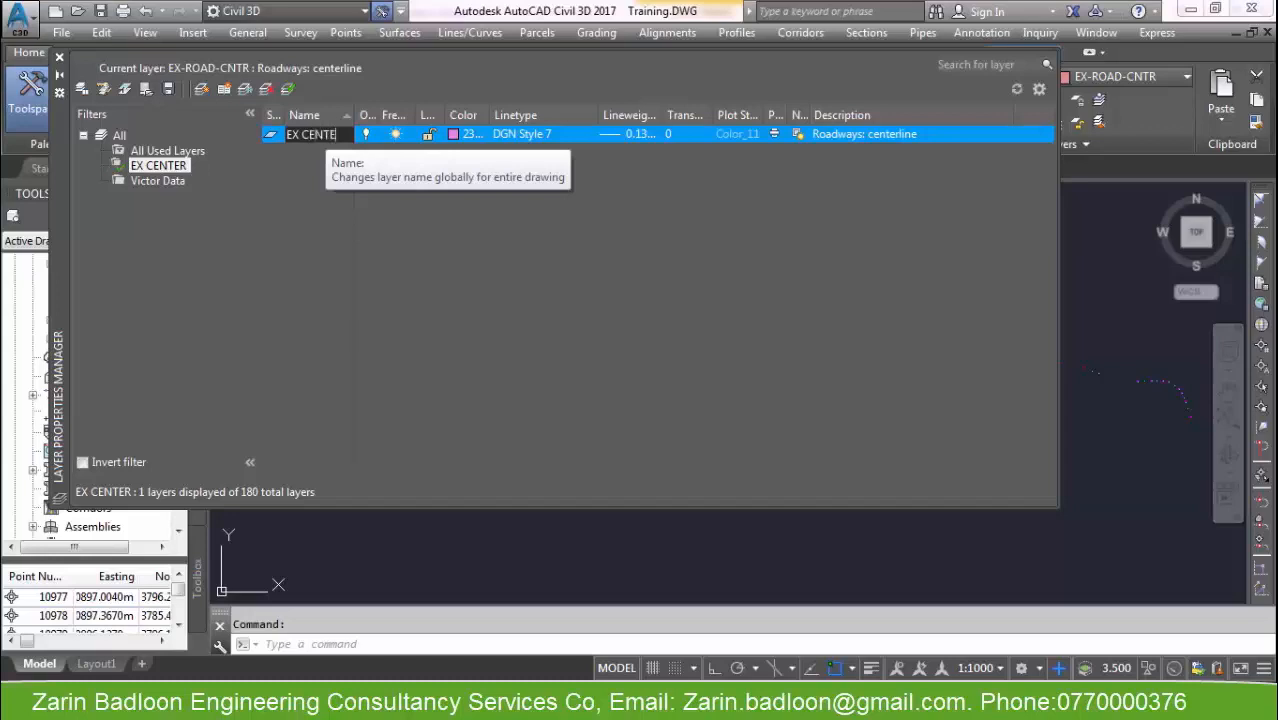
{"action": "type", "text": "R LIN"}
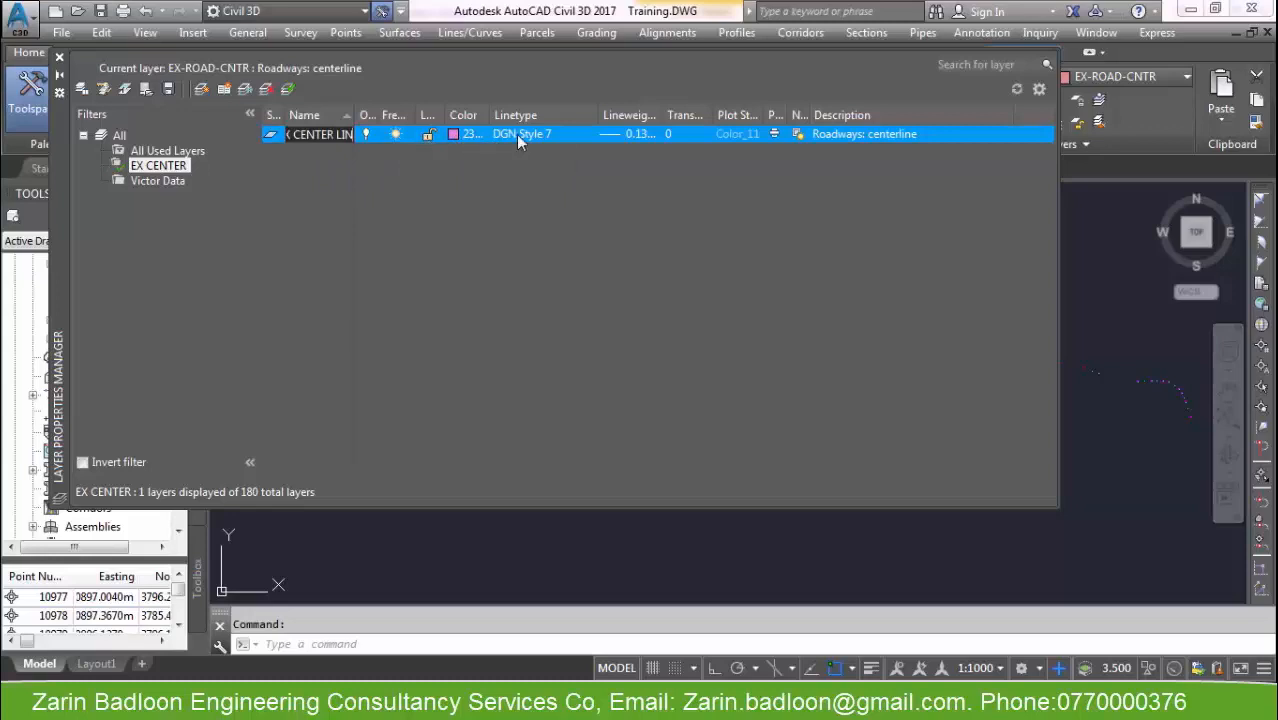
Try to change the linetype and lineweight of the layer listed in the EX CENTER filter.
{"action": "left_click", "coordinate": [551, 134]}
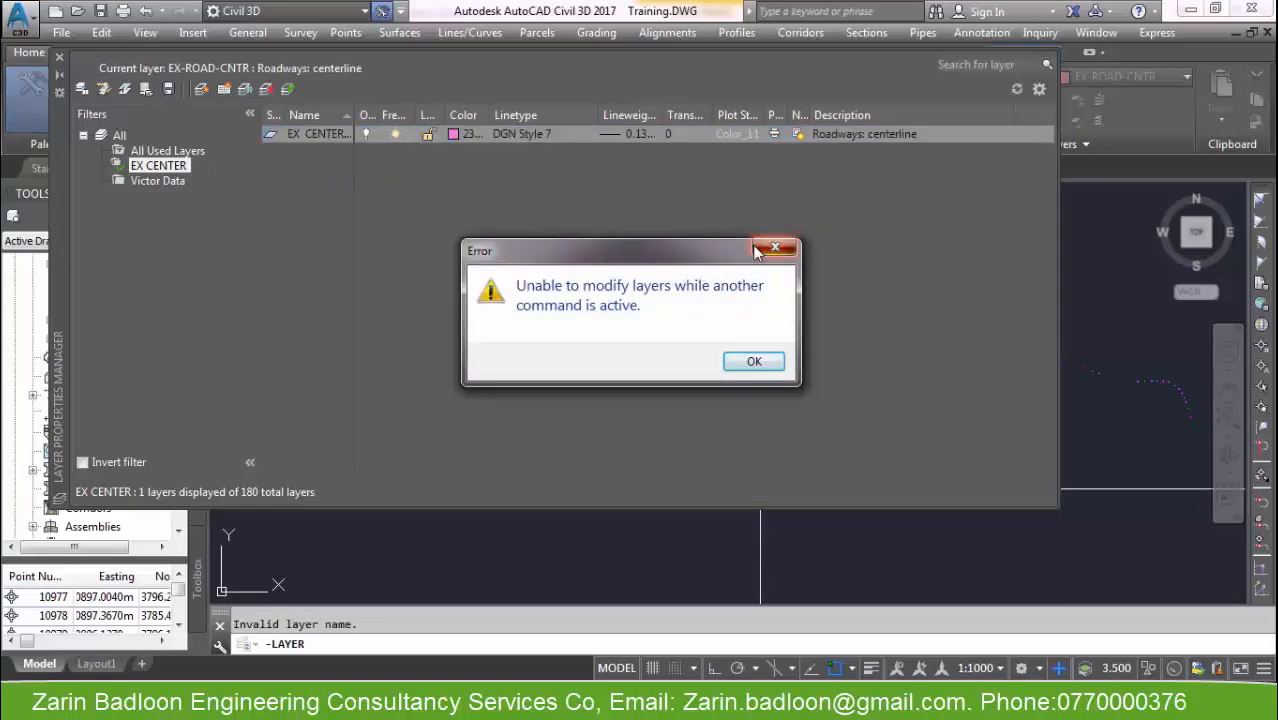
{"action": "left_click", "coordinate": [746, 357]}
{"action": "left_click", "coordinate": [553, 135]}
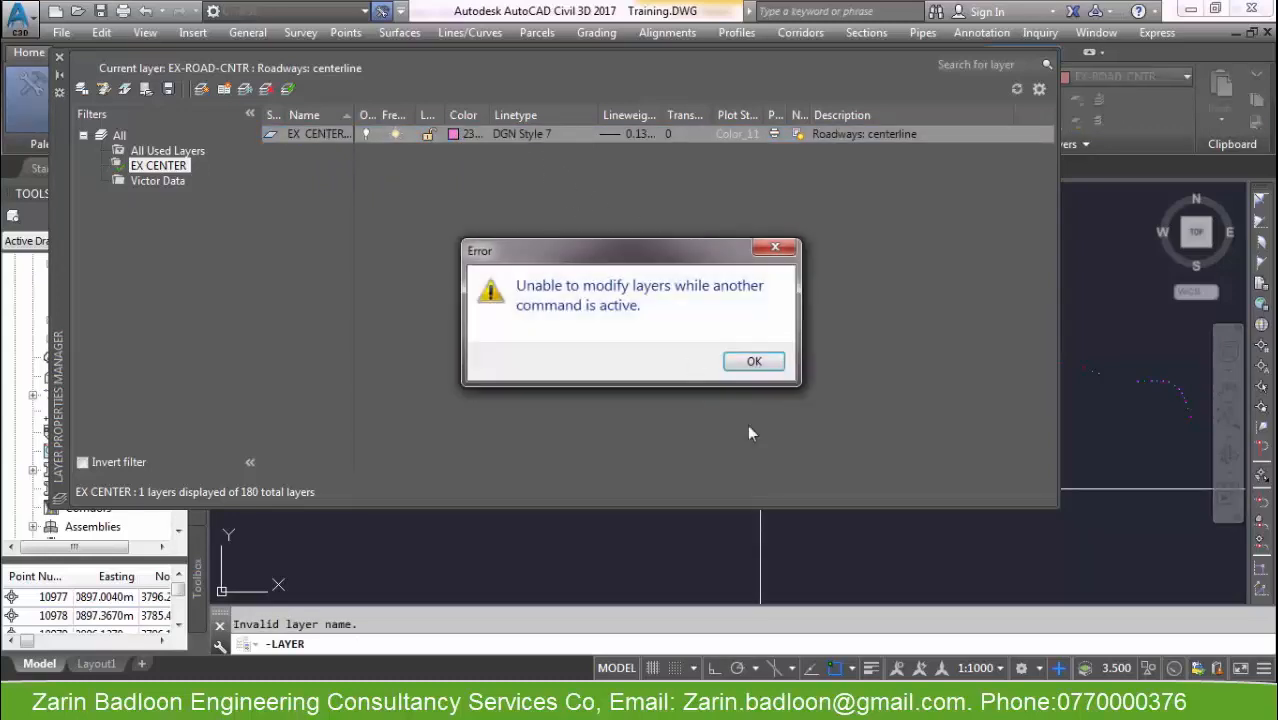
{"action": "left_click", "coordinate": [765, 367]}
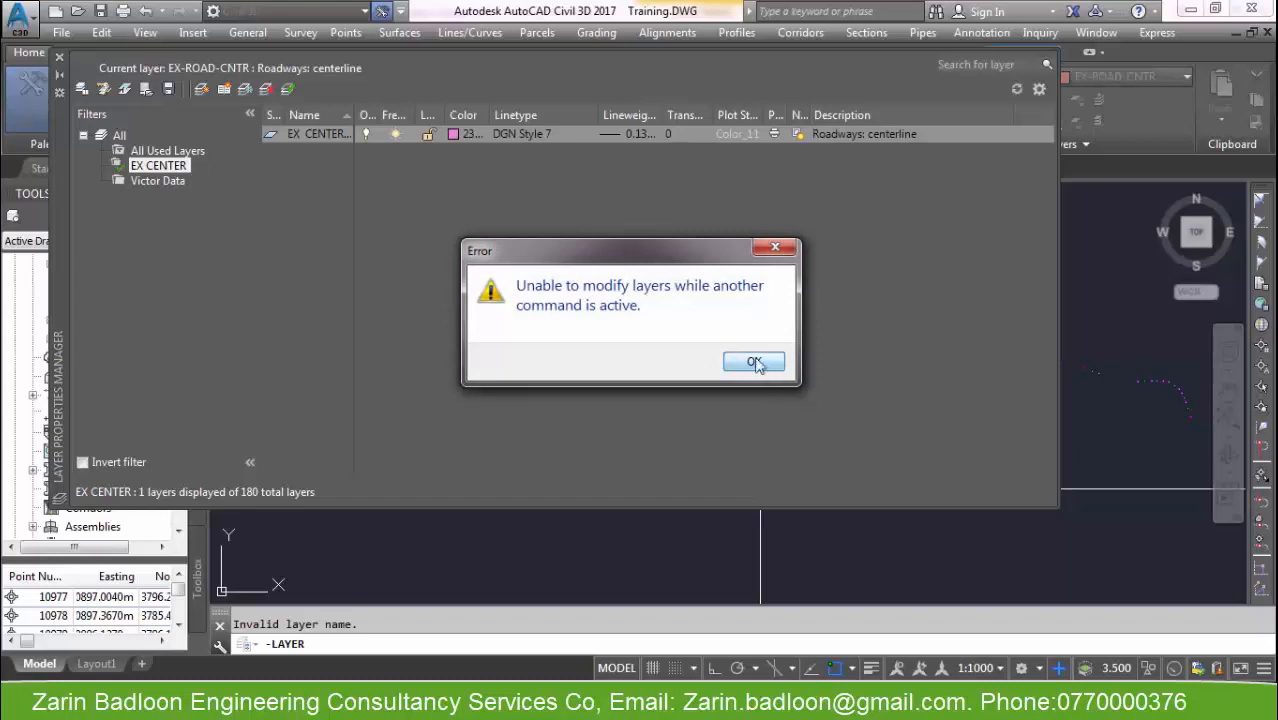
{"action": "left_click", "coordinate": [637, 132]}
{"action": "left_click", "coordinate": [750, 361]}
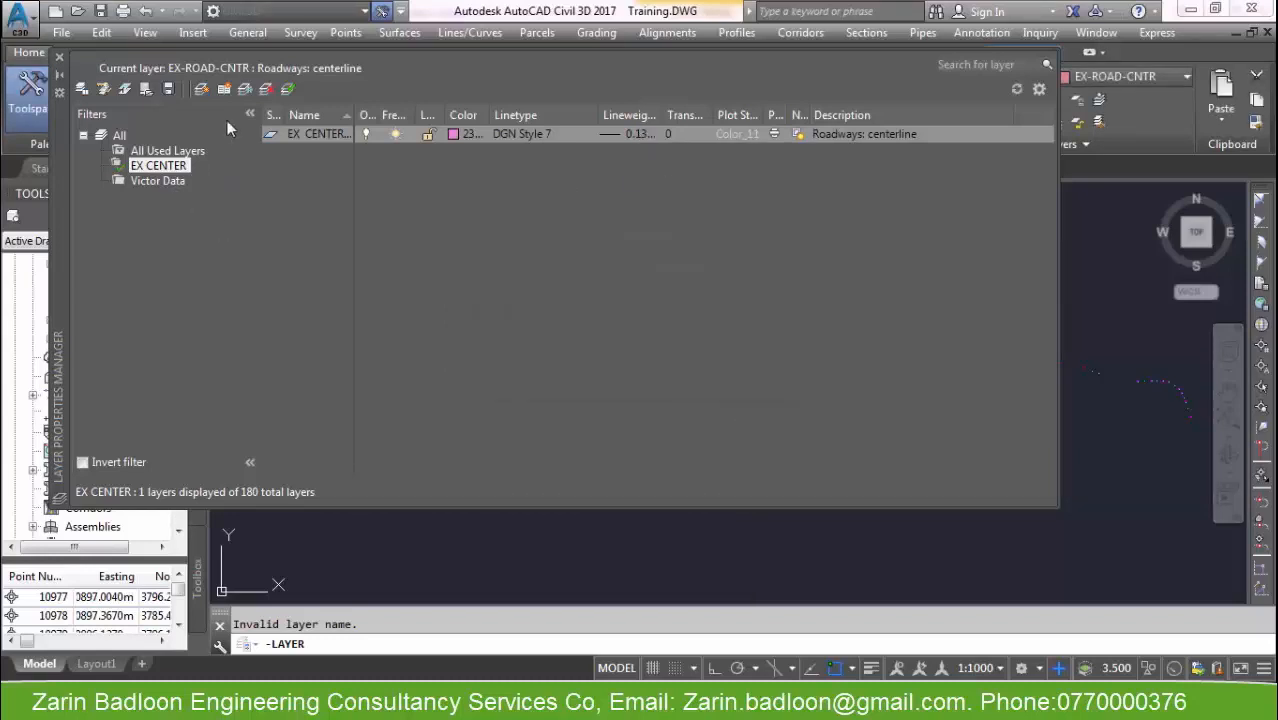
Try to add another layer in the EX CENTER filter and set the listed layer current.
{"action": "left_click", "coordinate": [199, 89]}
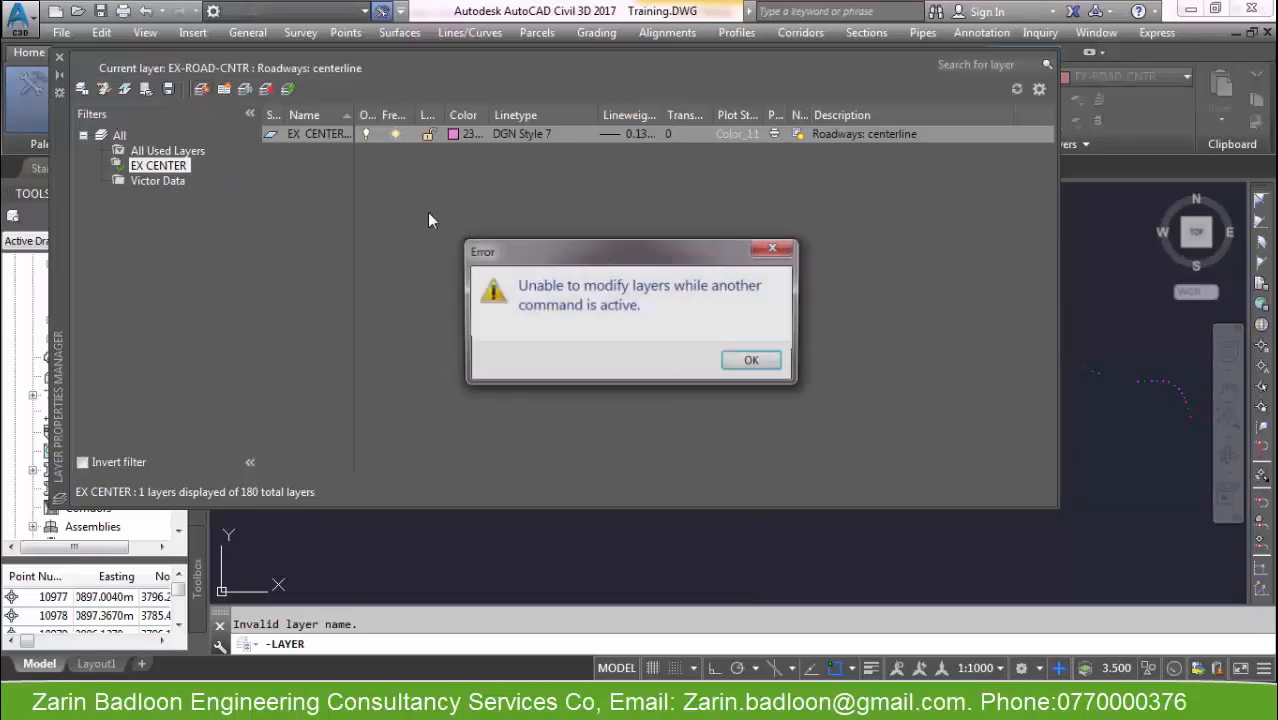
{"action": "left_click", "coordinate": [765, 365]}
{"action": "left_click", "coordinate": [156, 160]}
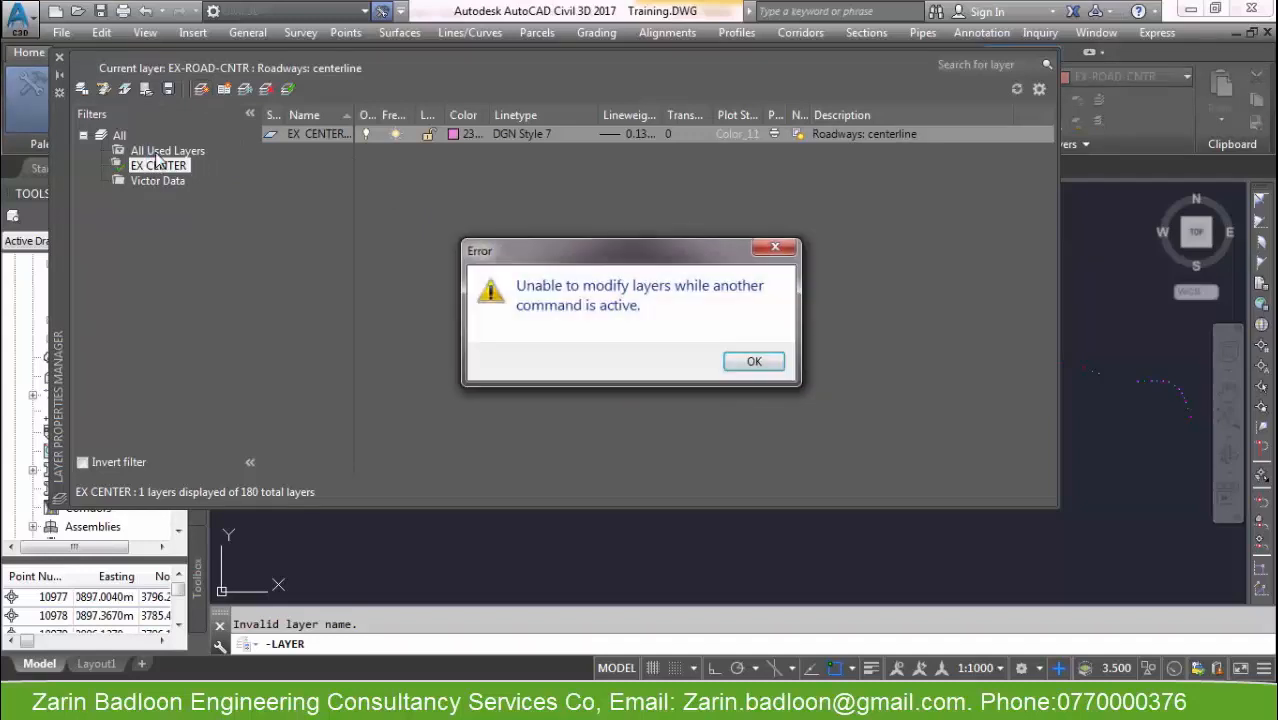
{"action": "left_click", "coordinate": [752, 361]}
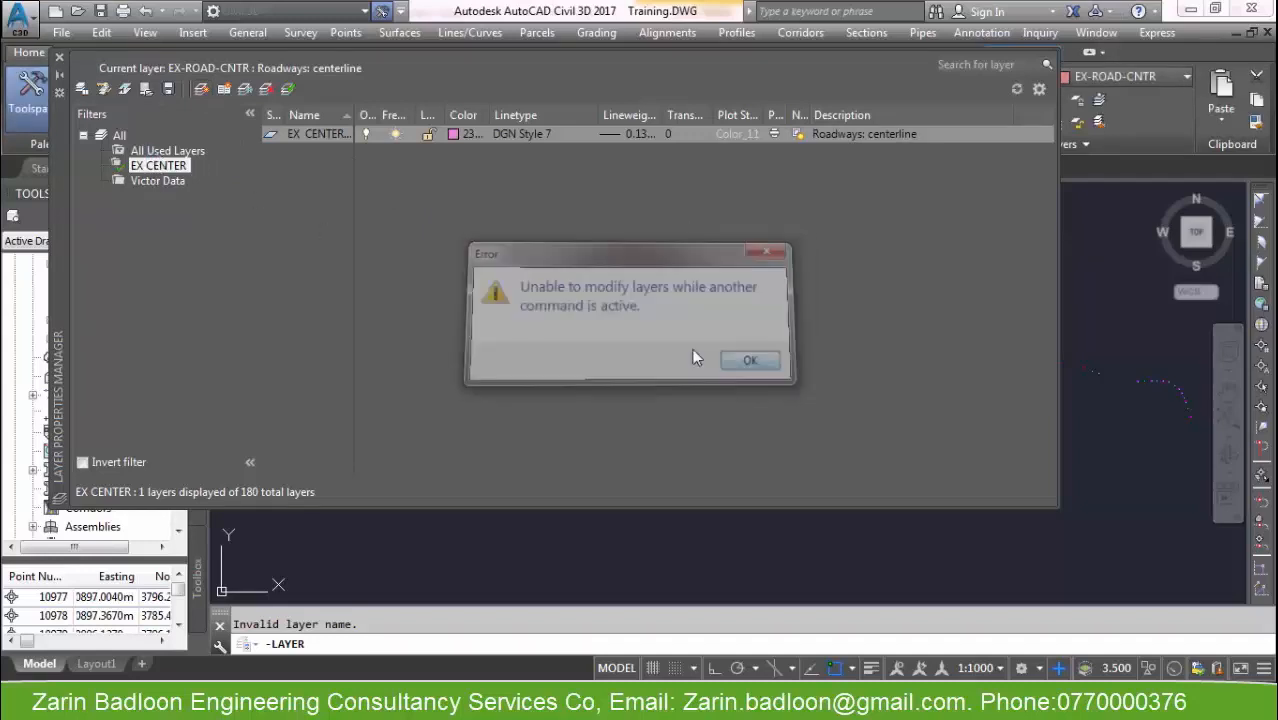
{"action": "left_click", "coordinate": [142, 164]}
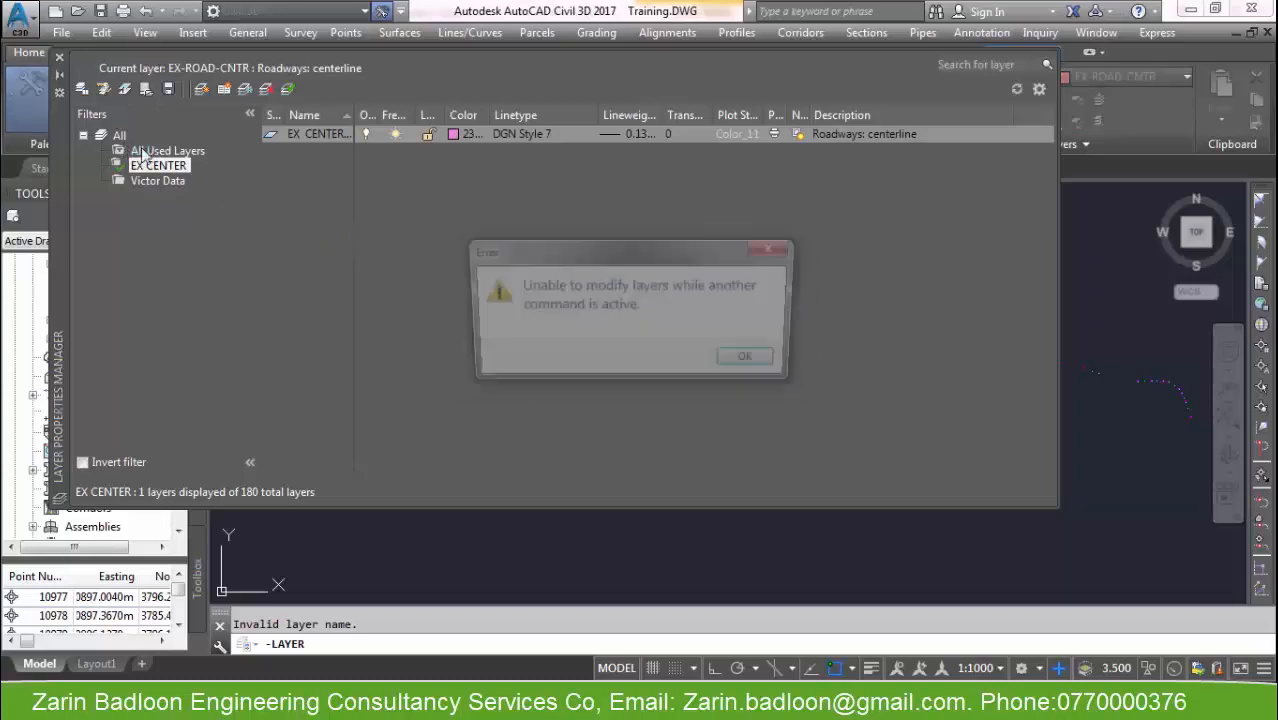
{"action": "left_click", "coordinate": [755, 363]}
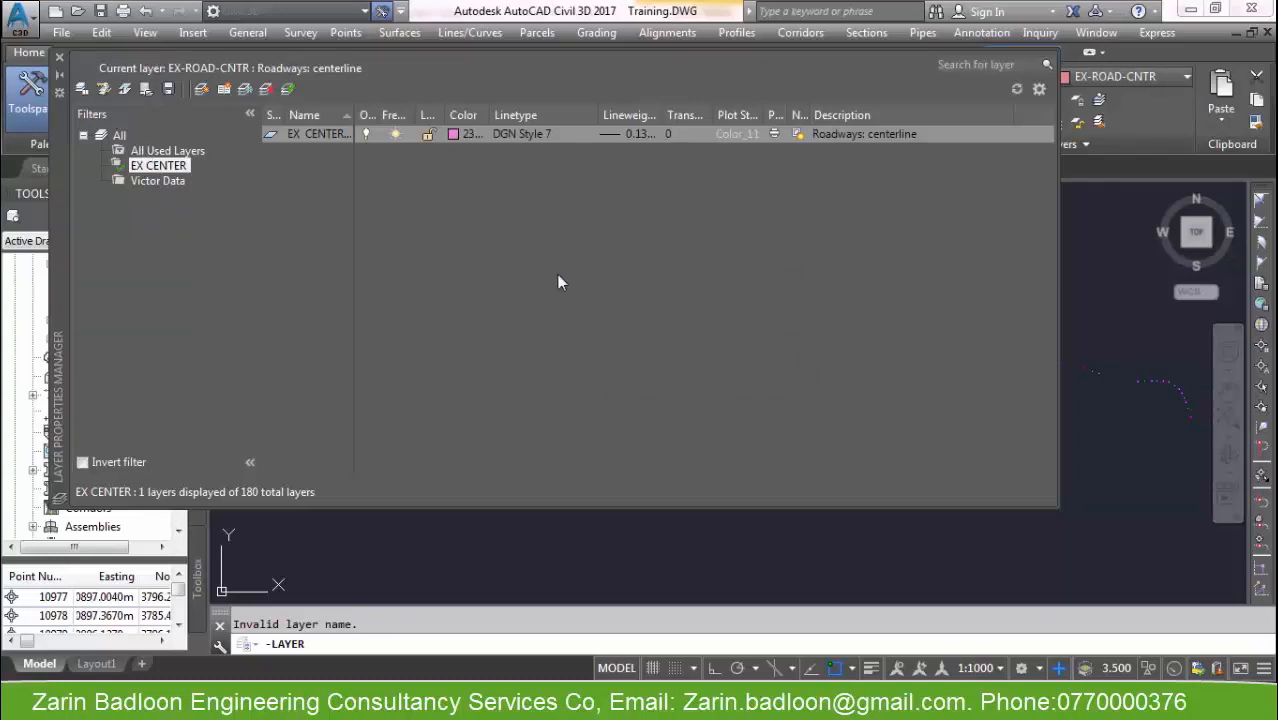
{"action": "left_click", "coordinate": [288, 88]}
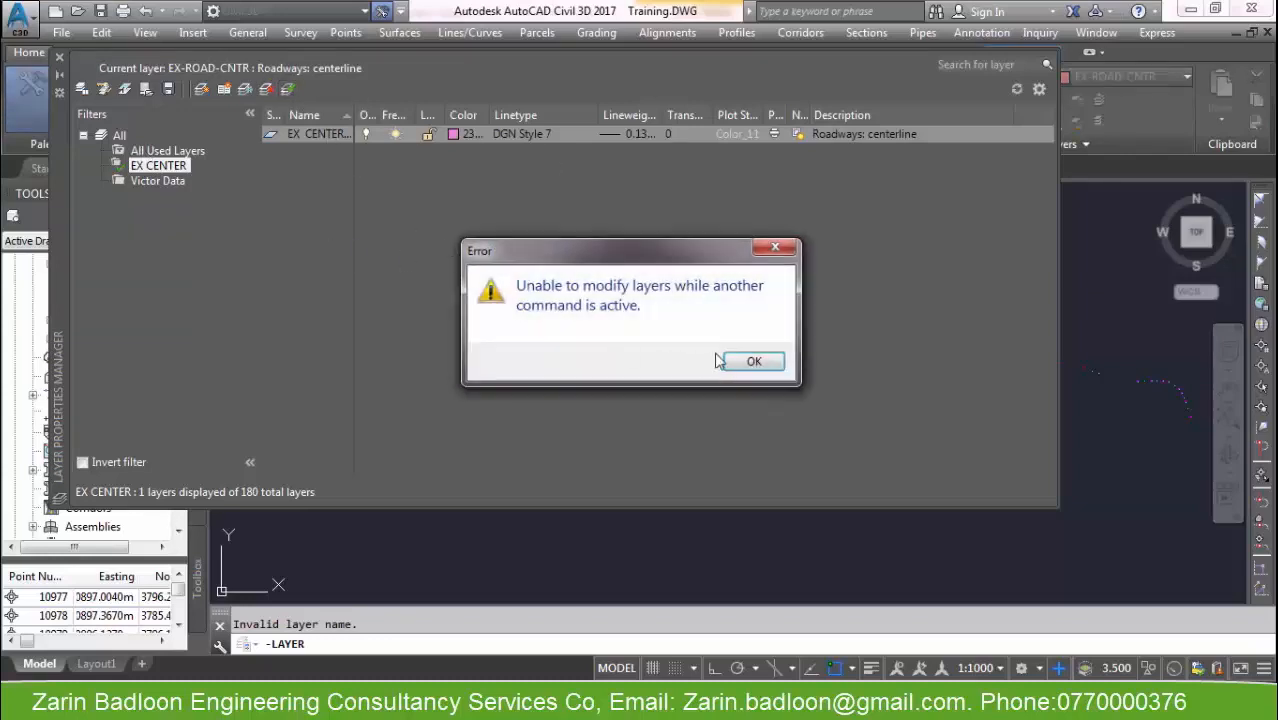
{"action": "left_click", "coordinate": [747, 359]}
Close the layer manager, cancel the pending -LAYER command, and reopen the layer manager.
{"action": "left_click", "coordinate": [59, 58]}
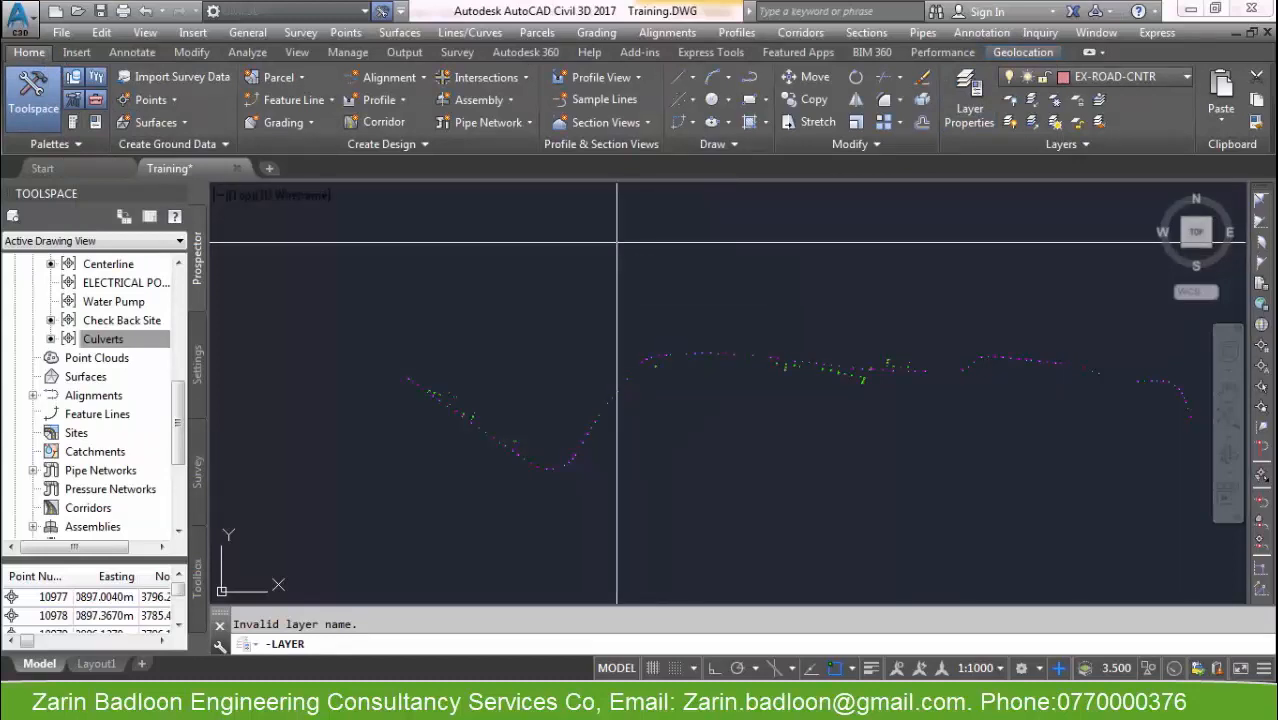
{"action": "key", "text": "Escape"}
{"action": "key", "text": "Escape"}
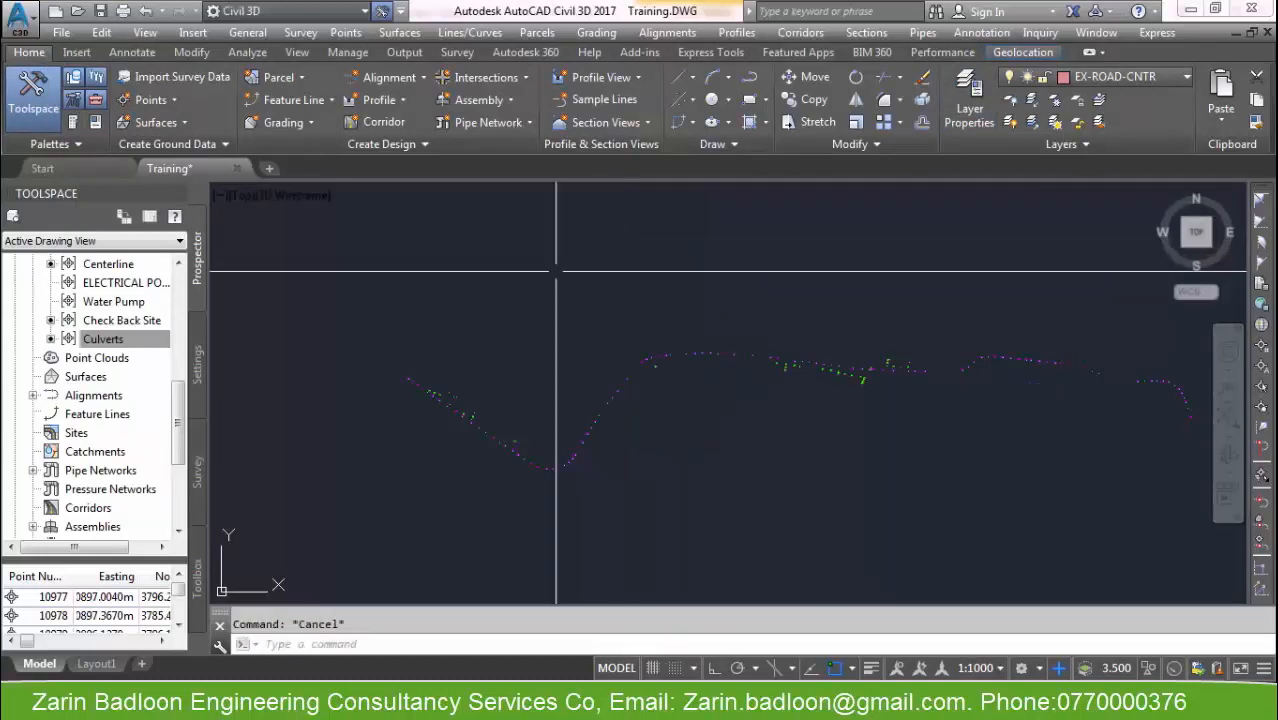
{"action": "type", "text": "LA"}
{"action": "key", "text": "Return"}
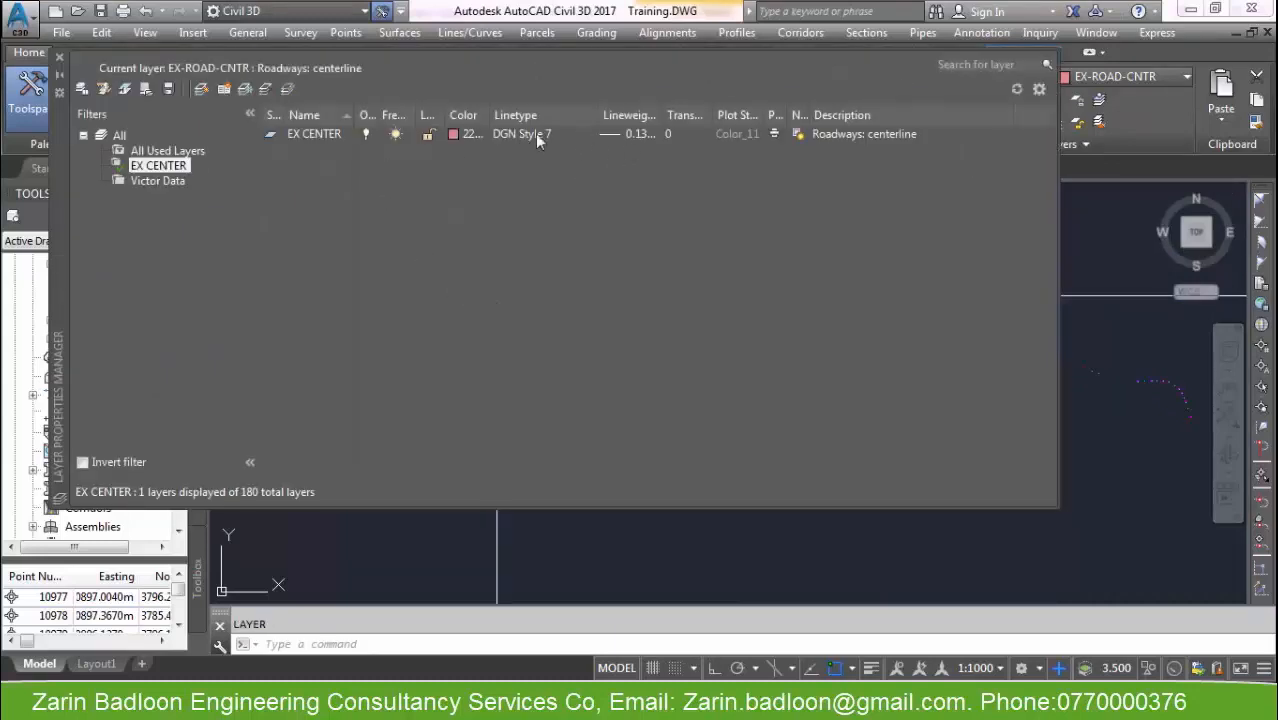
{"action": "left_click", "coordinate": [624, 135]}
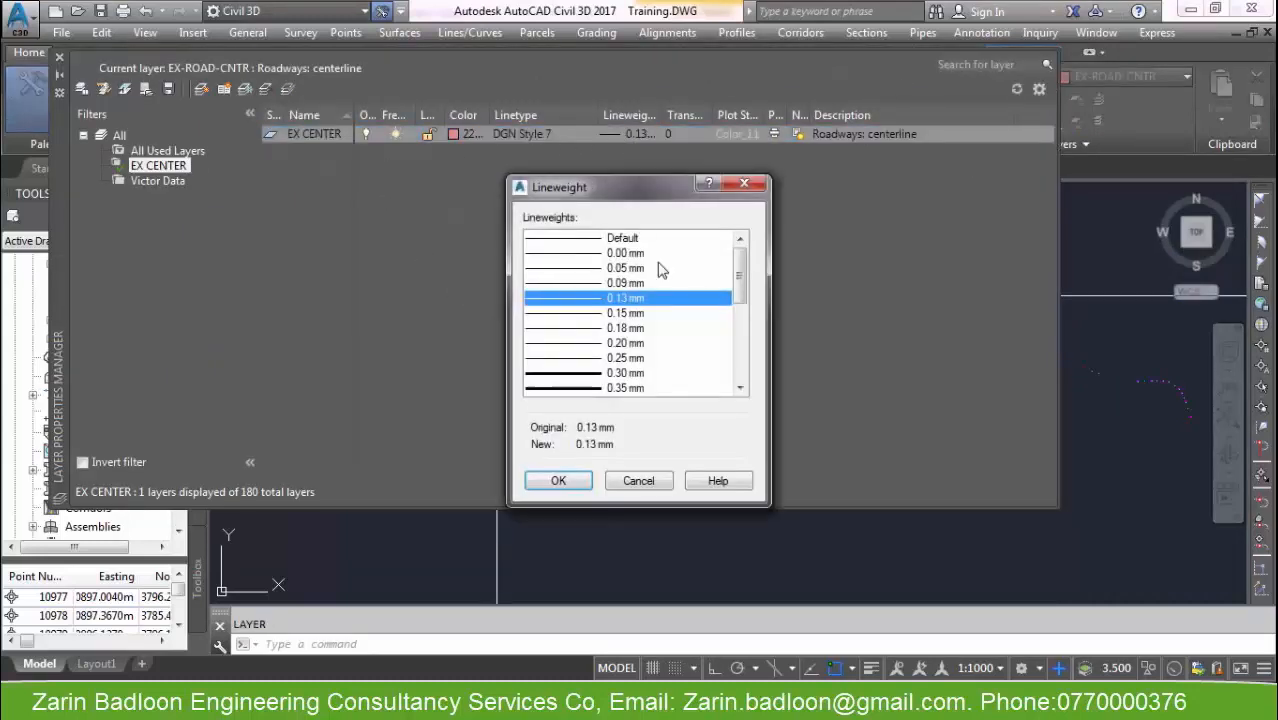
{"action": "left_click", "coordinate": [612, 373]}
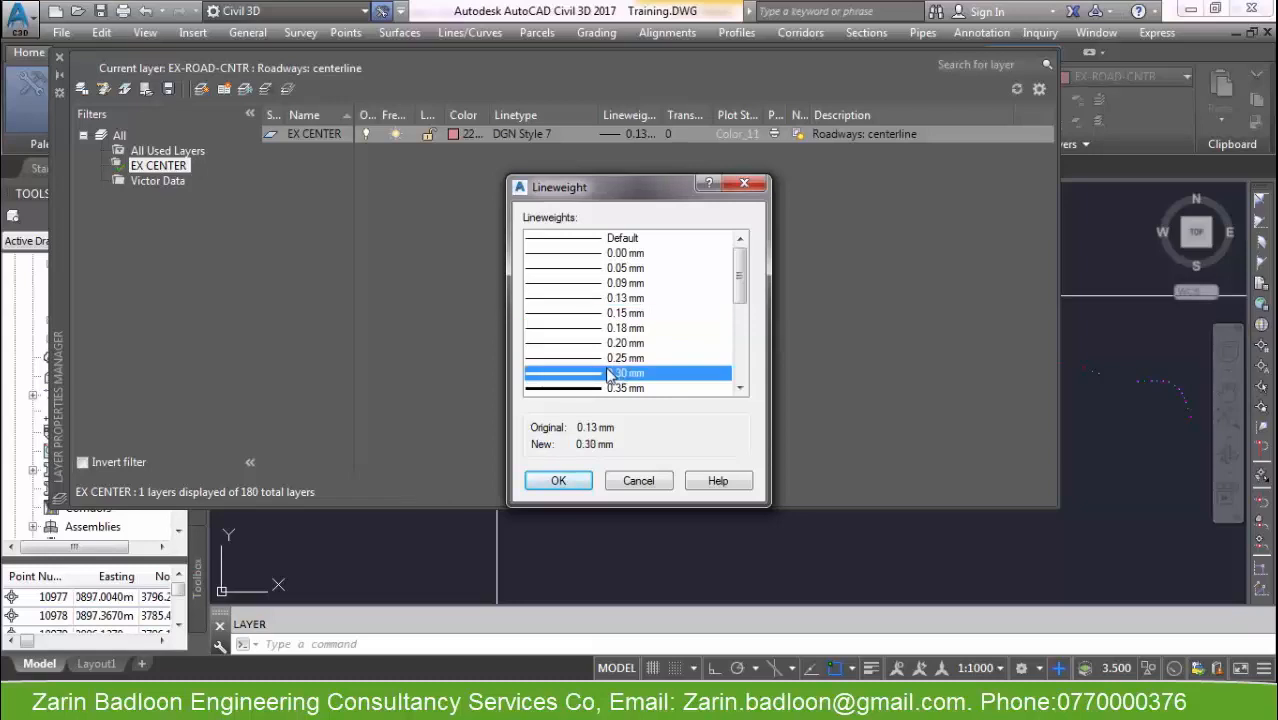
{"action": "left_click", "coordinate": [746, 184]}
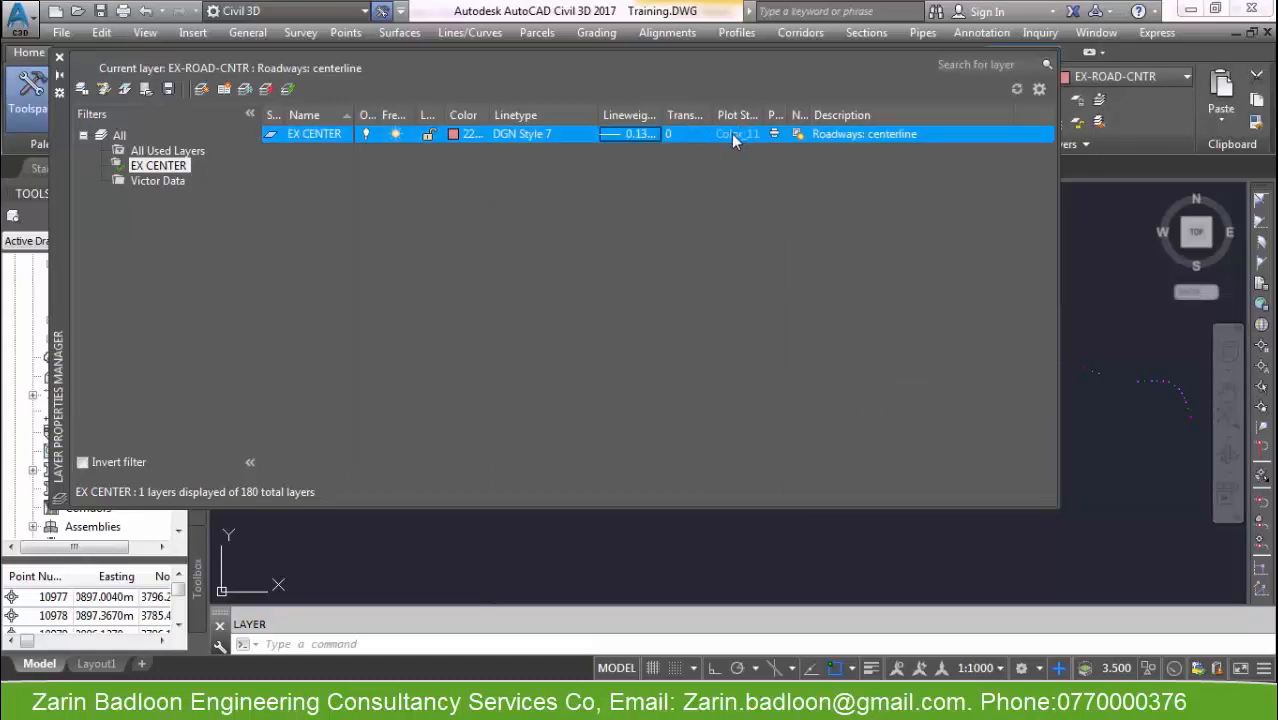
Start loading a linetype for the EX CENTER layer and open the u25-15.lin linetype file in Notepad.
{"action": "left_click", "coordinate": [564, 134]}
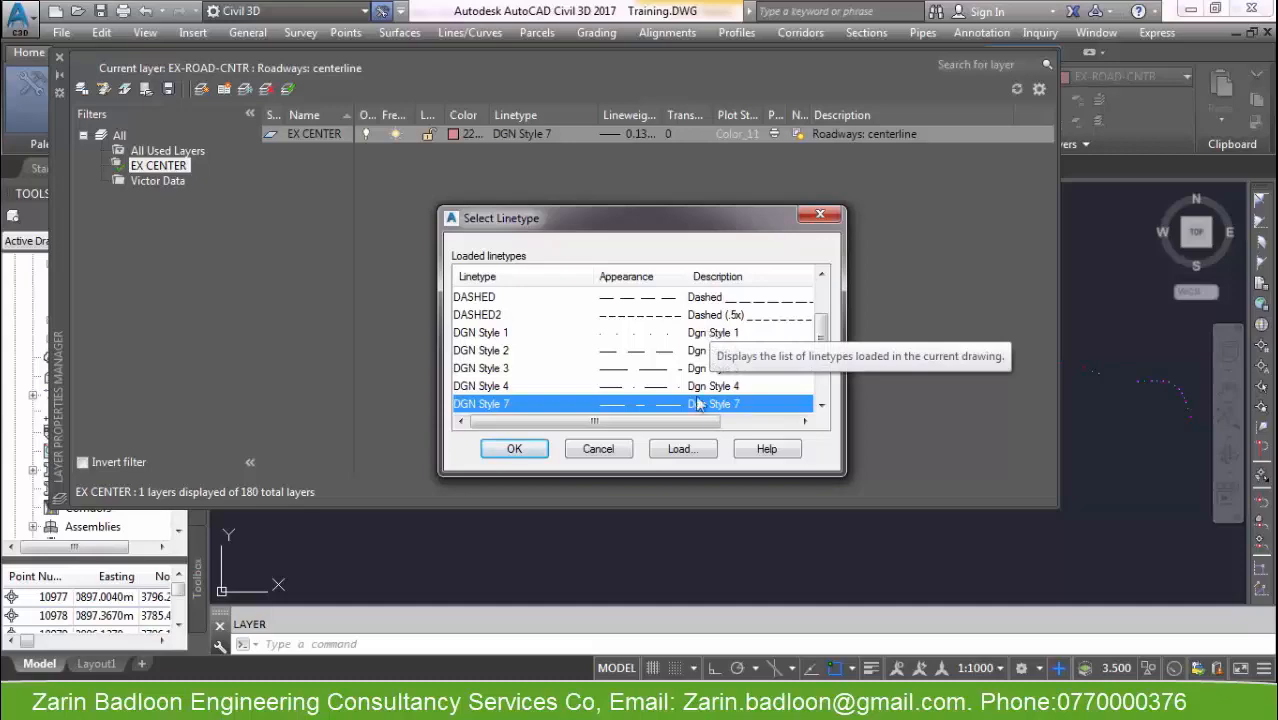
{"action": "left_click", "coordinate": [672, 449]}
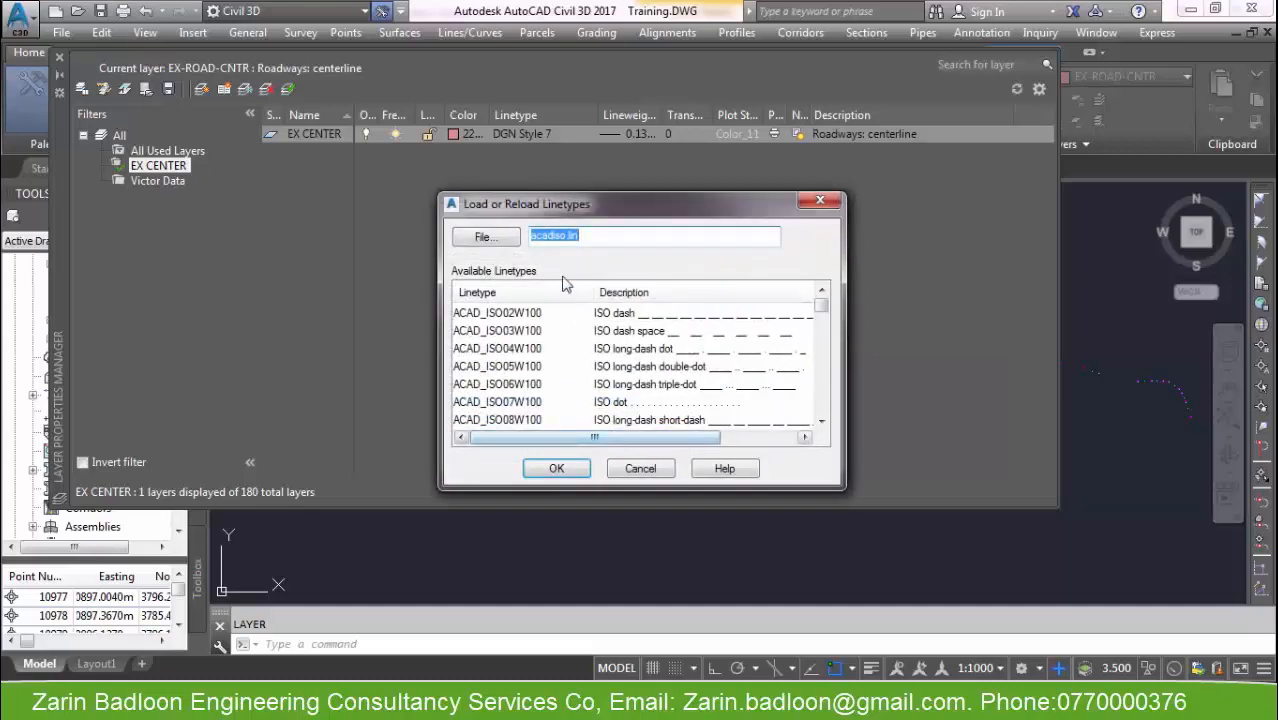
{"action": "left_click", "coordinate": [484, 237]}
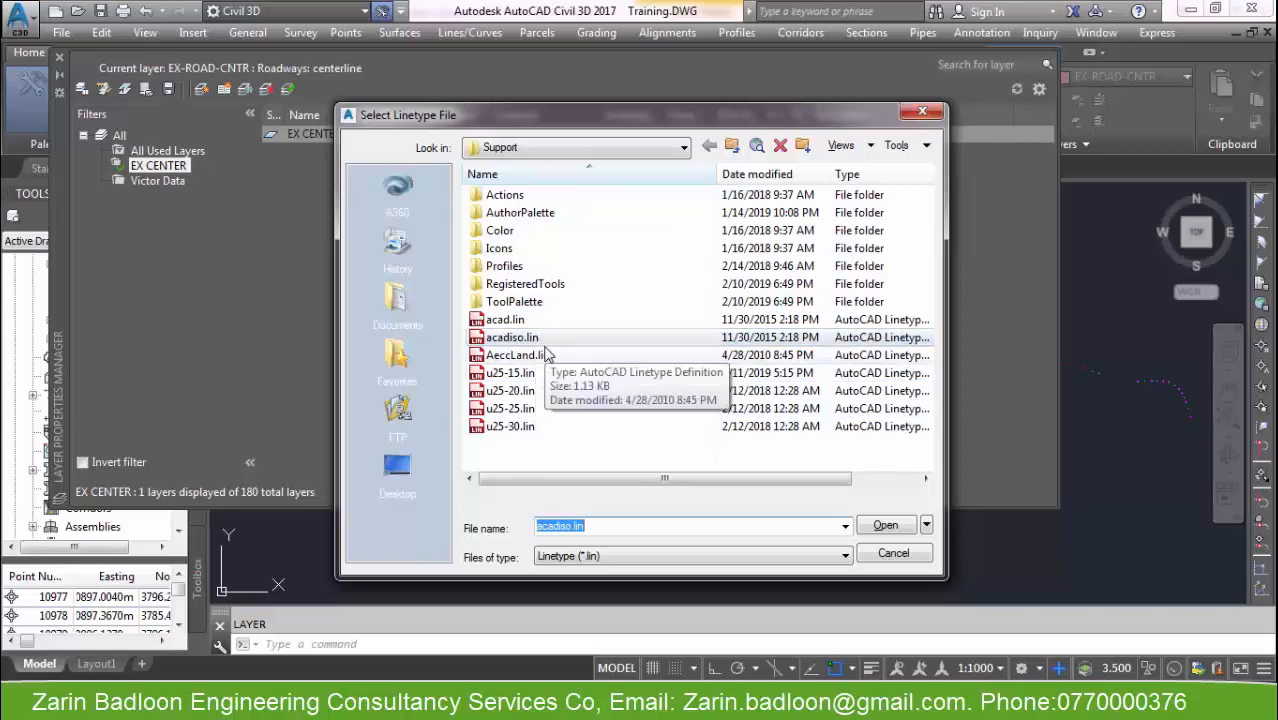
{"action": "left_click", "coordinate": [512, 376]}
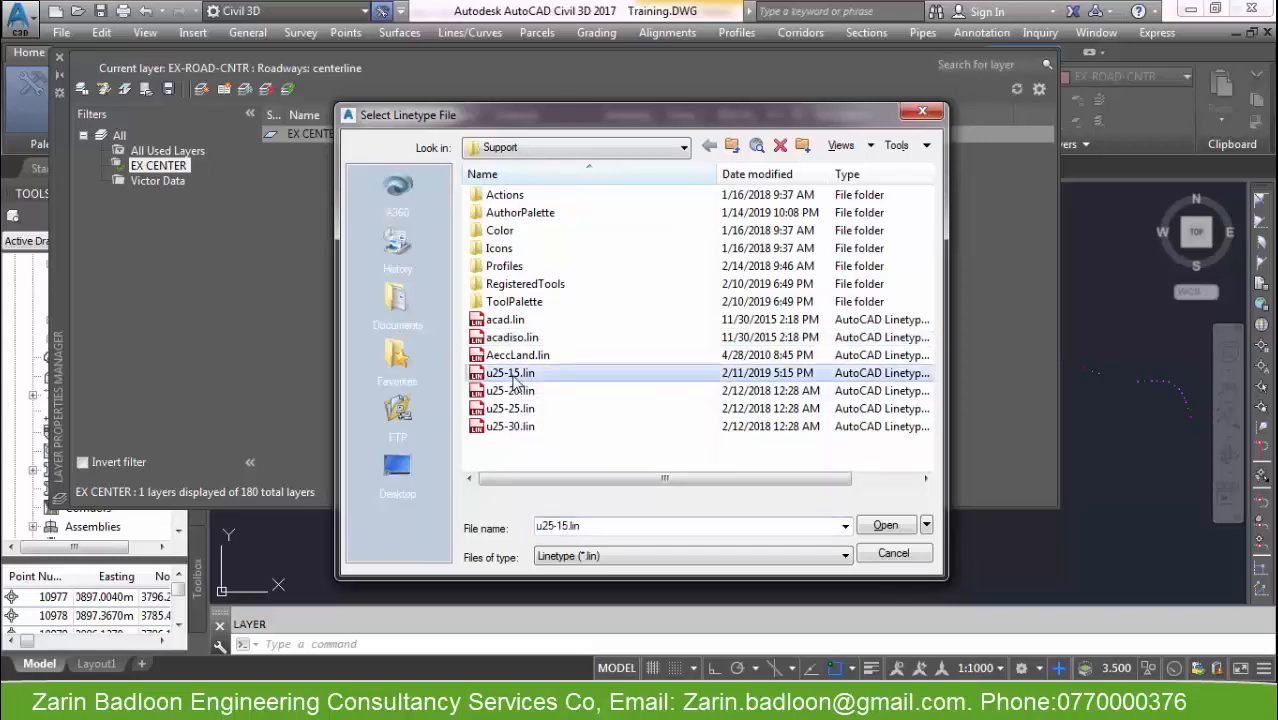
{"action": "right_click", "coordinate": [513, 378]}
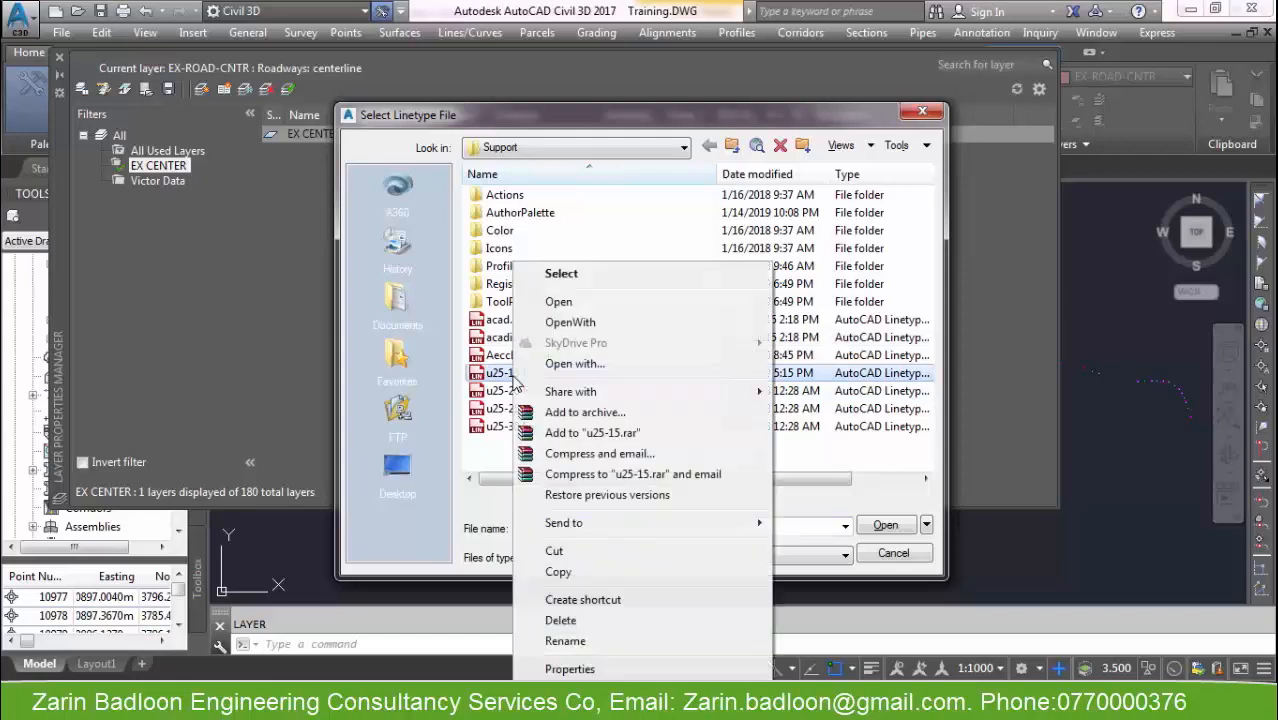
{"action": "left_click", "coordinate": [560, 323]}
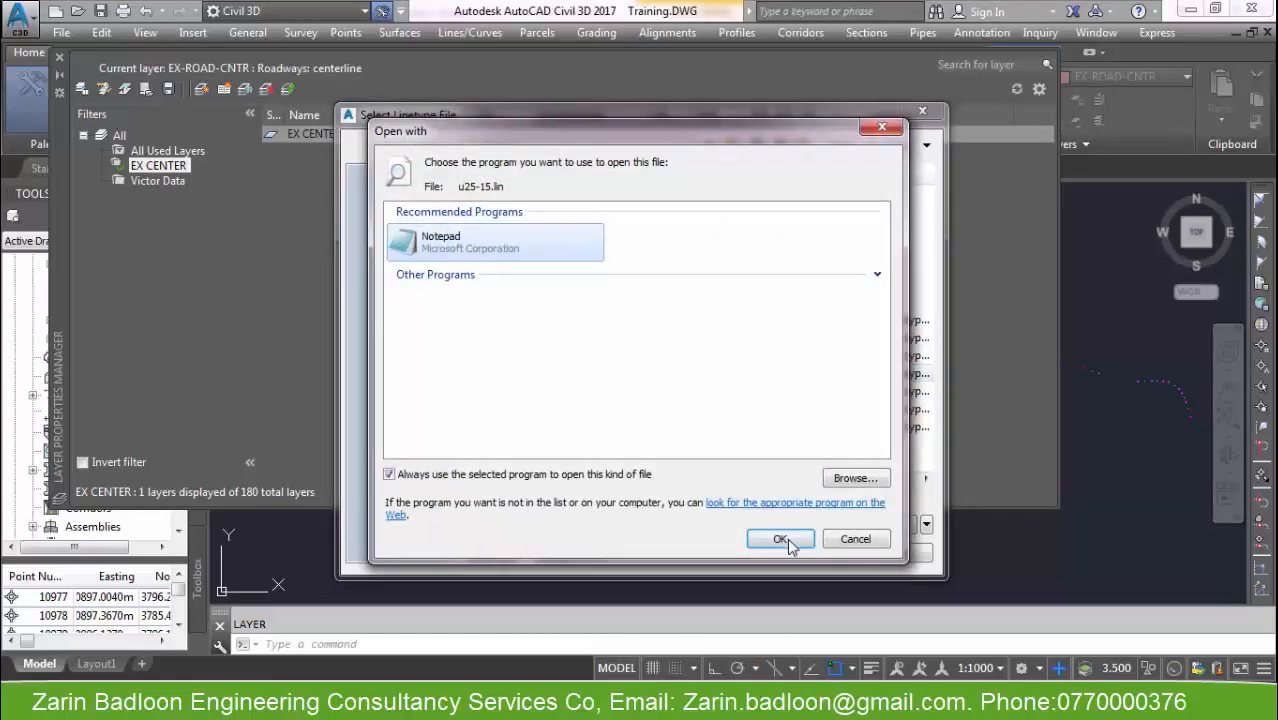
{"action": "left_click", "coordinate": [781, 539]}
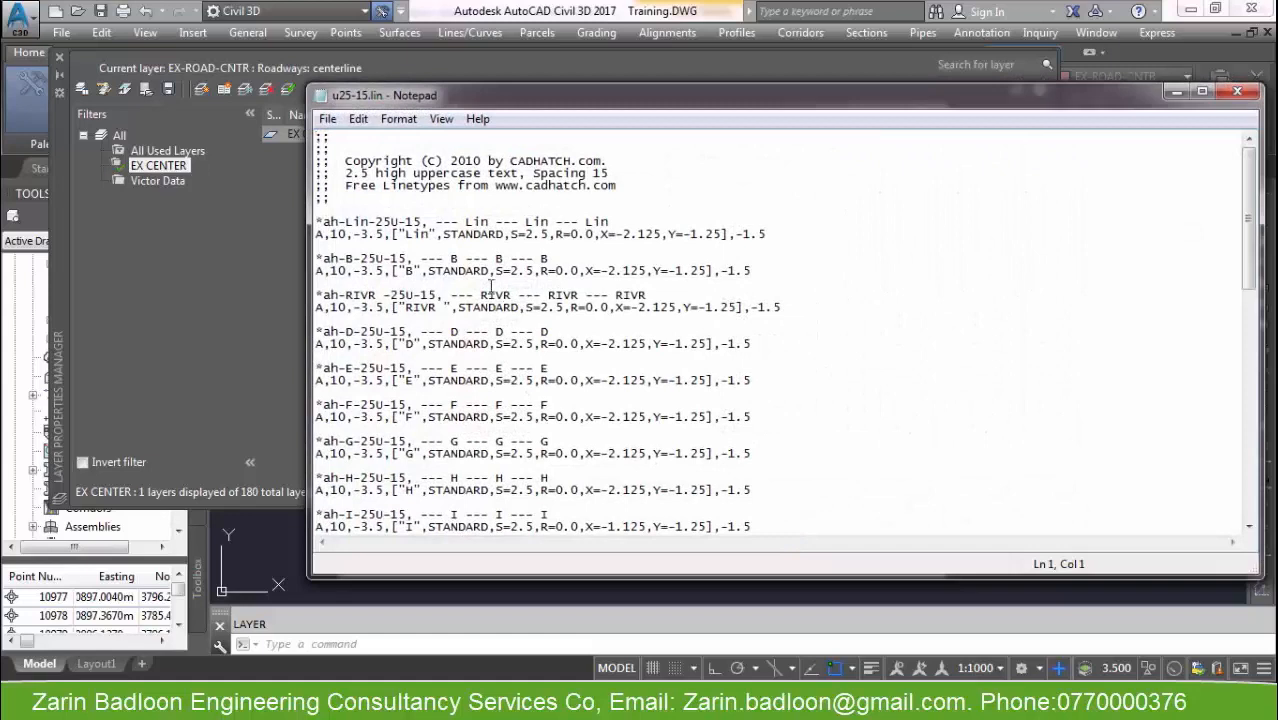
Replace the three I letters in the description of the ah-I-25U-15 linetype with CL.
{"action": "scroll", "coordinate": [500, 385], "scroll_direction": "down", "scroll_amount": 5}
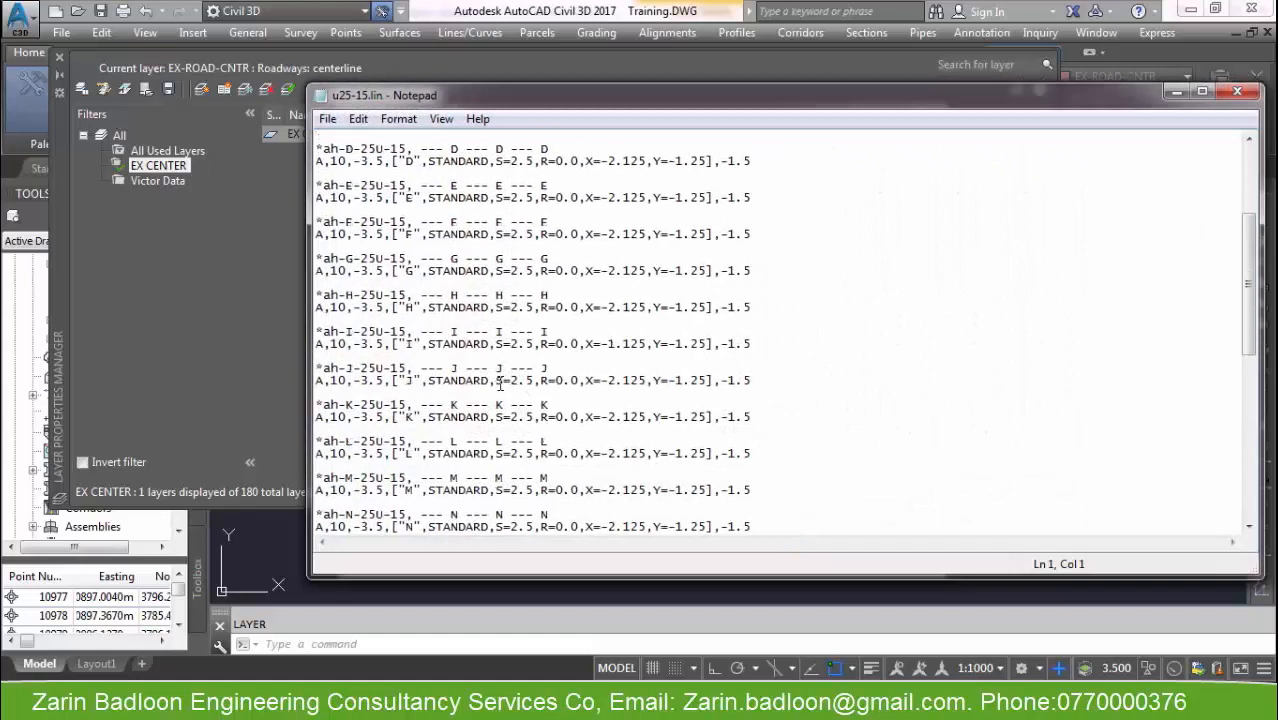
{"action": "left_click", "coordinate": [452, 331]}
{"action": "type", "text": "CL"}
{"action": "double_click", "coordinate": [506, 331]}
{"action": "type", "text": "CL"}
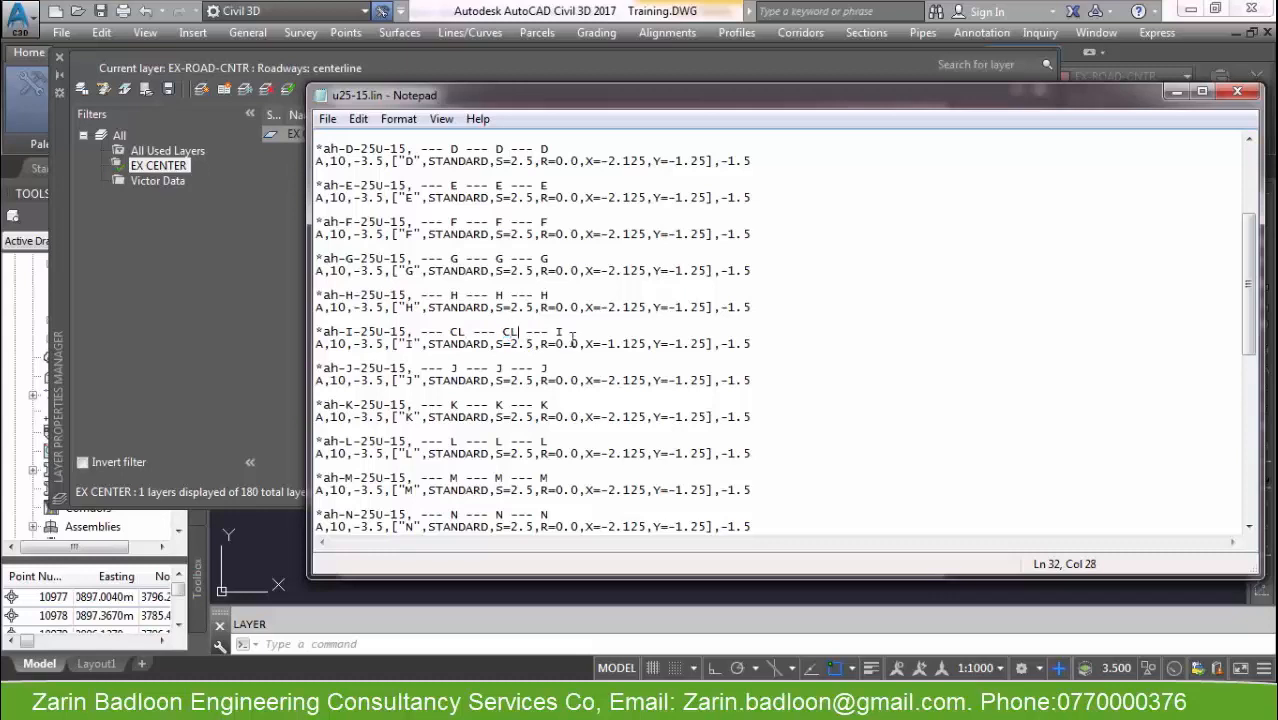
{"action": "type", "text": "CL"}
Set the same linetype's pattern text to CL and its name to ah-CL-25U-15, saving the file on closing.
{"action": "left_click", "coordinate": [408, 344]}
{"action": "type", "text": "CL"}
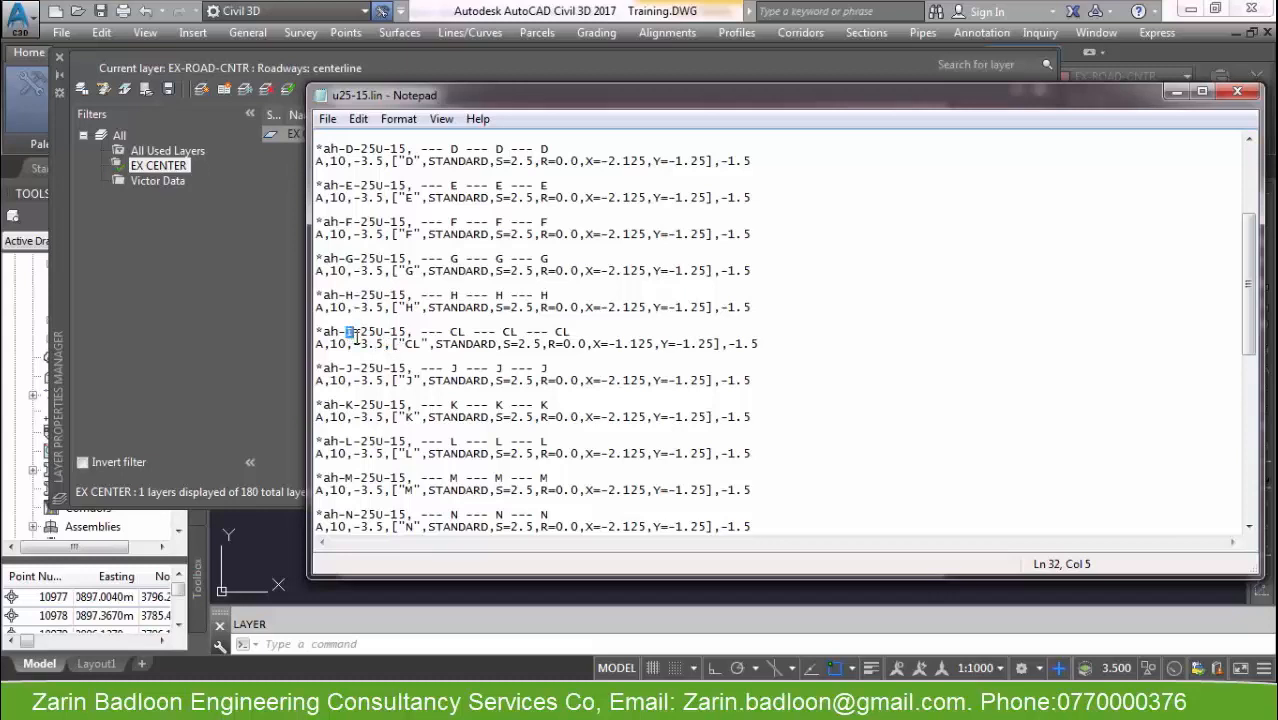
{"action": "type", "text": "CL"}
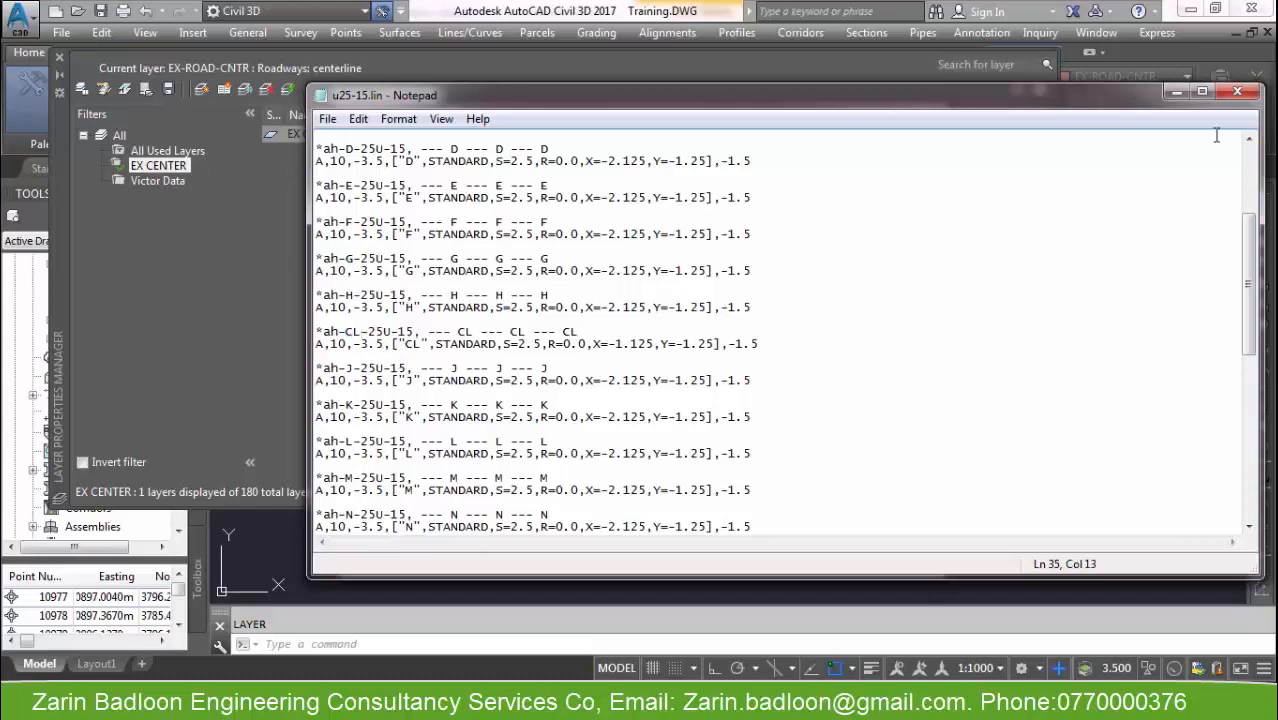
{"action": "left_click", "coordinate": [1237, 91]}
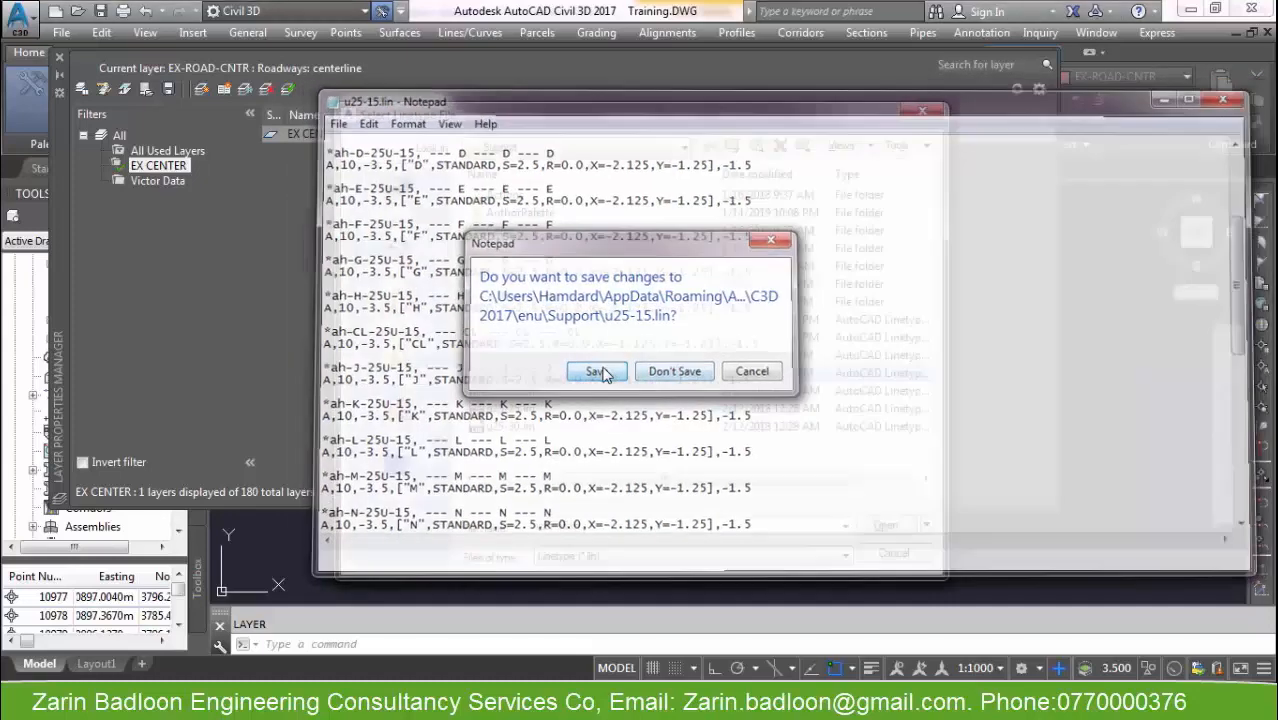
{"action": "left_click", "coordinate": [599, 368]}
Load the ah-CL-25U-15 linetype from u25-15.lin and select it among the drawing's loaded linetypes.
{"action": "left_click", "coordinate": [885, 525]}
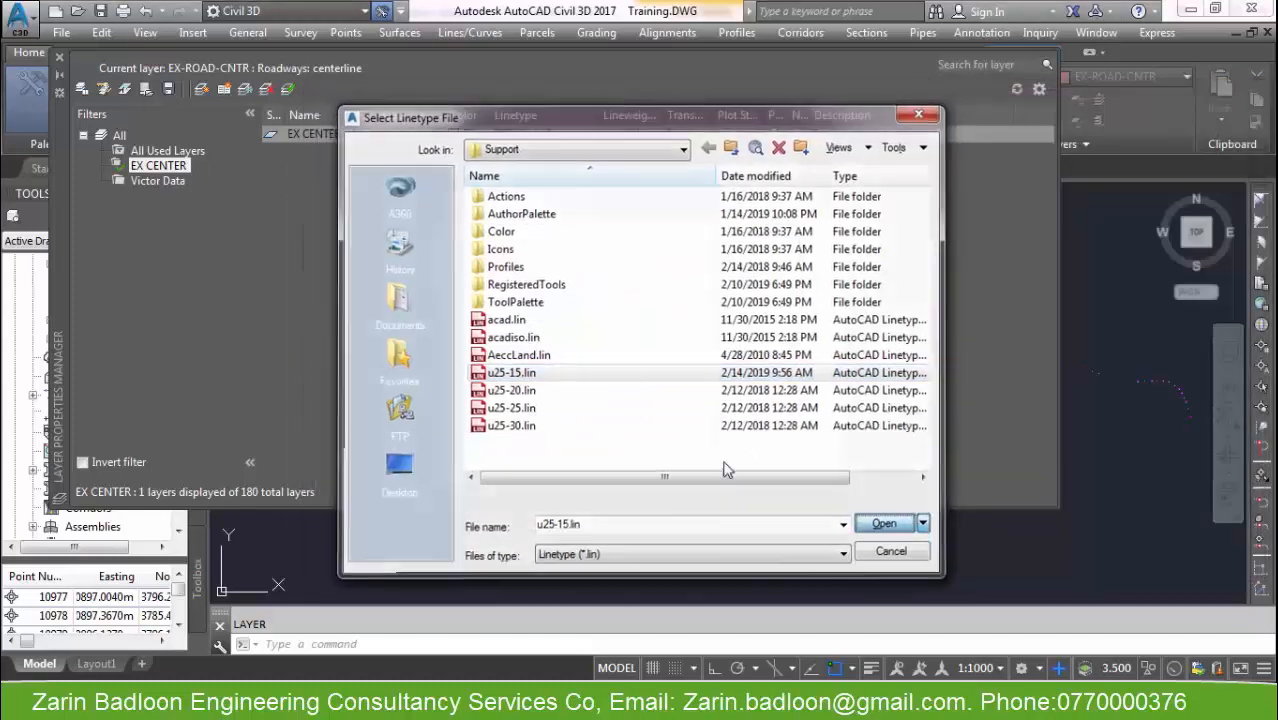
{"action": "left_click", "coordinate": [637, 370]}
{"action": "left_click", "coordinate": [642, 334]}
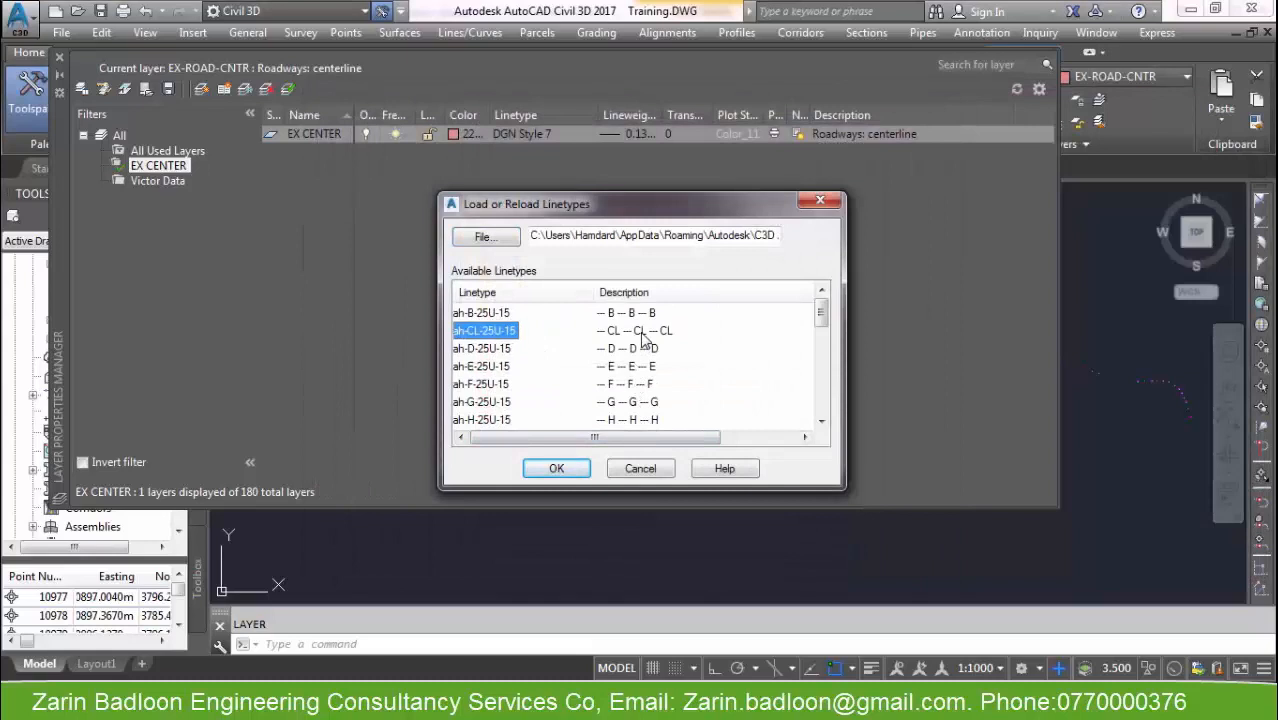
{"action": "left_click", "coordinate": [575, 475]}
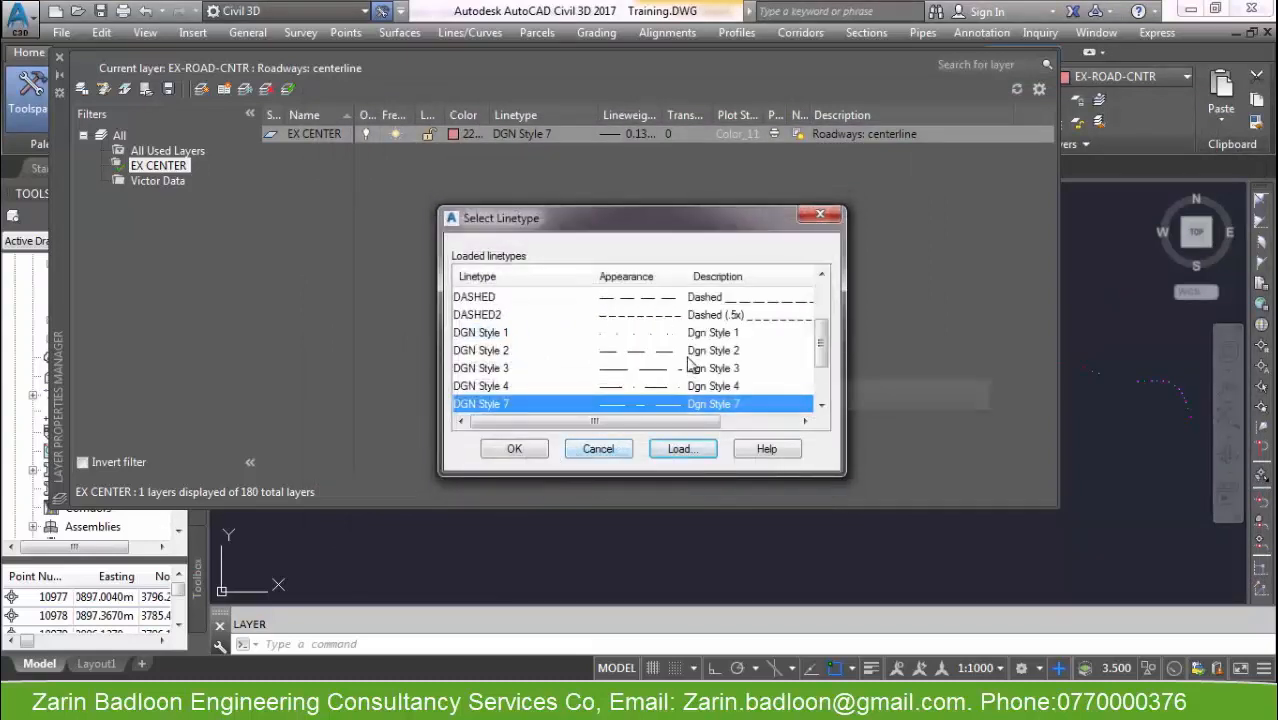
{"action": "left_click", "coordinate": [690, 356]}
{"action": "scroll", "coordinate": [690, 366], "scroll_direction": "down", "scroll_amount": 2}
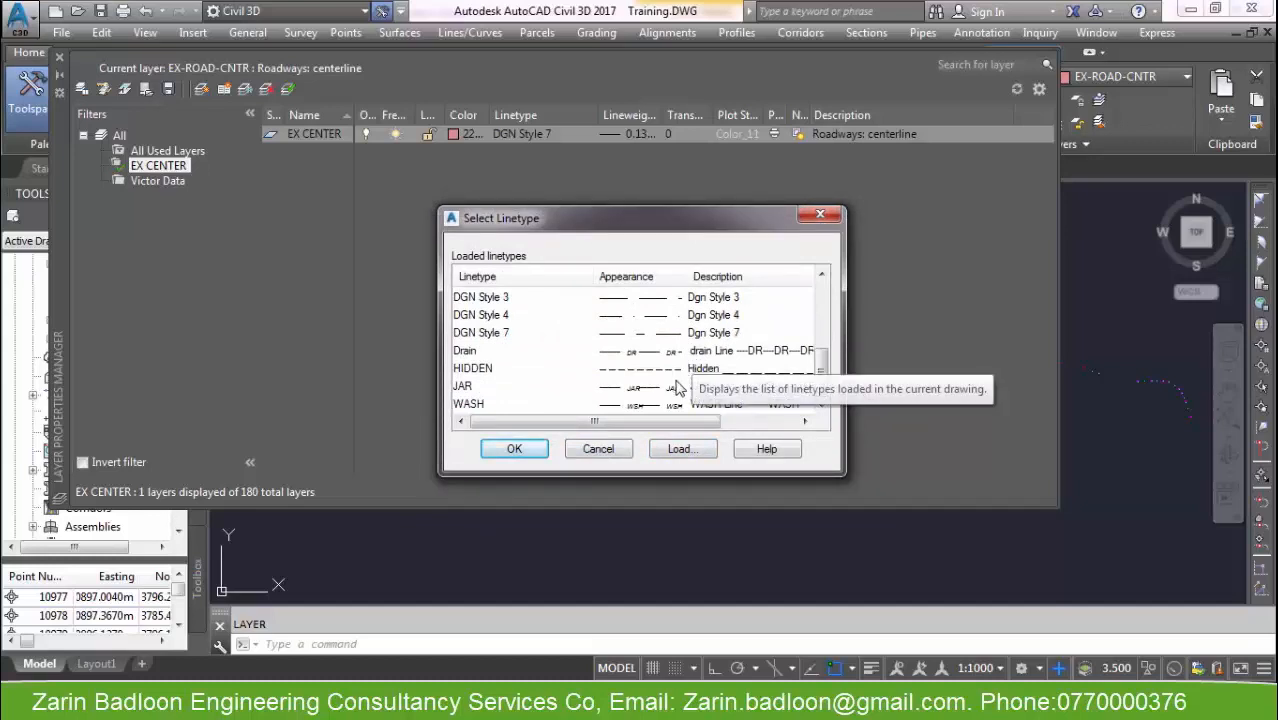
{"action": "scroll", "coordinate": [683, 390], "scroll_direction": "up", "scroll_amount": 2}
{"action": "scroll", "coordinate": [683, 390], "scroll_direction": "up", "scroll_amount": 1}
{"action": "left_click", "coordinate": [668, 318]}
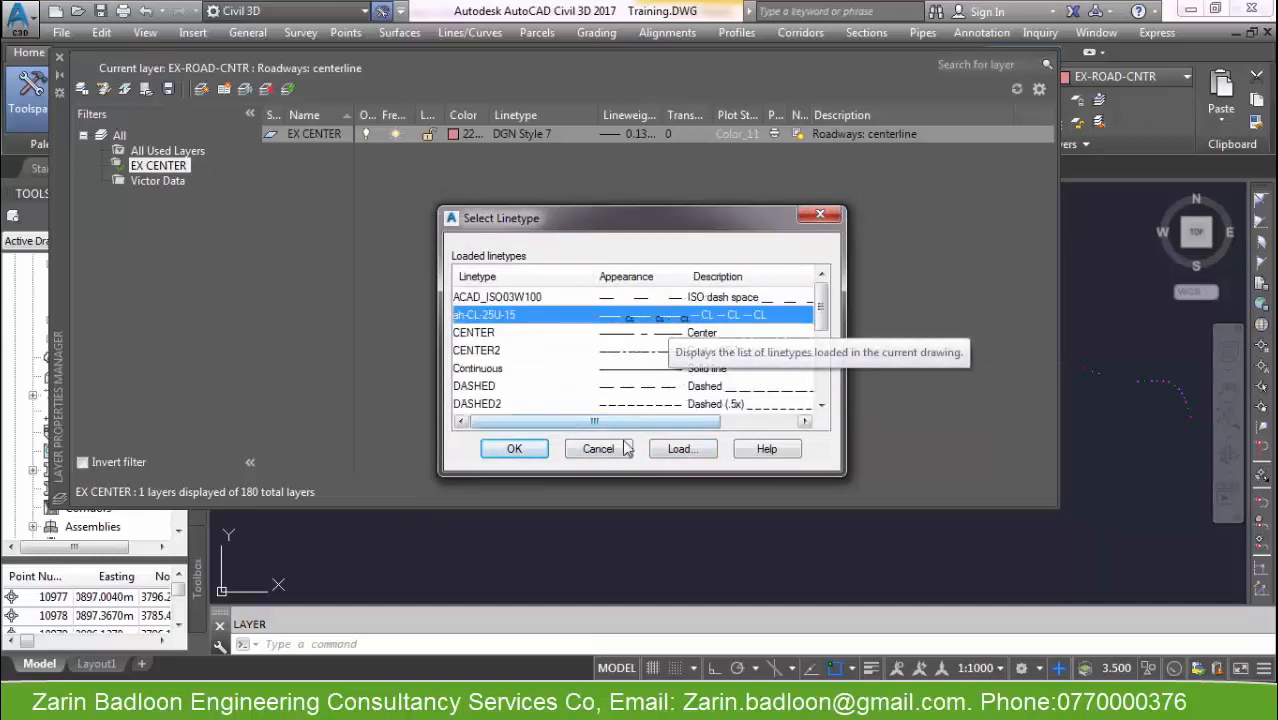
Examine the linetype files in the Support folder and the linetypes available in acadiso.lin.
{"action": "left_click", "coordinate": [680, 452]}
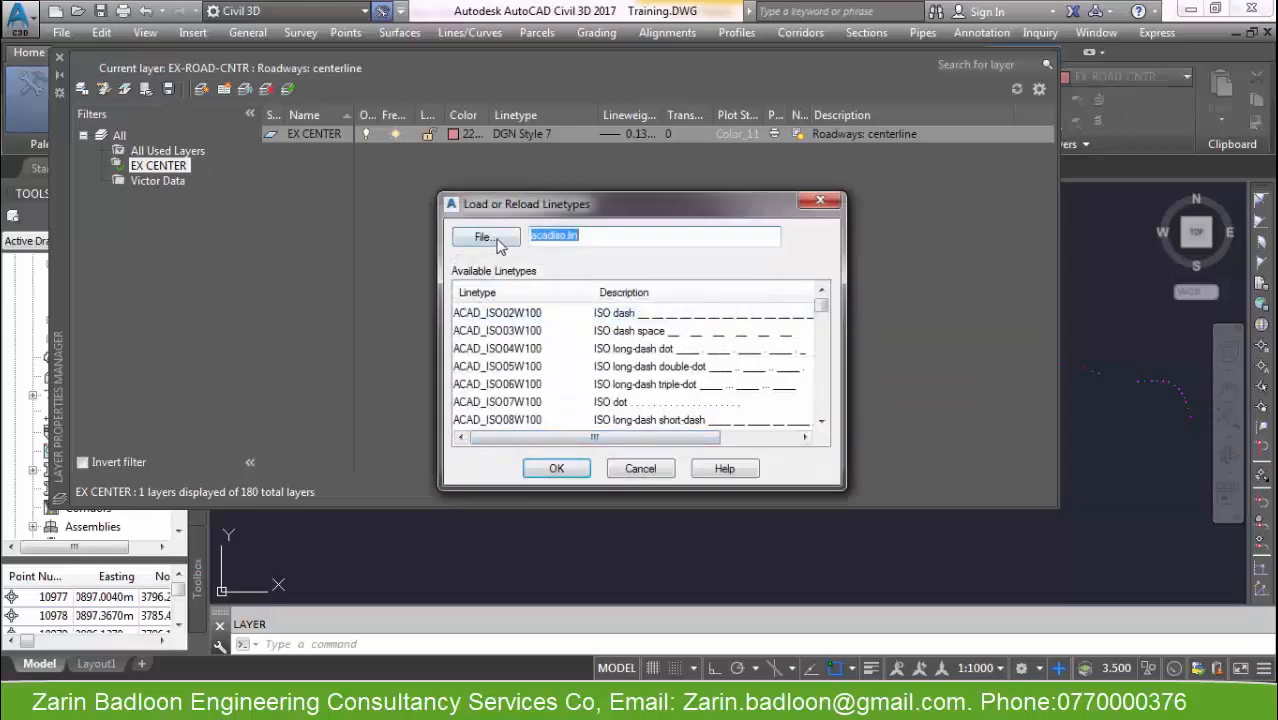
{"action": "left_click", "coordinate": [500, 240]}
{"action": "left_click", "coordinate": [512, 320]}
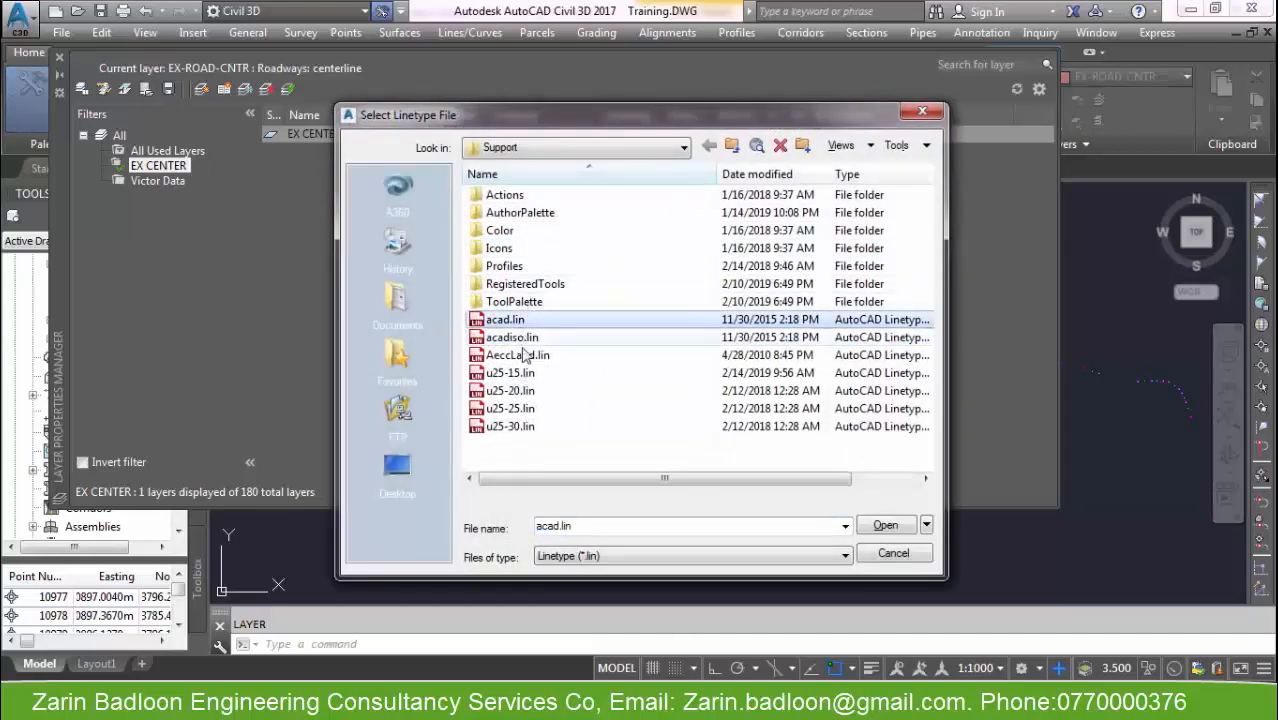
{"action": "left_click", "coordinate": [508, 426]}
{"action": "left_click", "coordinate": [515, 392]}
{"action": "left_click", "coordinate": [516, 374]}
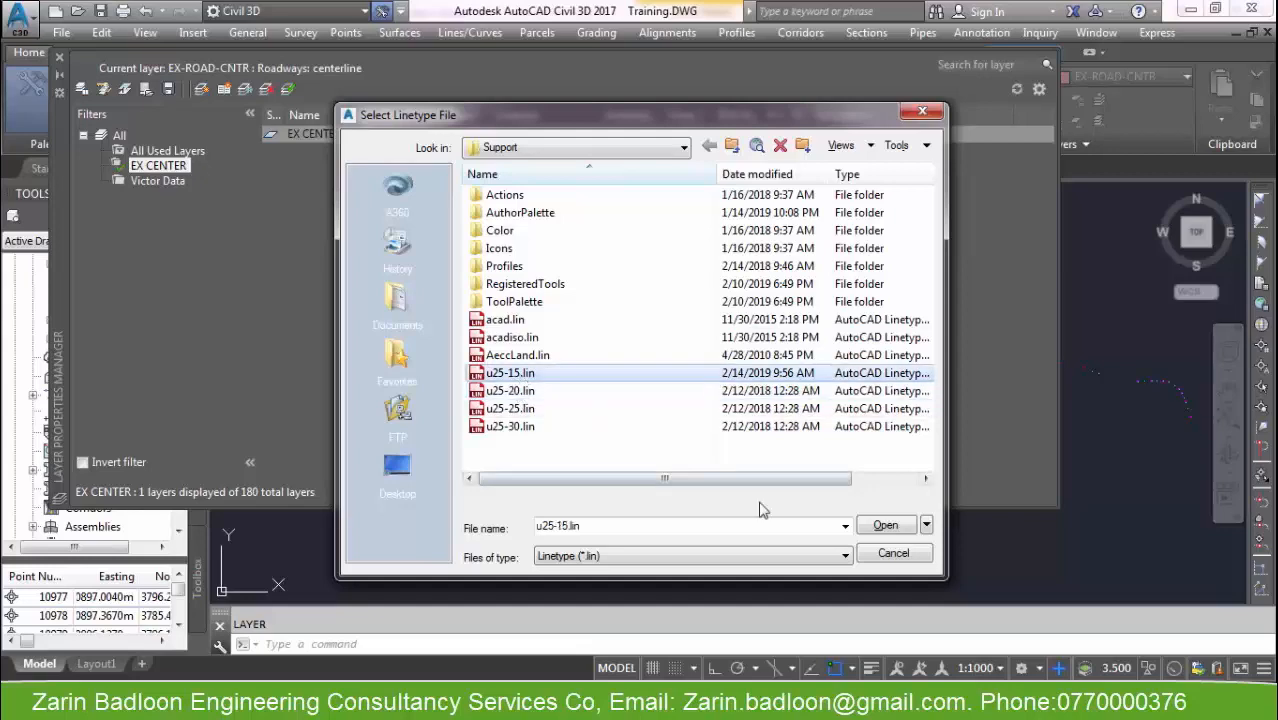
{"action": "left_click", "coordinate": [876, 555]}
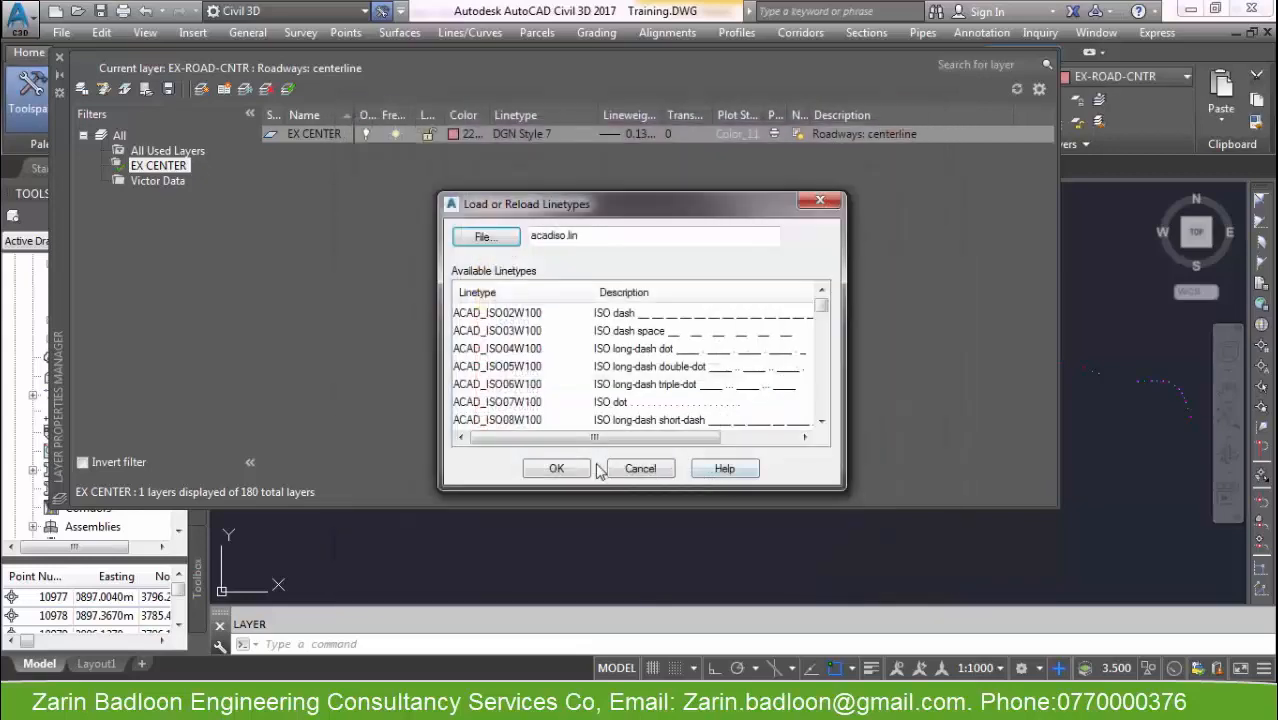
{"action": "scroll", "coordinate": [627, 401], "scroll_direction": "down", "scroll_amount": 11}
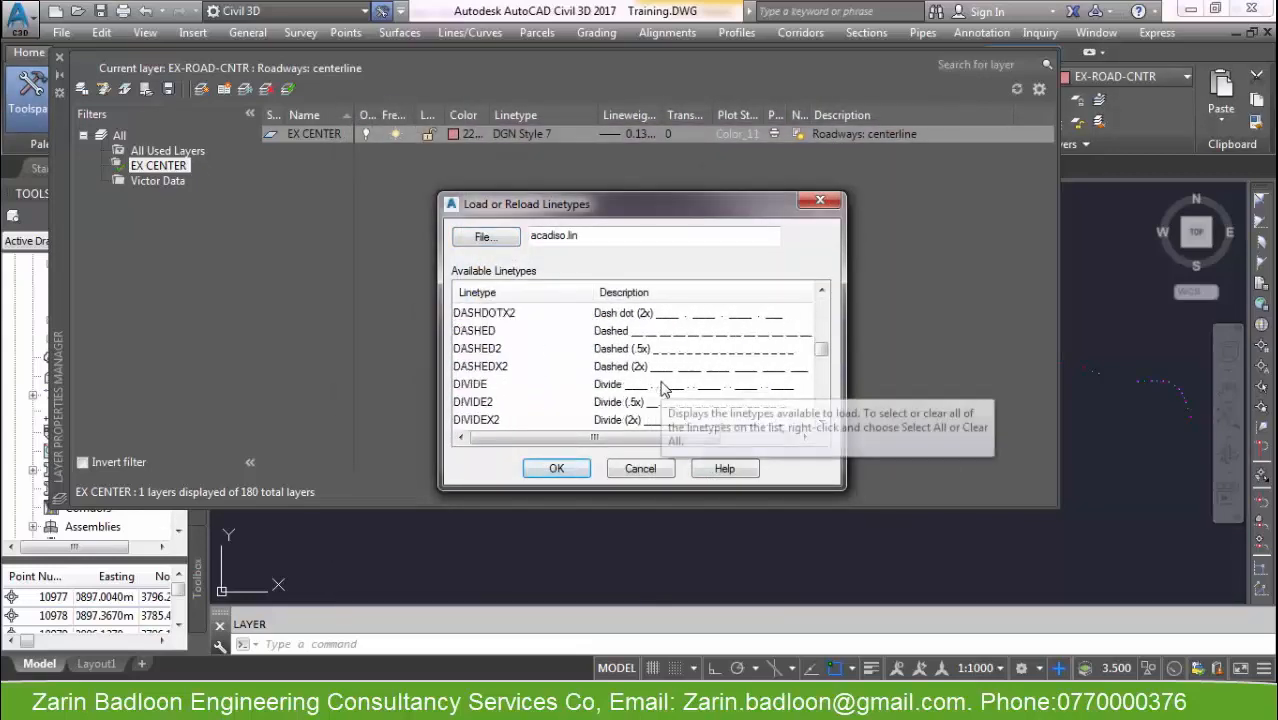
{"action": "scroll", "coordinate": [658, 398], "scroll_direction": "down", "scroll_amount": 7}
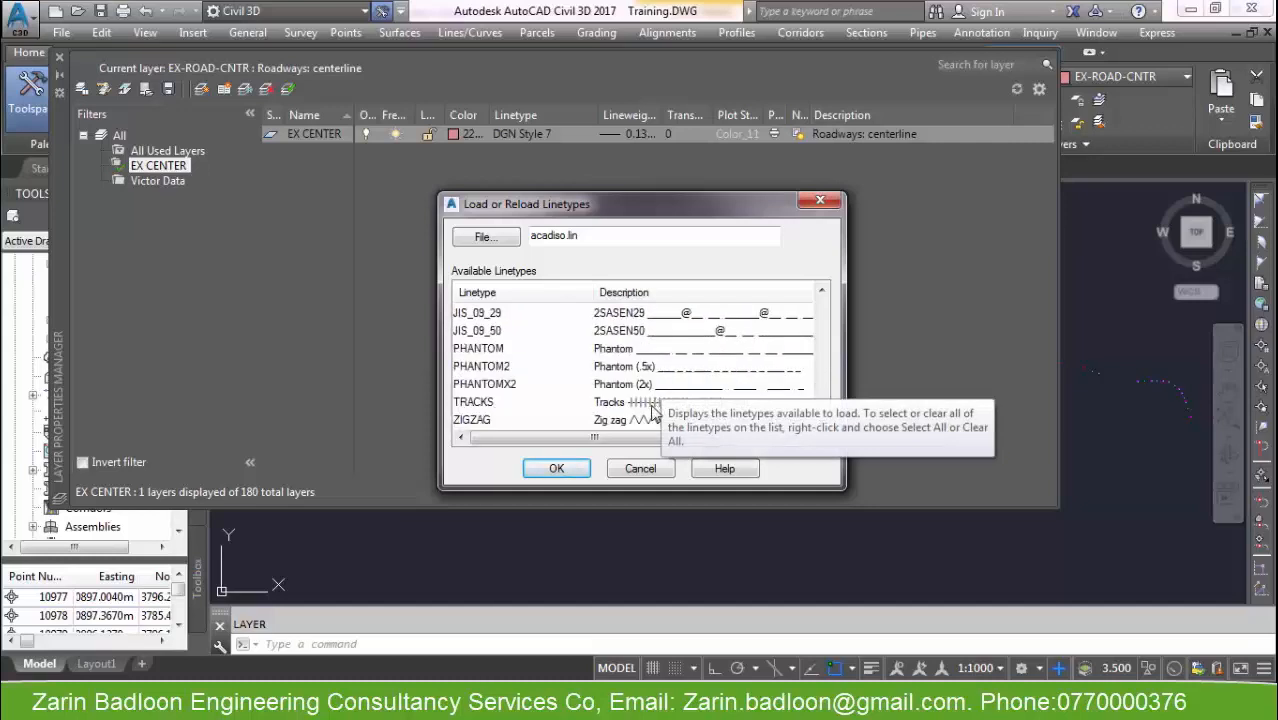
{"action": "scroll", "coordinate": [652, 410], "scroll_direction": "up", "scroll_amount": 15}
{"action": "scroll", "coordinate": [655, 397], "scroll_direction": "down", "scroll_amount": 5}
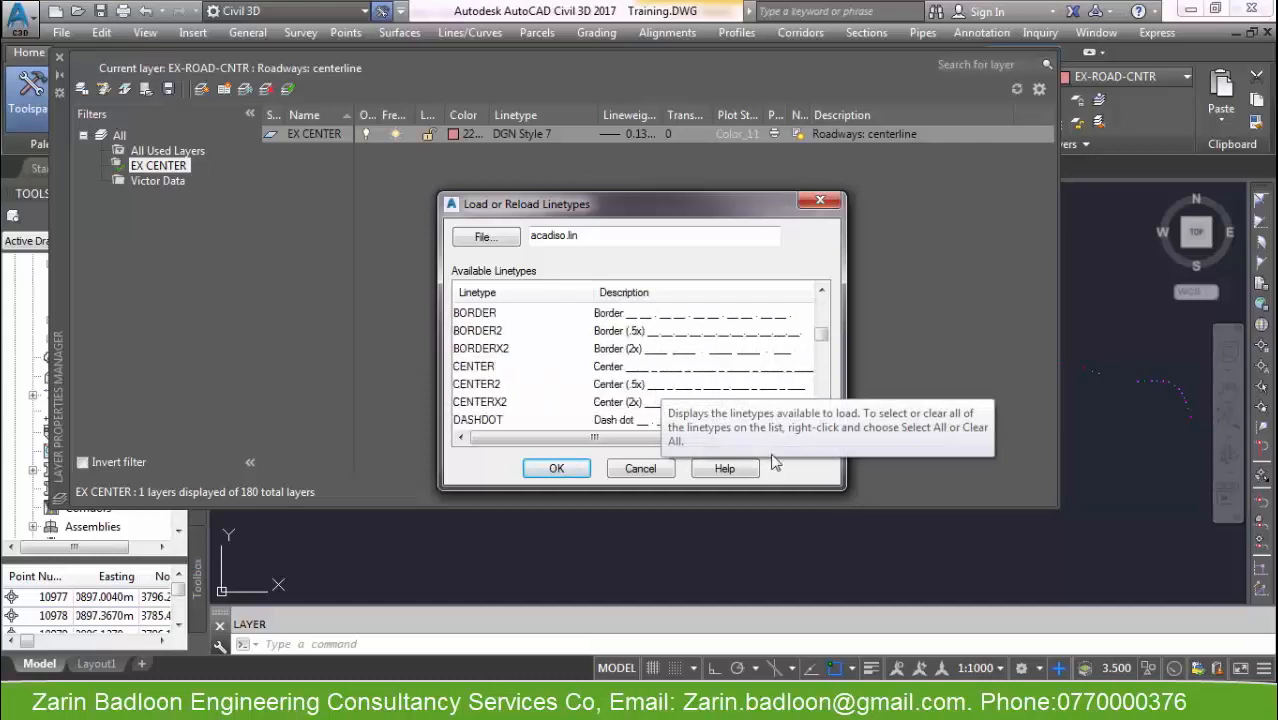
{"action": "left_click", "coordinate": [821, 424]}
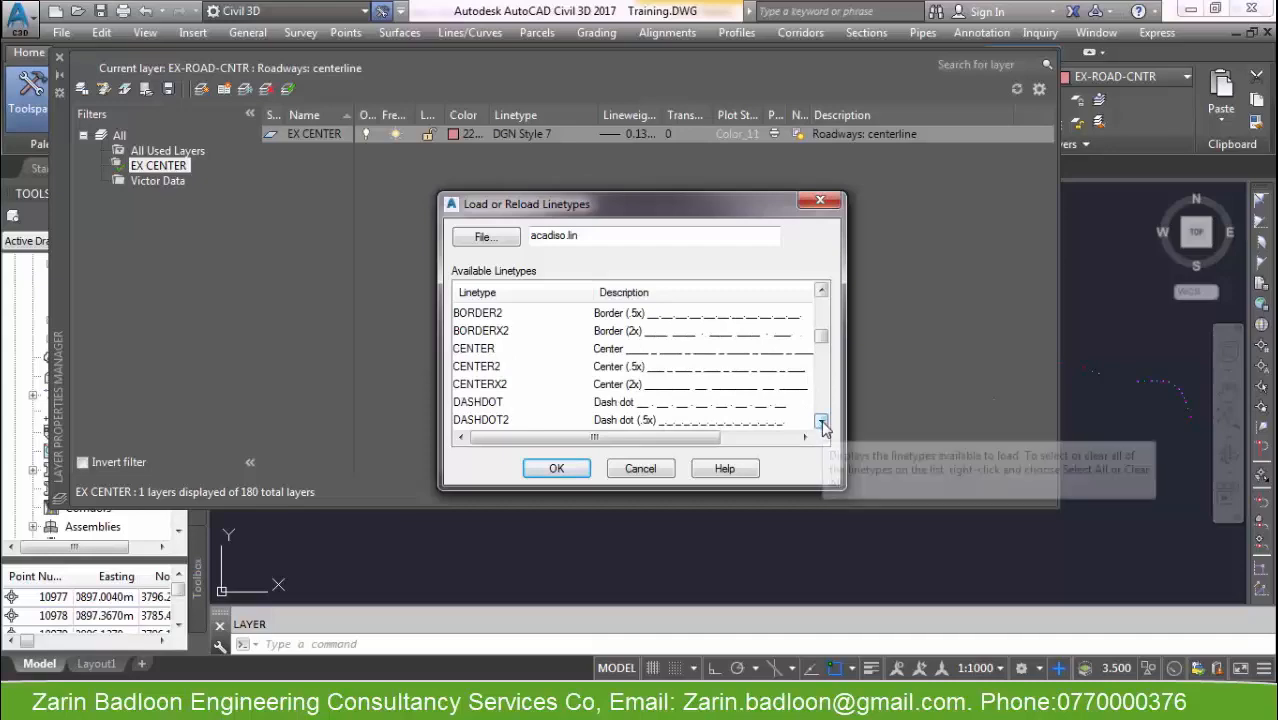
{"action": "left_click", "coordinate": [486, 238]}
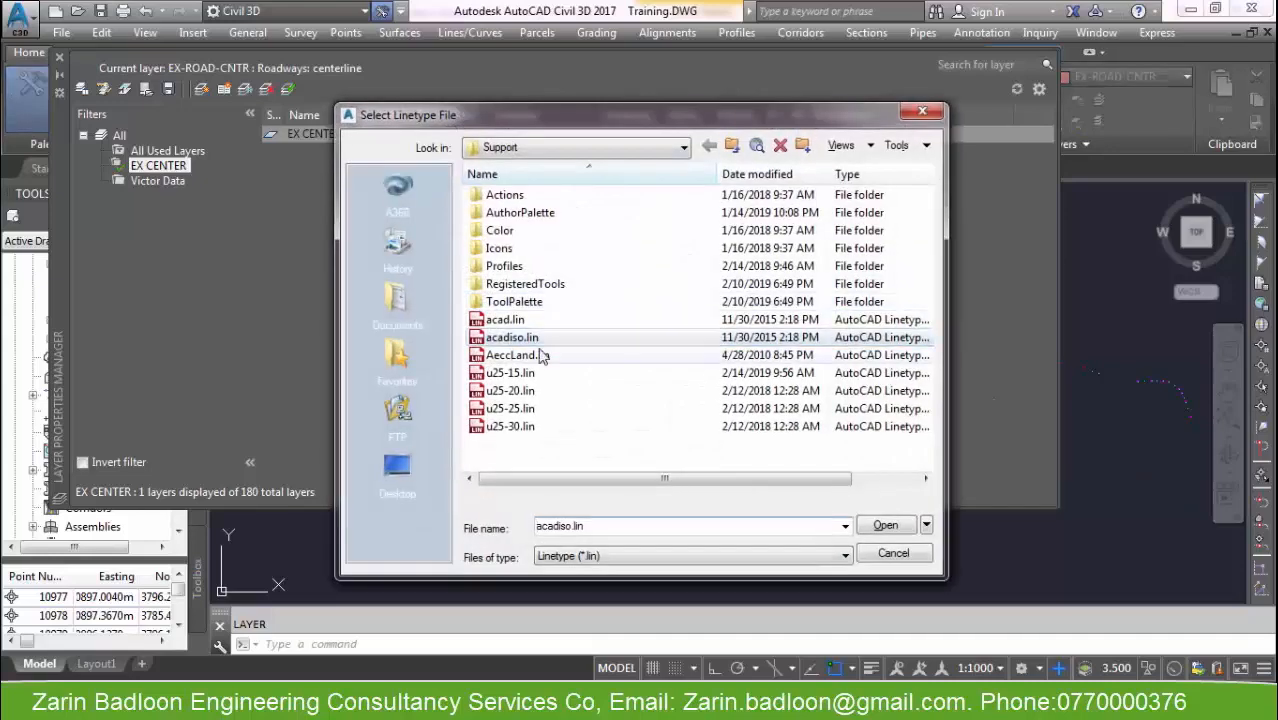
{"action": "left_click", "coordinate": [518, 373]}
{"action": "left_click", "coordinate": [886, 526]}
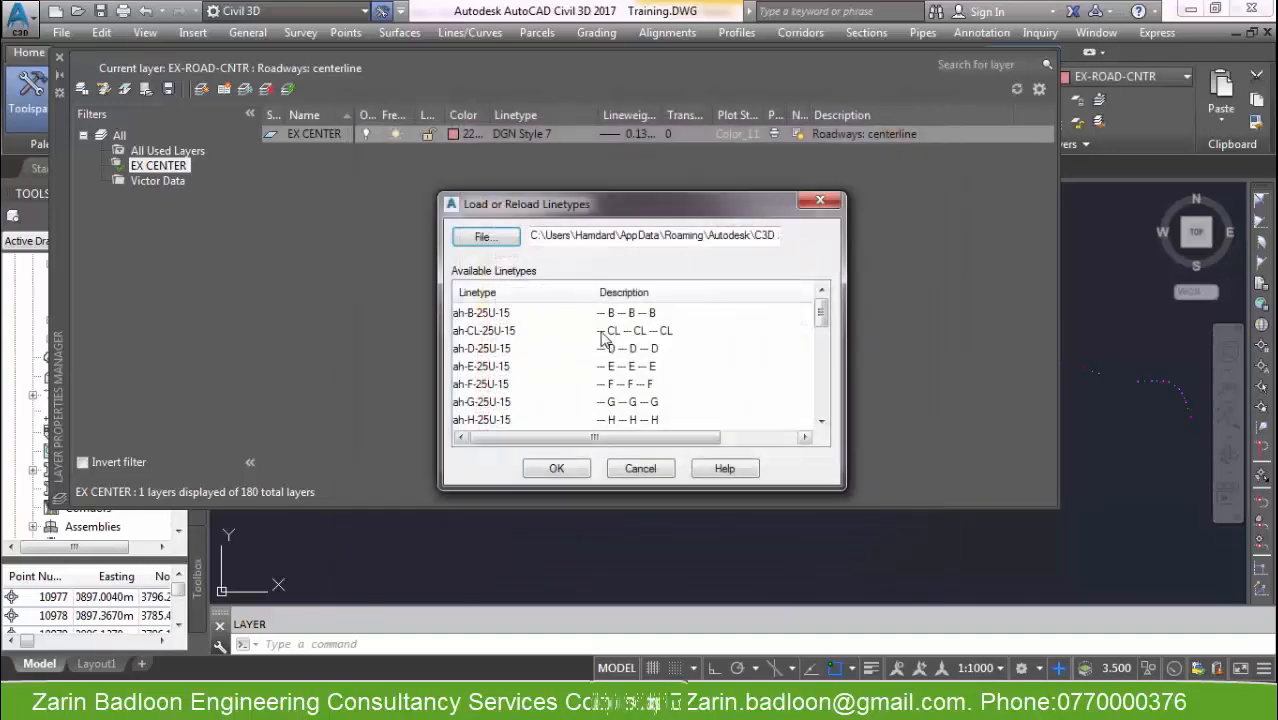
{"action": "left_click", "coordinate": [618, 333]}
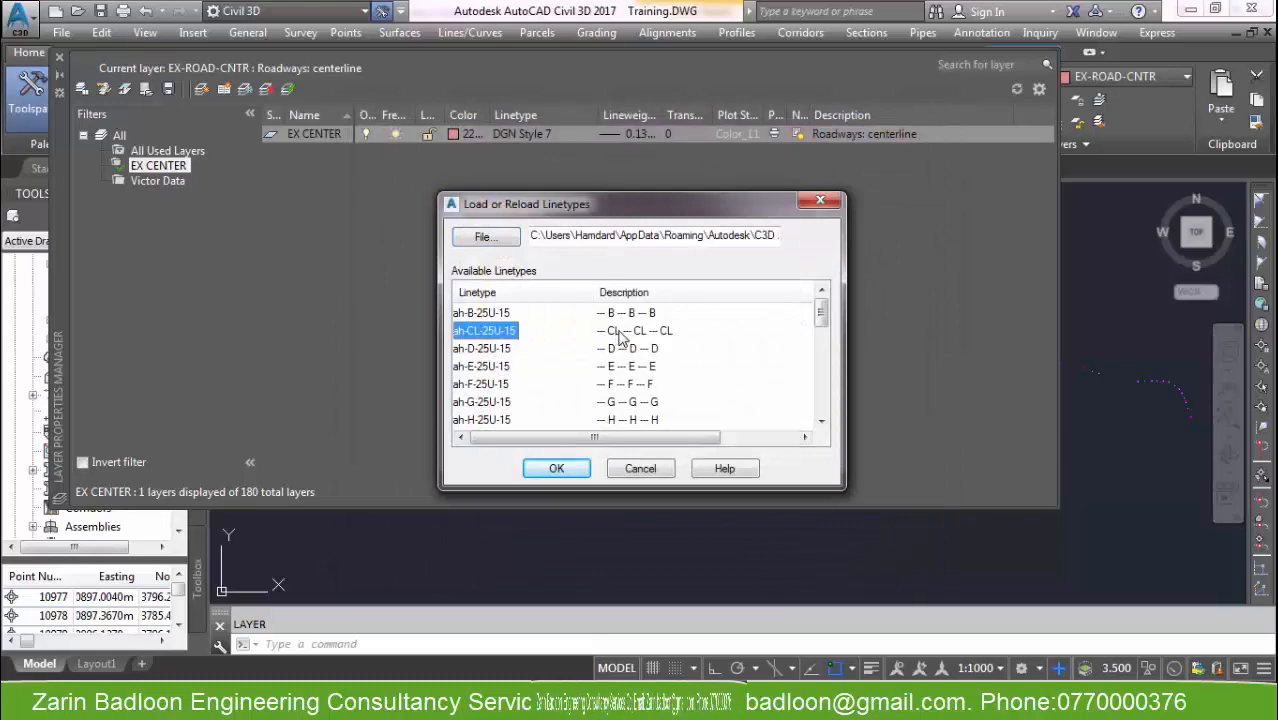
{"action": "left_click", "coordinate": [565, 469]}
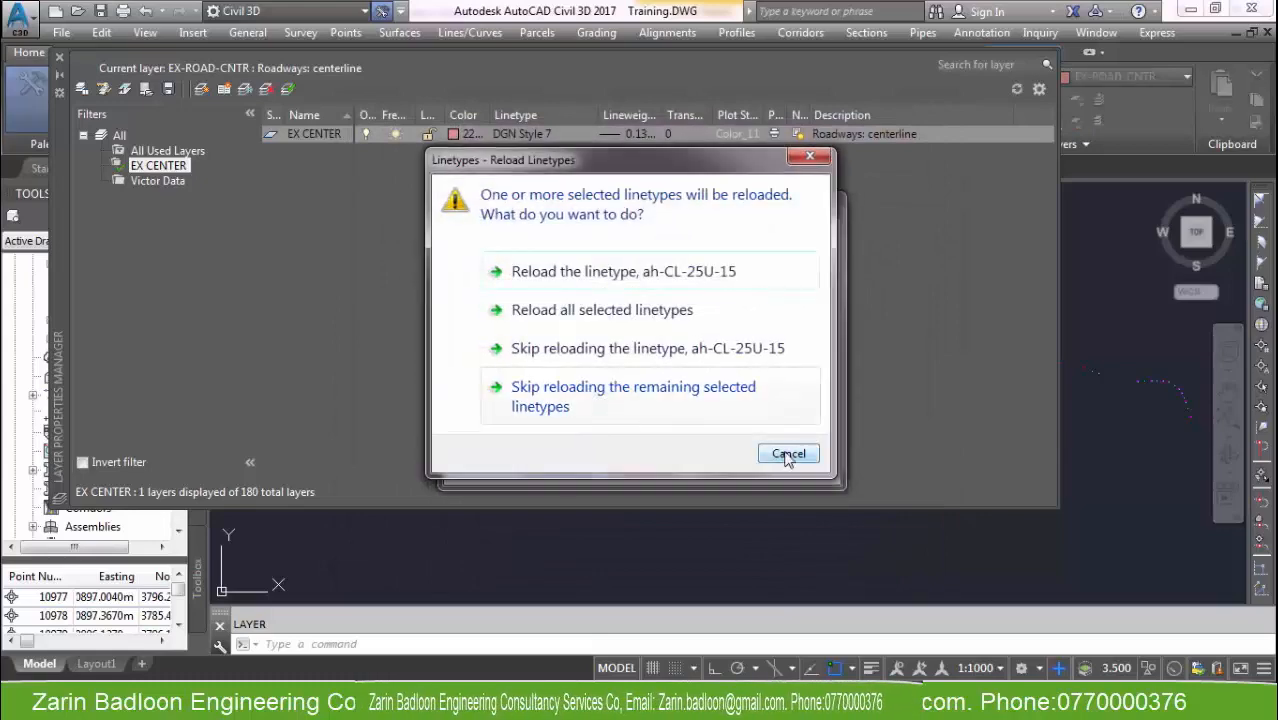
{"action": "left_click", "coordinate": [785, 455]}
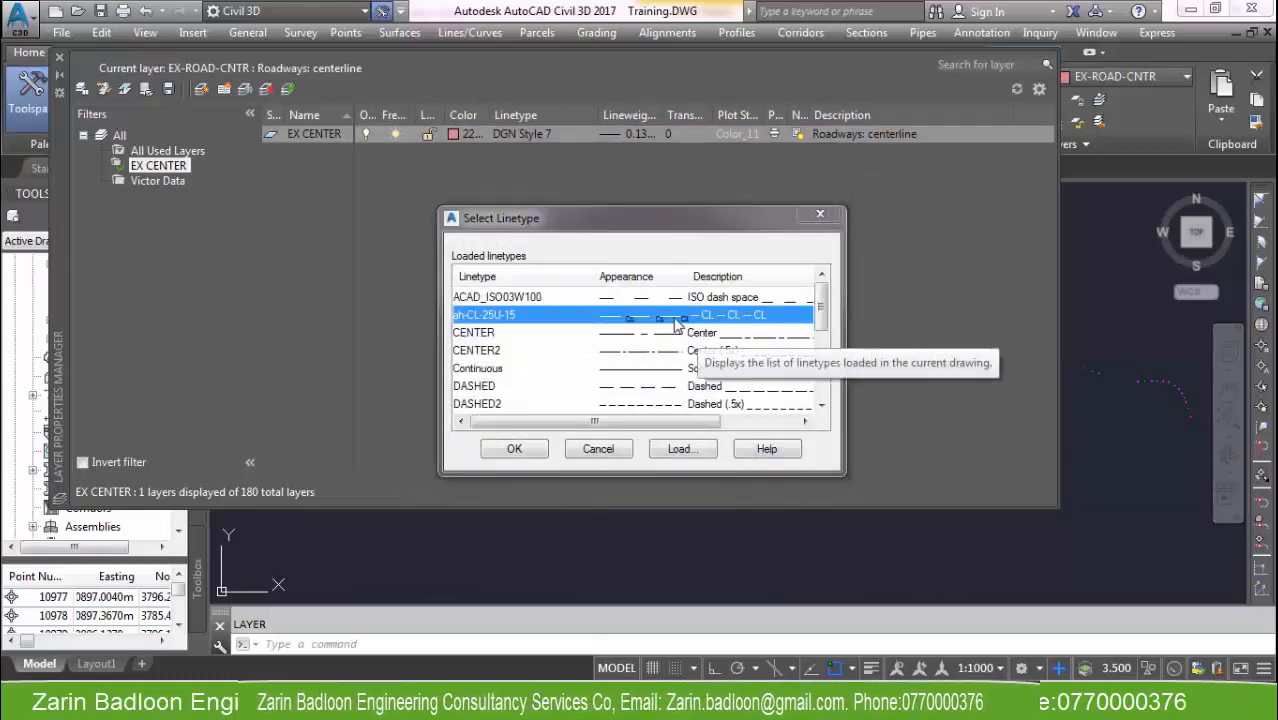
Assign the ah-CL-25U-15 linetype to the EX CENTER layer and close the layer manager.
{"action": "left_click", "coordinate": [514, 448]}
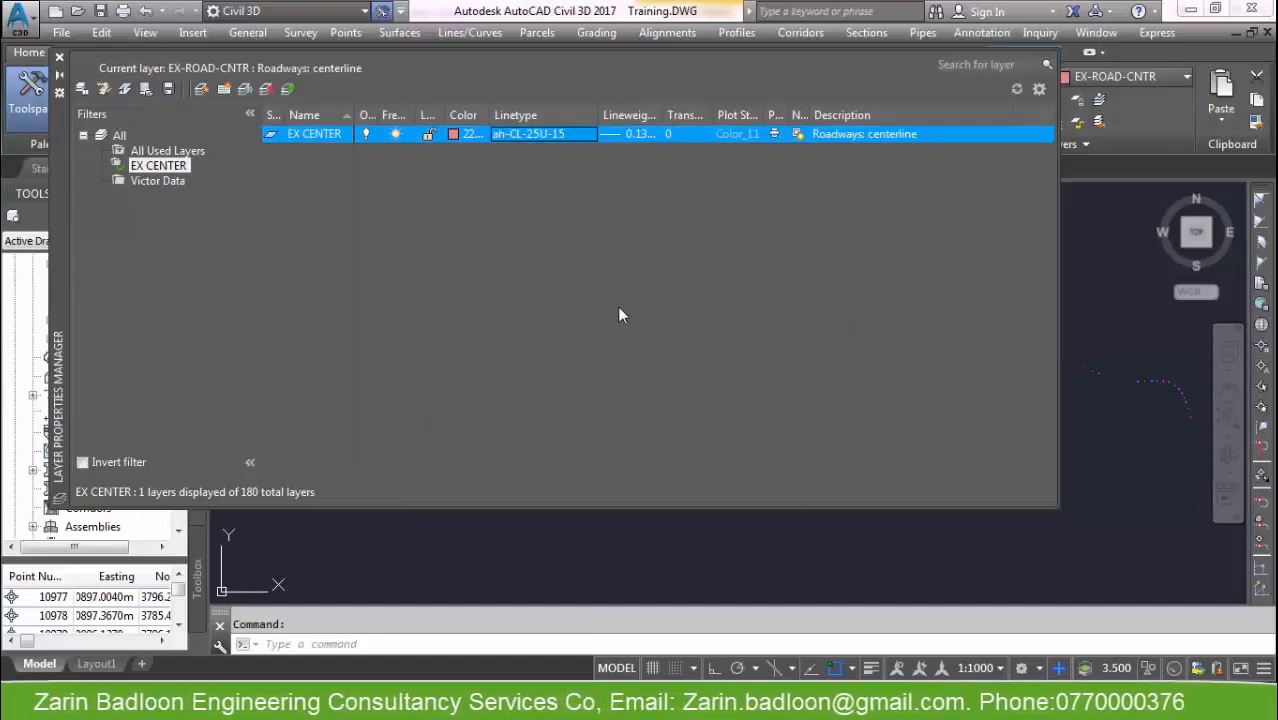
{"action": "left_click", "coordinate": [58, 57]}
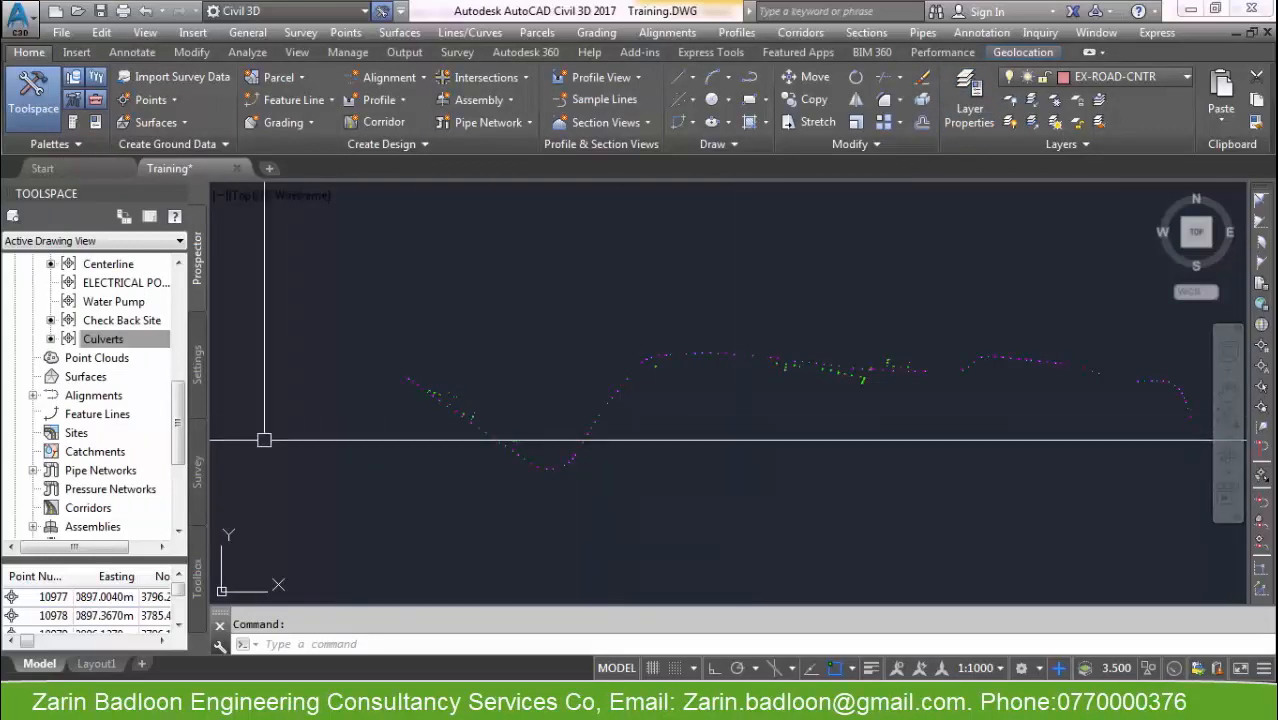
Start a polyline with transparent 'PO point-object selection and run it through the centerline points from the western end toward the southeast.
{"action": "scroll", "coordinate": [405, 402], "scroll_direction": "up", "scroll_amount": 4}
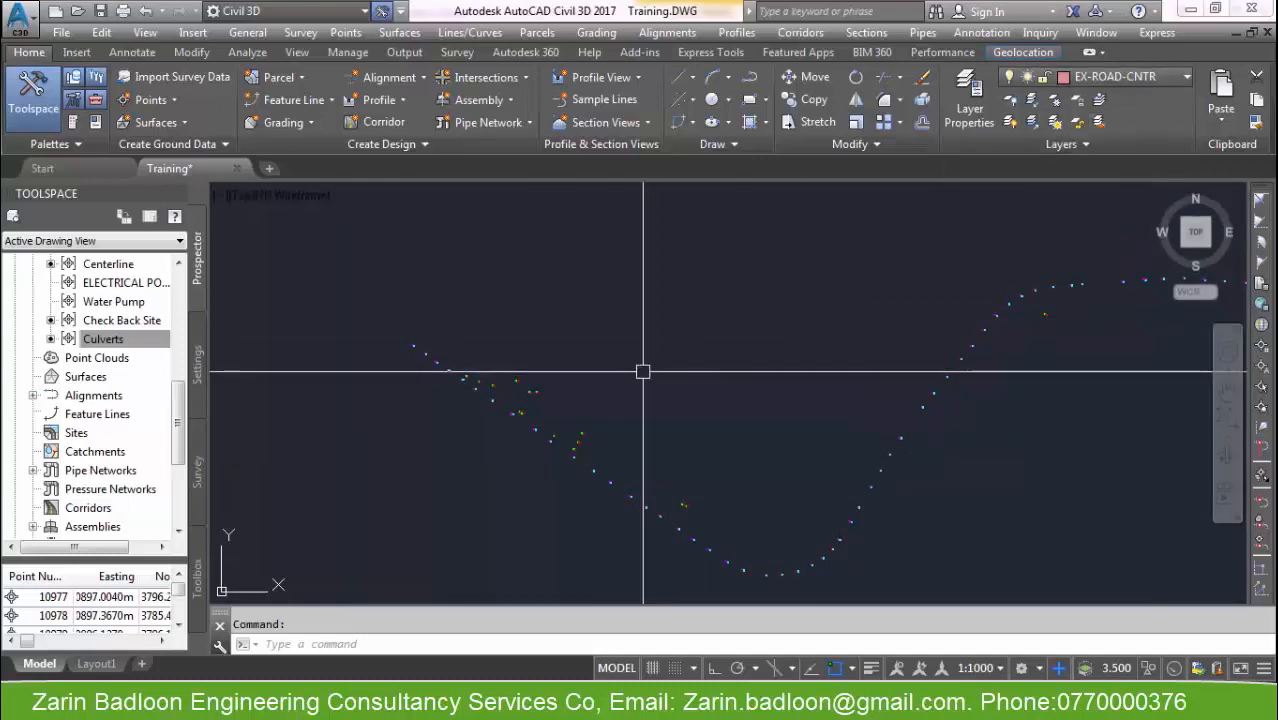
{"action": "type", "text": "l"}
{"action": "key", "text": "Return"}
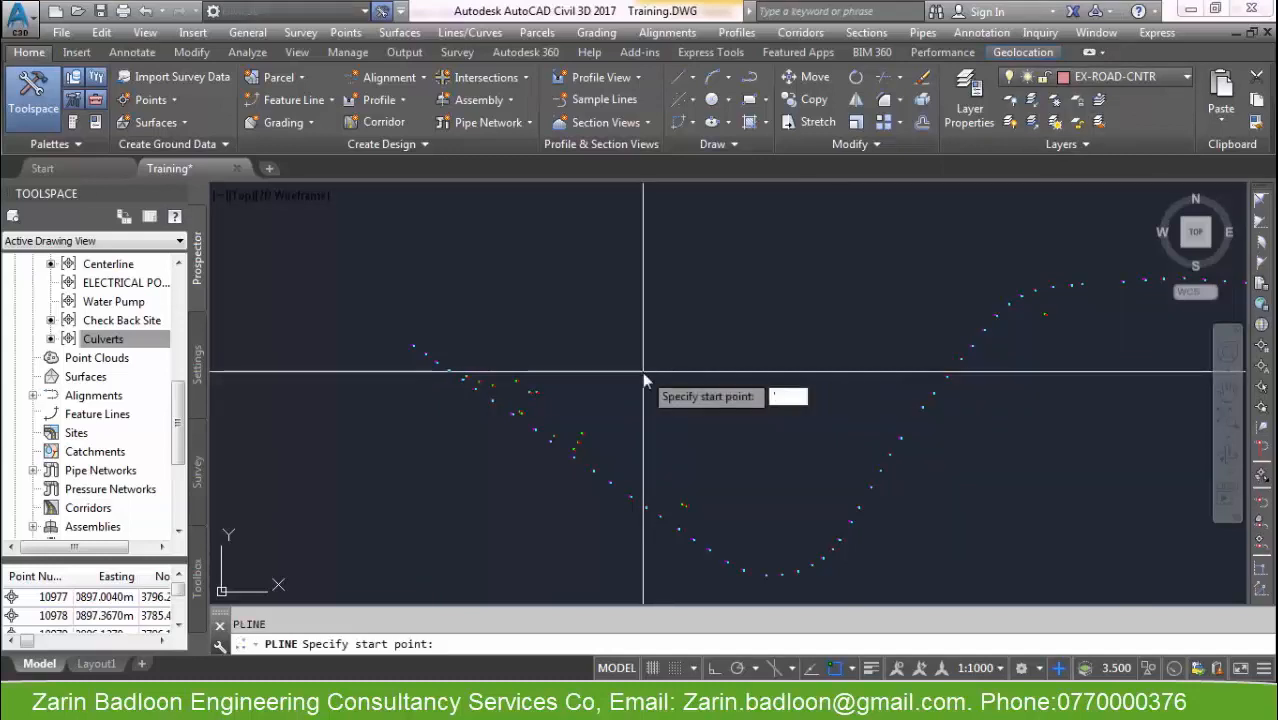
{"action": "type", "text": "'PO"}
{"action": "key", "text": "Return"}
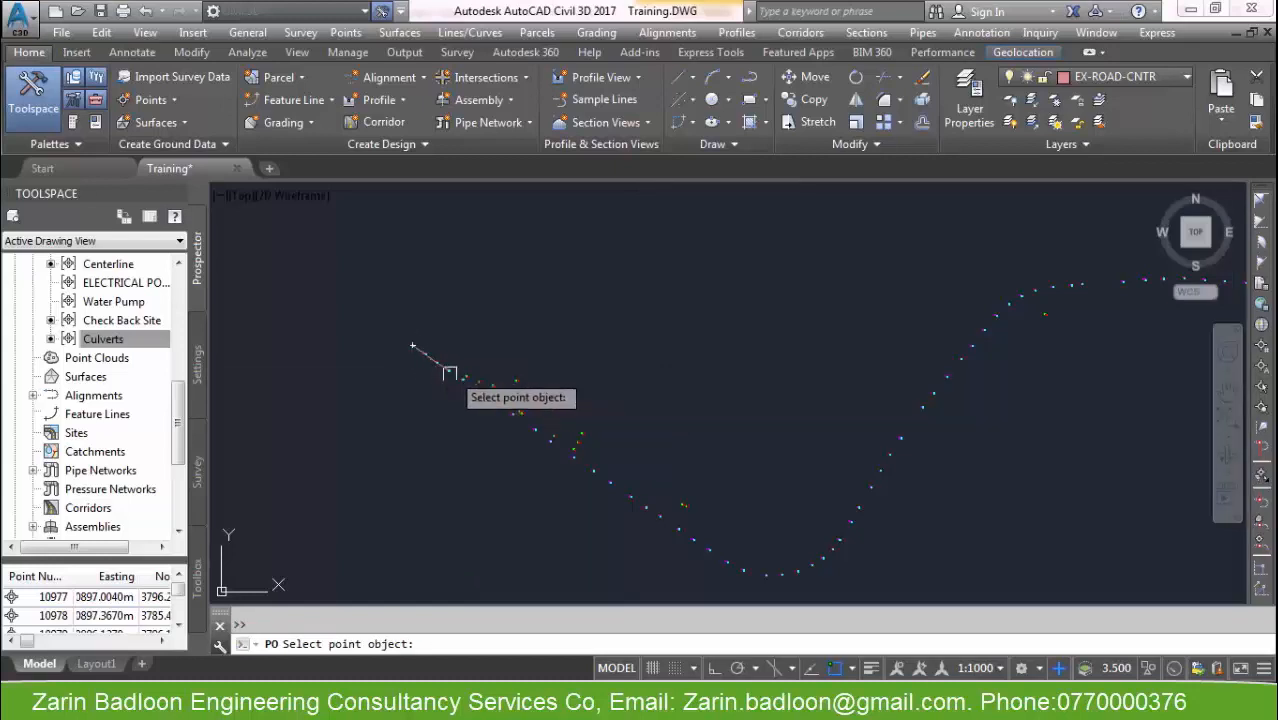
{"action": "scroll", "coordinate": [455, 400], "scroll_direction": "up", "scroll_amount": 4}
{"action": "left_click", "coordinate": [514, 357]}
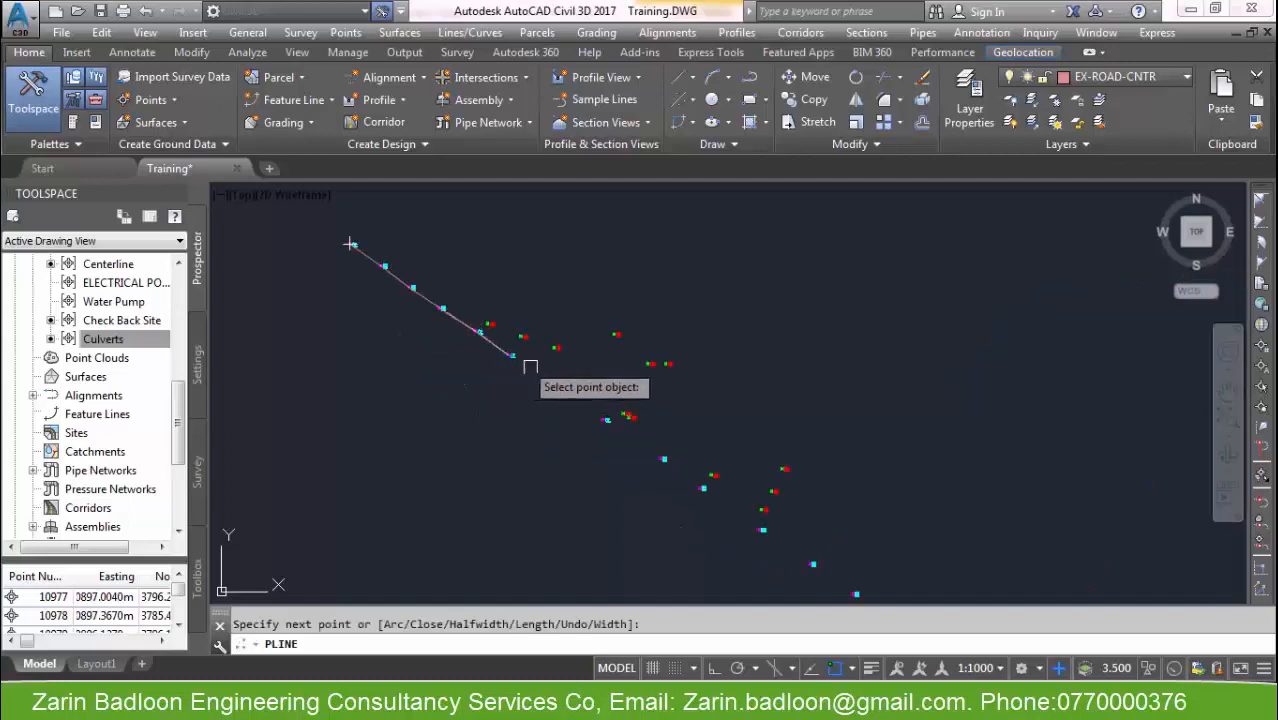
{"action": "left_click", "coordinate": [553, 385]}
{"action": "left_click", "coordinate": [606, 419]}
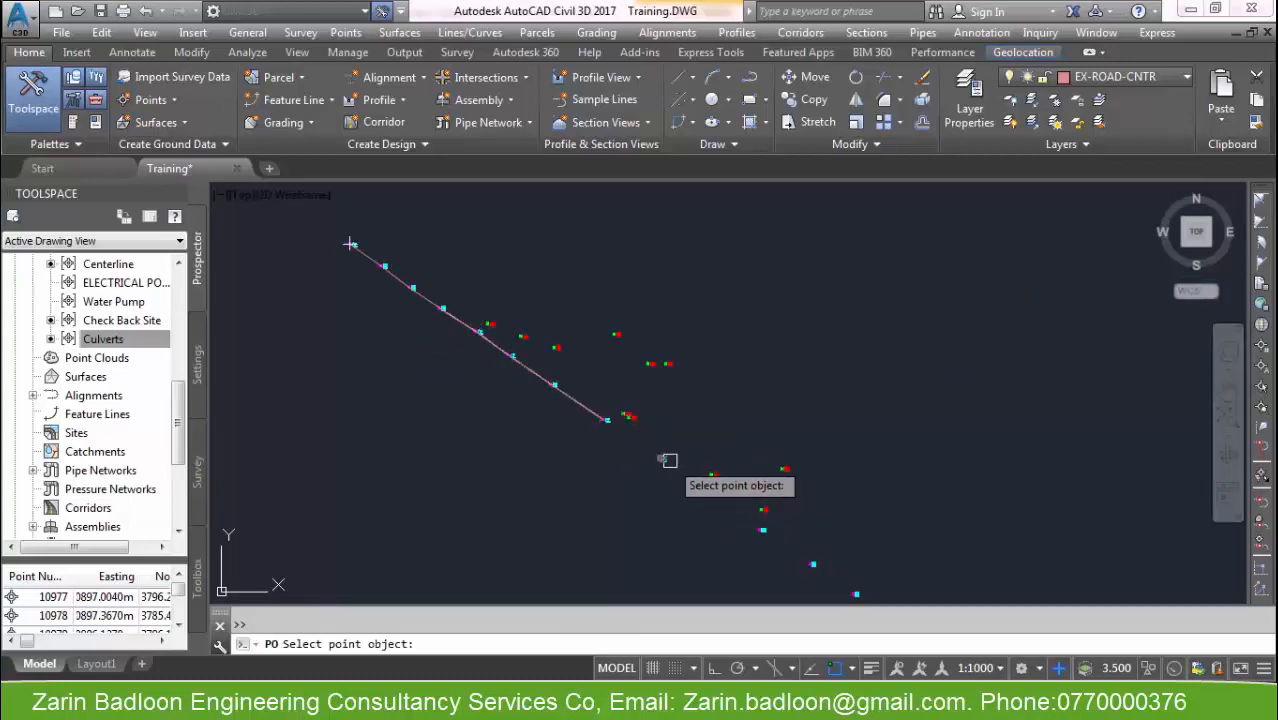
{"action": "left_click", "coordinate": [664, 459]}
{"action": "left_click", "coordinate": [704, 488]}
{"action": "left_click", "coordinate": [763, 529]}
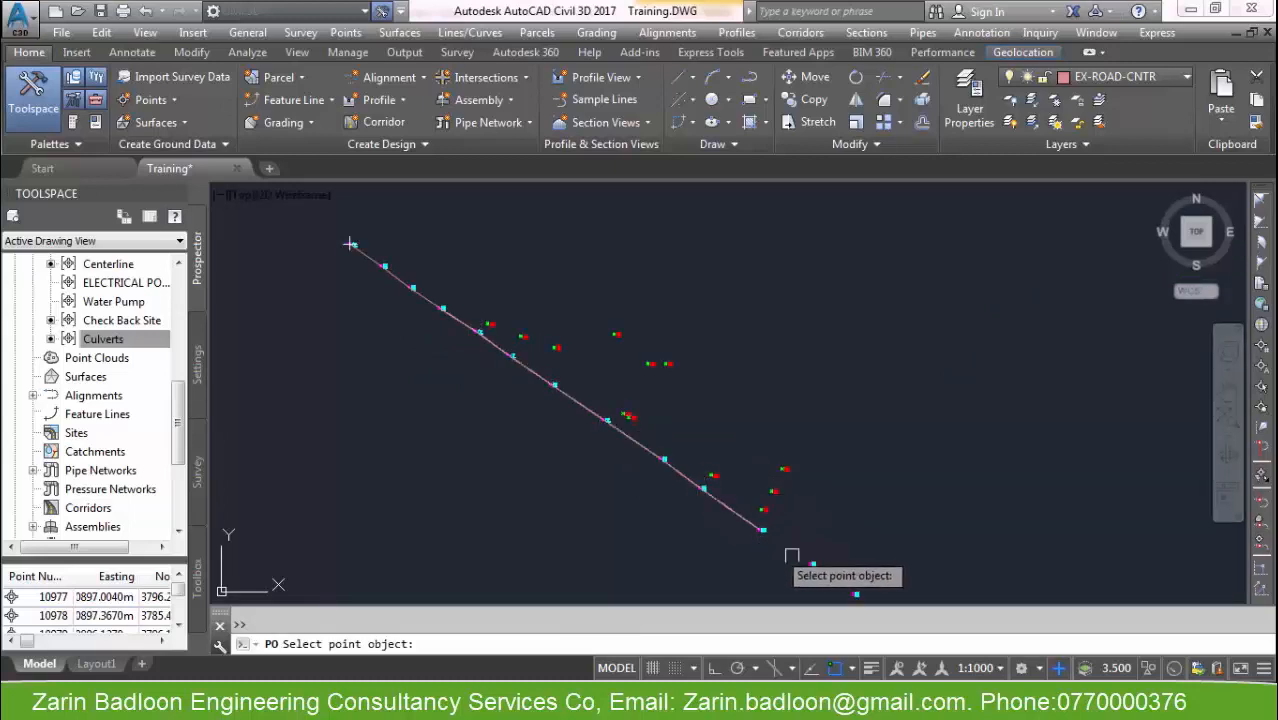
Continue the polyline southeast through the next centerline points, up to the one just west of the off-line point pair.
{"action": "middle_click_drag", "start_coordinate": [791, 556], "coordinate": [680, 411]}
{"action": "left_click", "coordinate": [676, 408]}
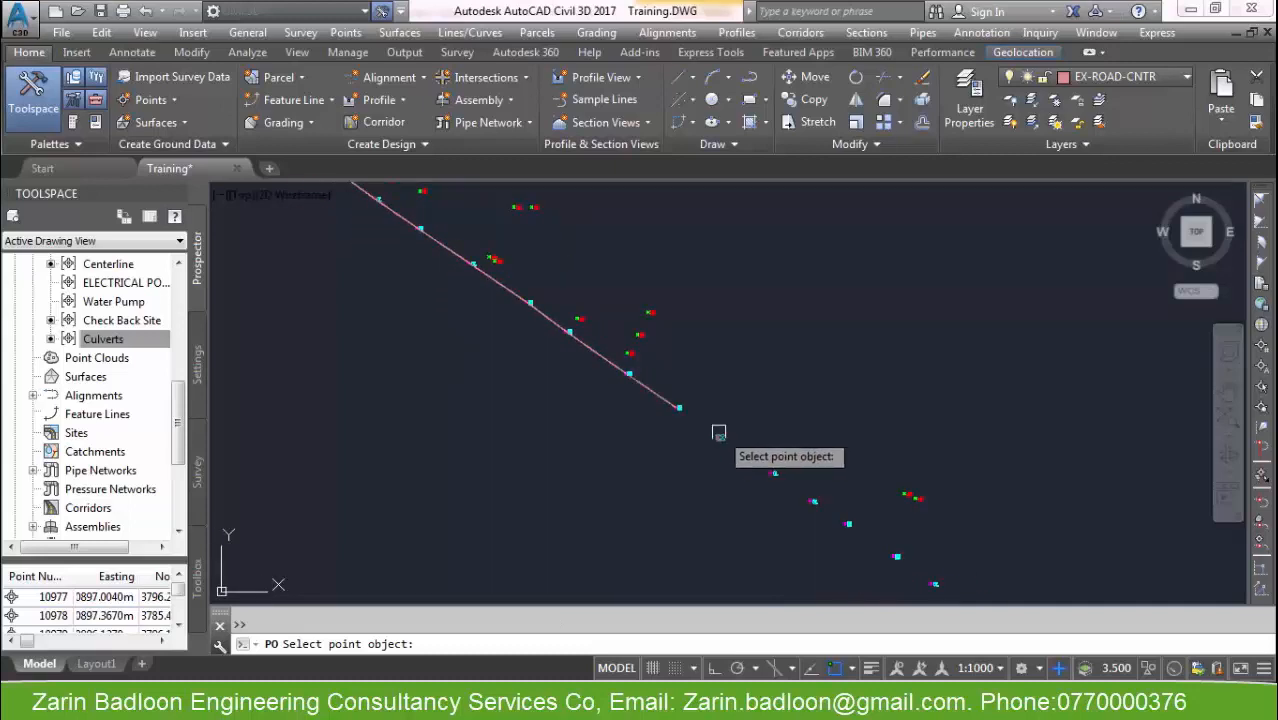
{"action": "left_click", "coordinate": [719, 434]}
{"action": "left_click", "coordinate": [733, 446]}
{"action": "left_click", "coordinate": [771, 472]}
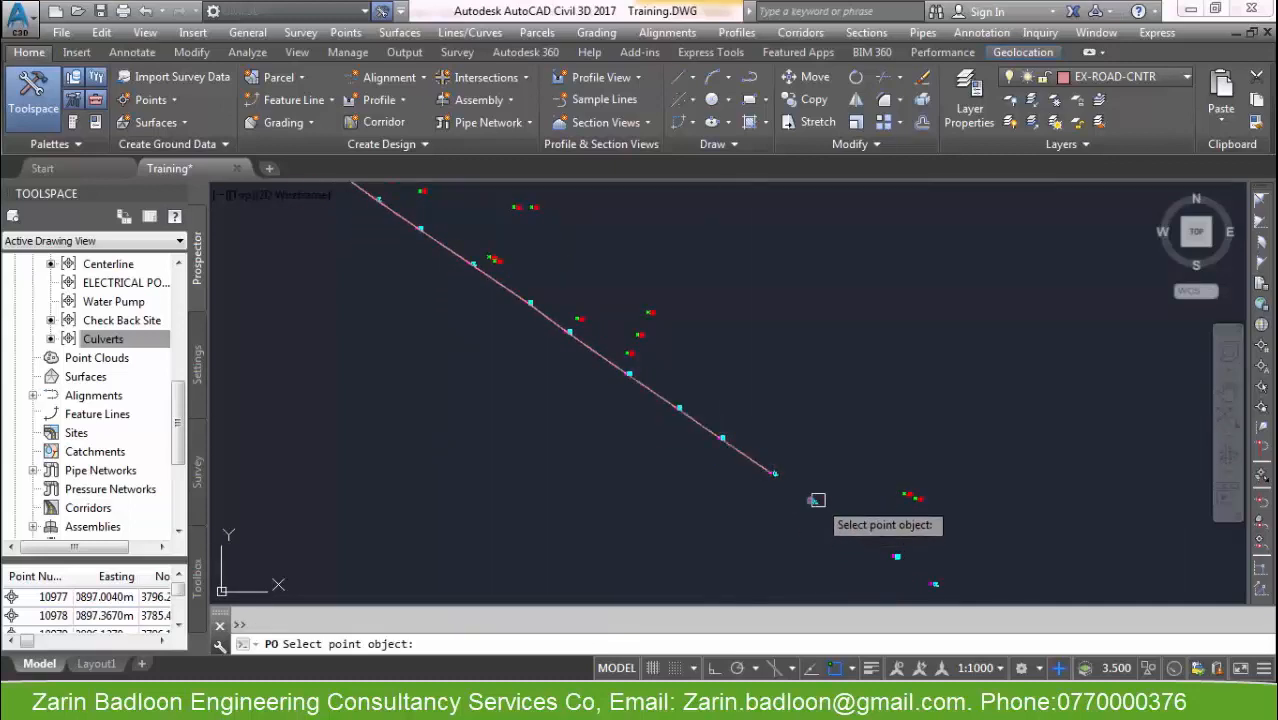
{"action": "left_click", "coordinate": [813, 499]}
{"action": "left_click", "coordinate": [903, 494]}
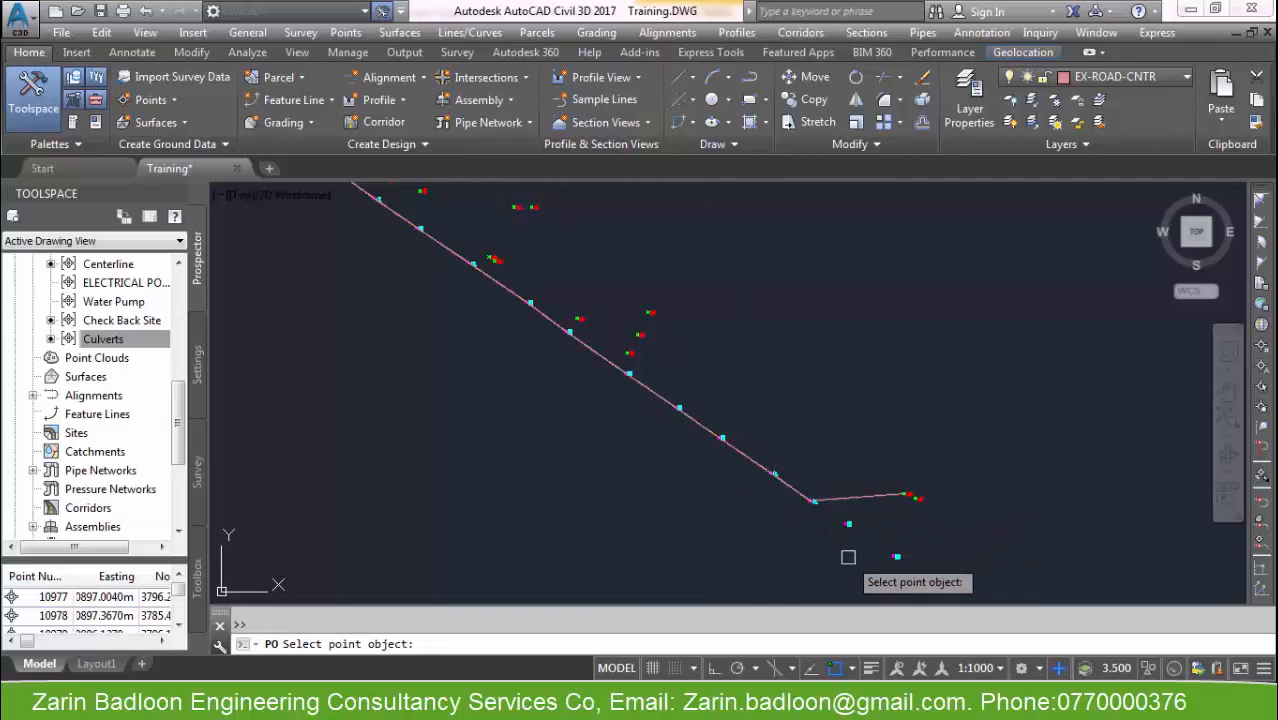
{"action": "key", "text": "Escape"}
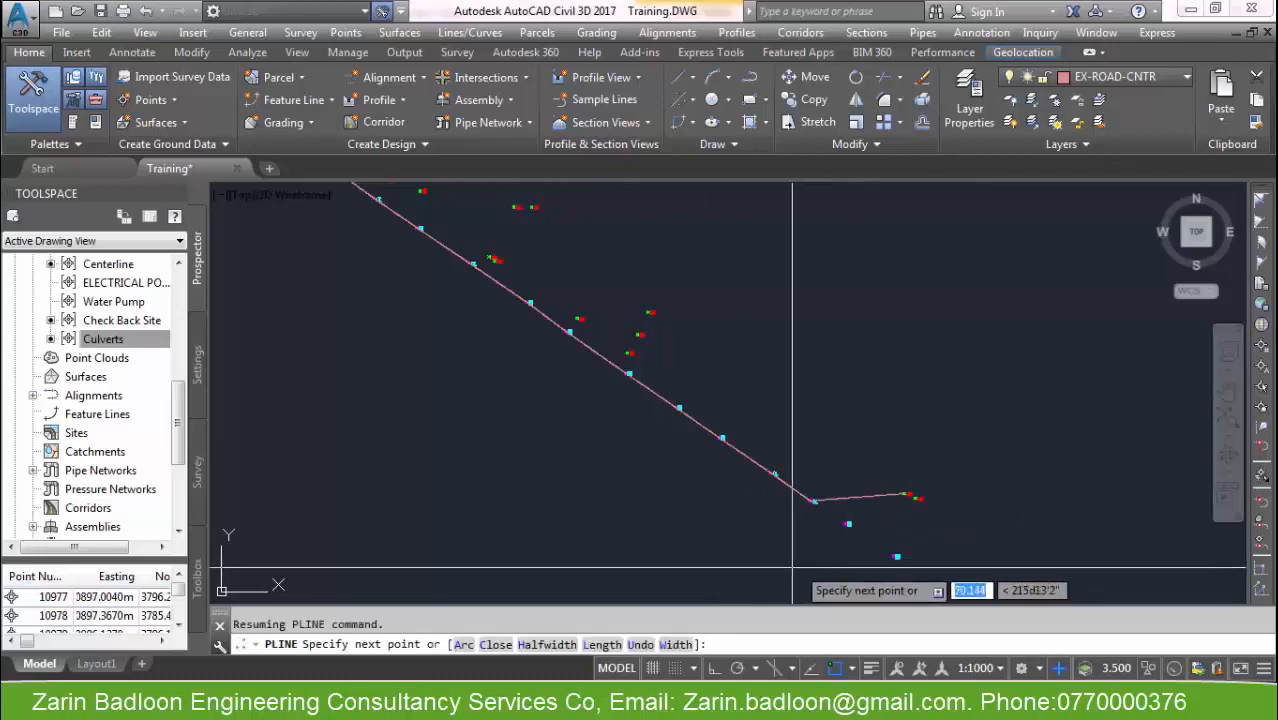
{"action": "key", "text": "ctrl+z"}
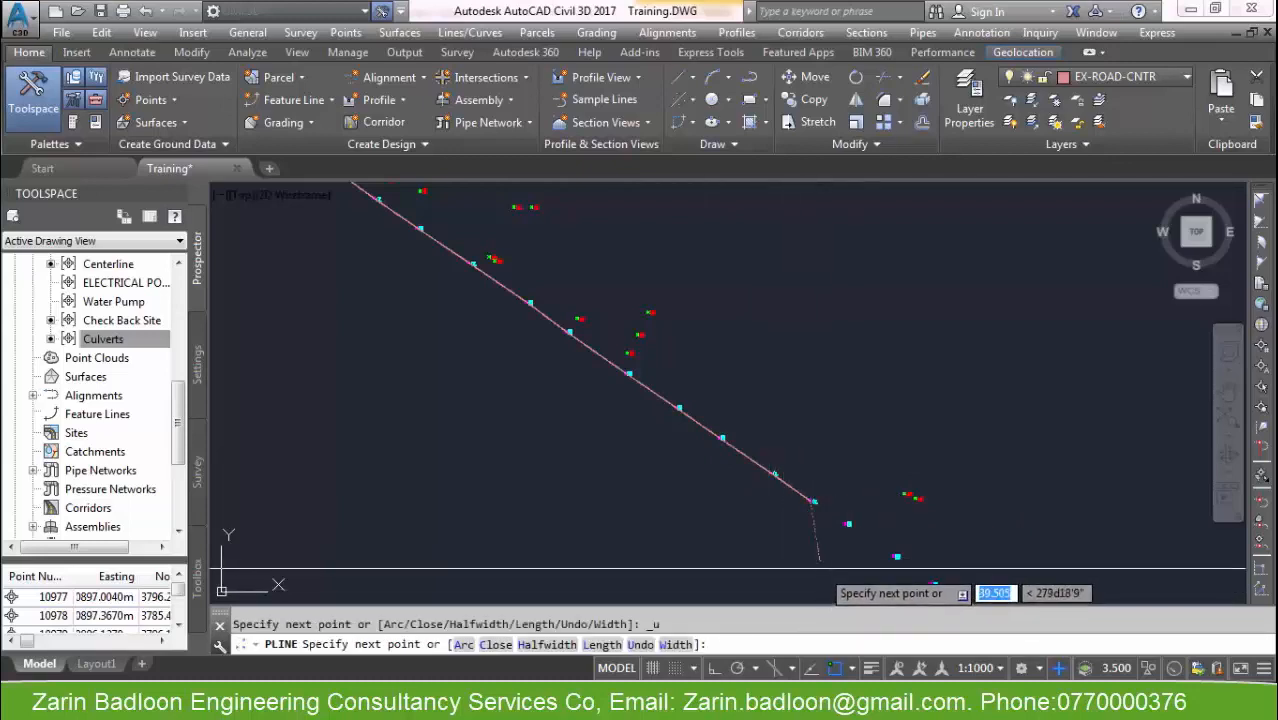
Resume 'PO point-object selection and continue the polyline southeast through the centerline points to the lowest point of the large bend.
{"action": "type", "text": "'PO"}
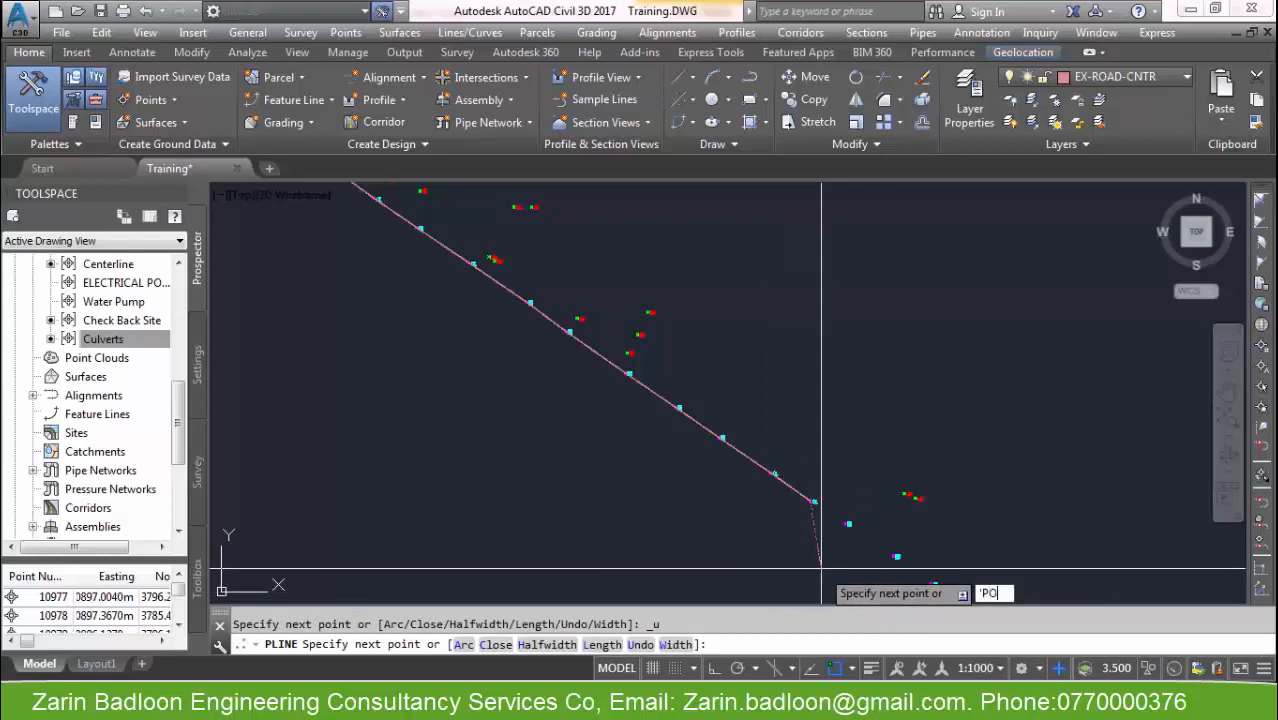
{"action": "key", "text": "Return"}
{"action": "scroll", "coordinate": [816, 563], "scroll_direction": "down", "scroll_amount": 1}
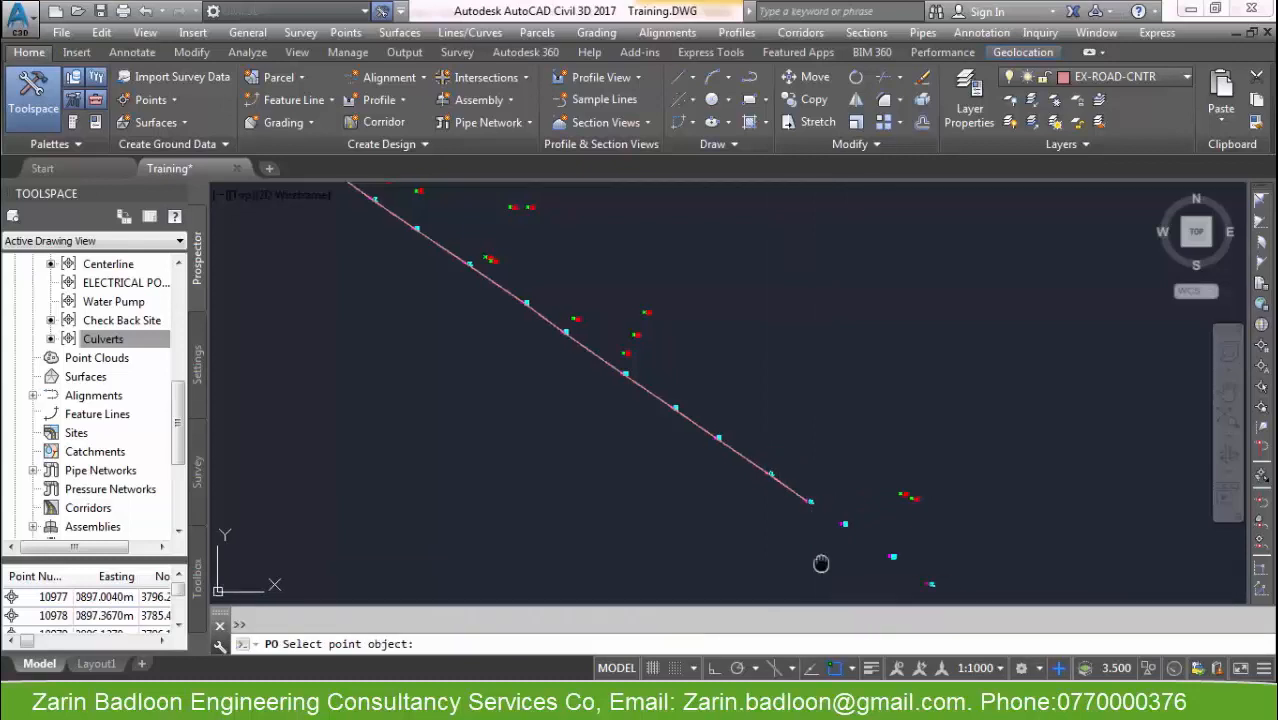
{"action": "middle_click_drag", "start_coordinate": [812, 561], "coordinate": [678, 356]}
{"action": "left_click", "coordinate": [750, 342]}
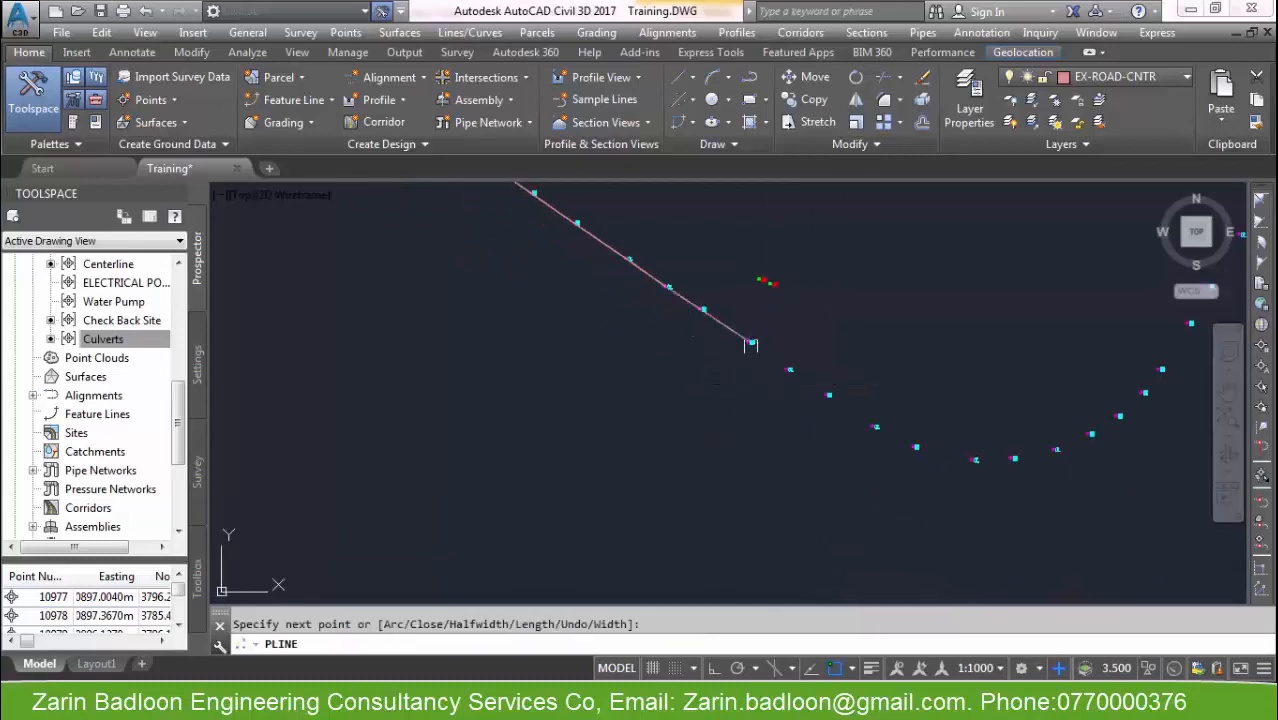
{"action": "left_click", "coordinate": [790, 369]}
{"action": "left_click", "coordinate": [875, 427]}
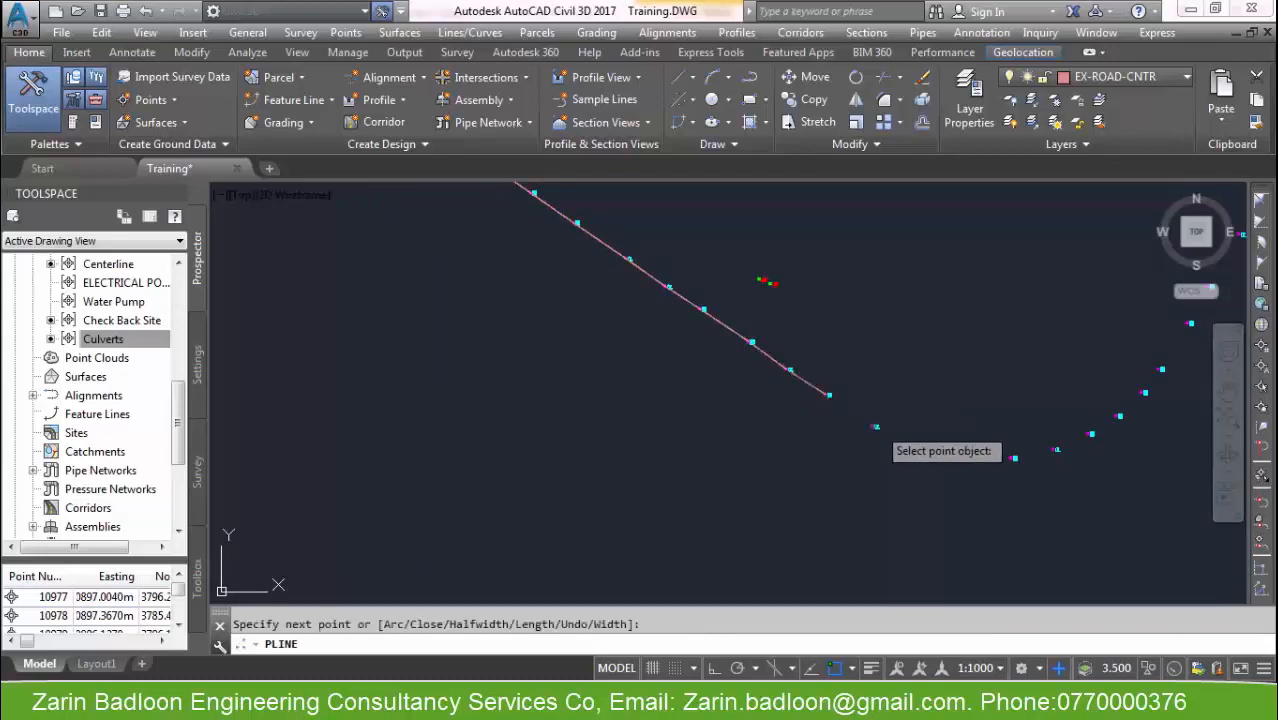
{"action": "left_click", "coordinate": [916, 447]}
{"action": "left_click", "coordinate": [975, 460]}
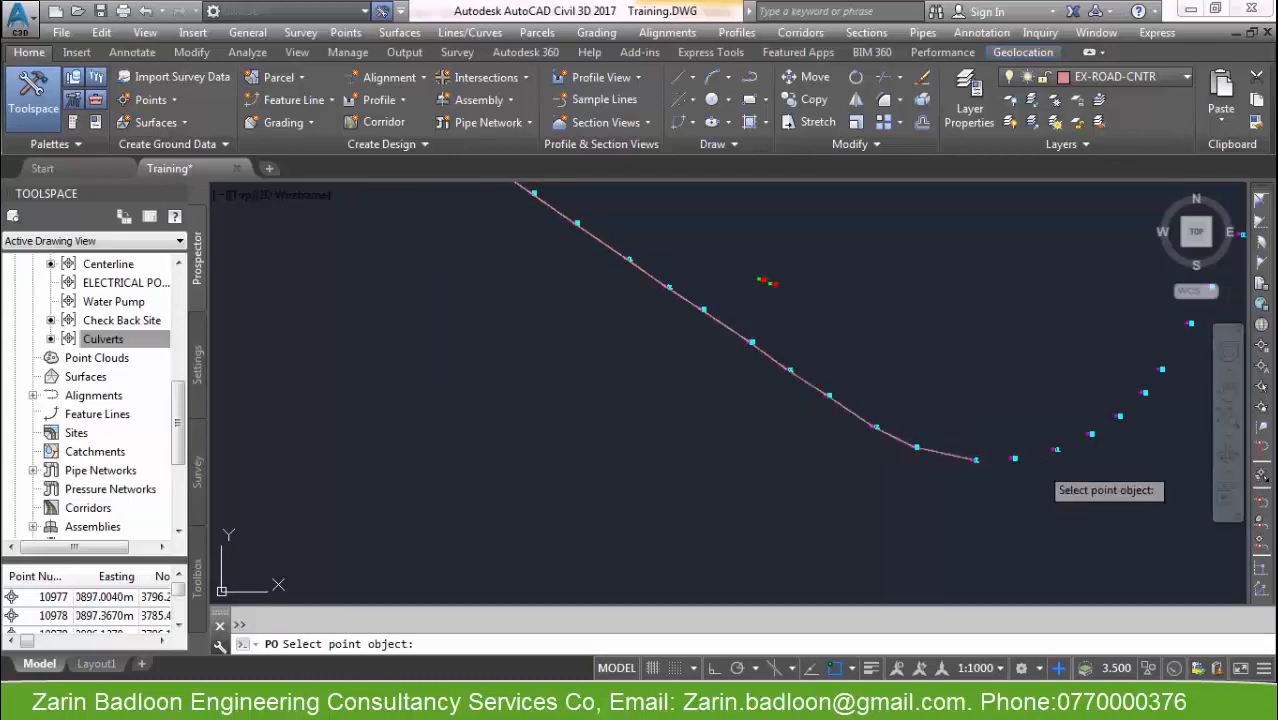
Continue the polyline around the large bend and northeast through the following centerline points, selecting each as a point object.
{"action": "left_click", "coordinate": [1015, 458]}
{"action": "left_click", "coordinate": [1056, 449]}
{"action": "left_click", "coordinate": [1091, 434]}
{"action": "left_click", "coordinate": [1119, 415]}
{"action": "middle_click_drag", "start_coordinate": [1125, 451], "coordinate": [663, 537]}
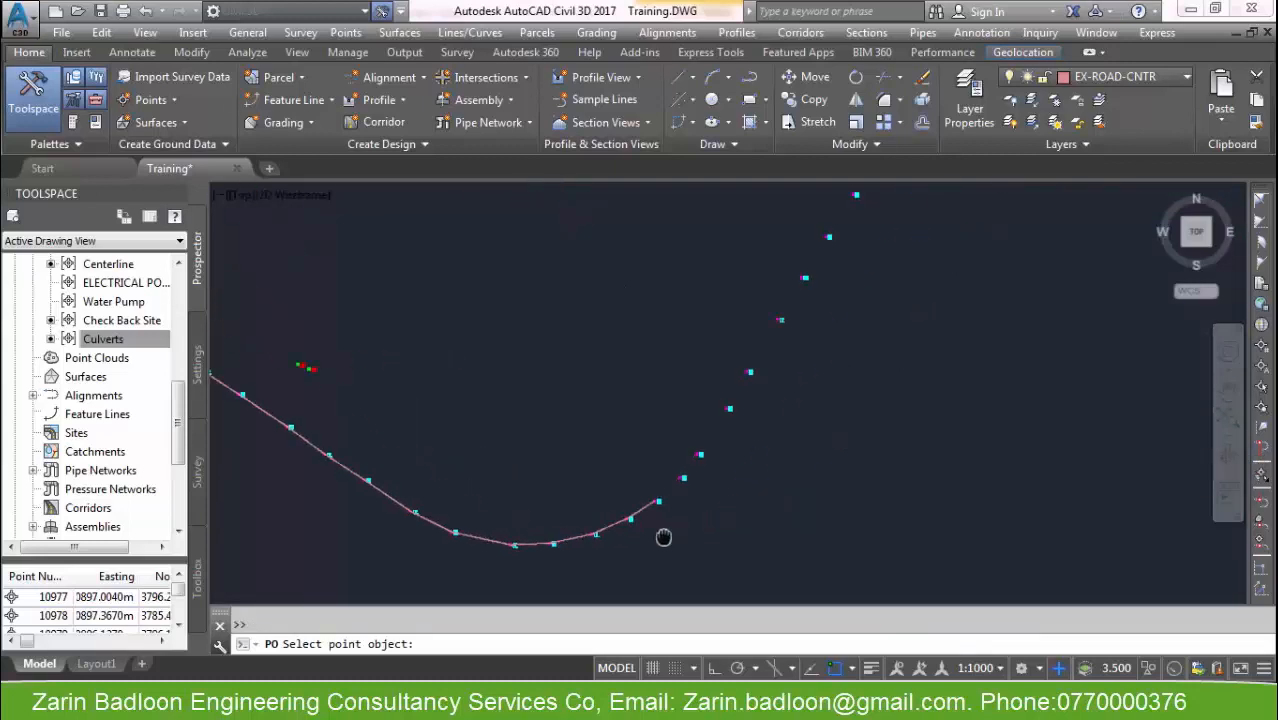
{"action": "left_click", "coordinate": [683, 478]}
{"action": "left_click", "coordinate": [728, 408]}
{"action": "left_click", "coordinate": [749, 372]}
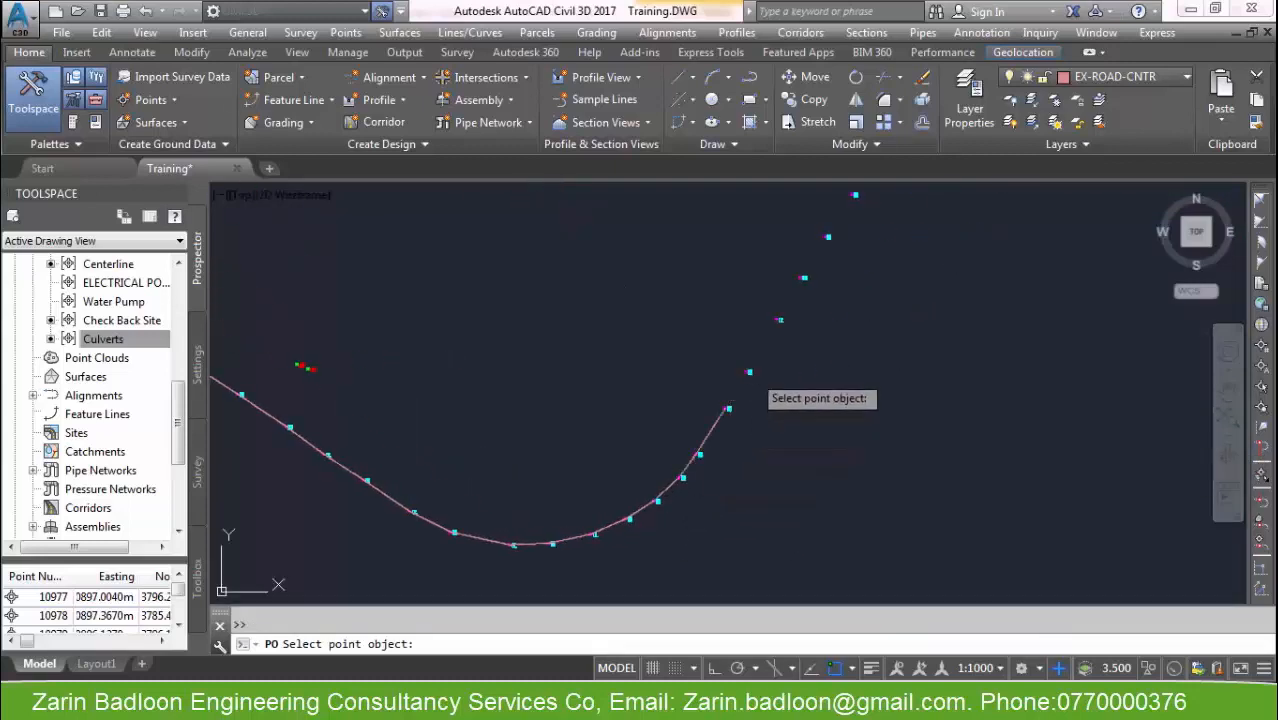
{"action": "left_click", "coordinate": [779, 320]}
{"action": "left_click", "coordinate": [804, 278]}
Extend the polyline northeast along the straight run of centerline points up to the start of the next bend, using 'PO point selection.
{"action": "middle_click_drag", "start_coordinate": [855, 358], "coordinate": [742, 489]}
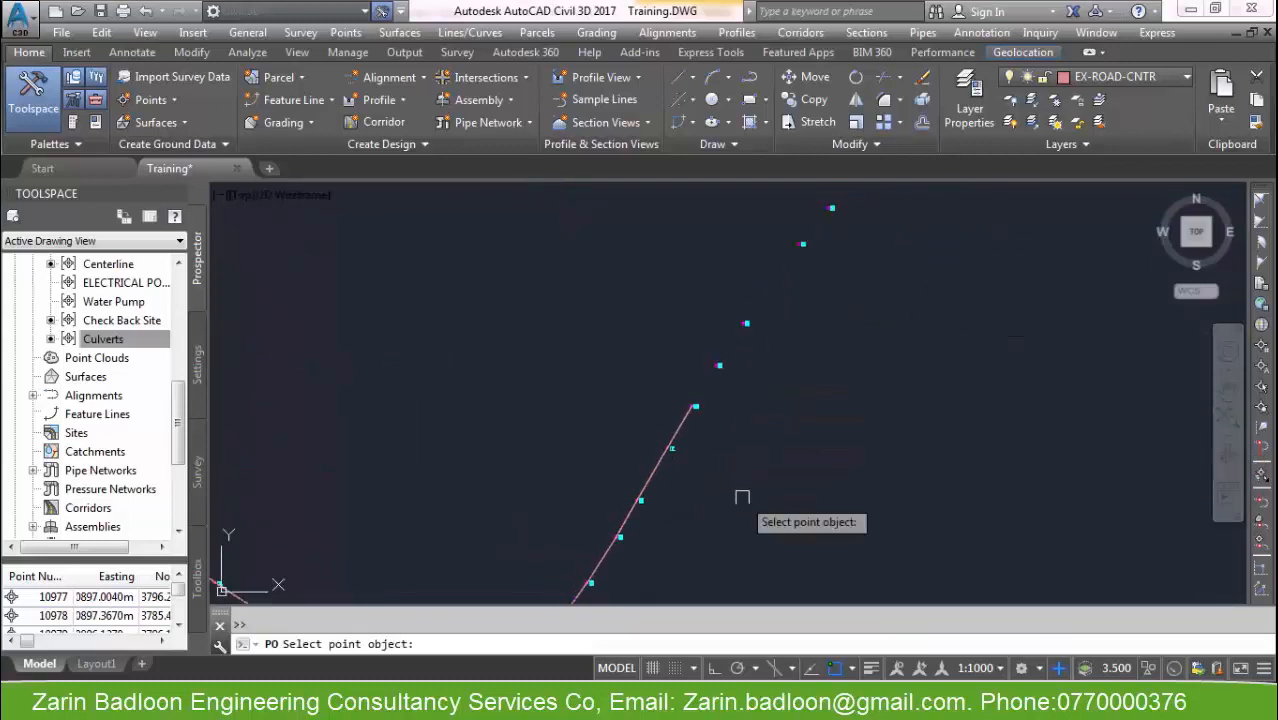
{"action": "scroll", "coordinate": [742, 489], "scroll_direction": "down", "scroll_amount": 2}
{"action": "left_click", "coordinate": [723, 412]}
{"action": "left_click", "coordinate": [751, 380]}
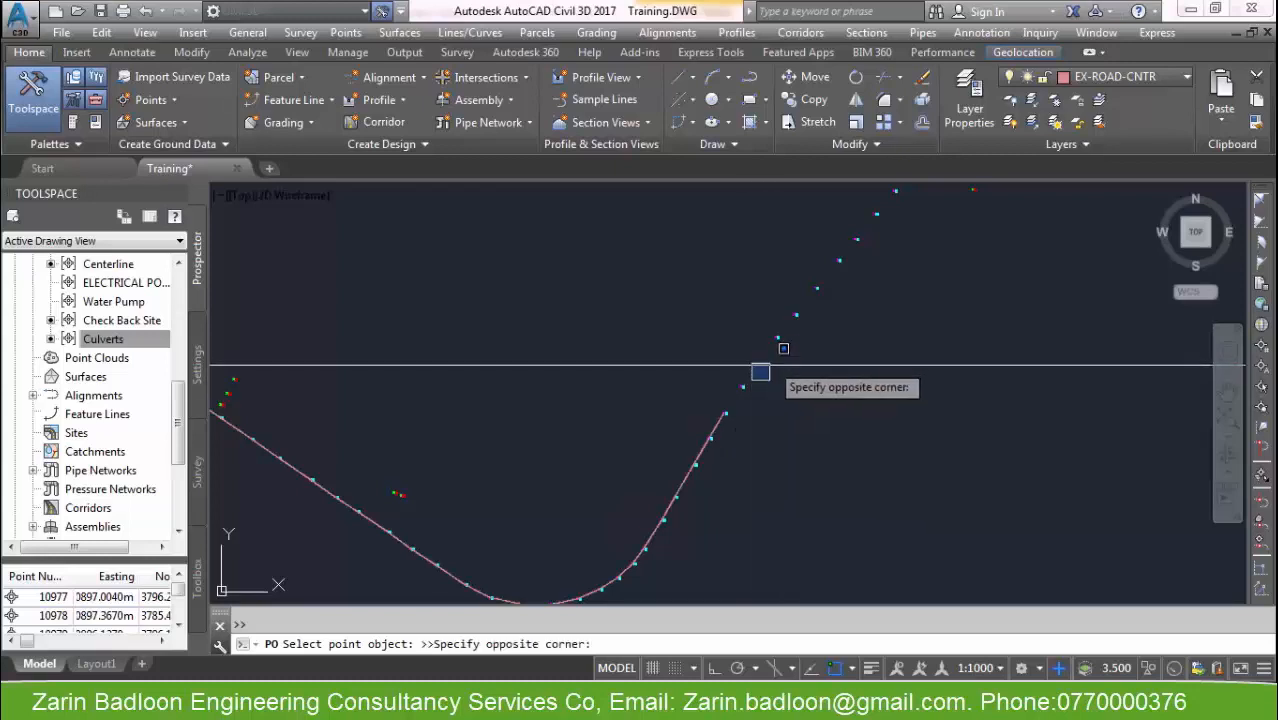
{"action": "left_click", "coordinate": [733, 393]}
{"action": "key", "text": "Escape"}
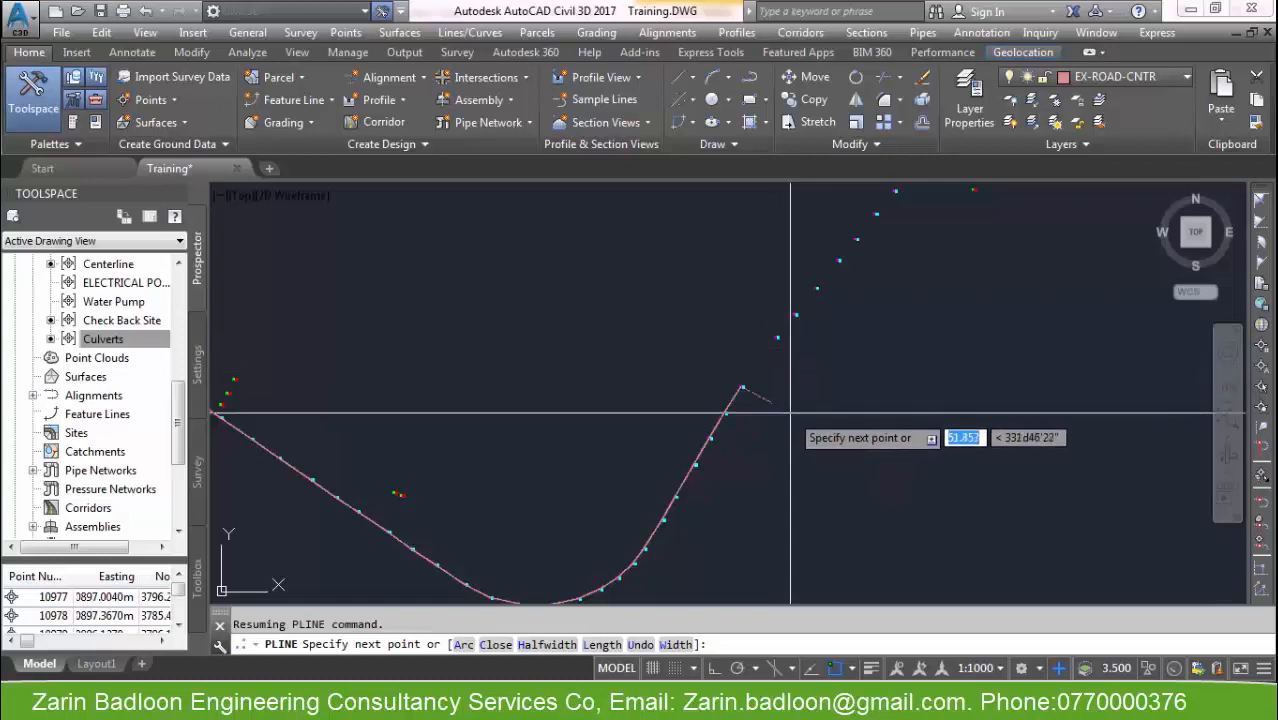
{"action": "key", "text": "Return"}
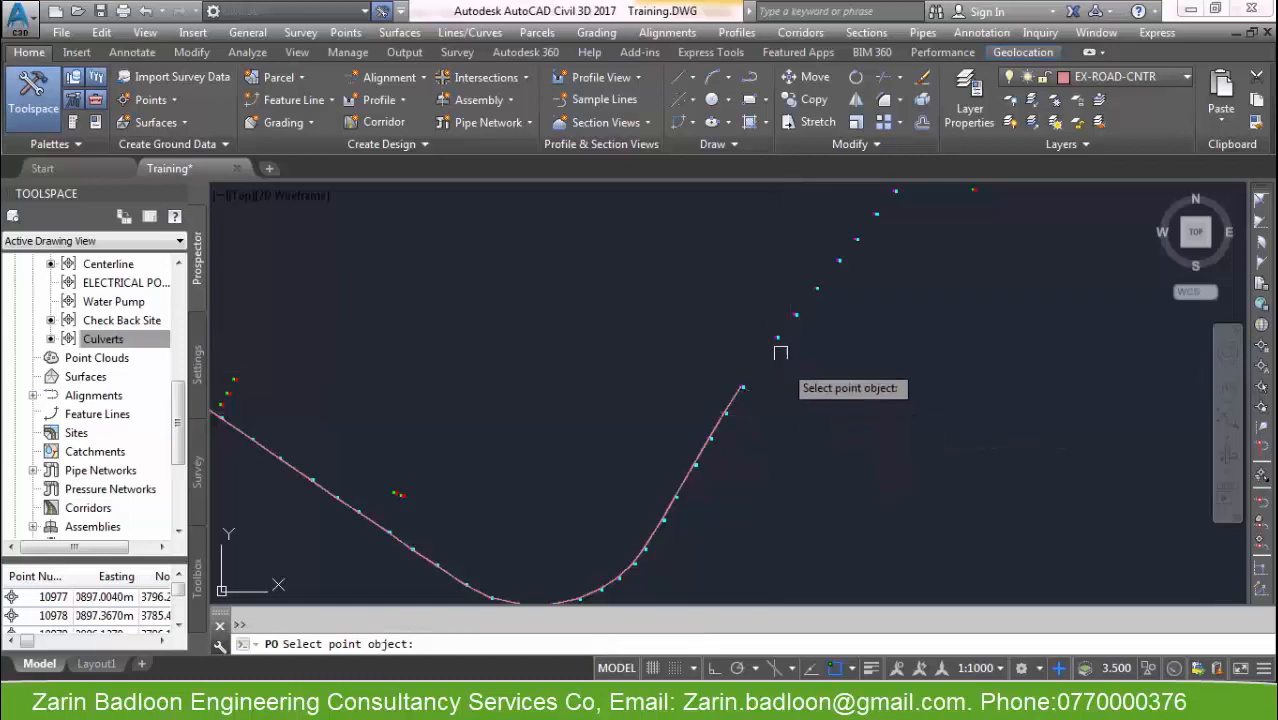
{"action": "left_click", "coordinate": [778, 338]}
{"action": "left_click", "coordinate": [796, 316]}
{"action": "left_click", "coordinate": [817, 289]}
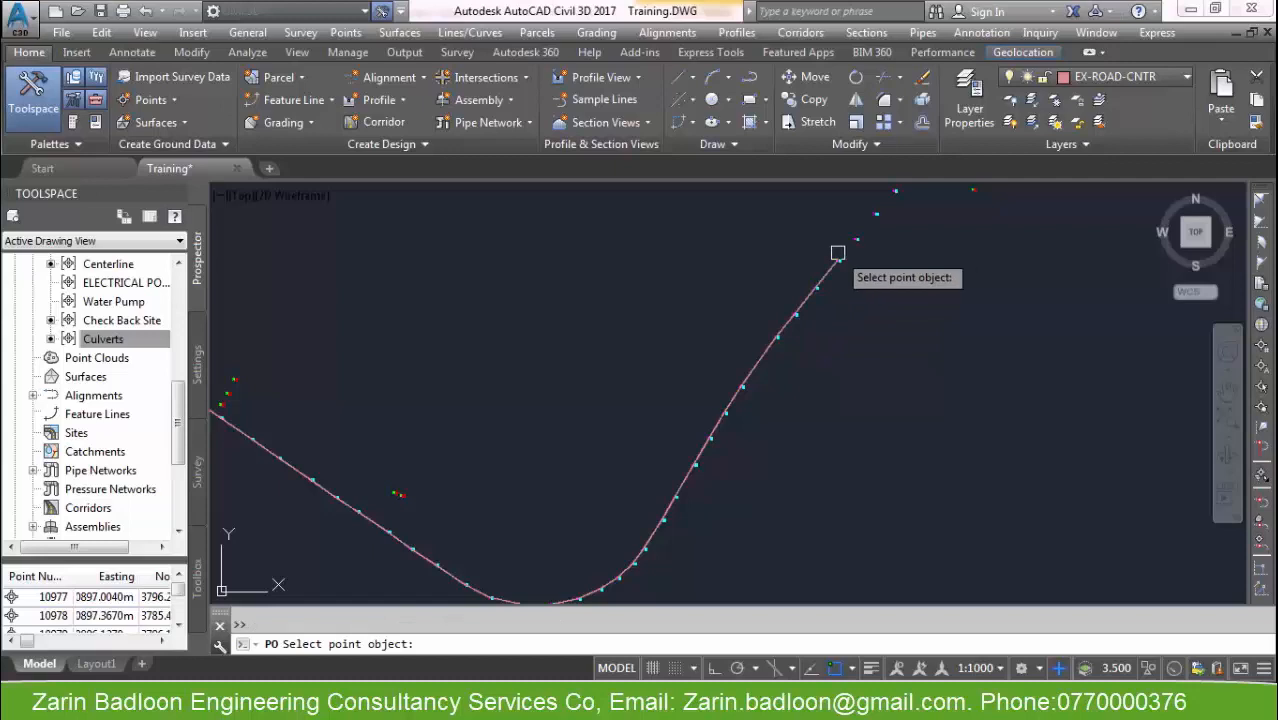
{"action": "left_click", "coordinate": [856, 239]}
Carry the polyline around the bend from northeast to east, through the centerline points before the wider point gap.
{"action": "scroll", "coordinate": [712, 475], "scroll_direction": "down", "scroll_amount": 5}
{"action": "scroll", "coordinate": [795, 435], "scroll_direction": "up", "scroll_amount": 3}
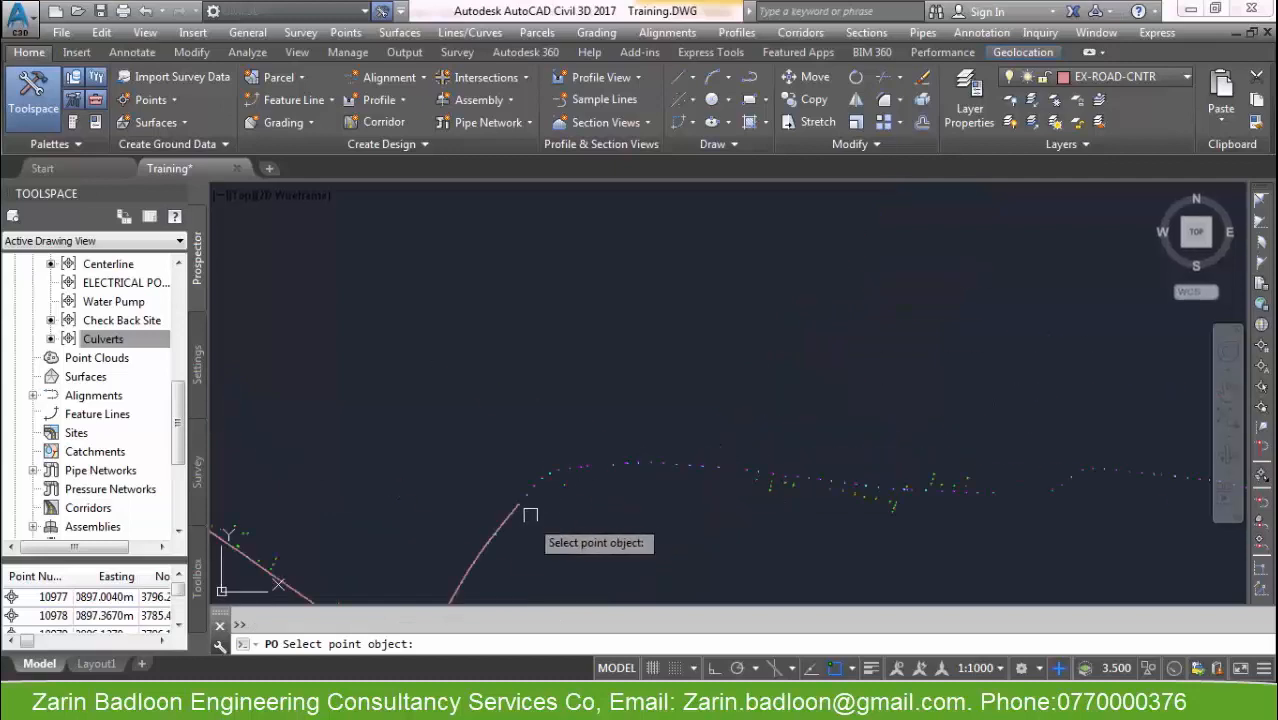
{"action": "scroll", "coordinate": [530, 490], "scroll_direction": "up", "scroll_amount": 3}
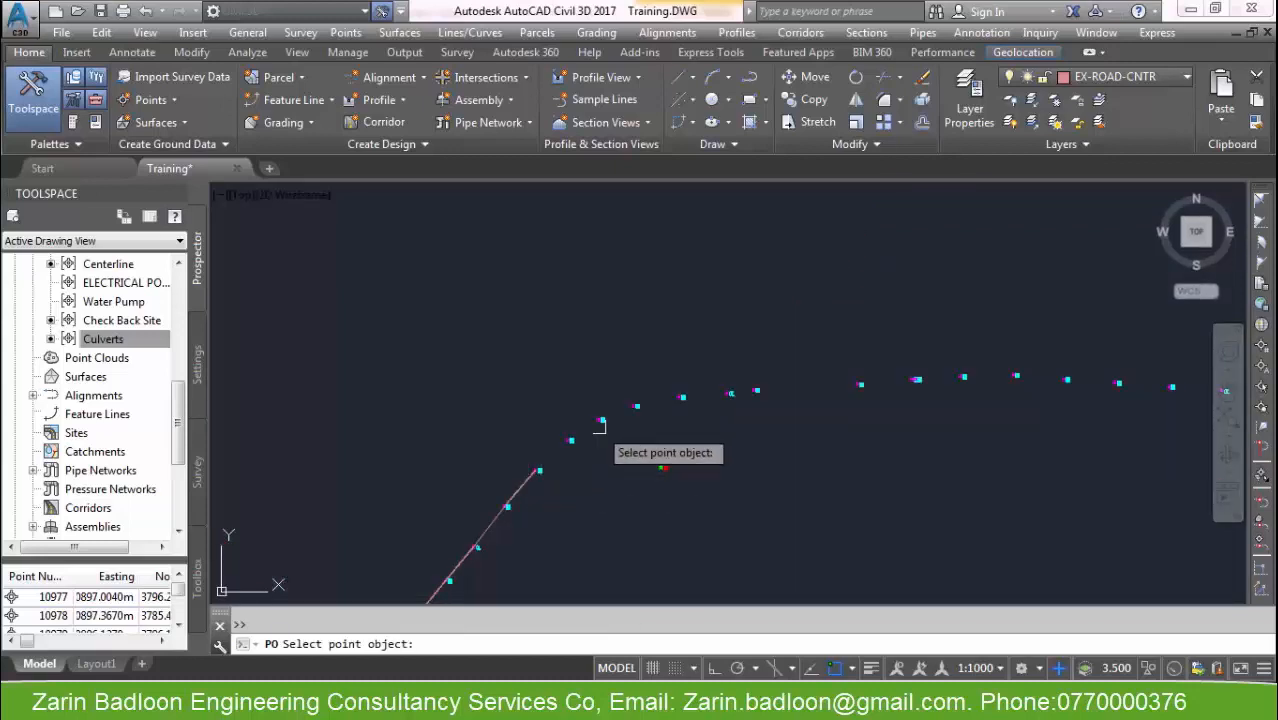
{"action": "left_click", "coordinate": [571, 440]}
{"action": "left_click", "coordinate": [601, 420]}
{"action": "left_click", "coordinate": [636, 407]}
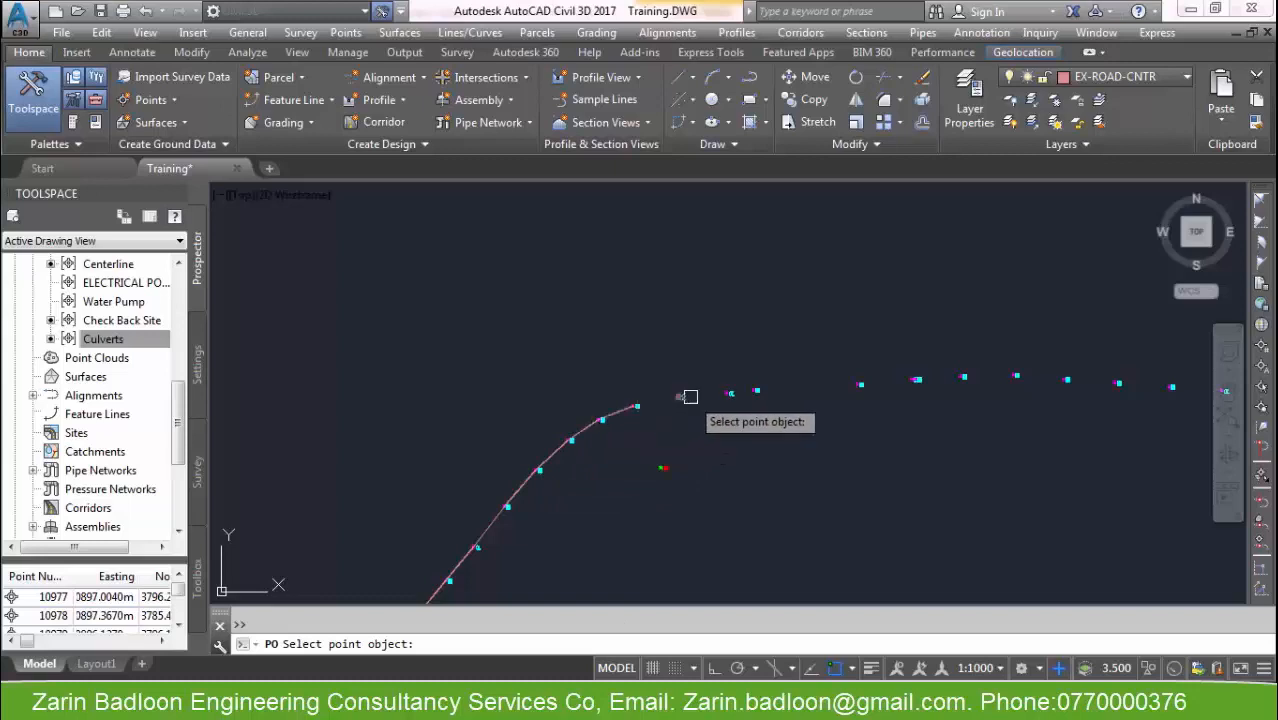
{"action": "left_click", "coordinate": [682, 397]}
{"action": "left_click", "coordinate": [757, 390]}
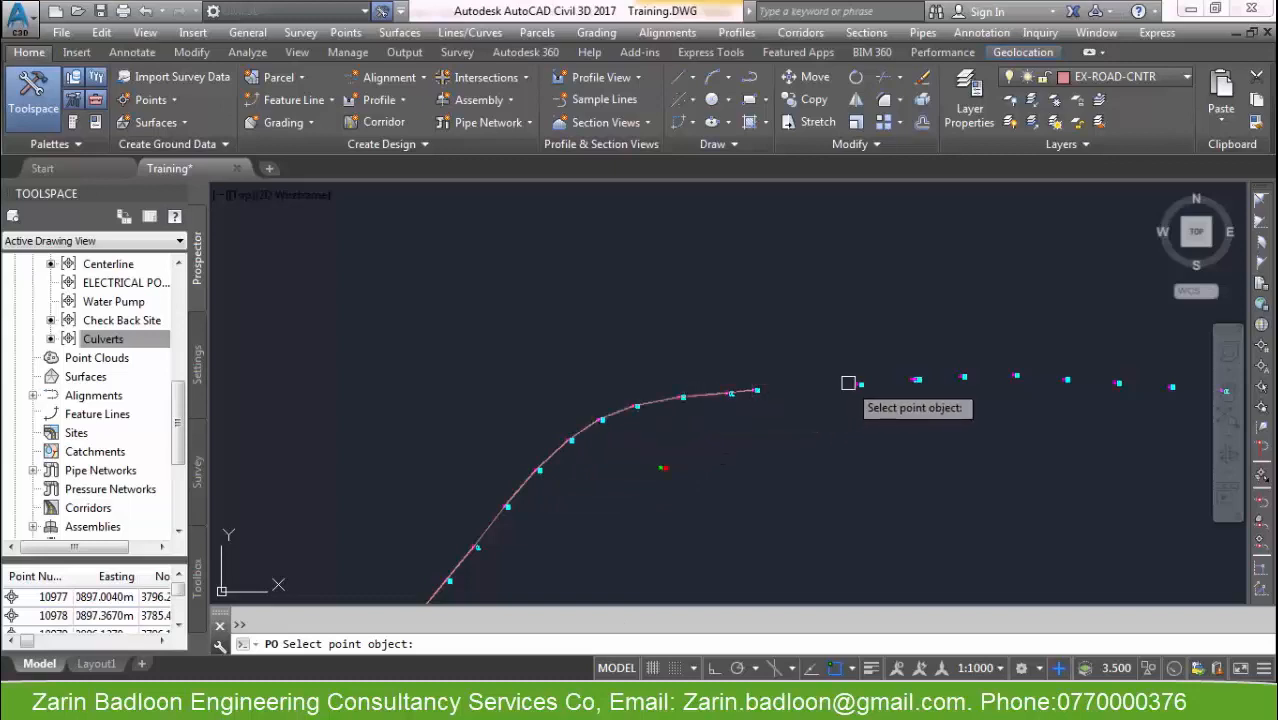
Continue the polyline east across the wider point gap and over the gentle crest, through each centerline point.
{"action": "left_click", "coordinate": [861, 384]}
{"action": "left_click", "coordinate": [964, 377]}
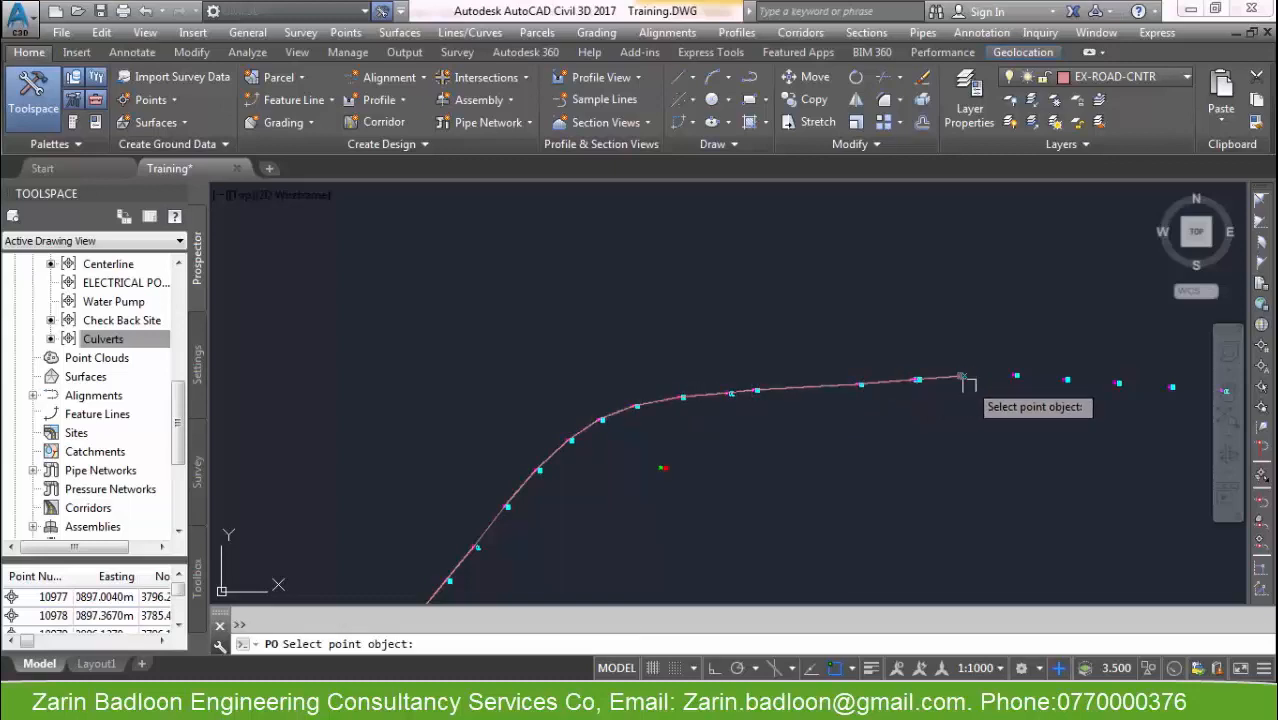
{"action": "middle_click_drag", "start_coordinate": [1022, 440], "coordinate": [732, 381]}
{"action": "scroll", "coordinate": [783, 361], "scroll_direction": "down", "scroll_amount": 1}
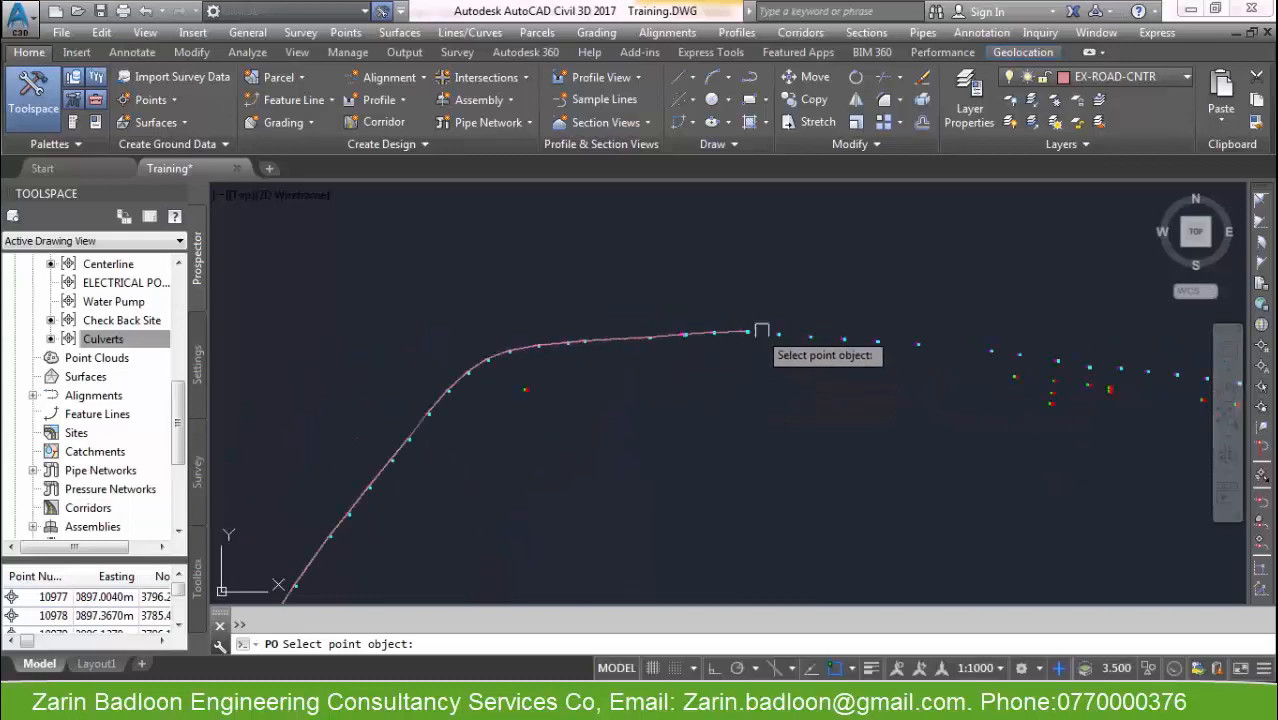
{"action": "left_click", "coordinate": [810, 336]}
{"action": "left_click", "coordinate": [846, 339]}
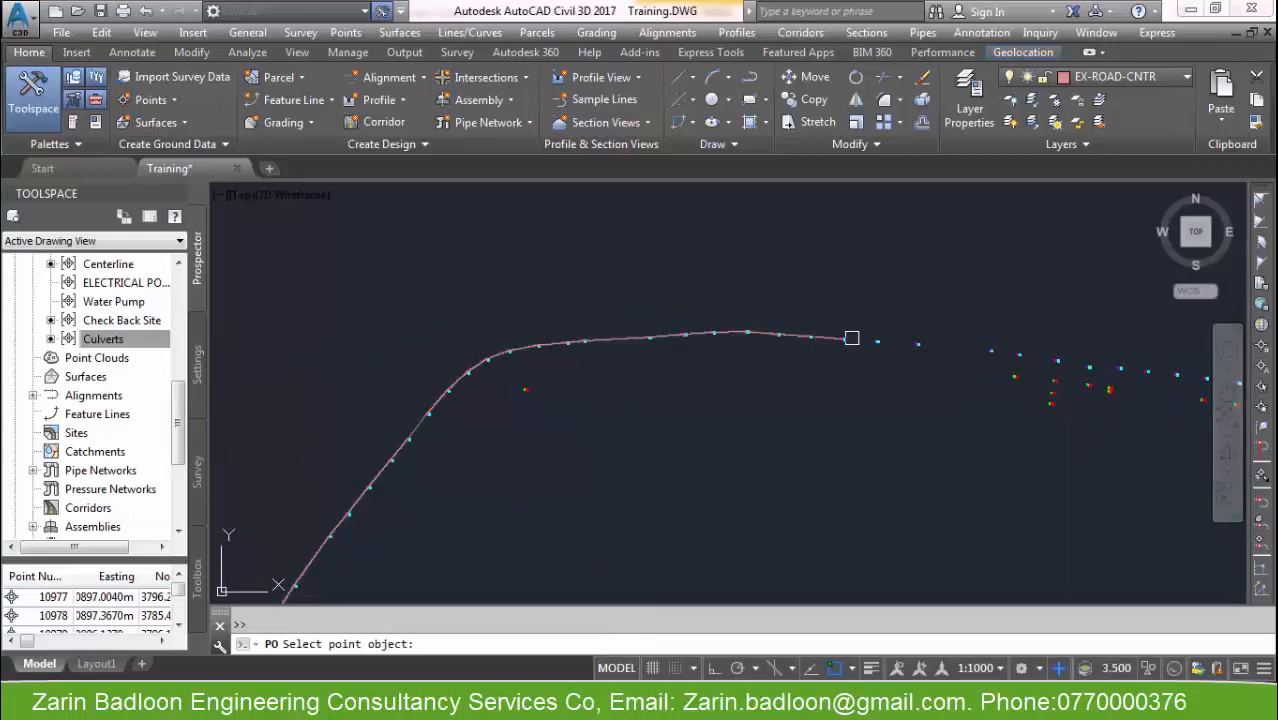
{"action": "left_click", "coordinate": [918, 344]}
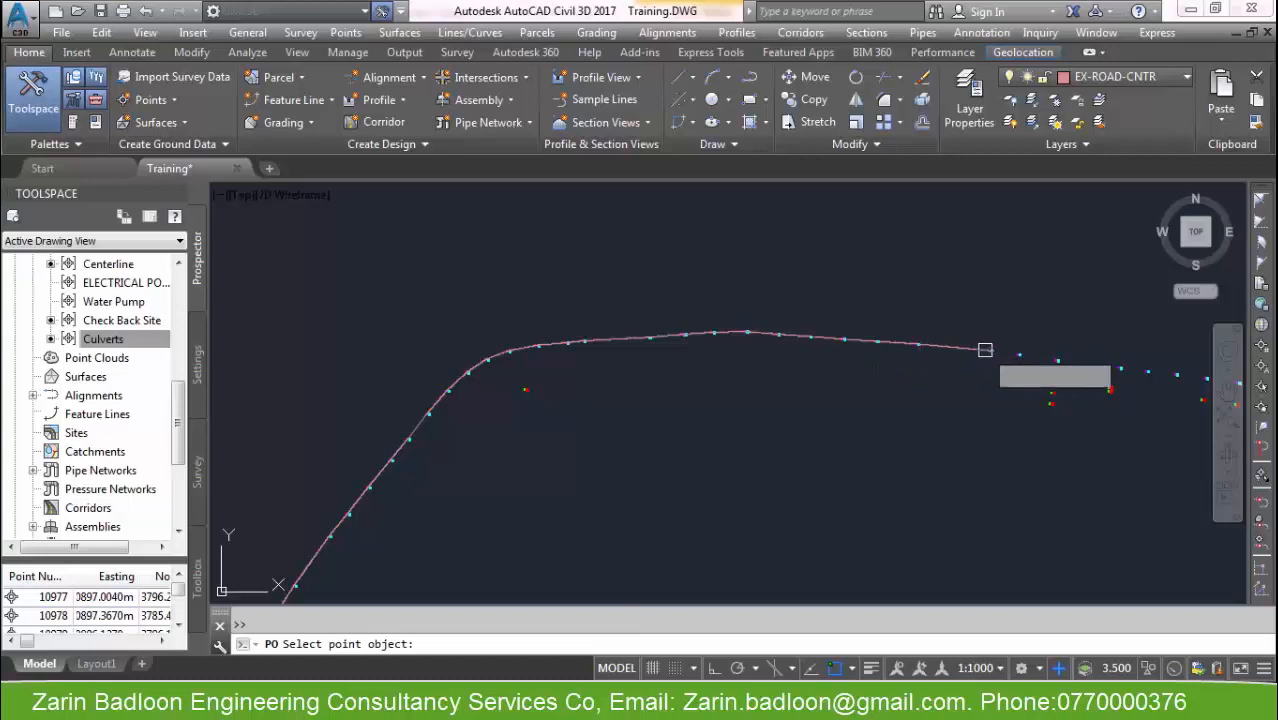
Extend the polyline east through the centerline points running above the first HS point clusters.
{"action": "mouse_move", "coordinate": [1016, 370]}
{"action": "middle_mouse_down"}
{"action": "mouse_move", "coordinate": [984, 425]}
{"action": "mouse_move", "coordinate": [650, 379]}
{"action": "middle_mouse_up"}
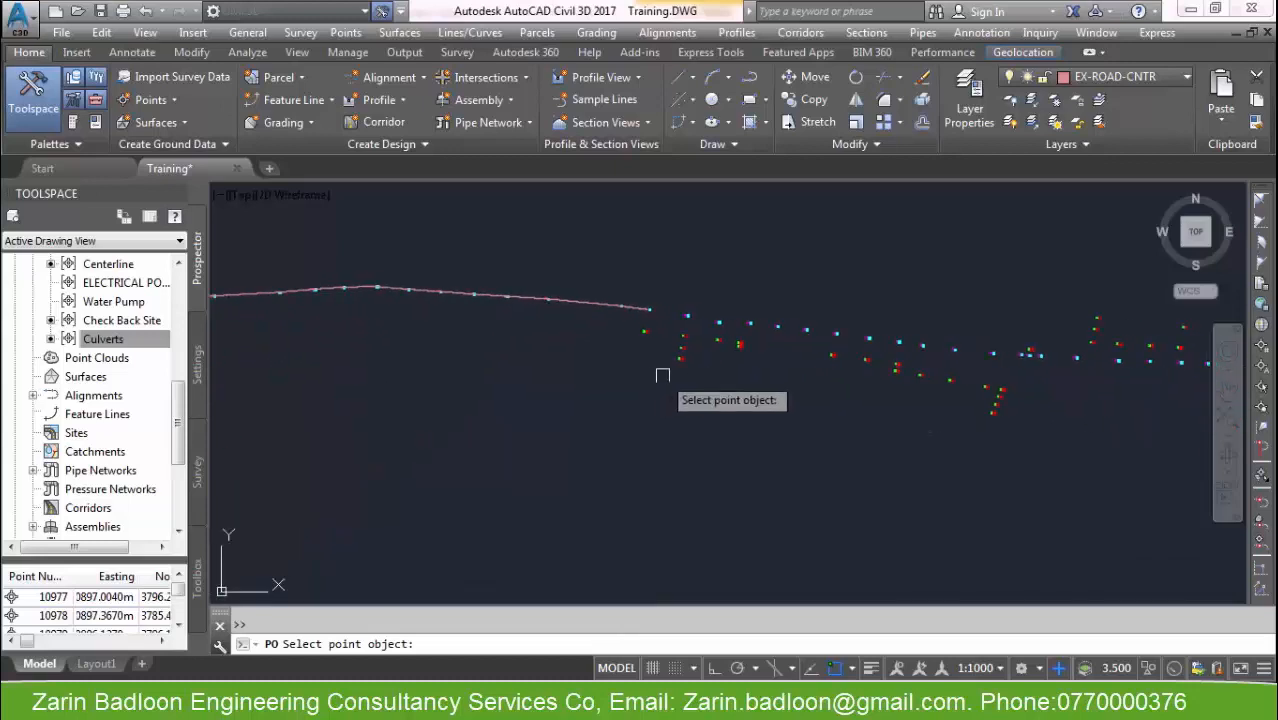
{"action": "left_click", "coordinate": [688, 316]}
{"action": "type", "text": "PO"}
{"action": "key", "text": "Return"}
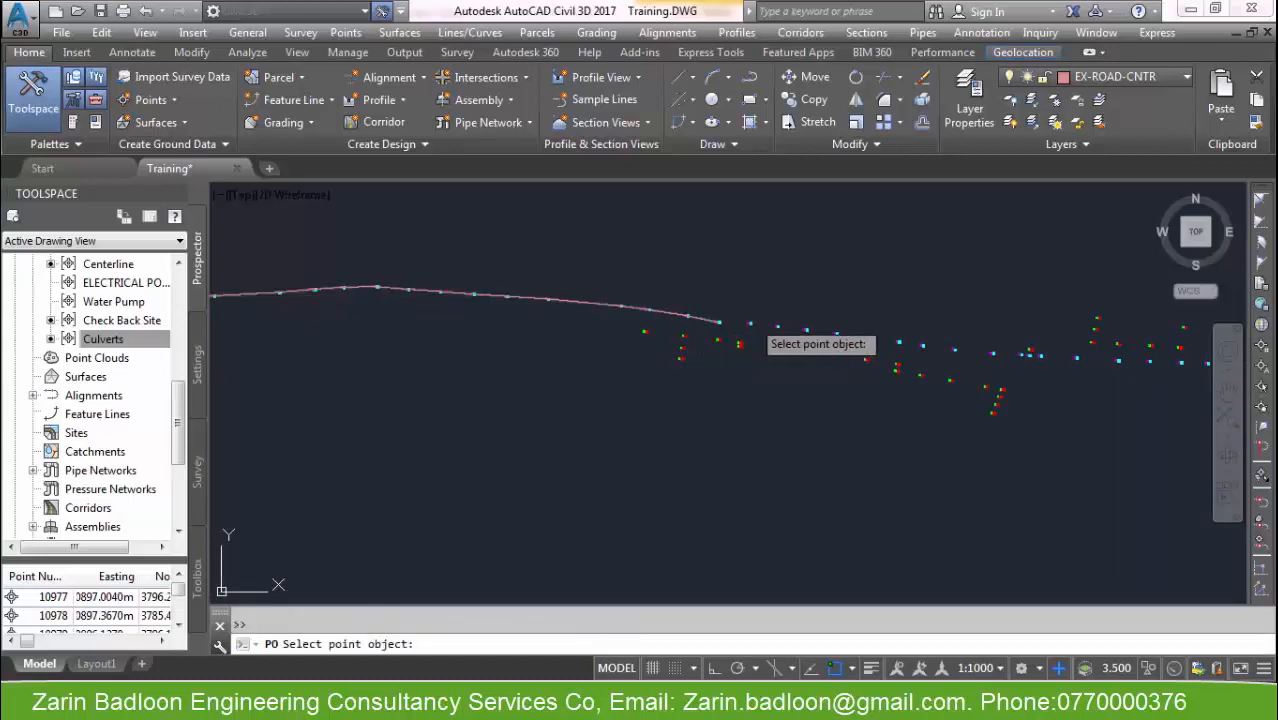
{"action": "left_click", "coordinate": [805, 327]}
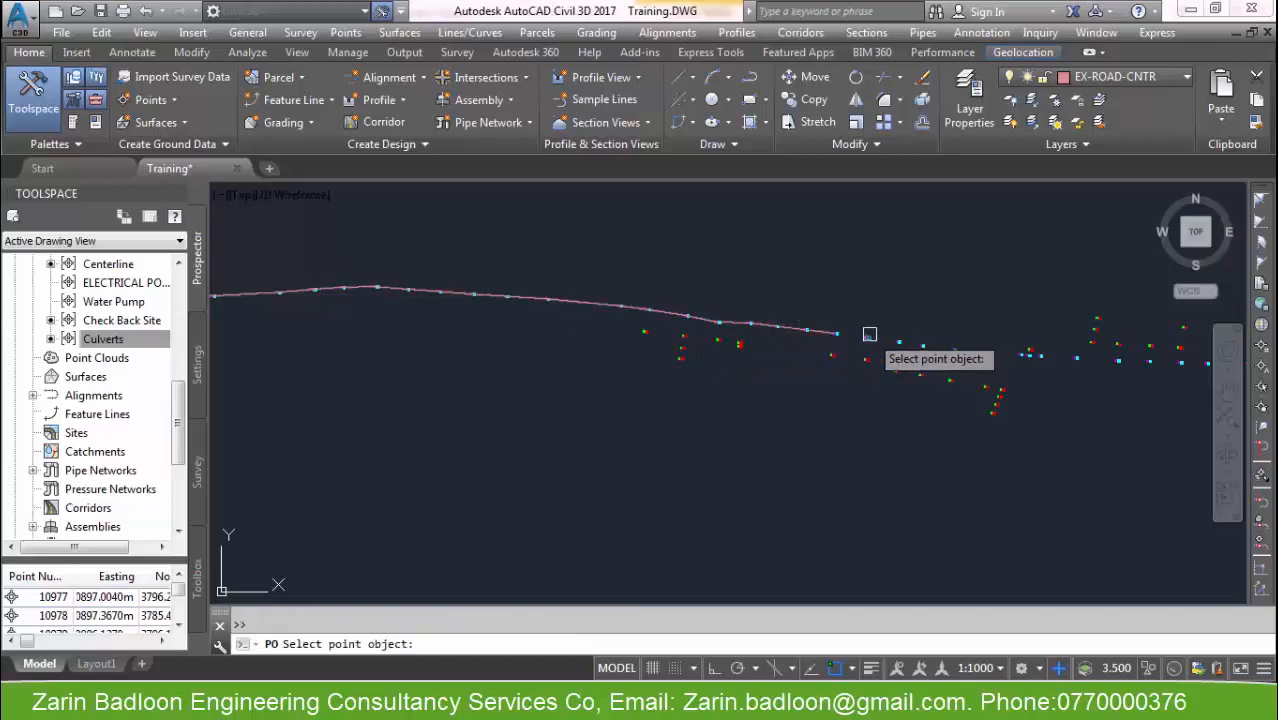
{"action": "left_click", "coordinate": [868, 336]}
{"action": "left_click", "coordinate": [923, 344]}
{"action": "left_click", "coordinate": [956, 348]}
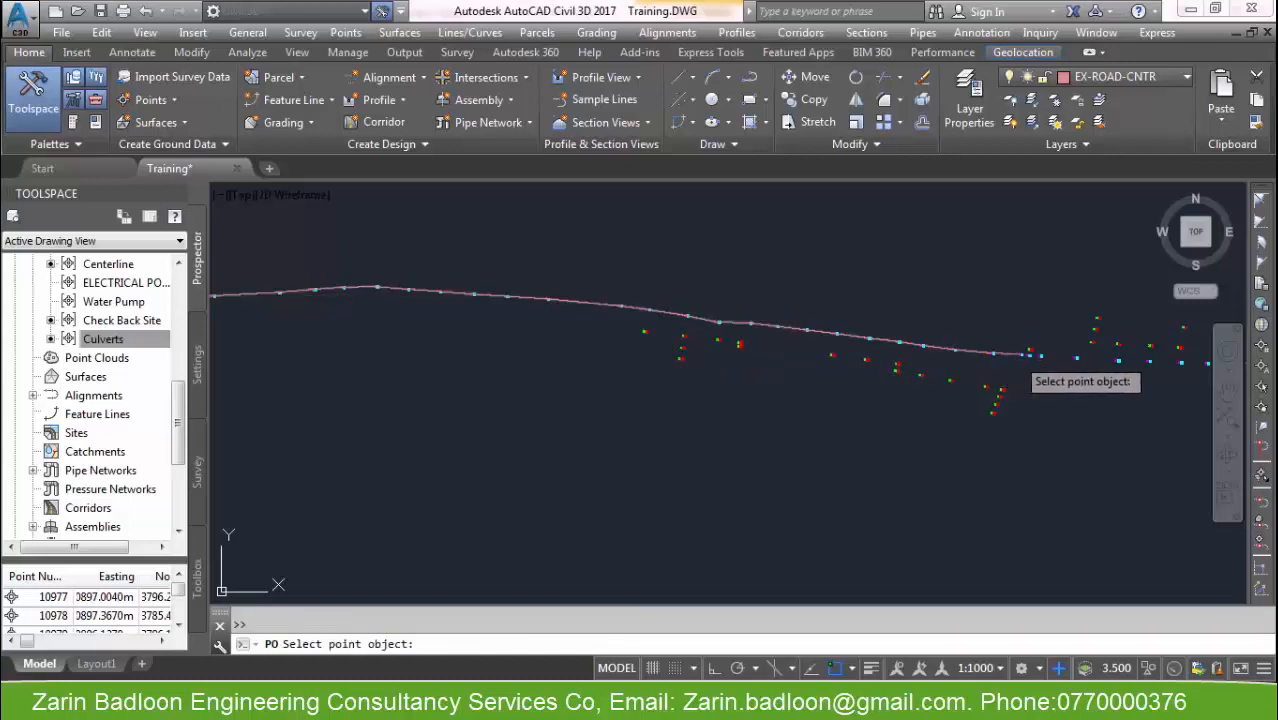
Continue the polyline east past the remaining HS points to the last centerline point before the long gap.
{"action": "scroll", "coordinate": [1028, 352], "scroll_direction": "up", "scroll_amount": 3}
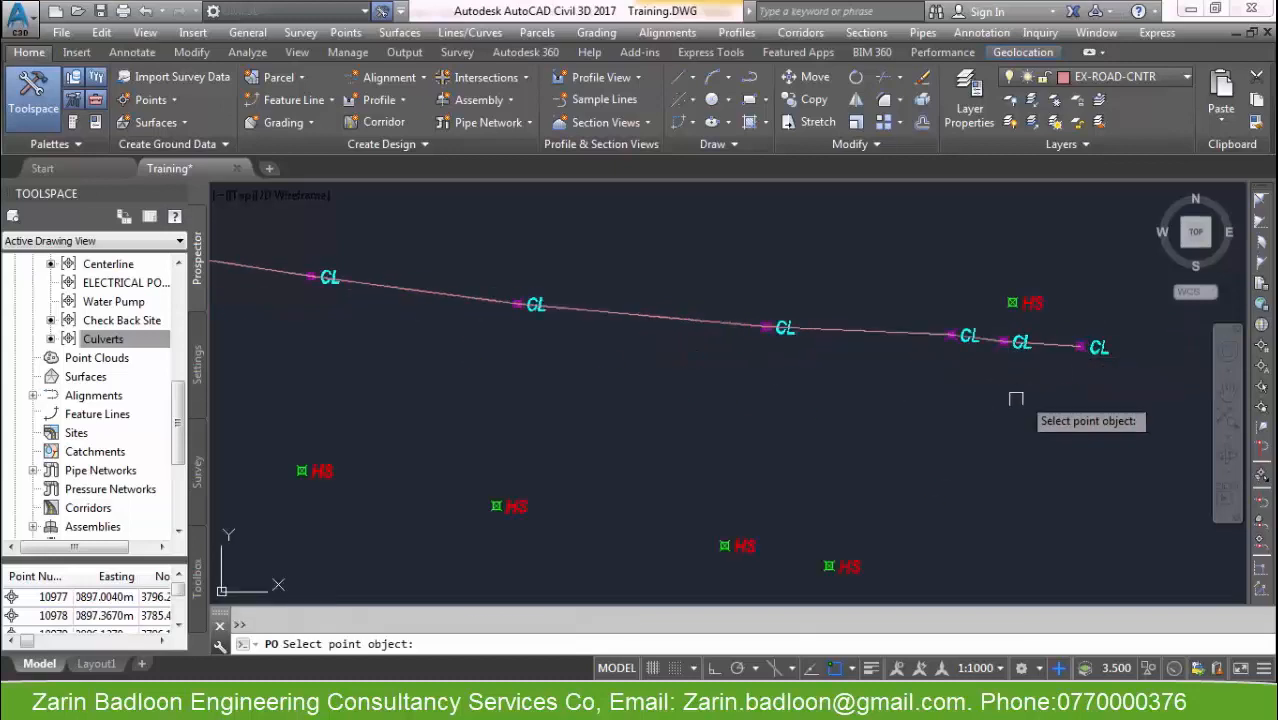
{"action": "scroll", "coordinate": [800, 366], "scroll_direction": "down", "scroll_amount": 3}
{"action": "scroll", "coordinate": [838, 373], "scroll_direction": "up", "scroll_amount": 2}
{"action": "left_click", "coordinate": [830, 369]}
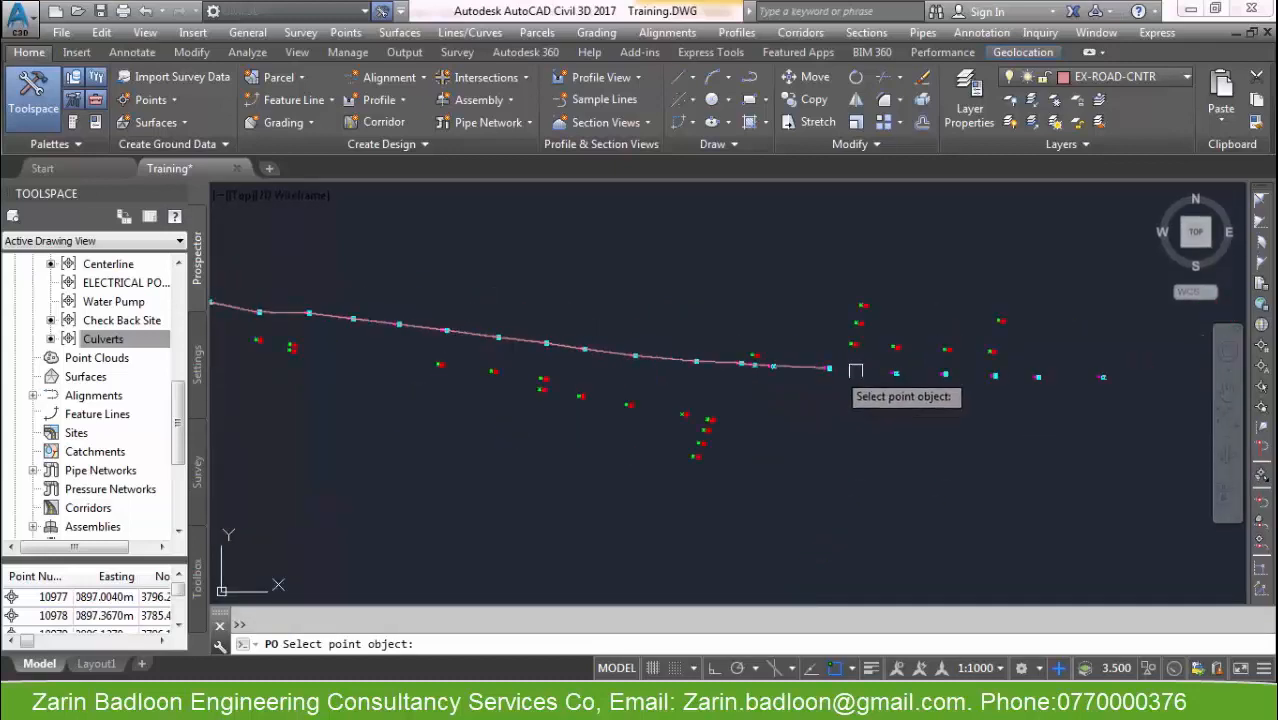
{"action": "left_click", "coordinate": [896, 372]}
{"action": "left_click", "coordinate": [945, 374]}
{"action": "left_click", "coordinate": [994, 376]}
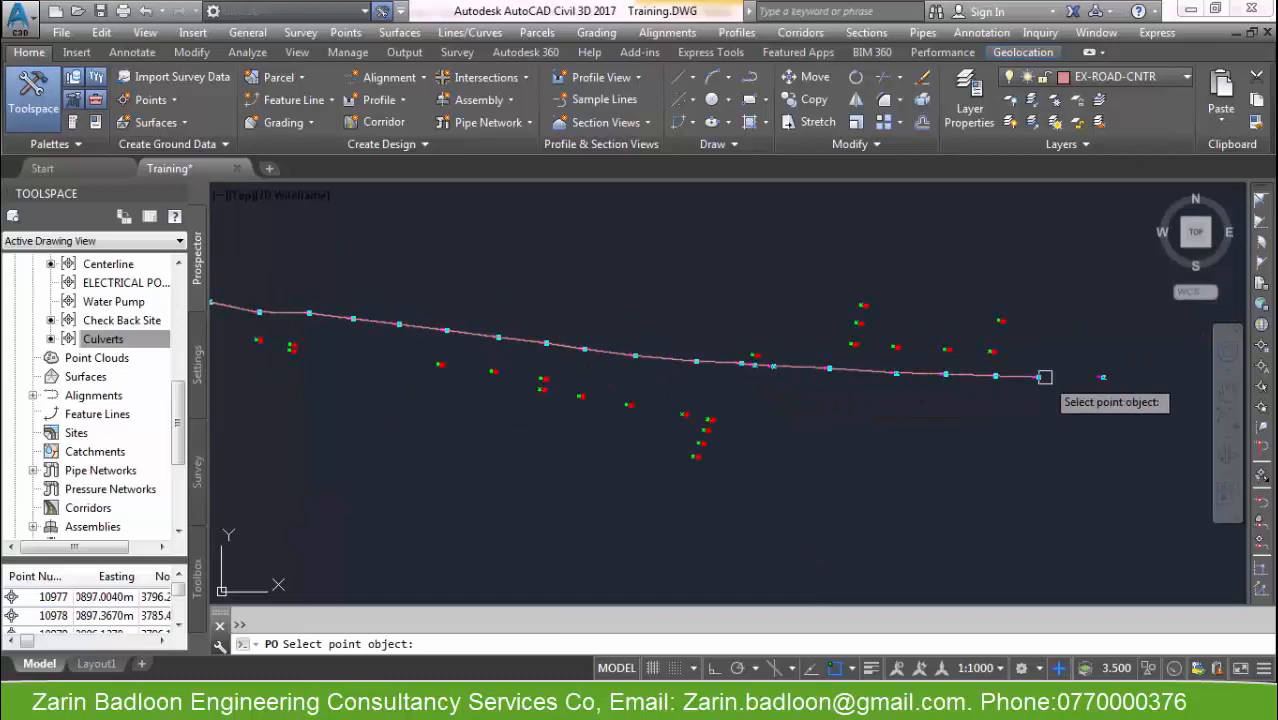
{"action": "left_click", "coordinate": [1099, 379]}
Bridge the long gap to the next centerline point and run the polyline up and over the S-shaped bend.
{"action": "scroll", "coordinate": [564, 414], "scroll_direction": "down", "scroll_amount": 3}
{"action": "scroll", "coordinate": [744, 405], "scroll_direction": "up", "scroll_amount": 2}
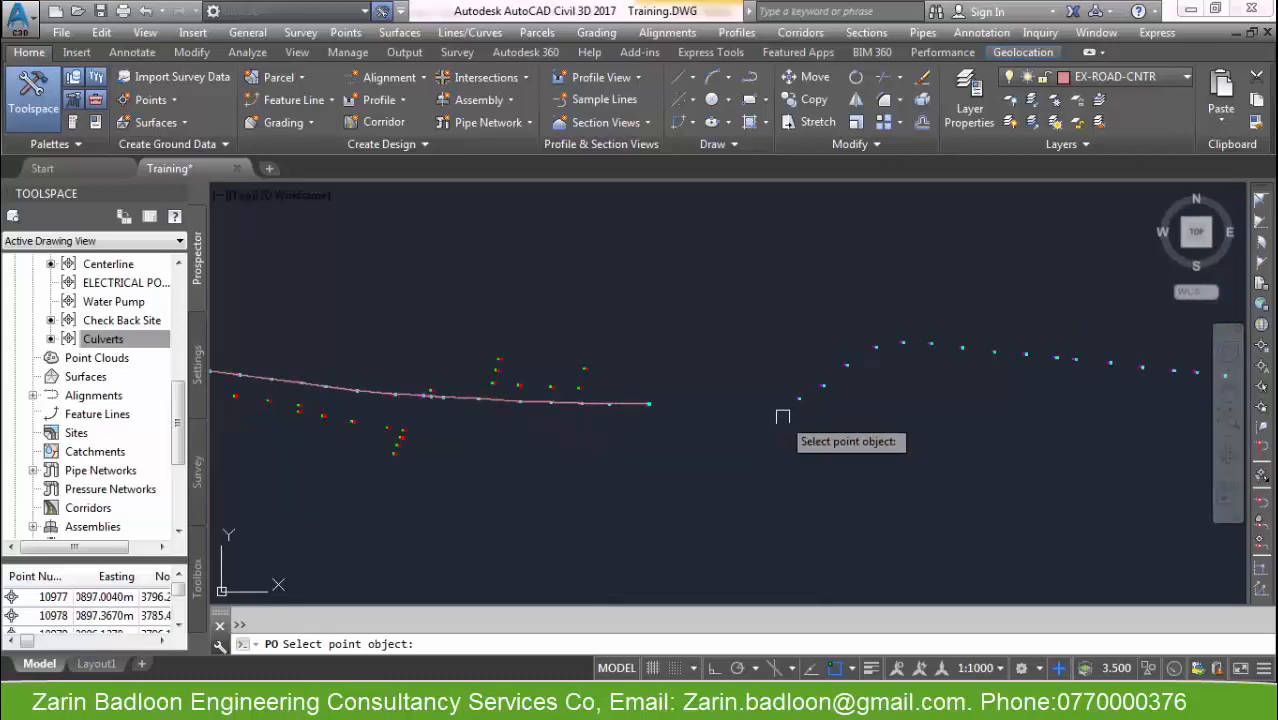
{"action": "left_click", "coordinate": [798, 398]}
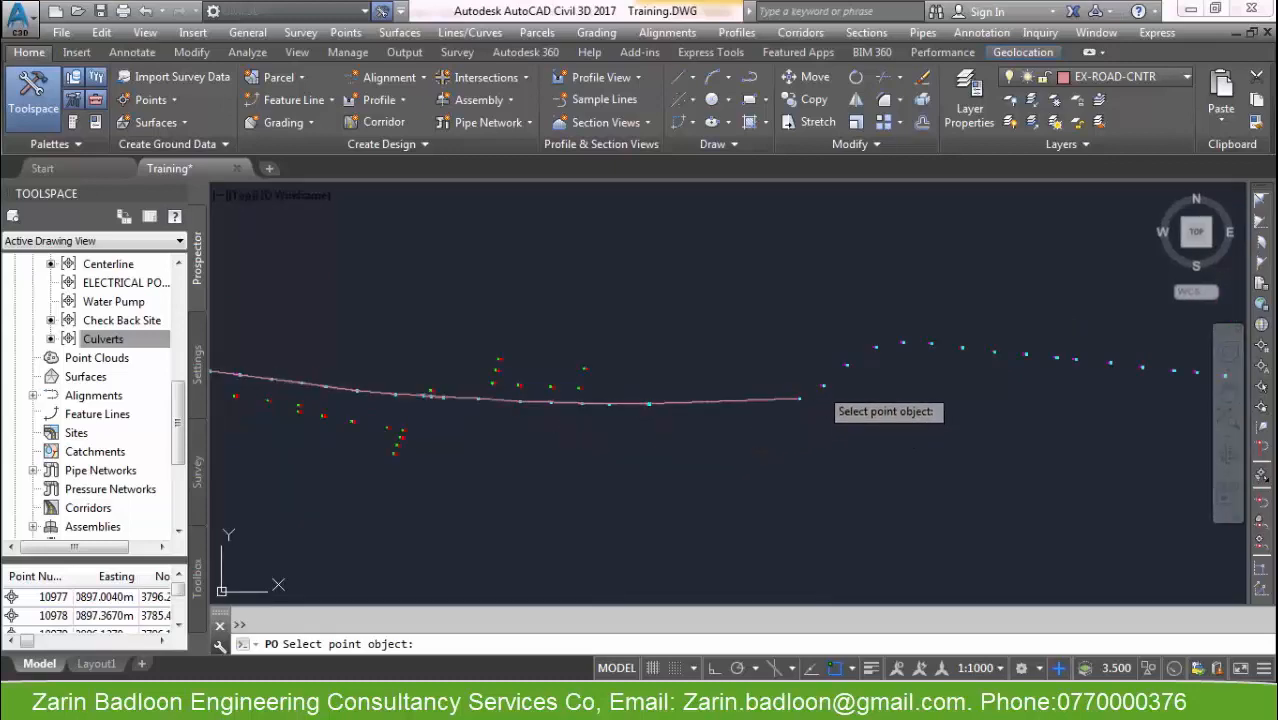
{"action": "left_click", "coordinate": [822, 385]}
{"action": "left_click", "coordinate": [846, 365]}
{"action": "left_click", "coordinate": [870, 347]}
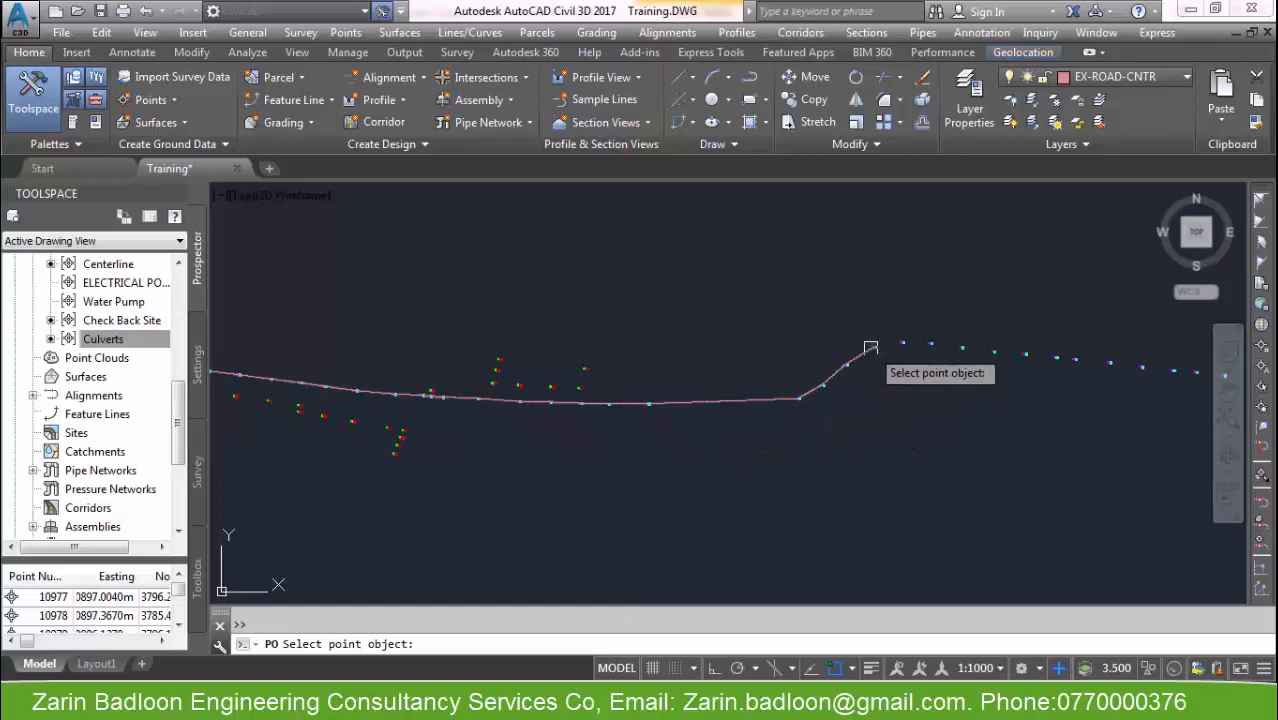
{"action": "left_click", "coordinate": [904, 343]}
{"action": "left_click", "coordinate": [931, 344]}
{"action": "left_click", "coordinate": [962, 348]}
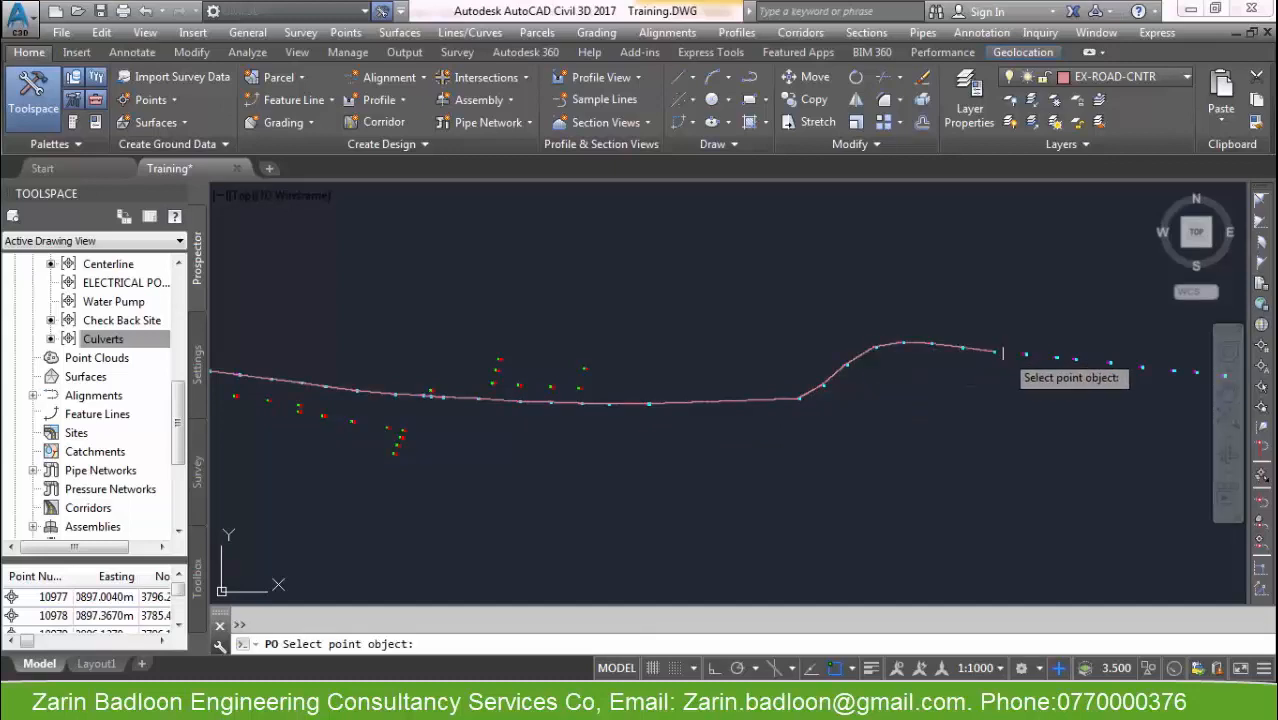
Continue the polyline east from the S-shaped bend through the centerline points on the gentle, nearly straight descent.
{"action": "left_click", "coordinate": [1046, 356]}
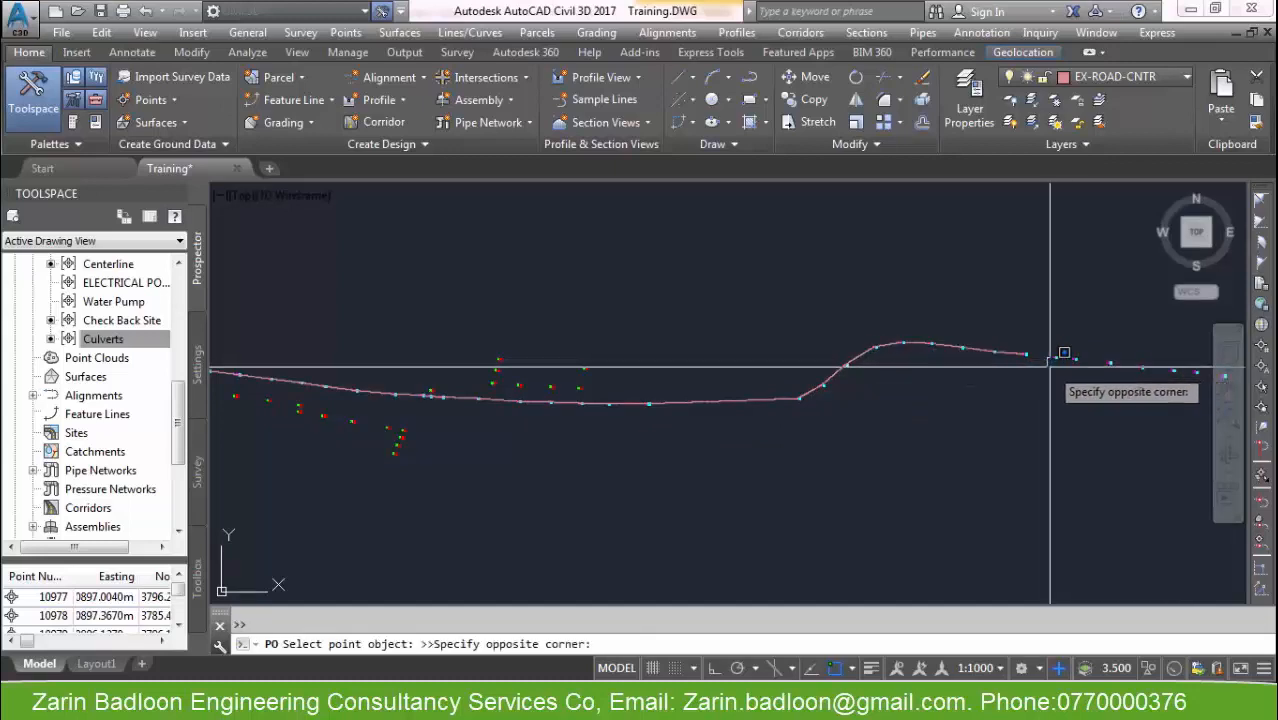
{"action": "left_click", "coordinate": [1048, 363]}
{"action": "middle_click_drag", "start_coordinate": [1081, 399], "coordinate": [839, 397]}
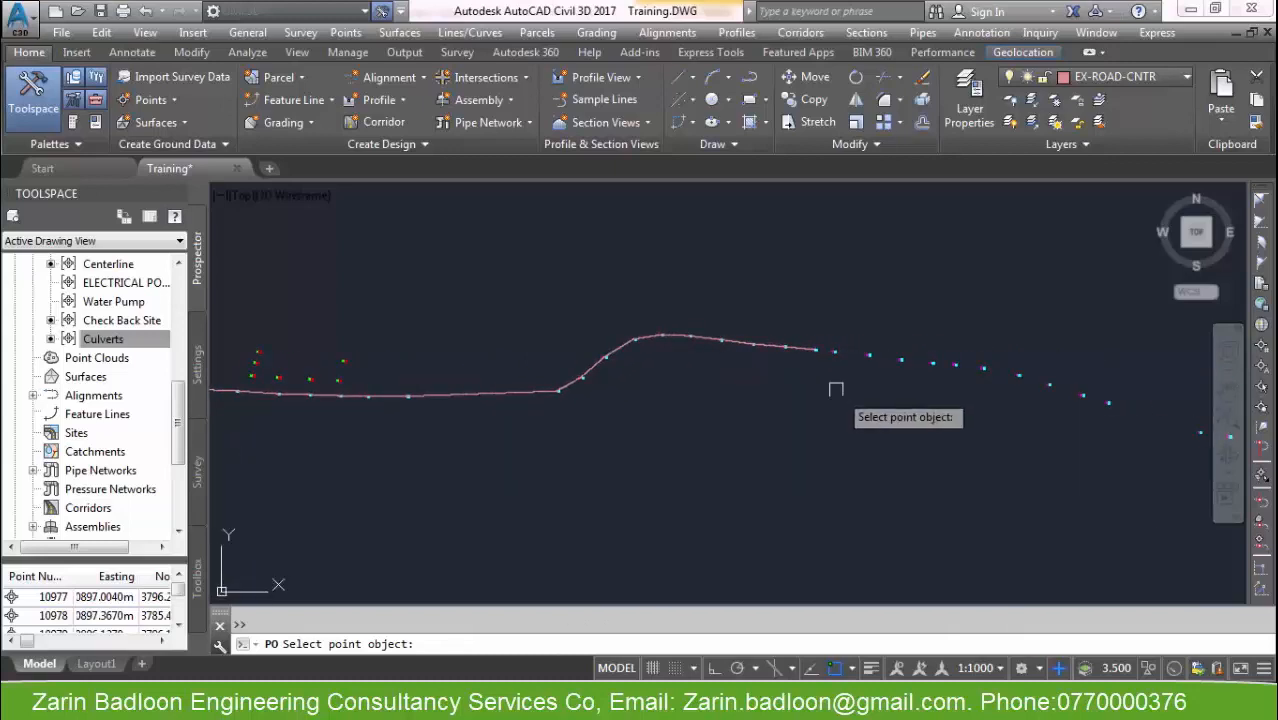
{"action": "scroll", "coordinate": [836, 389], "scroll_direction": "up", "scroll_amount": 5}
{"action": "left_click", "coordinate": [770, 334]}
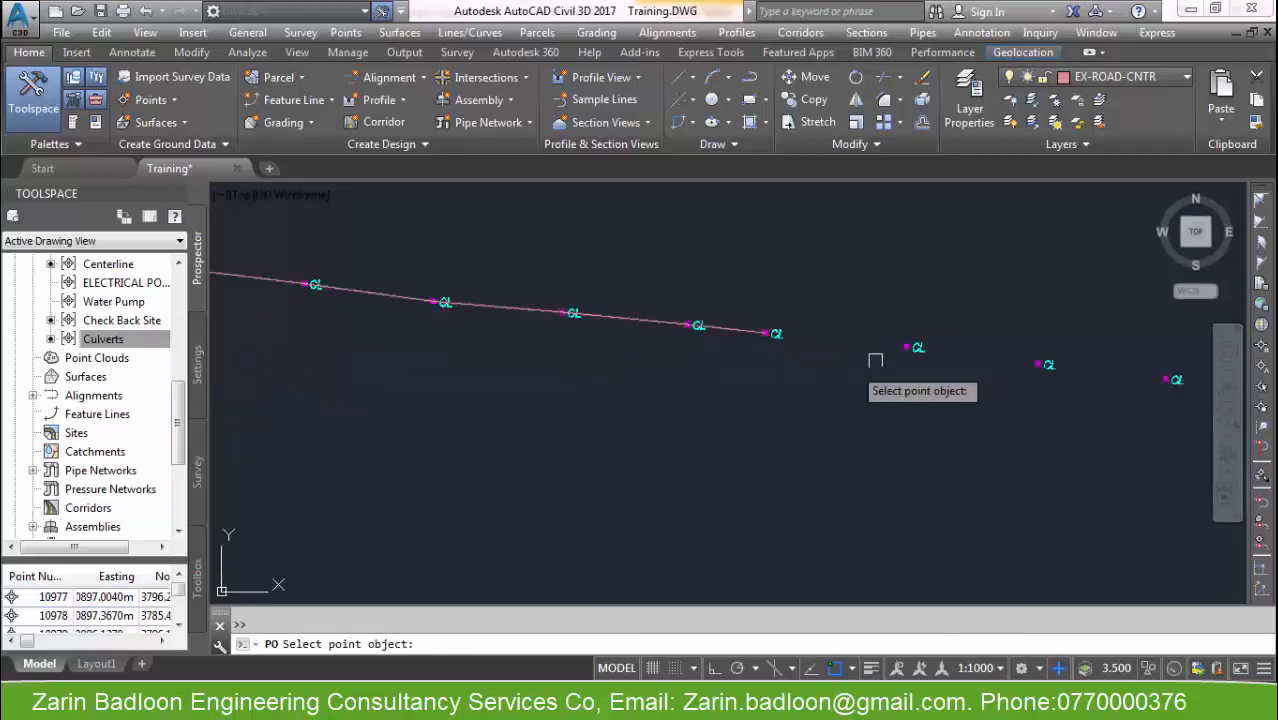
{"action": "left_click", "coordinate": [908, 347]}
{"action": "scroll", "coordinate": [772, 377], "scroll_direction": "down", "scroll_amount": 5}
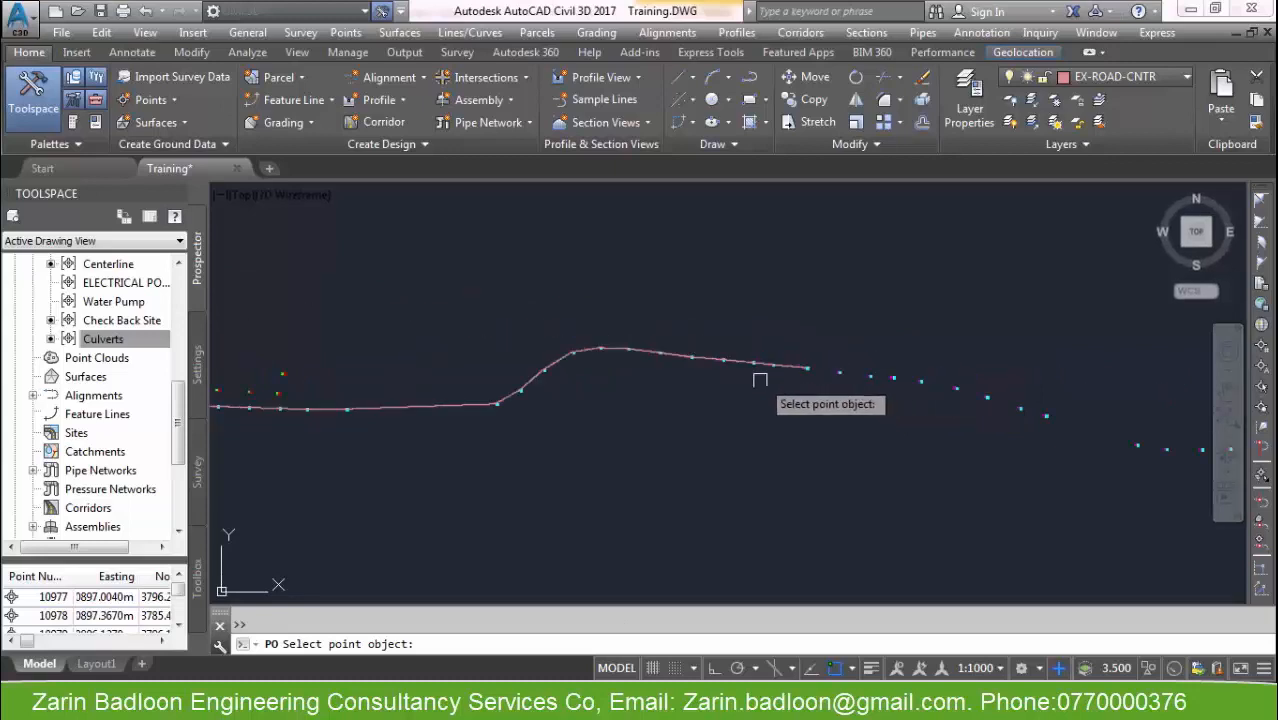
Extend the polyline southeast through the centerline points along the steepening slope toward the next wide point gap.
{"action": "scroll", "coordinate": [831, 371], "scroll_direction": "up", "scroll_amount": 3}
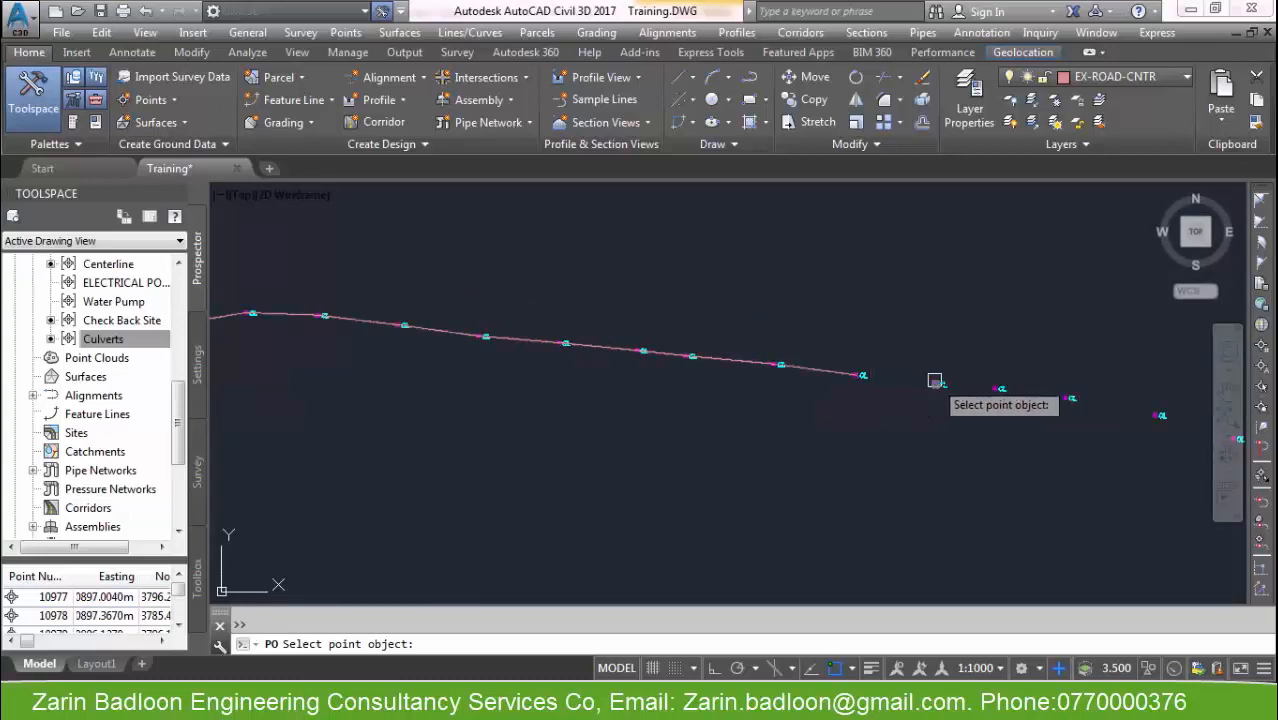
{"action": "left_click", "coordinate": [936, 382]}
{"action": "scroll", "coordinate": [652, 368], "scroll_direction": "down", "scroll_amount": 3}
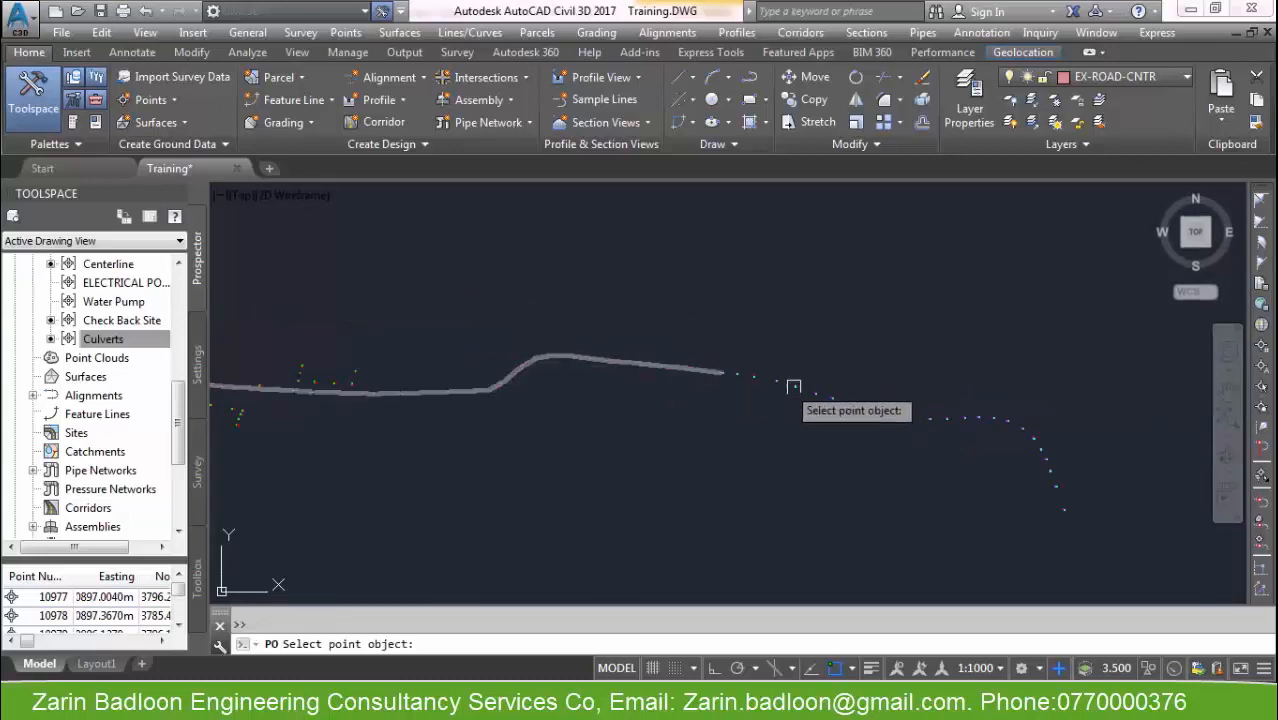
{"action": "scroll", "coordinate": [785, 386], "scroll_direction": "up", "scroll_amount": 2}
{"action": "left_click", "coordinate": [669, 351]}
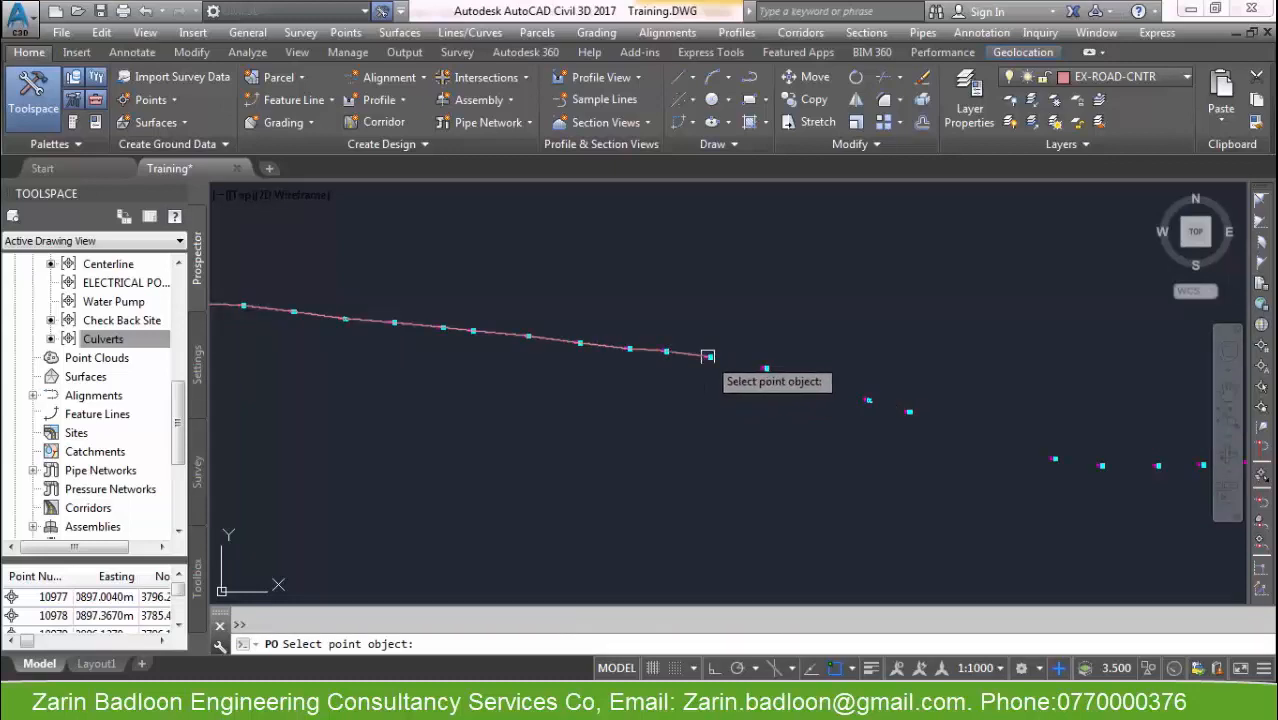
{"action": "left_click", "coordinate": [766, 369]}
{"action": "left_click", "coordinate": [815, 382]}
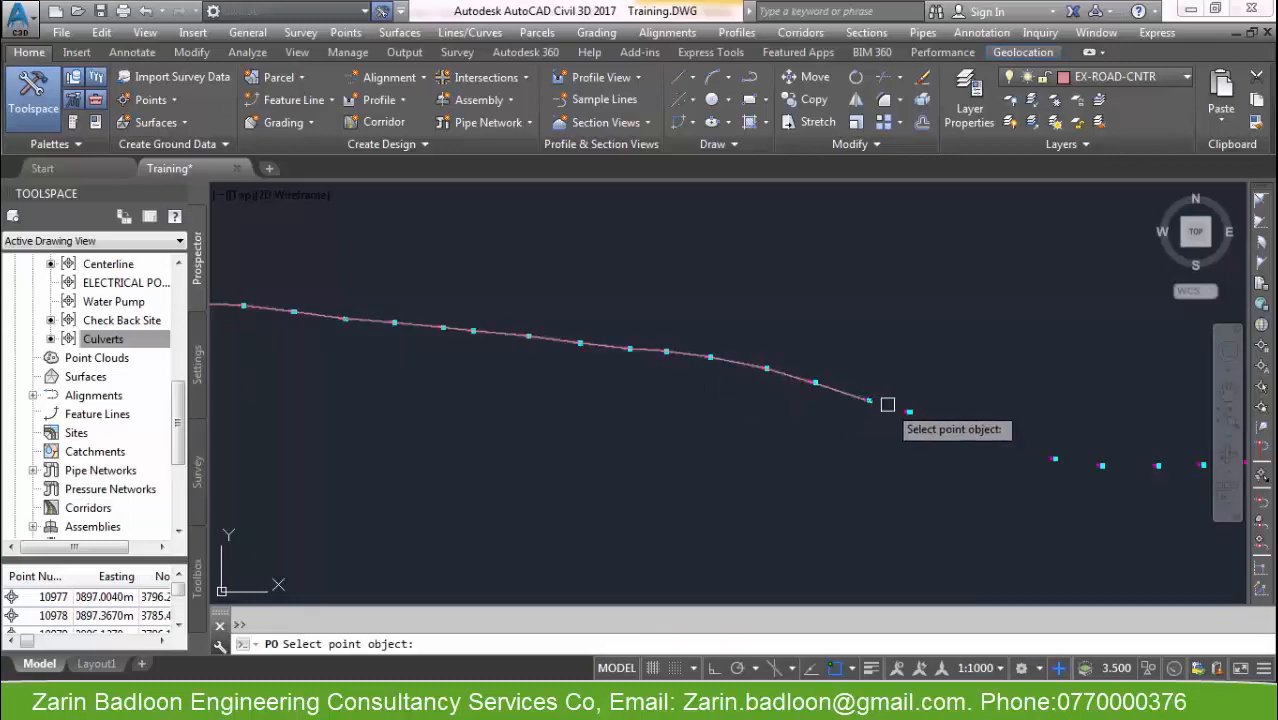
Bridge the gap and run the polyline through the level row of centerline points and around the final curve turning south.
{"action": "scroll", "coordinate": [870, 424], "scroll_direction": "down", "scroll_amount": 4}
{"action": "scroll", "coordinate": [664, 365], "scroll_direction": "up", "scroll_amount": 2}
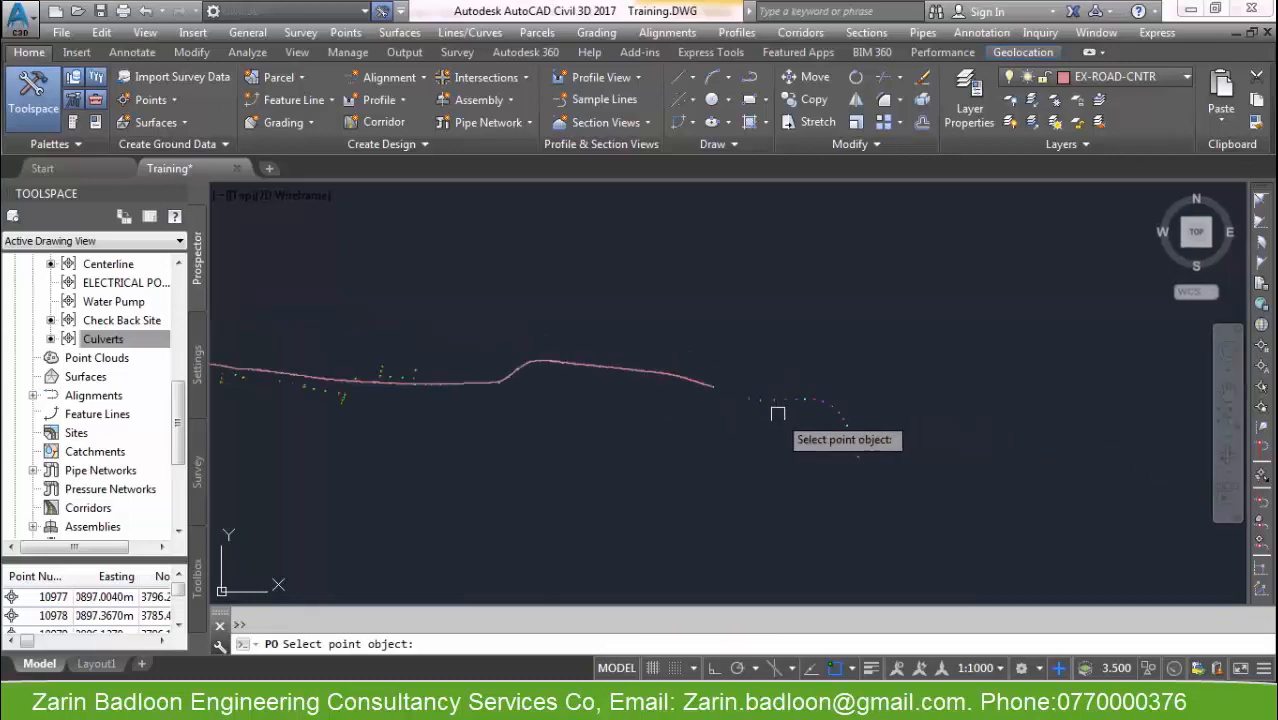
{"action": "left_click", "coordinate": [707, 380]}
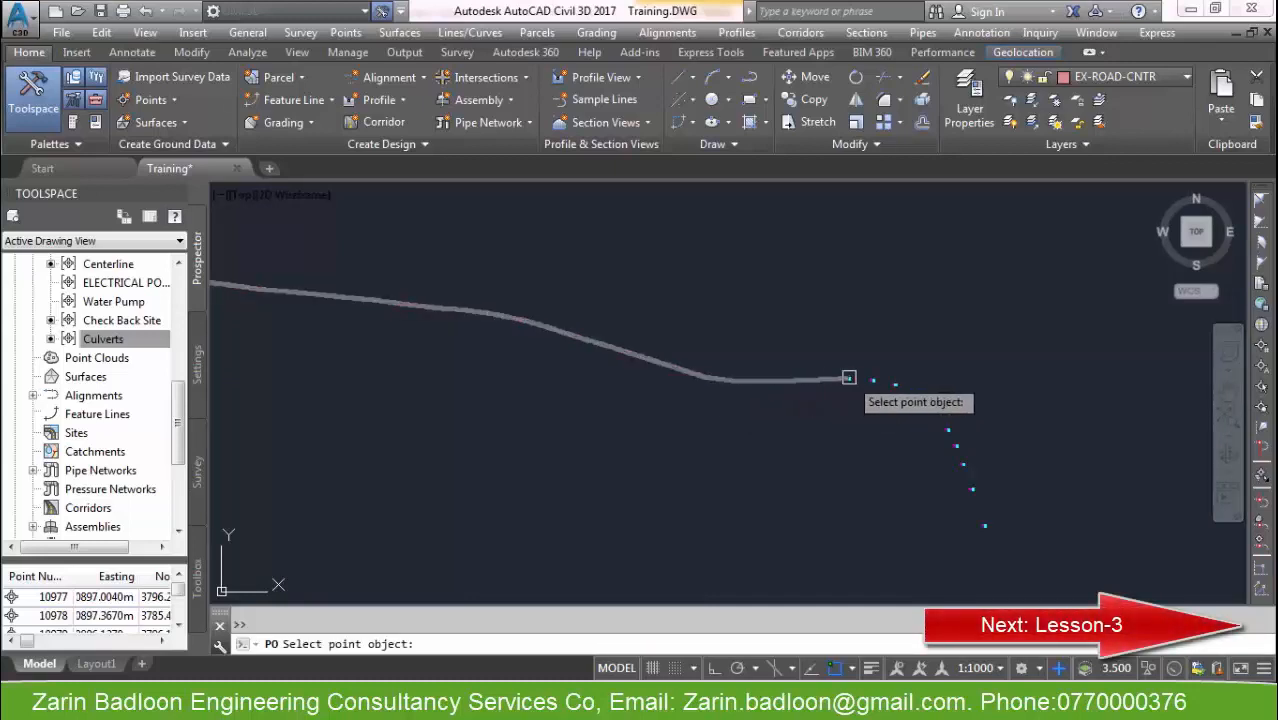
{"action": "left_click", "coordinate": [849, 380]}
{"action": "left_click", "coordinate": [873, 380]}
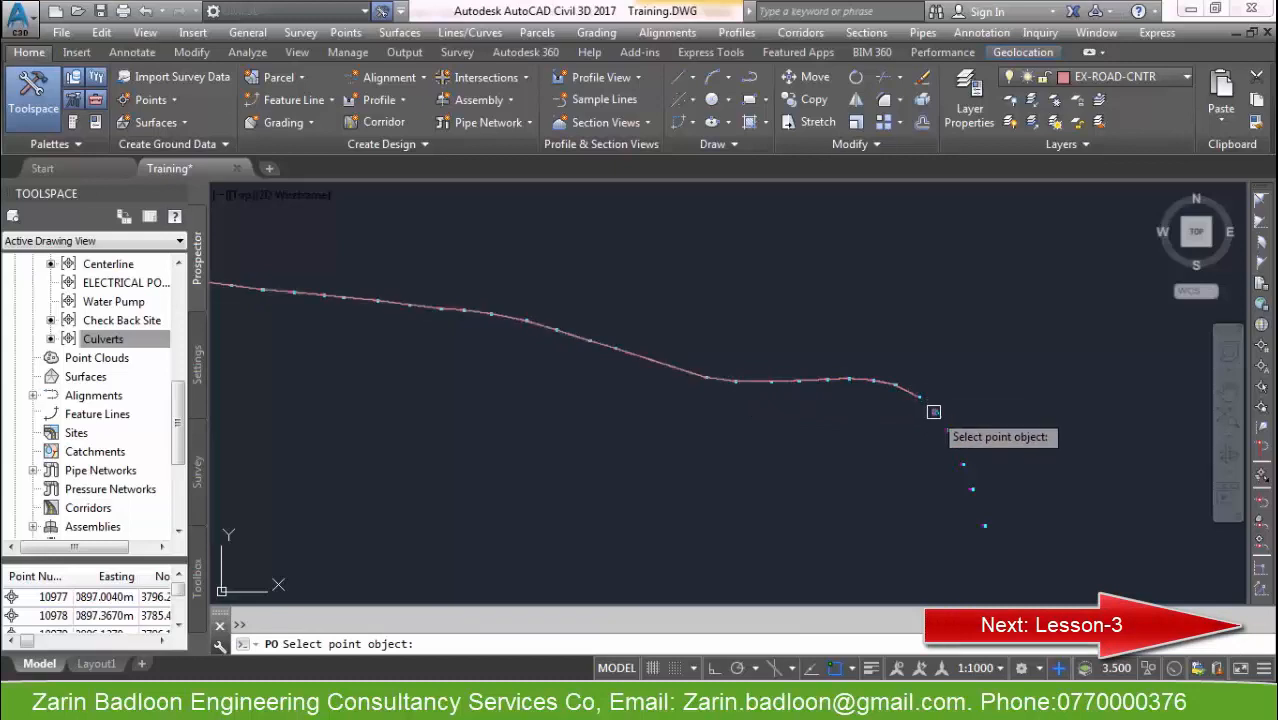
{"action": "left_click", "coordinate": [956, 447]}
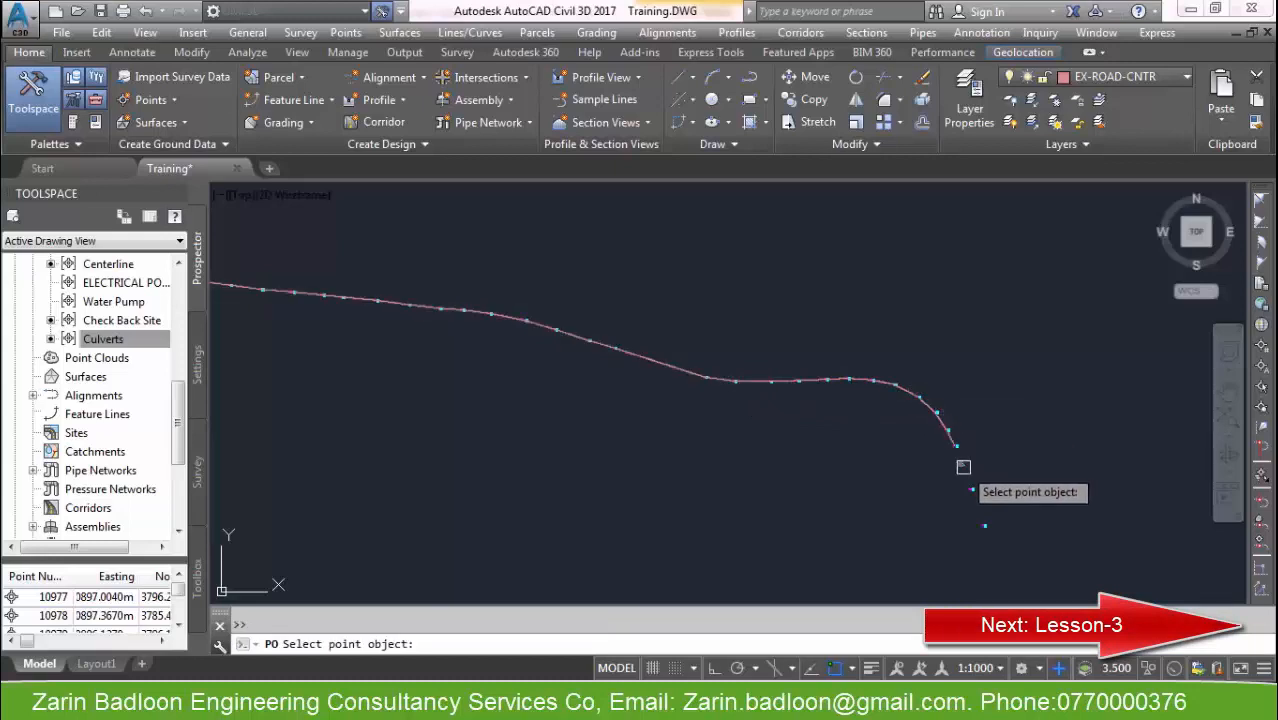